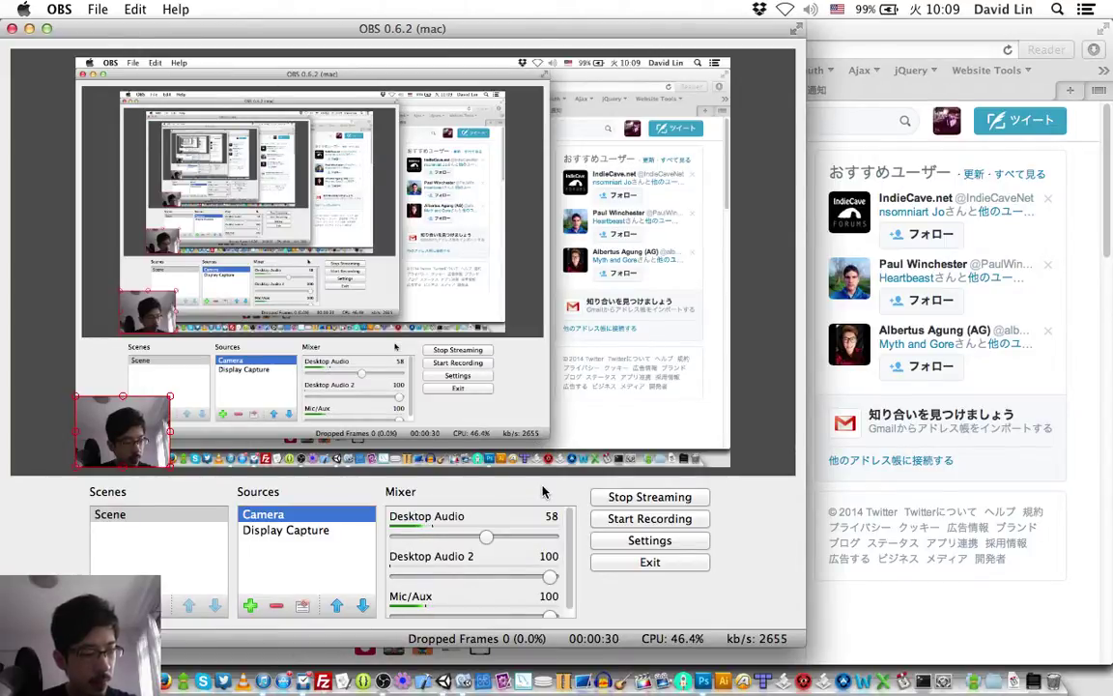
- Switch from OBS to Safari so the Twitter notifications page is in front
key("super+Tab")
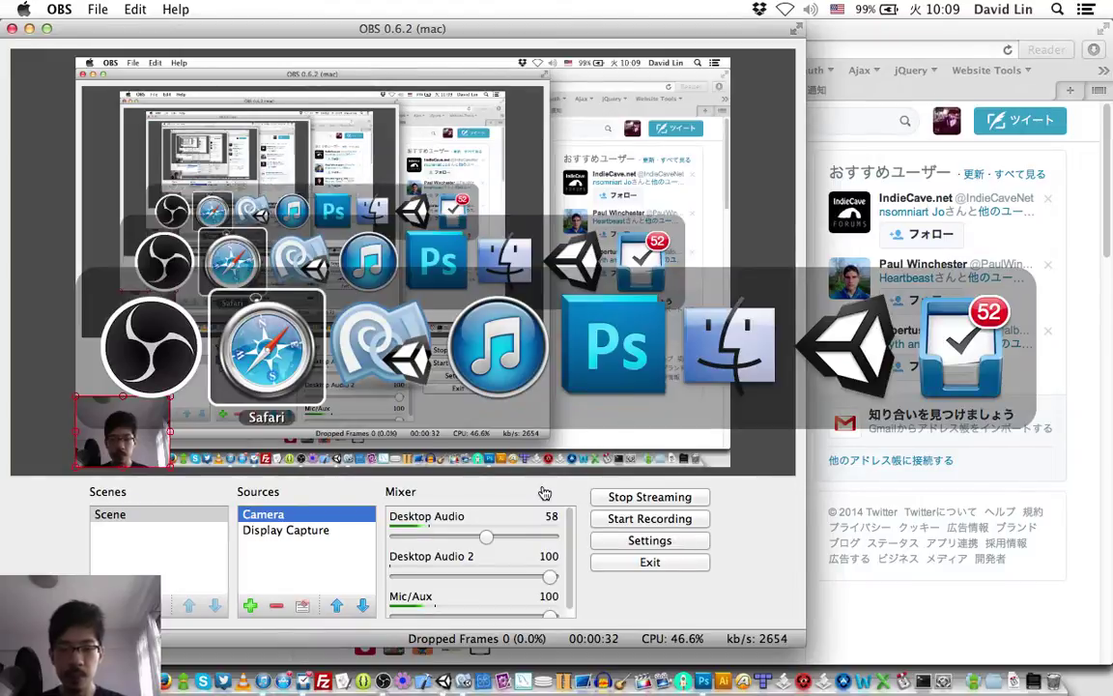
key("super+Tab")
key("super+shift+Tab")
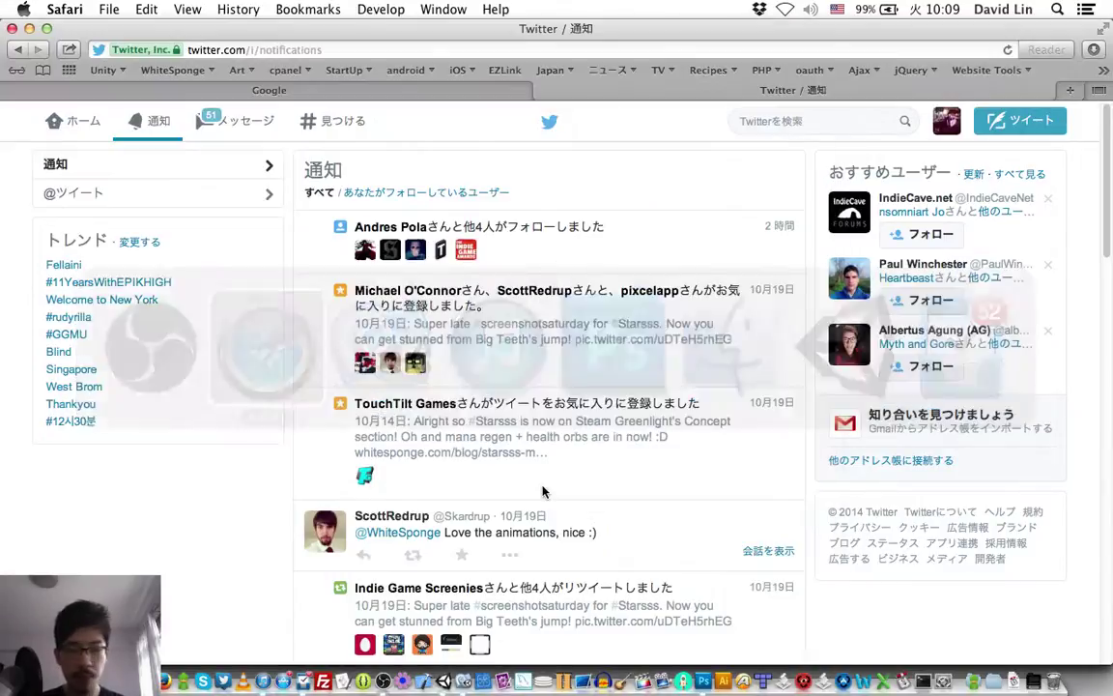
- Tweet 'streaming live #gamedev of #Starsss' with the Twitch link and 'Today we see the end of Big Teeth'
left_click(1025, 124)
type("st")
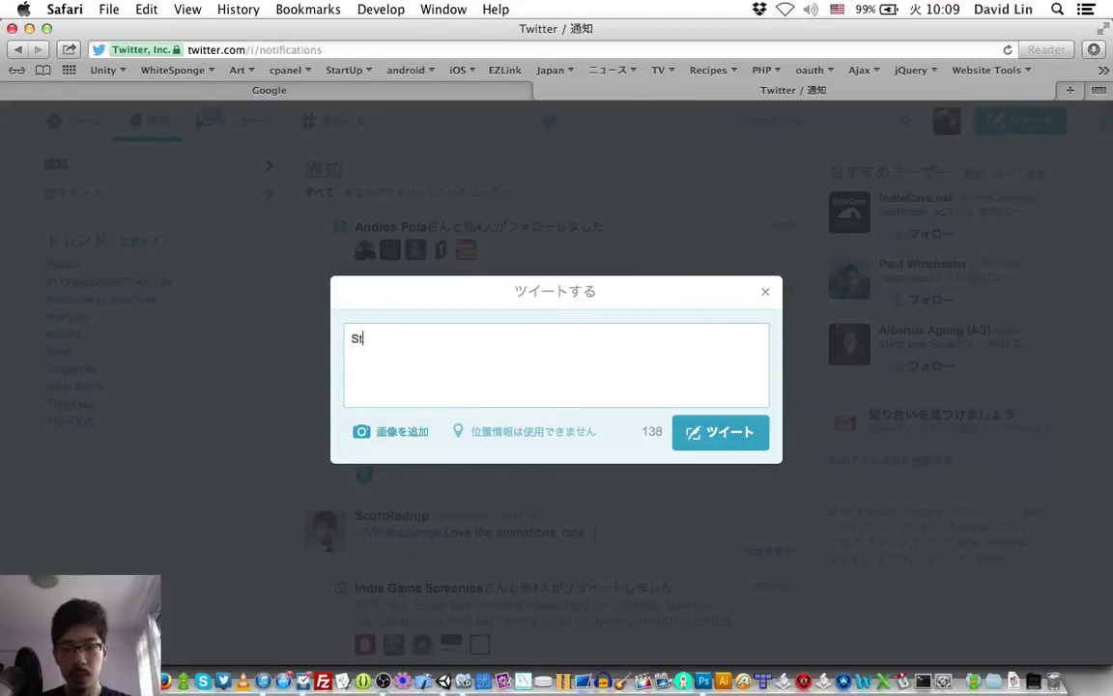
type("reaming")
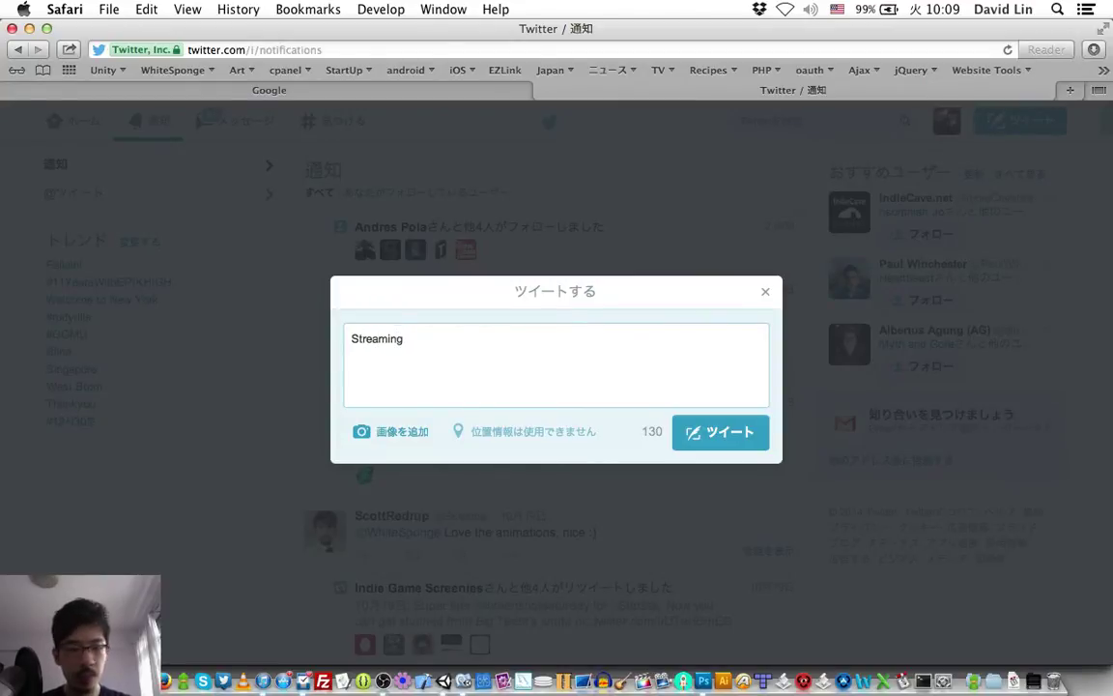
type(" live ")
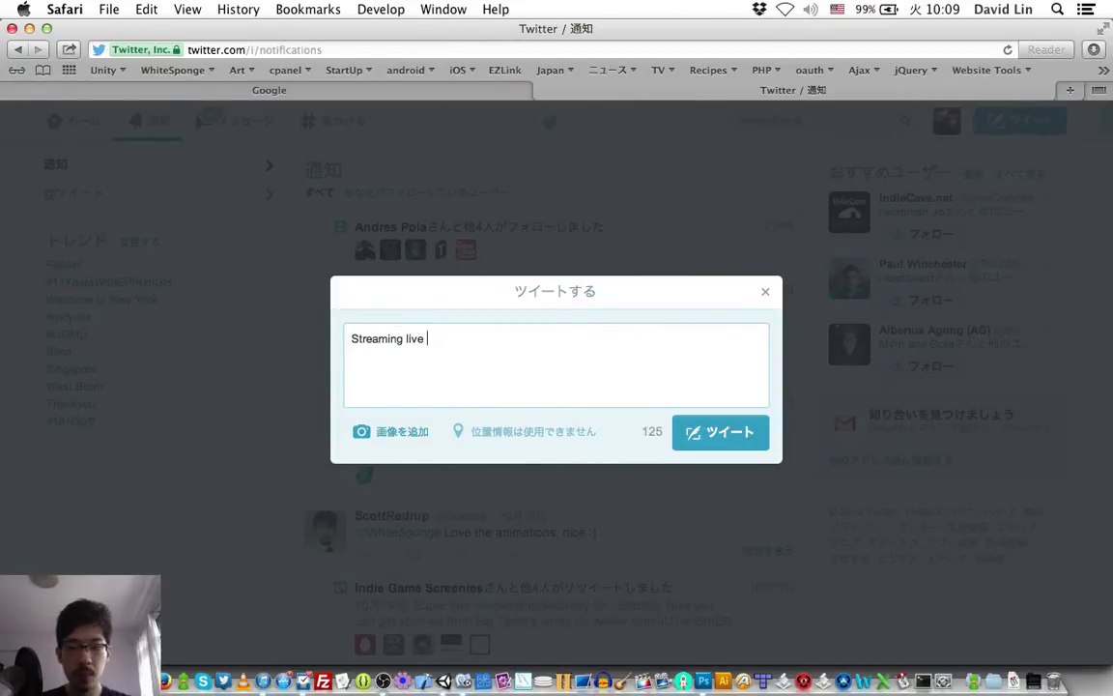
type("#gamedev of #Starsss now over at htt")
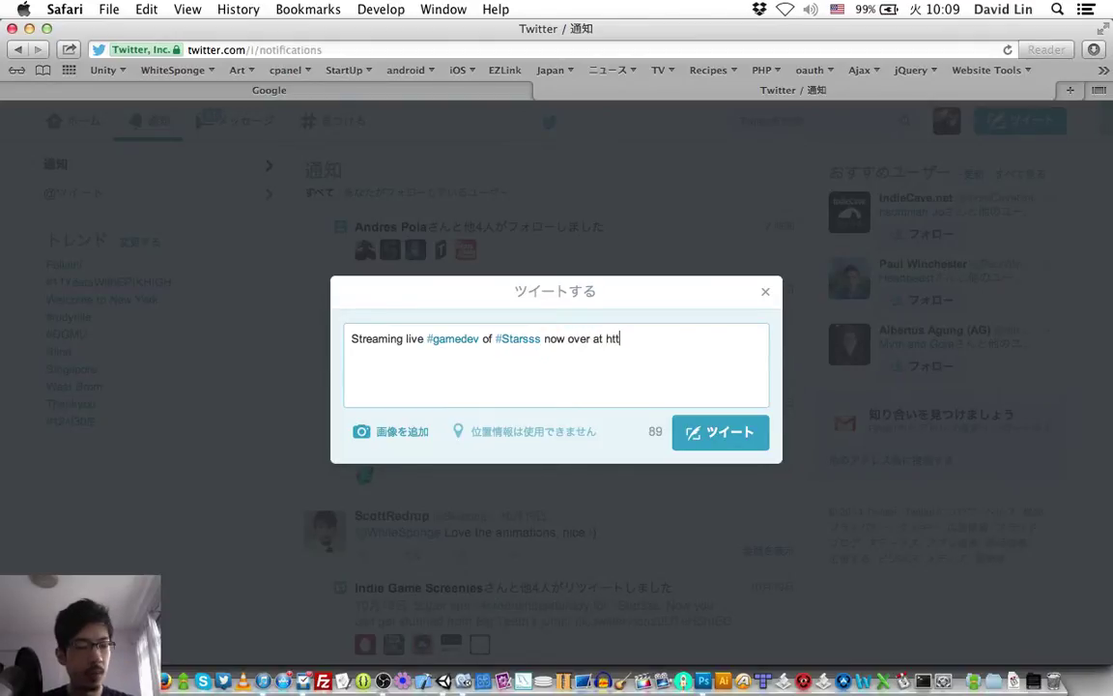
type("p://twitch.")
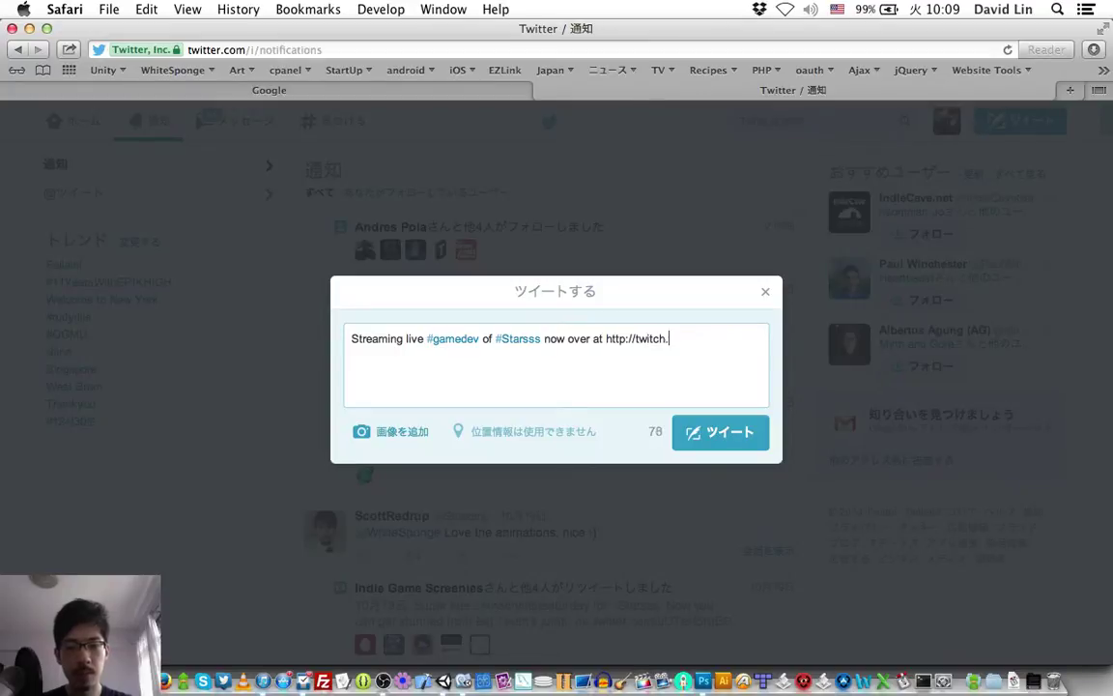
type("tv/WhiteSpo")
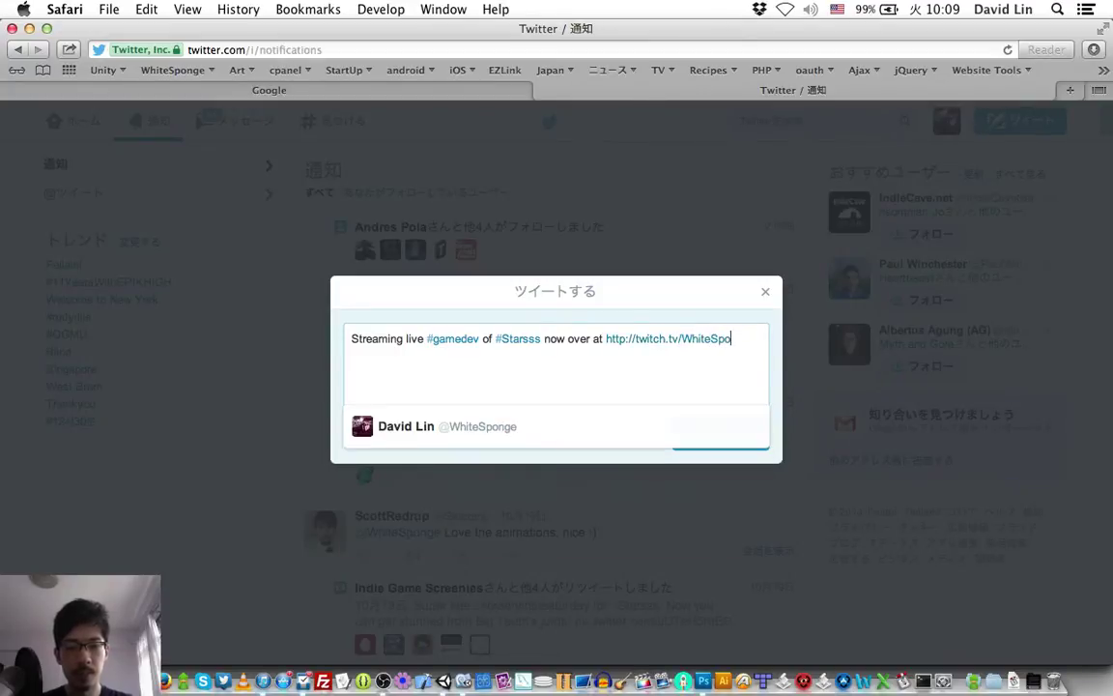
type("nge. Tod")
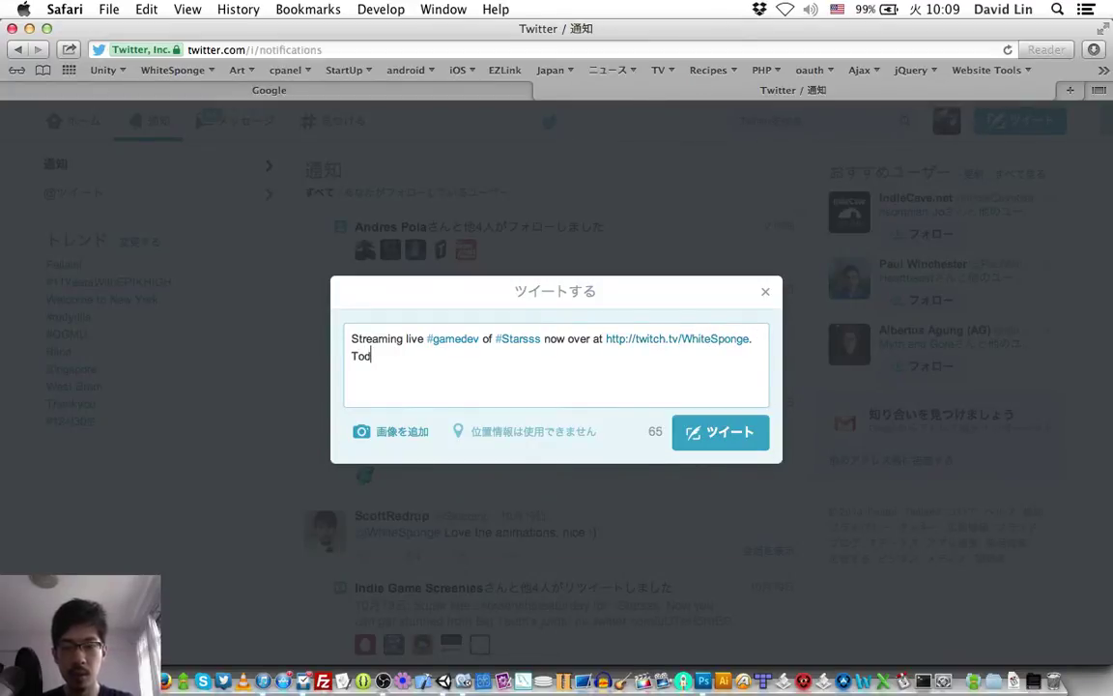
type("ay we see the")
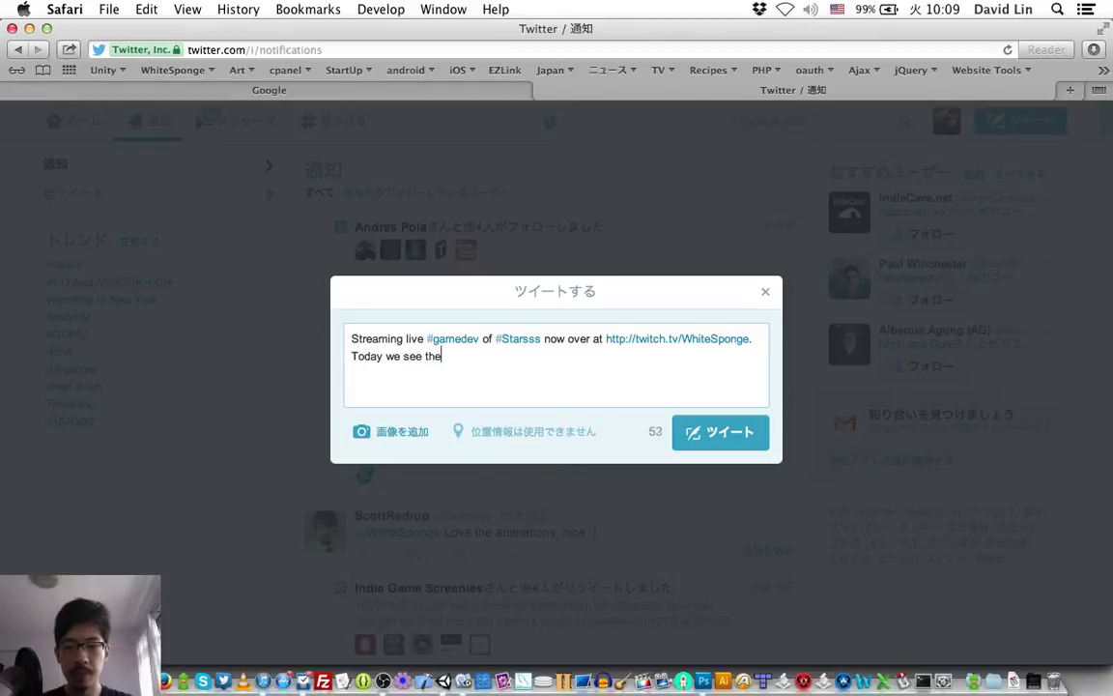
type(" end of Big Teeth!")
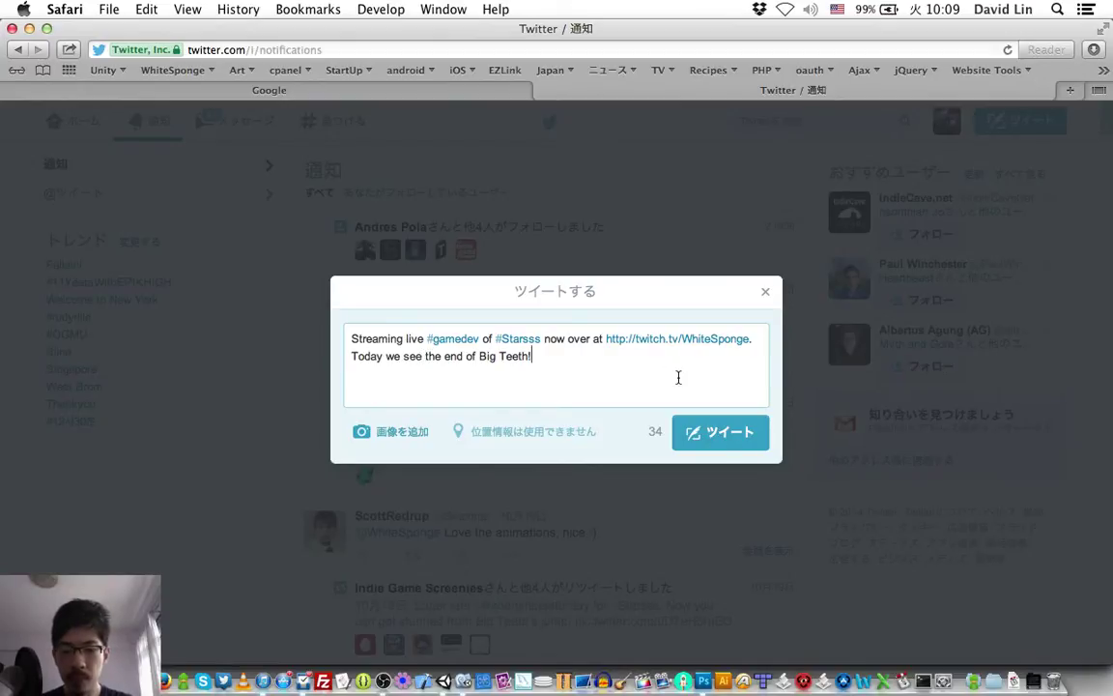
left_click(724, 435)
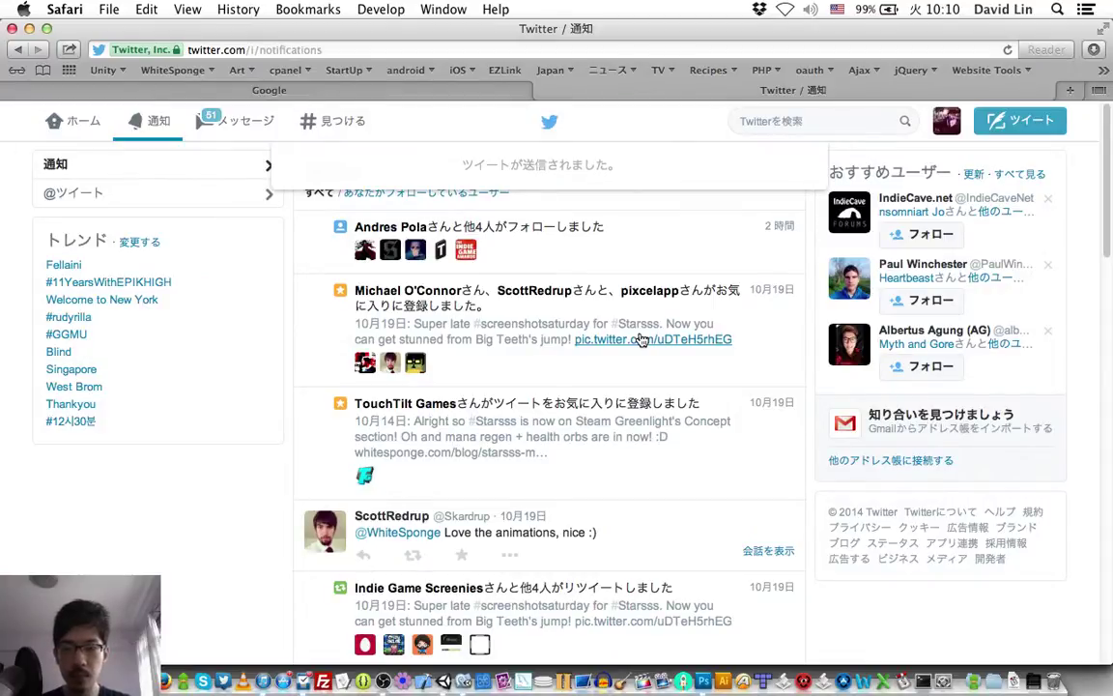
key("super+Tab")
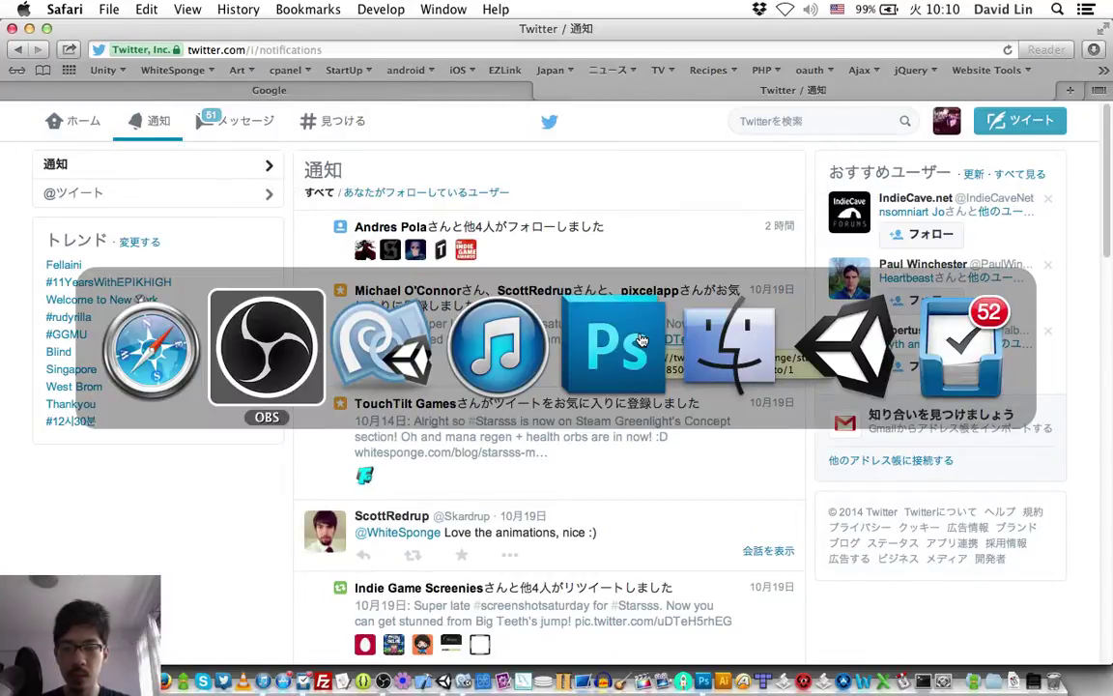
- Check the stream in OBS, then return to the Unity Starsss editor showing the WHITESPONGE splash
key("super+Tab")
key("super+Tab")
key("super+Tab")
key("super+Tab")
key("super+Tab")
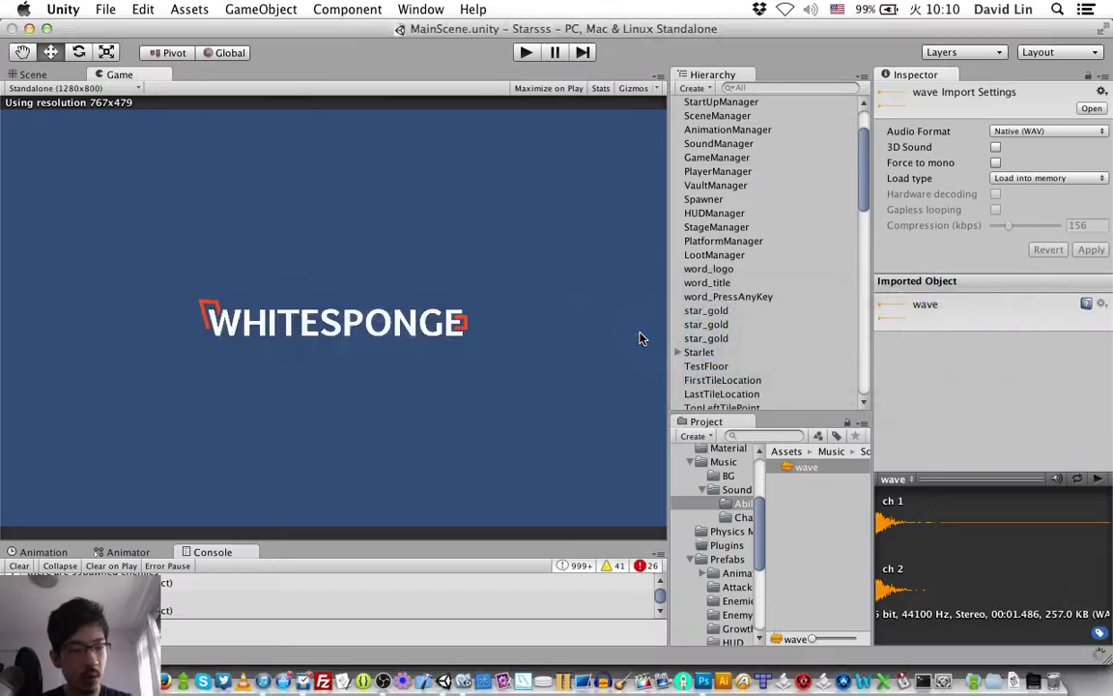
key("super+Tab")
key("super+Tab")
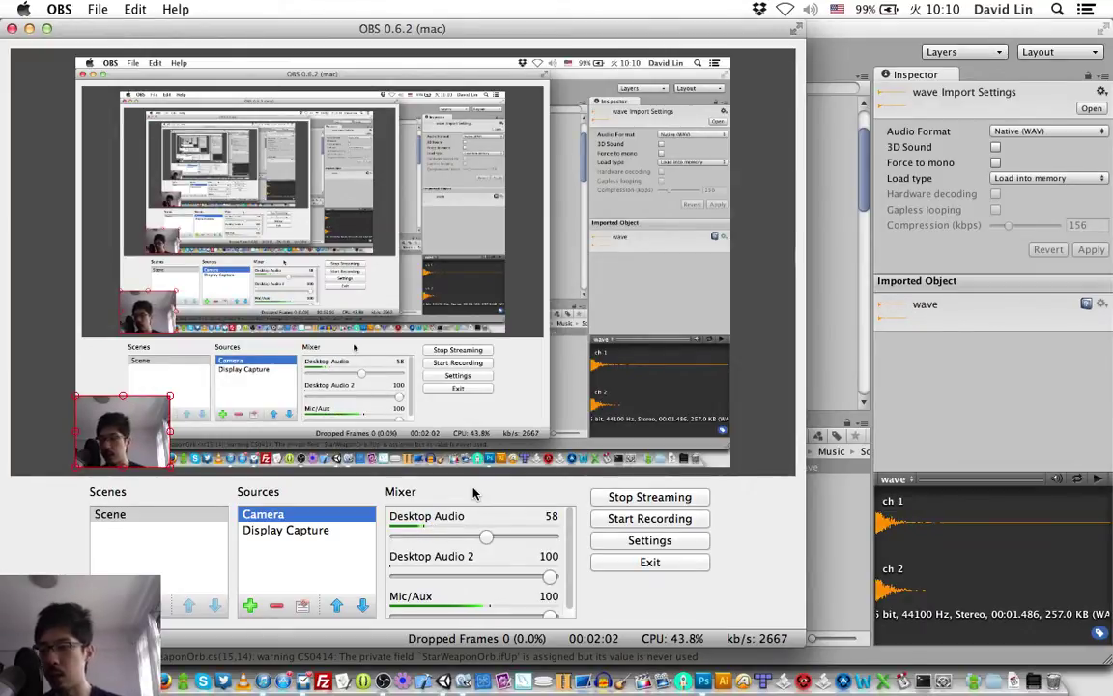
key("super+Tab")
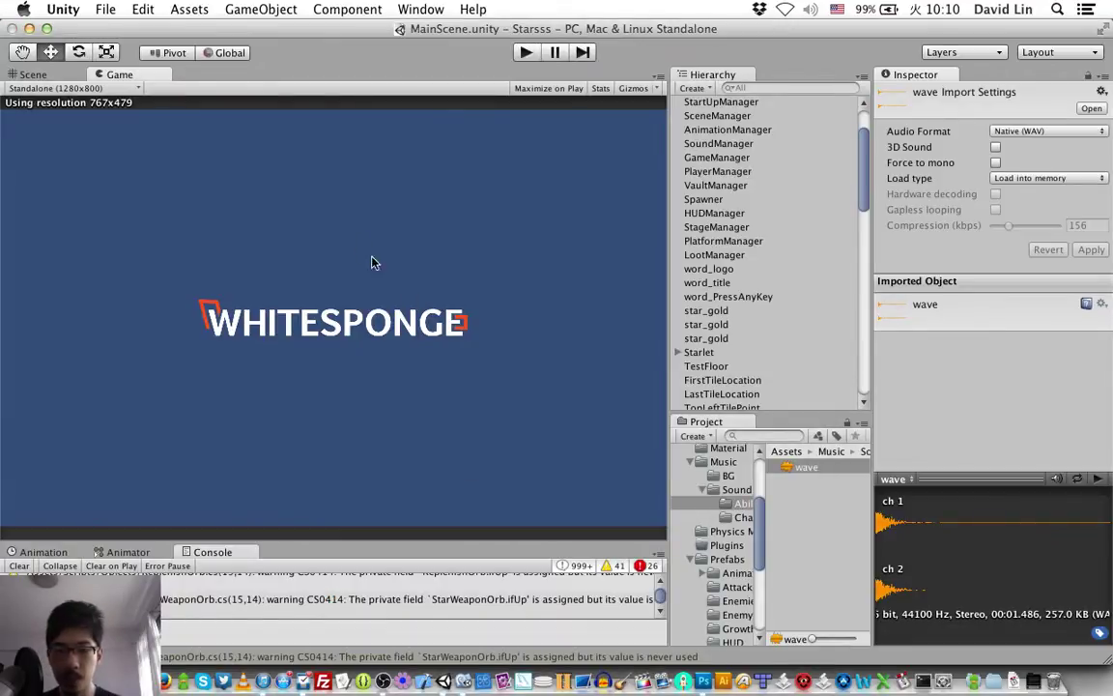
key("super+p")
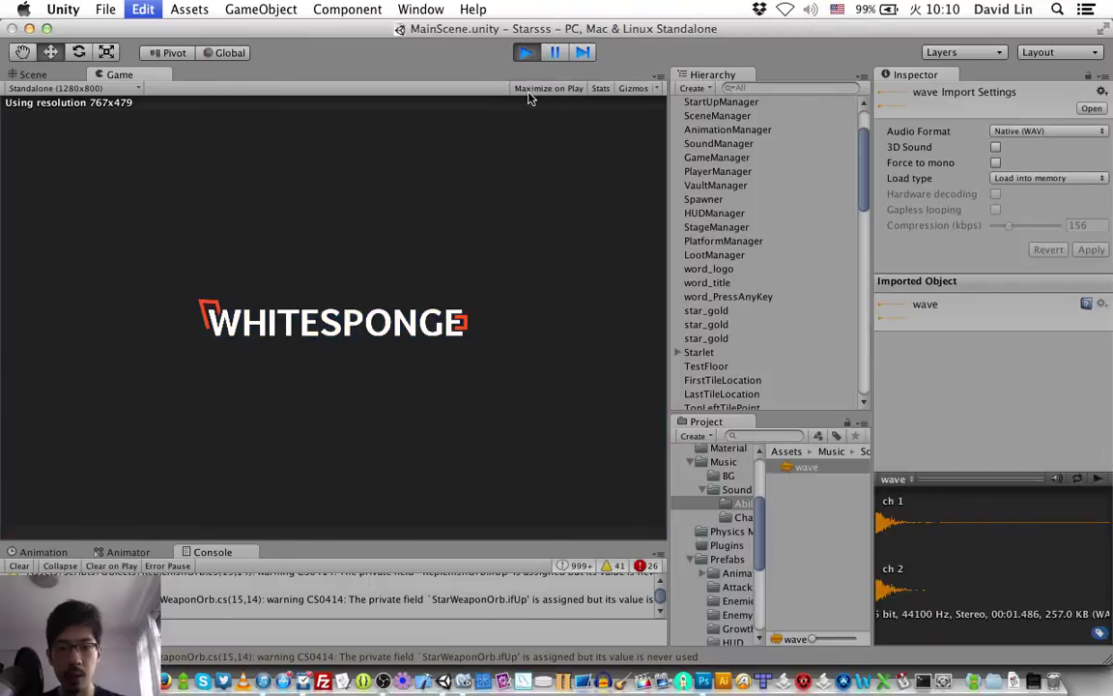
key("super+p")
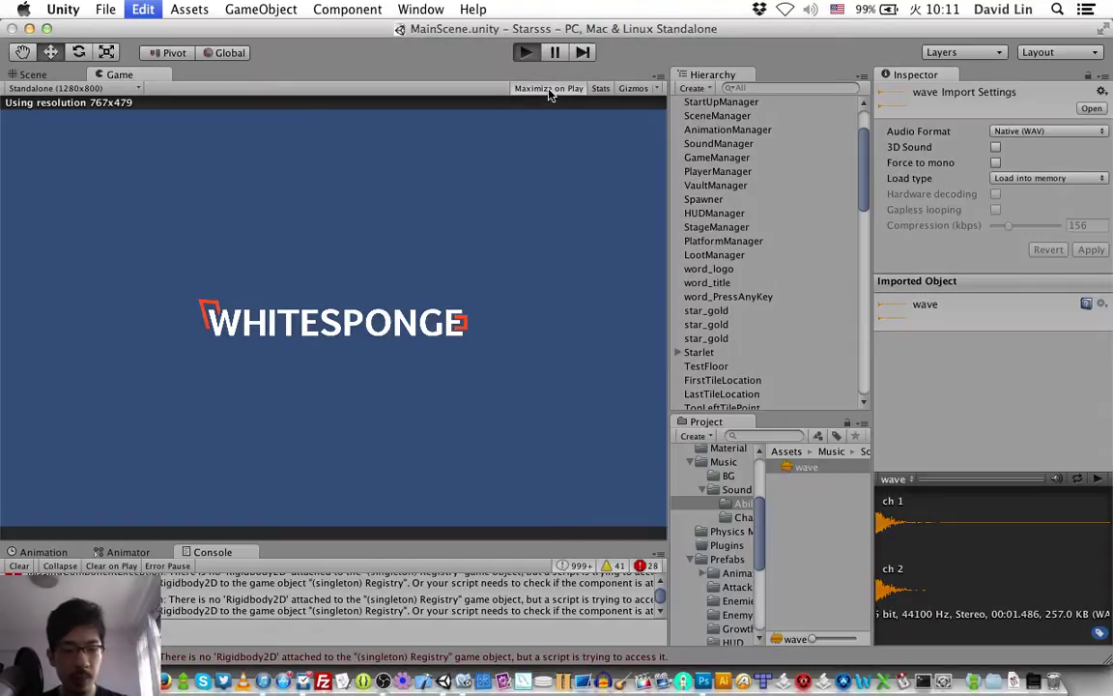
key("super+p")
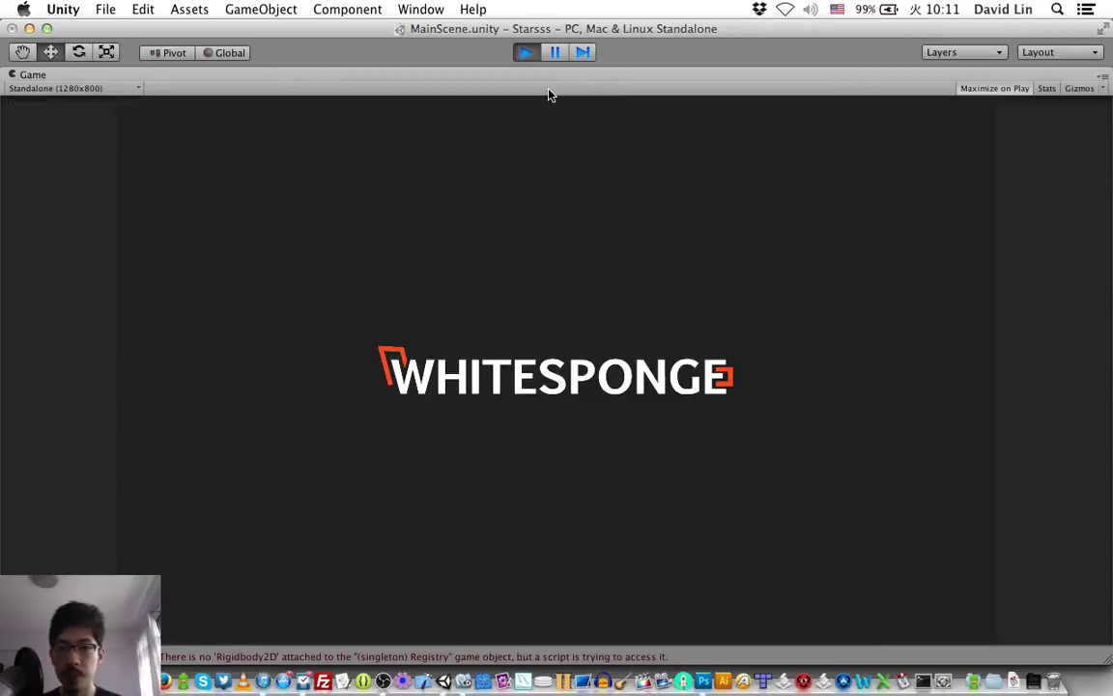
key("super+p")
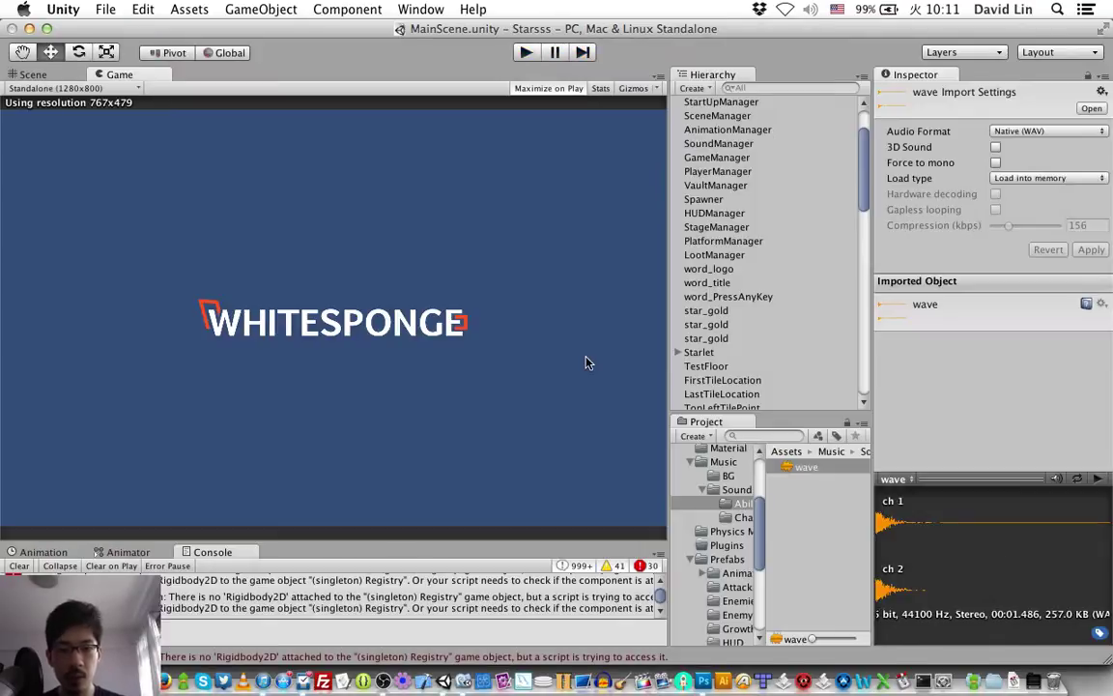
scroll(723, 493, "up", 5)
scroll(725, 494, "down", 8)
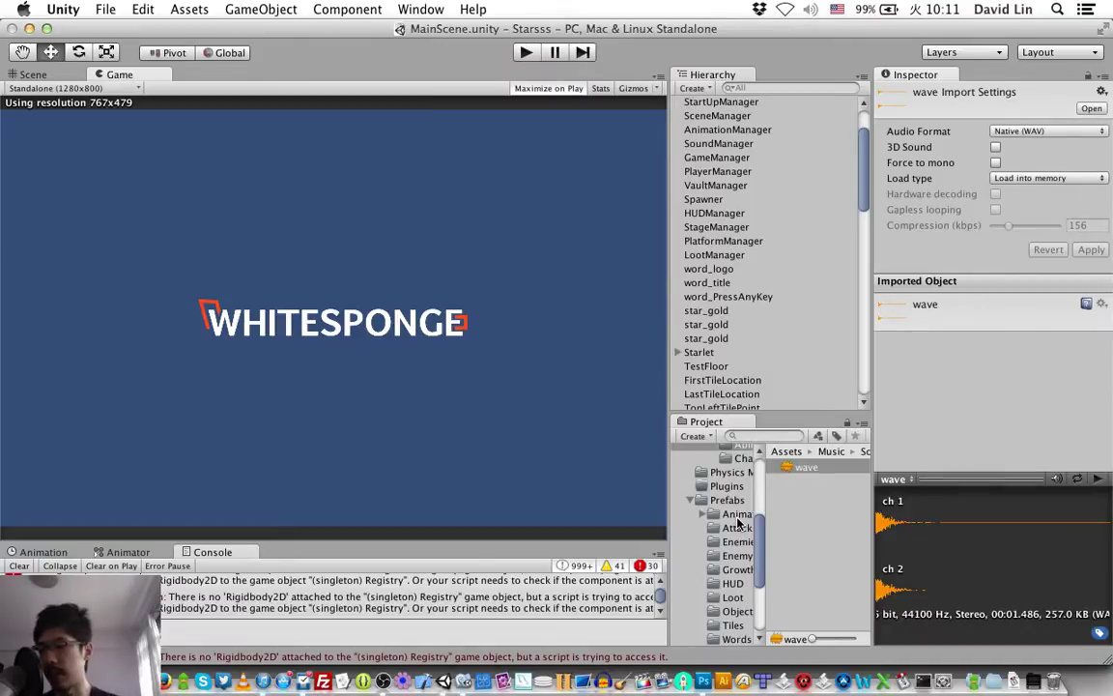
- Set the Set1_Boss prefab's Current HP and Max HP to 3, save, and enter Play mode
left_click(738, 541)
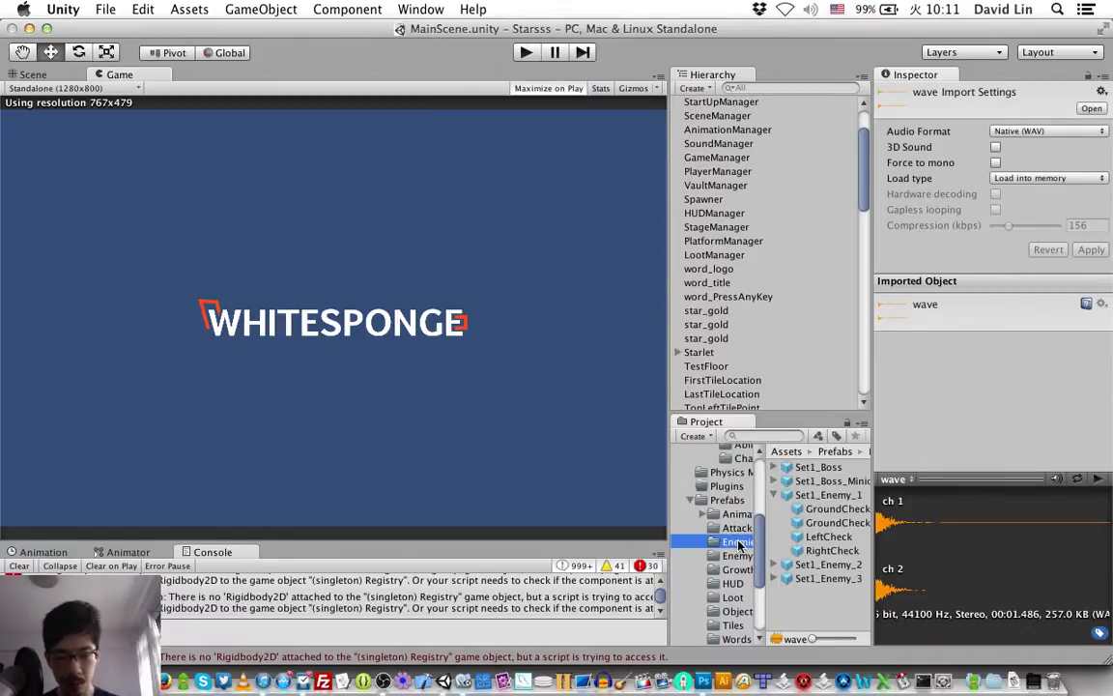
left_click(817, 468)
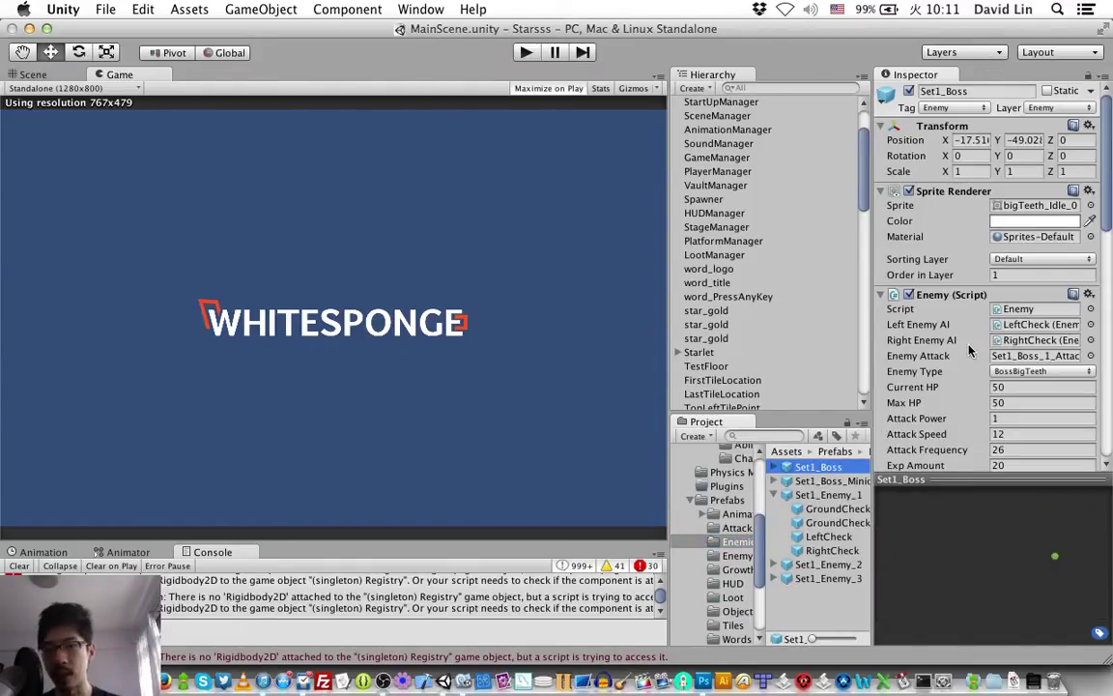
left_click(1014, 388)
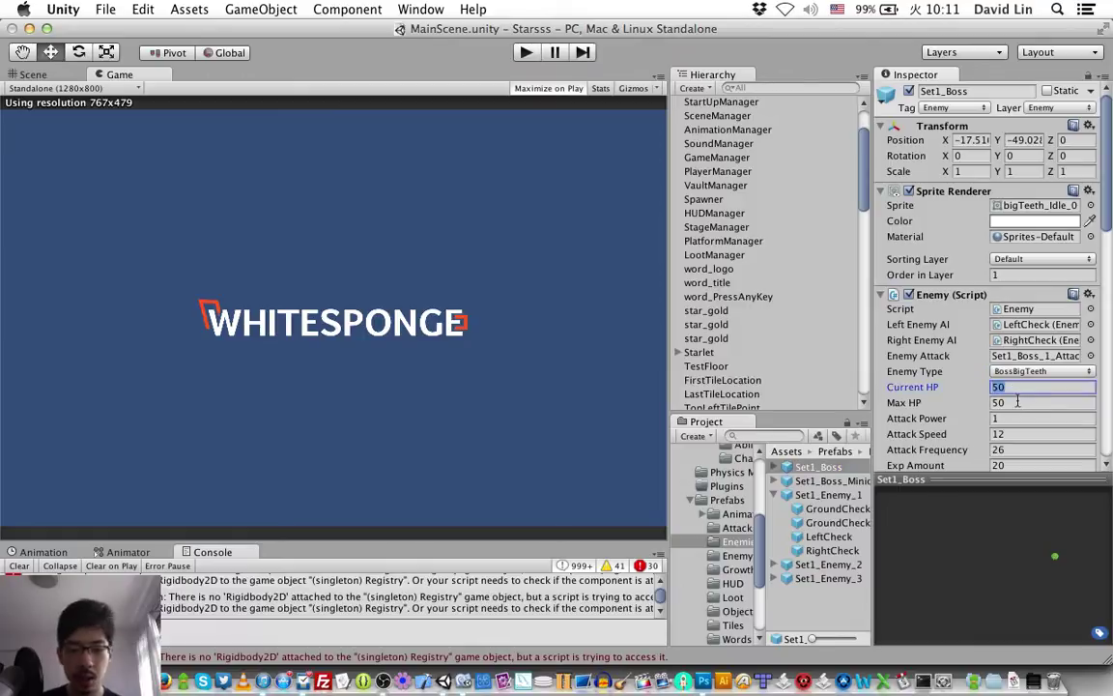
type("3")
left_click(1013, 402)
type("3")
key("Tab")
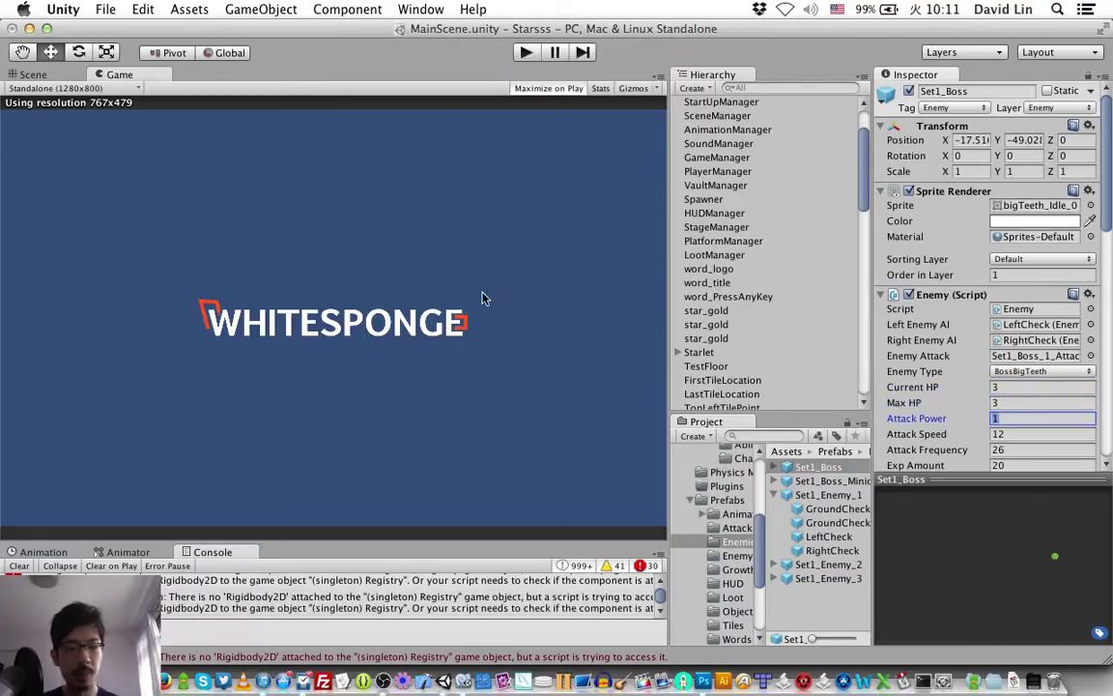
key("super+s")
key("super+p")
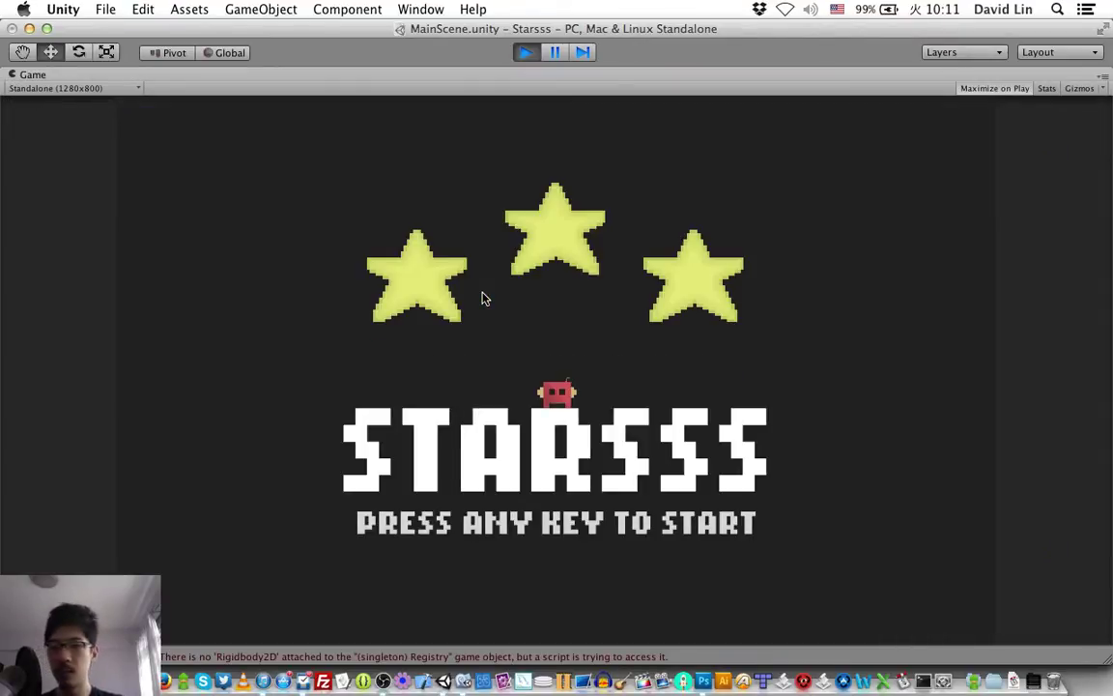
- Skip the title screen and jump around the upper brick platforms of Level 1
key("space")
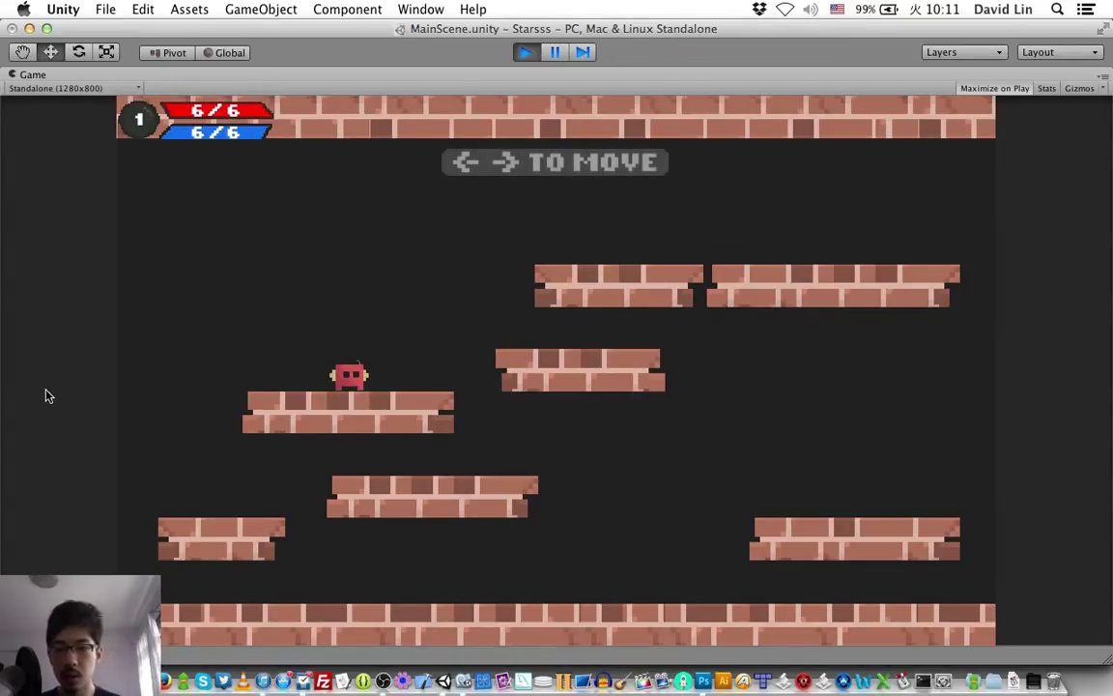
key("space")
key("Right")
key("space")
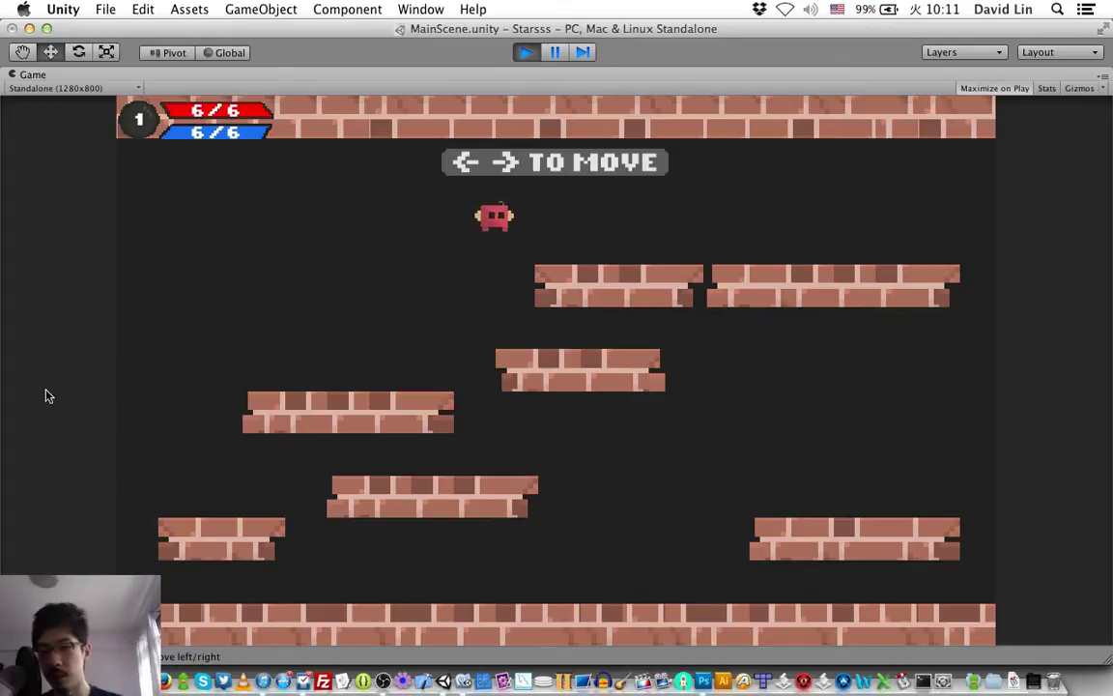
key("Left")
key("Right")
key("Left")
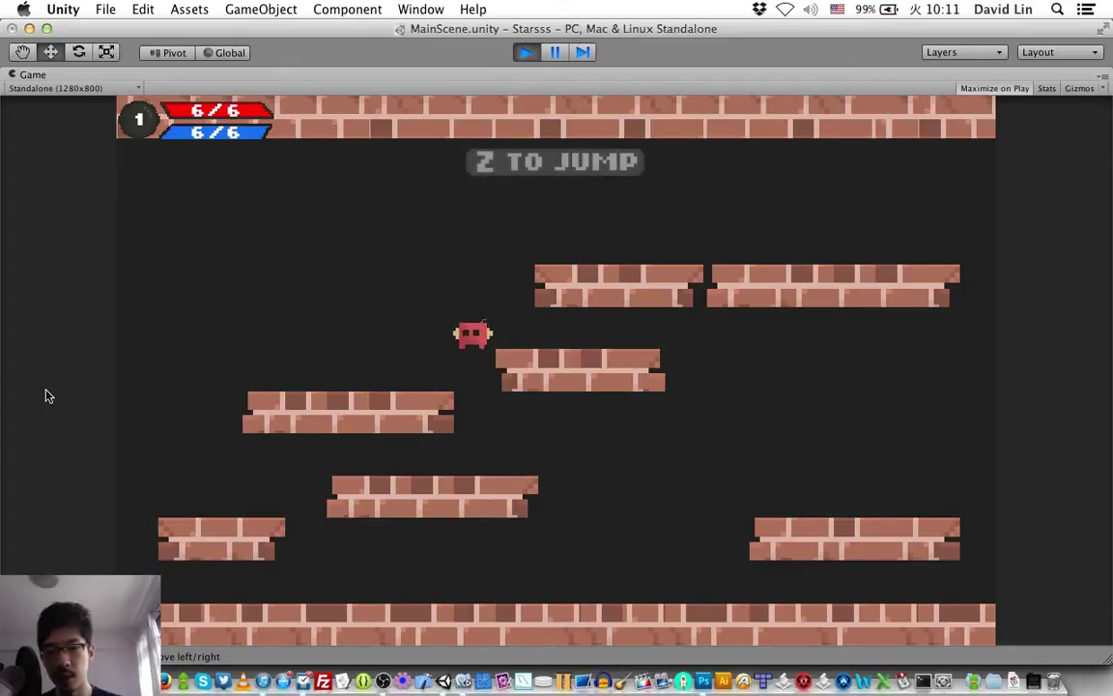
key("Left")
key("z")
key("Right")
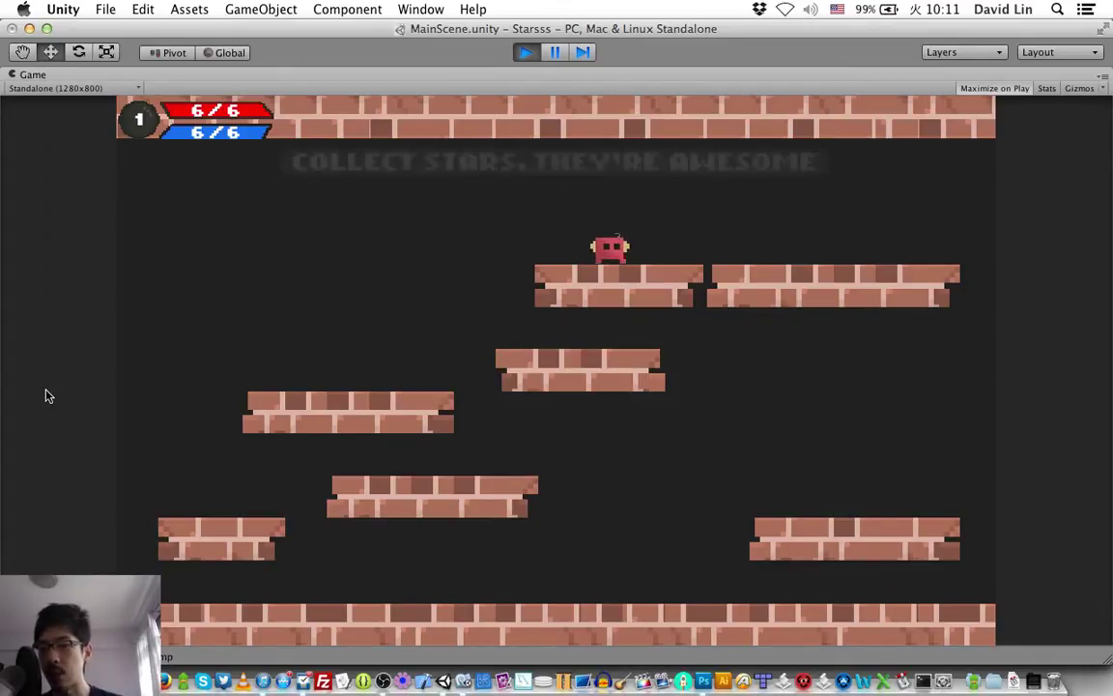
key("Left")
key("z")
key("Right")
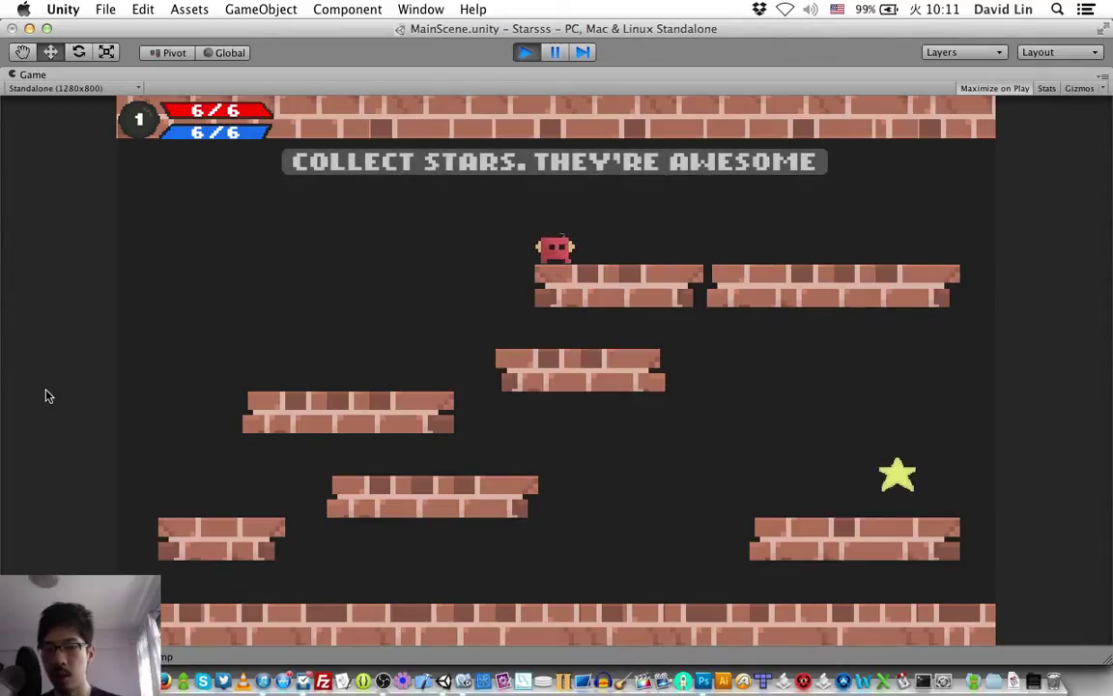
key("z")
key("Left")
key("Right")
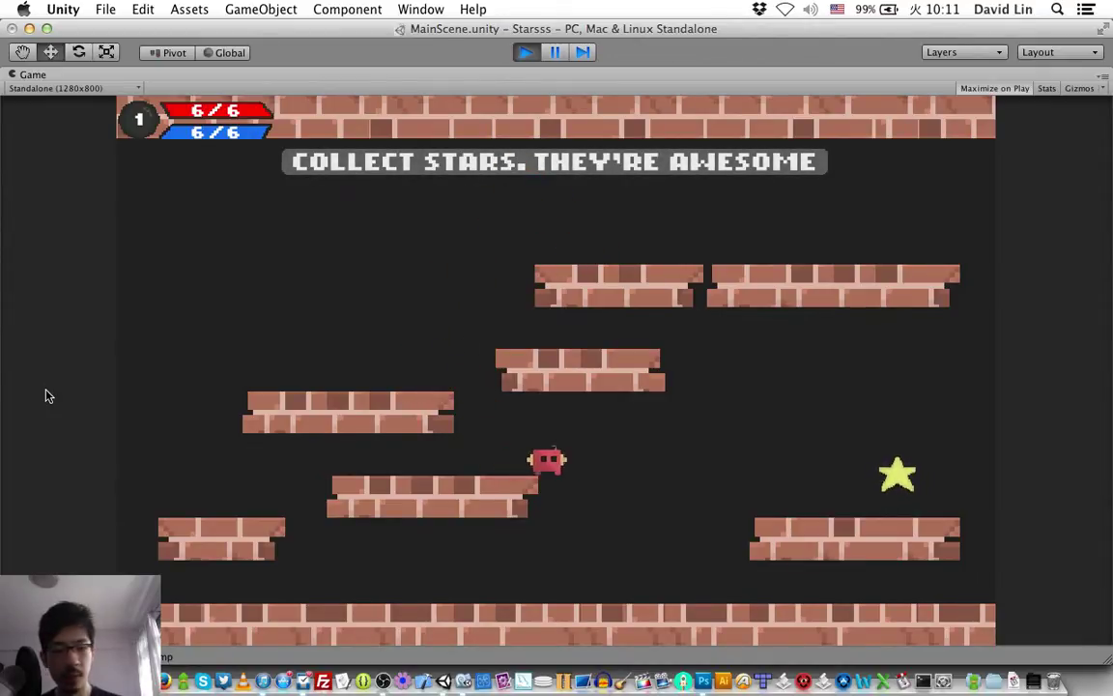
key("Right")
key("Left")
key("z")
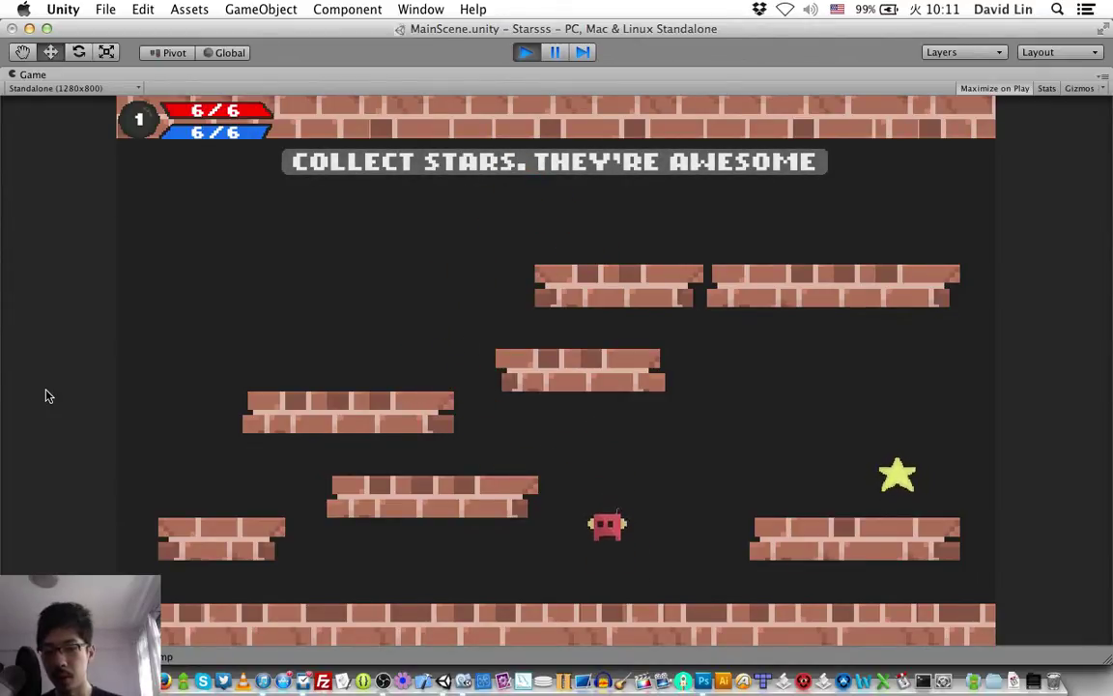
key("z")
- Collect the star on the right platform and climb to the middle-left platform
key("z")
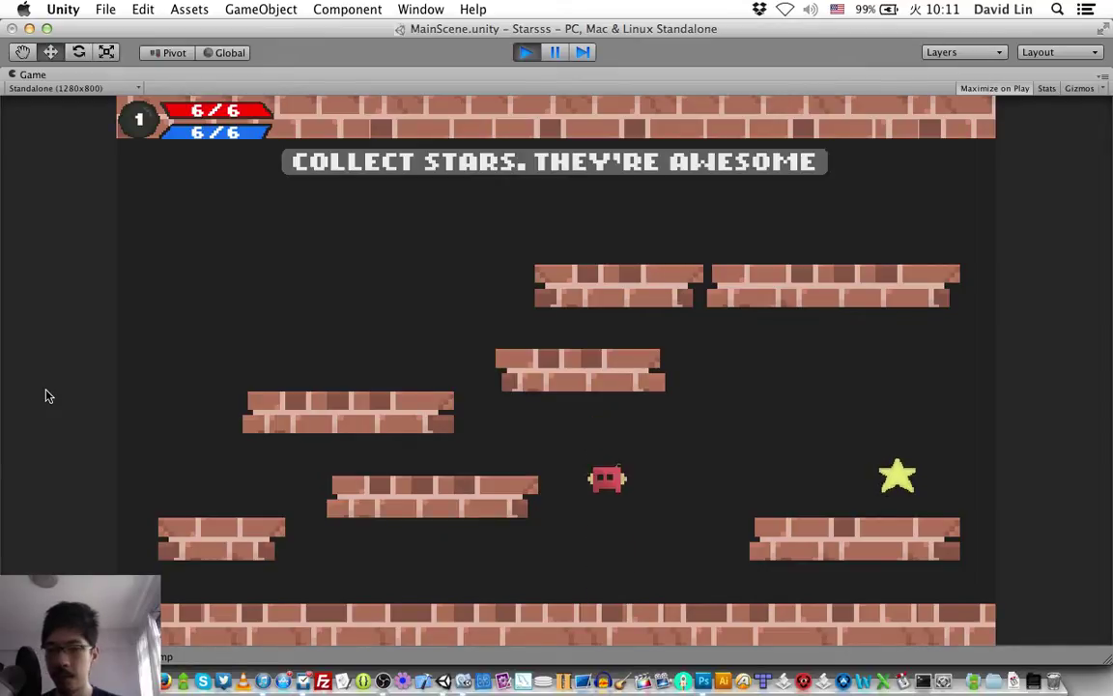
key("Right")
key("z")
key("Left")
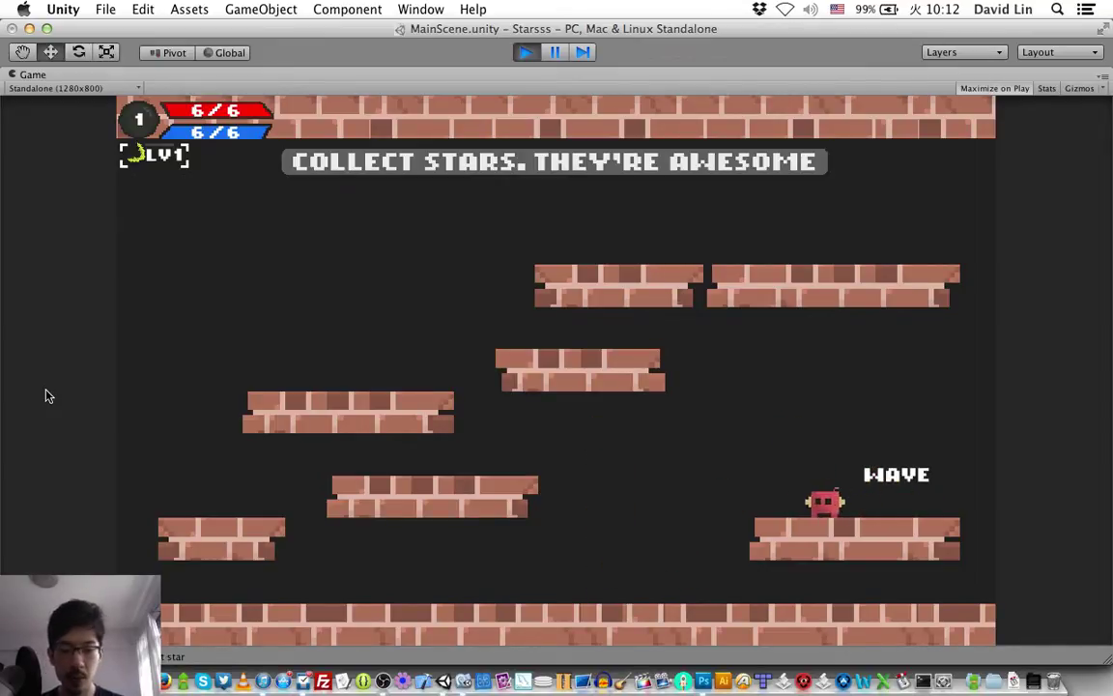
key("Left")
key("z")
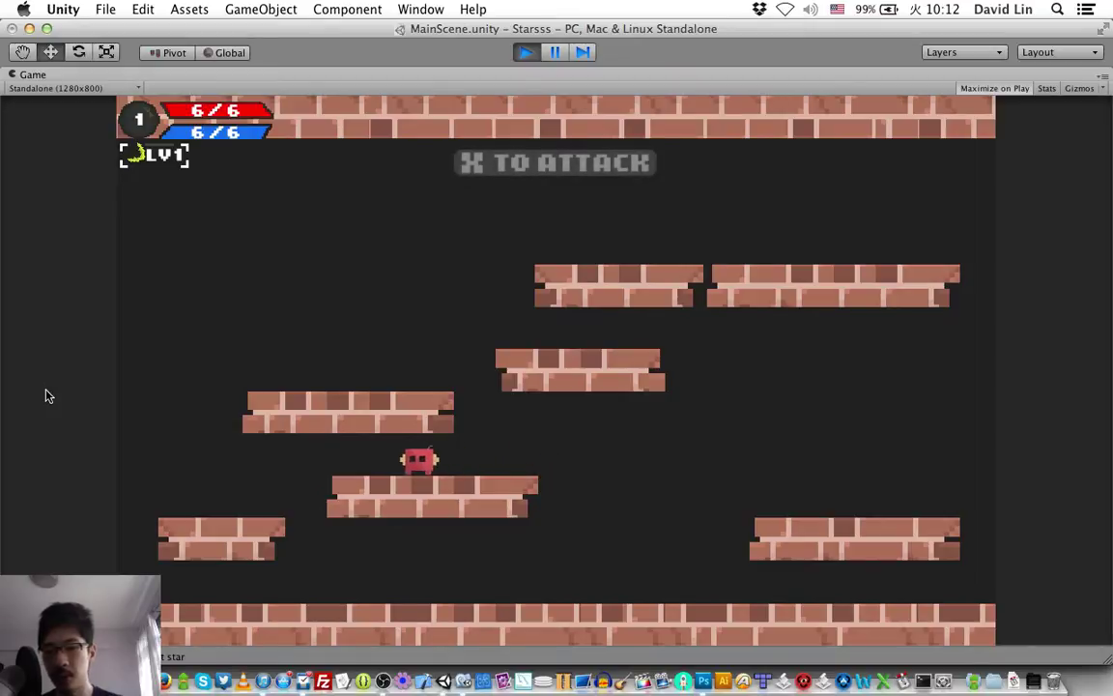
key("Left")
key("Right")
key("z")
key("Left")
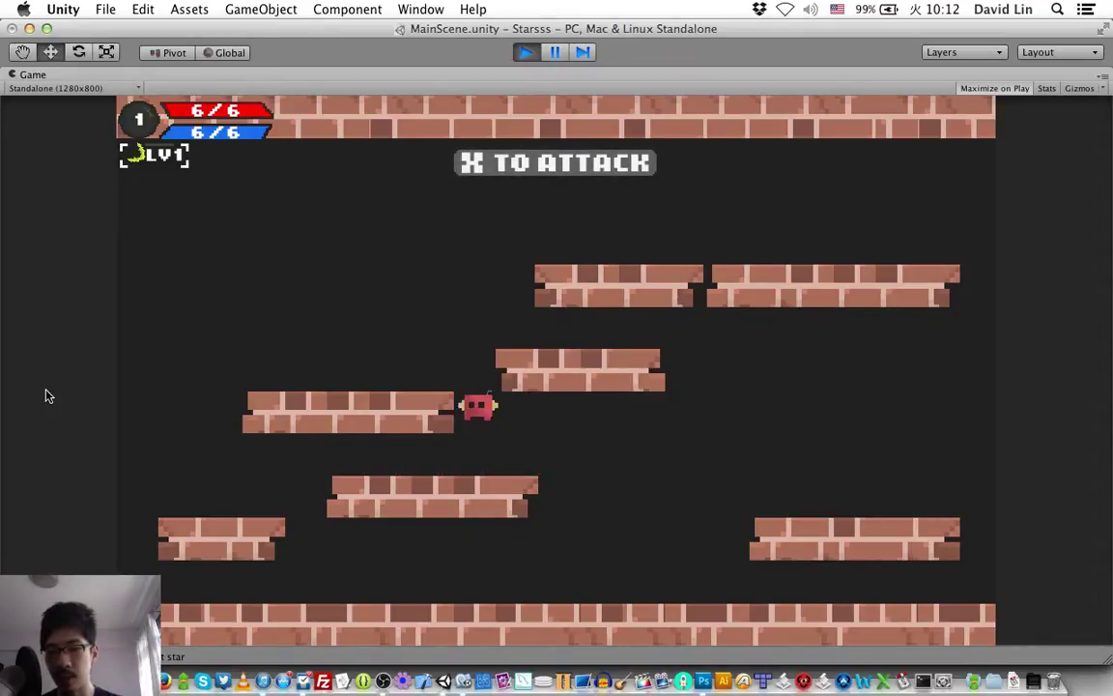
key("Left")
key("Right")
key("z")
key("Left")
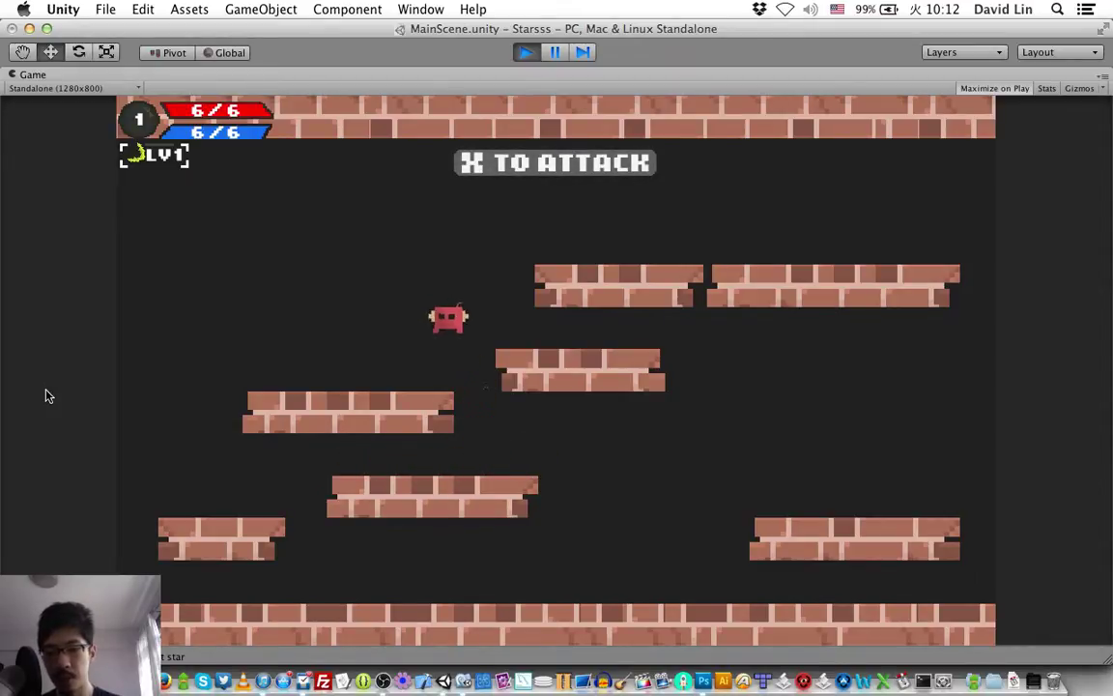
key("Right")
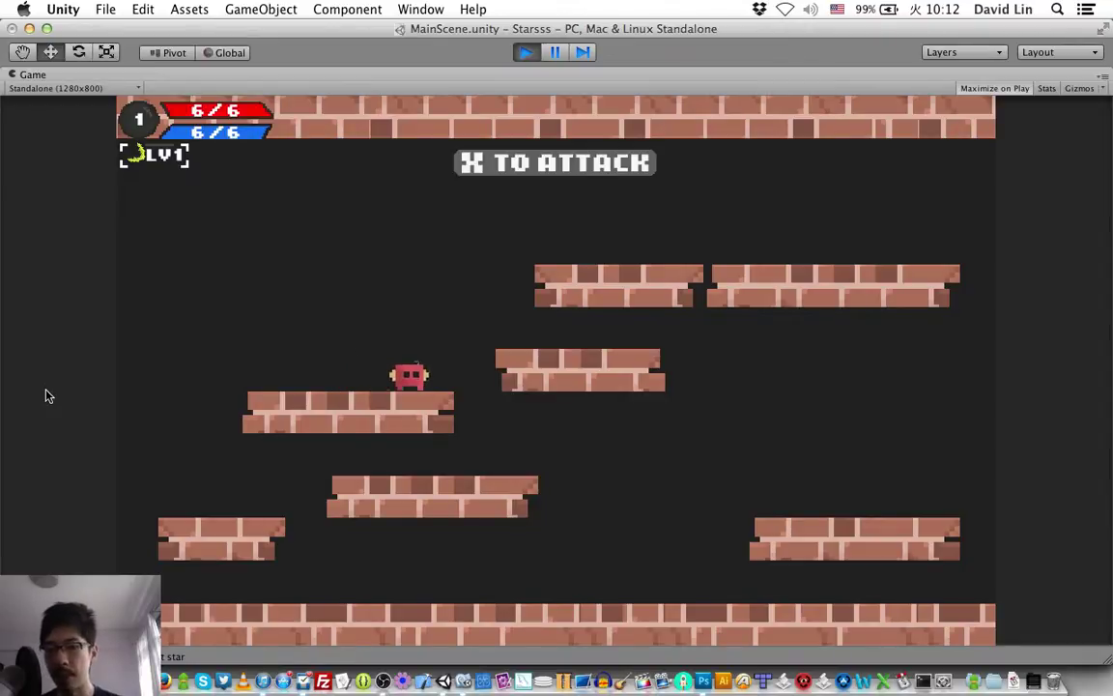
key("z")
key("Left")
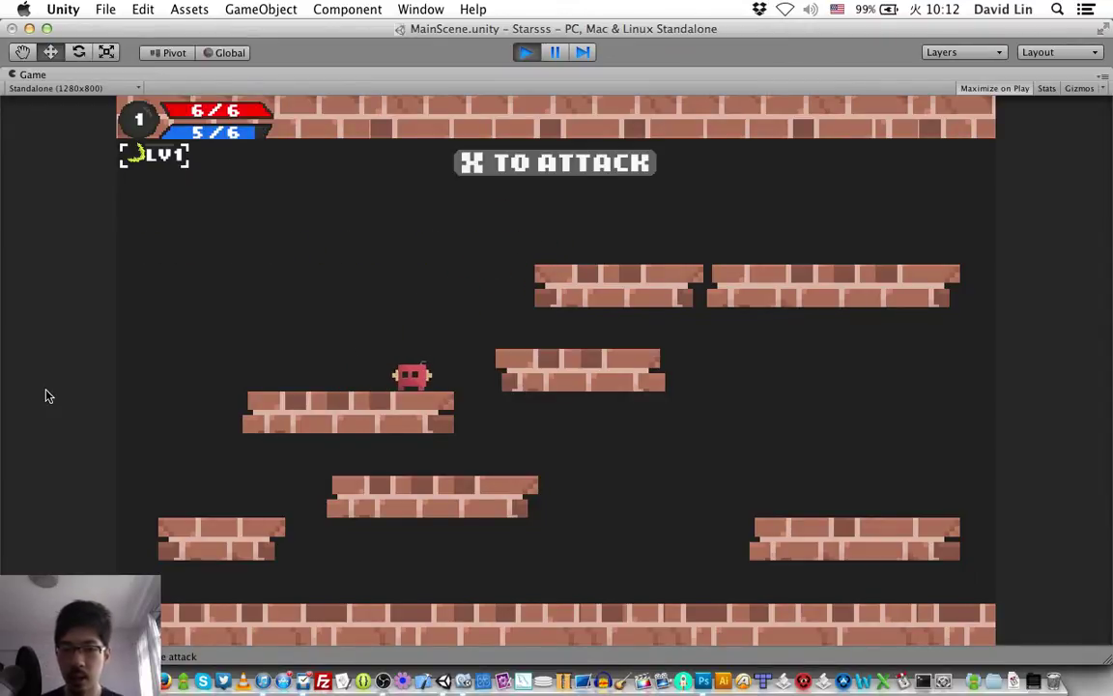
- Throw boomerang attacks at the floor enemies and the ghost on the upper platform
key("x")
key("Left")
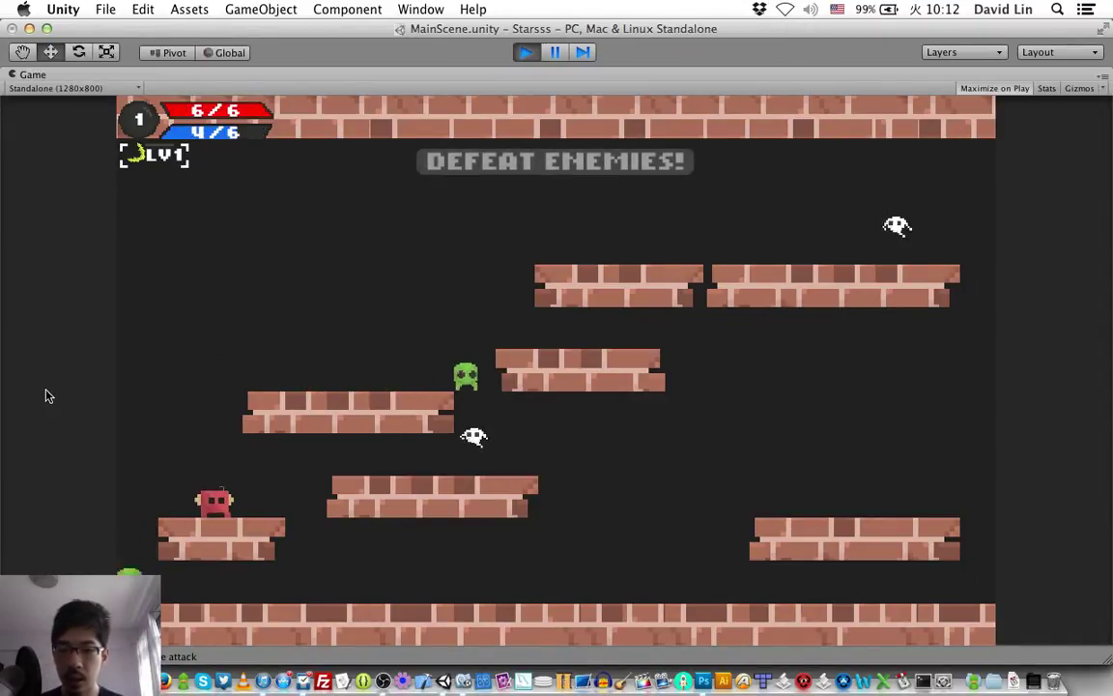
key("Right")
key("Right")
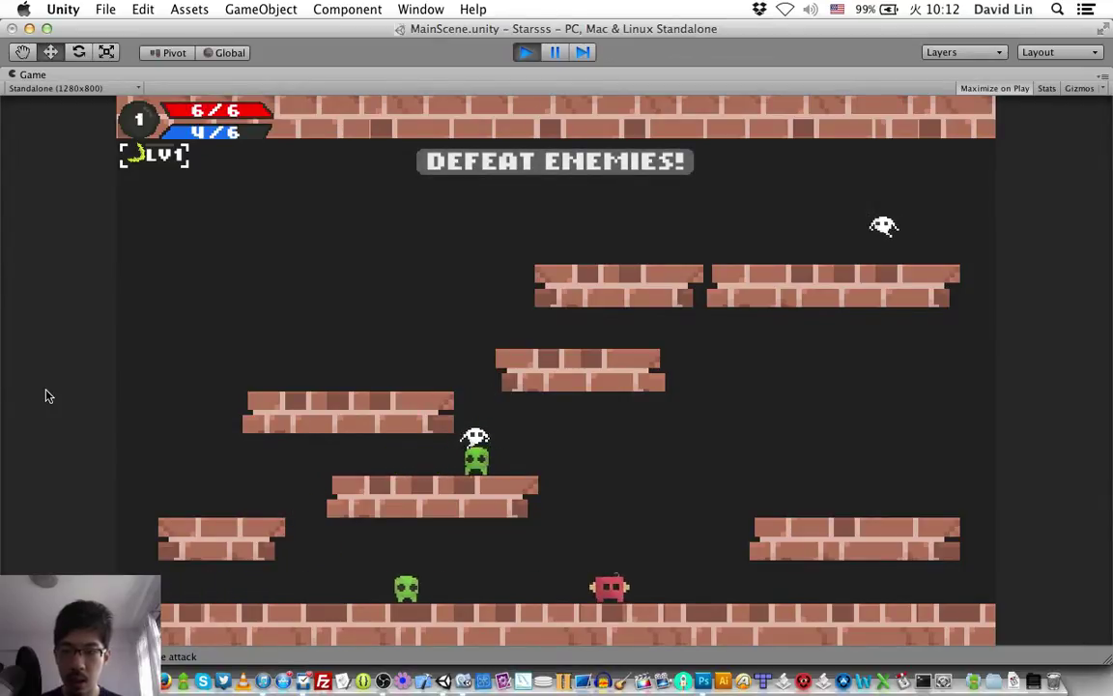
key("x")
key("x")
key("Left")
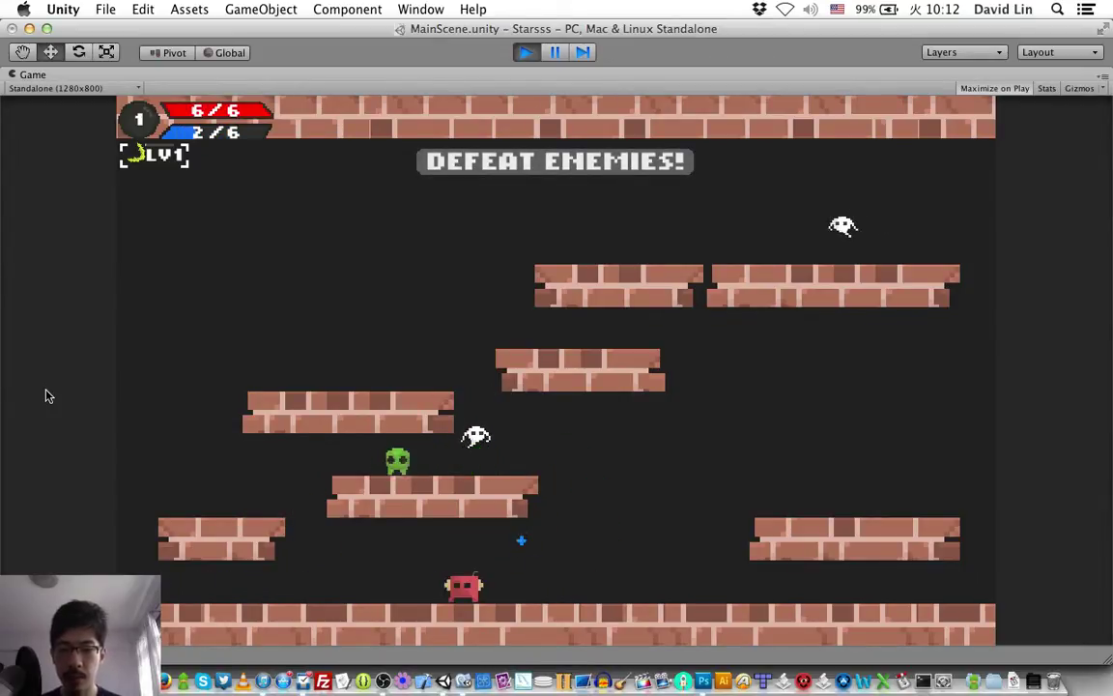
key("Left")
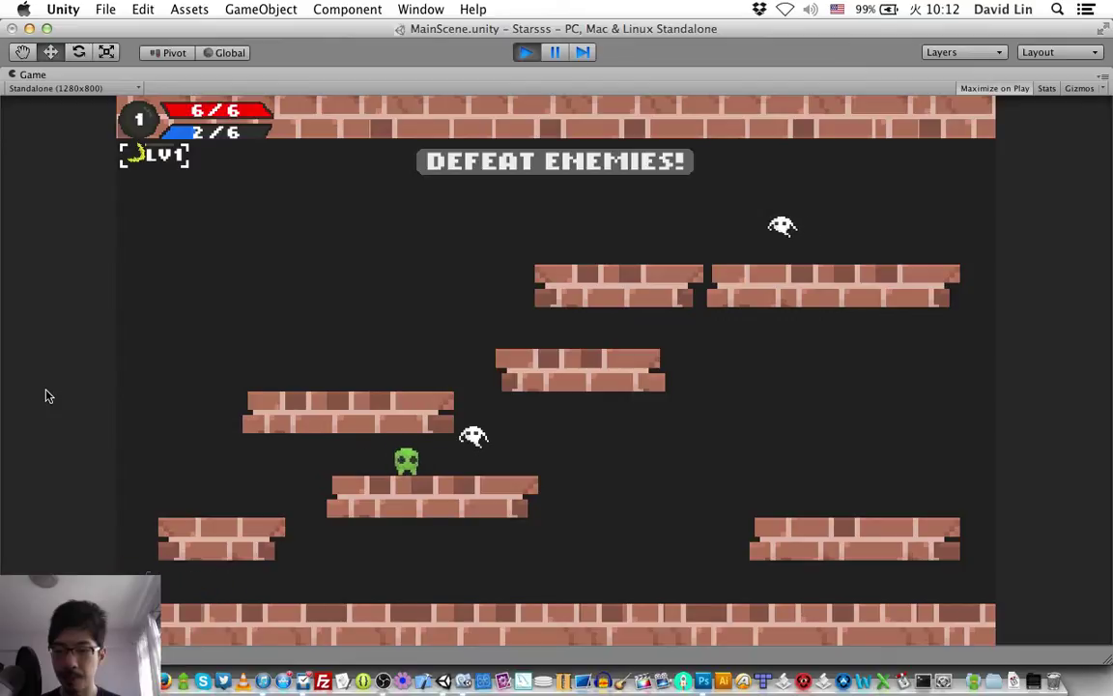
key("z")
key("Right")
key("Right")
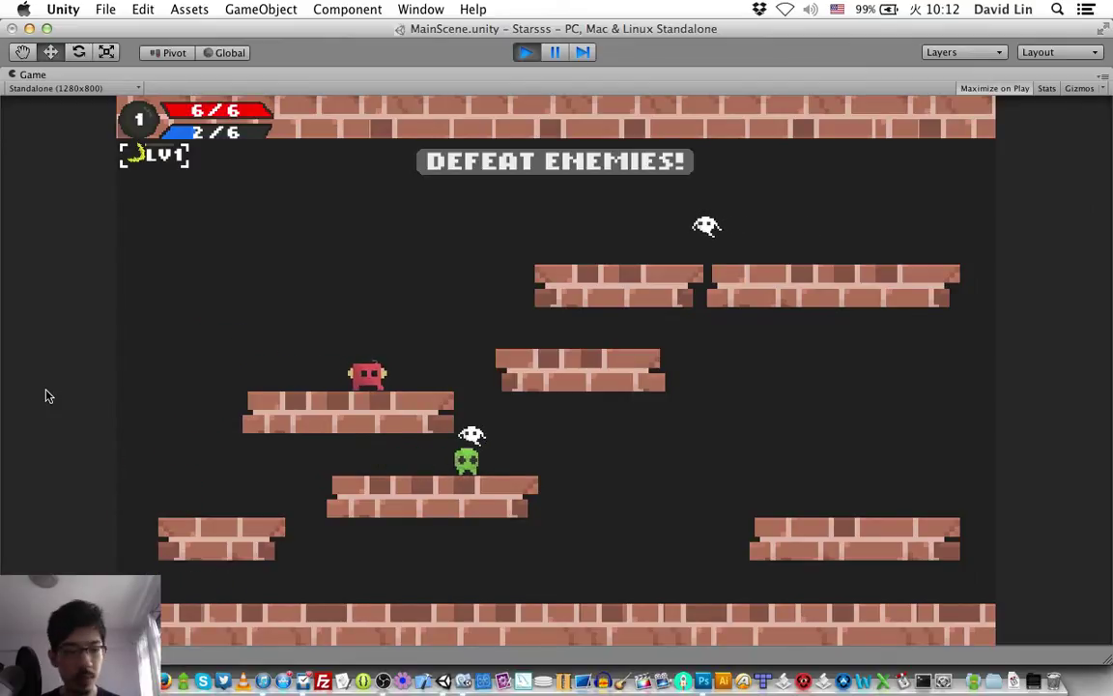
key("z")
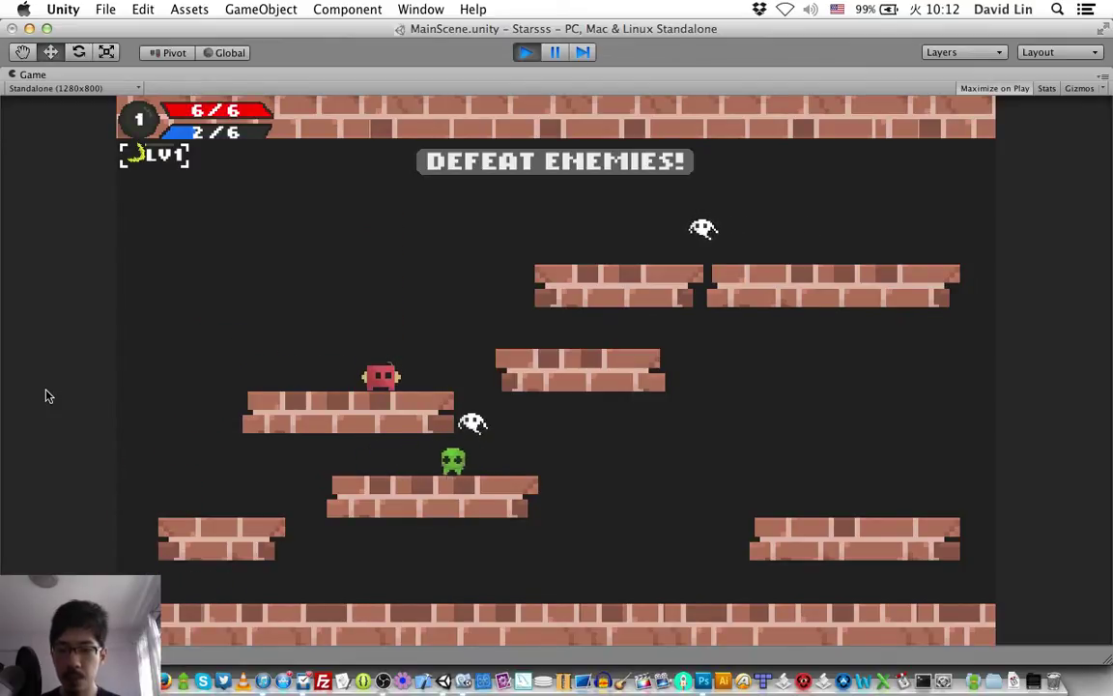
key("Left")
key("Right")
key("z")
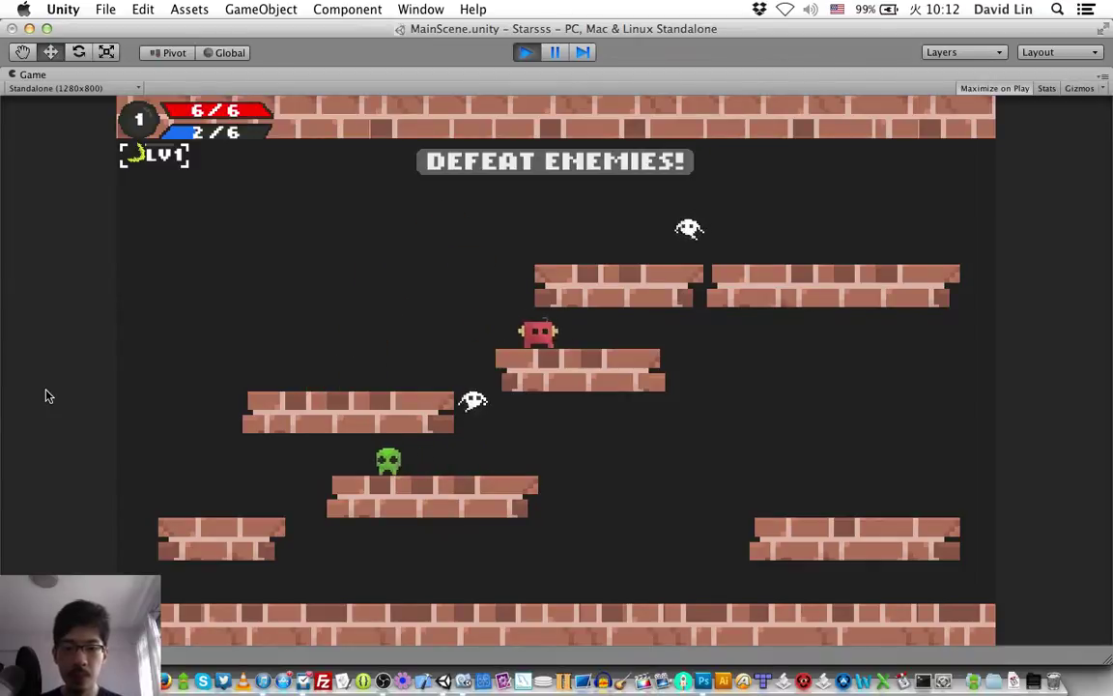
key("Right")
key("z")
key("Left")
key("Right")
key("x")
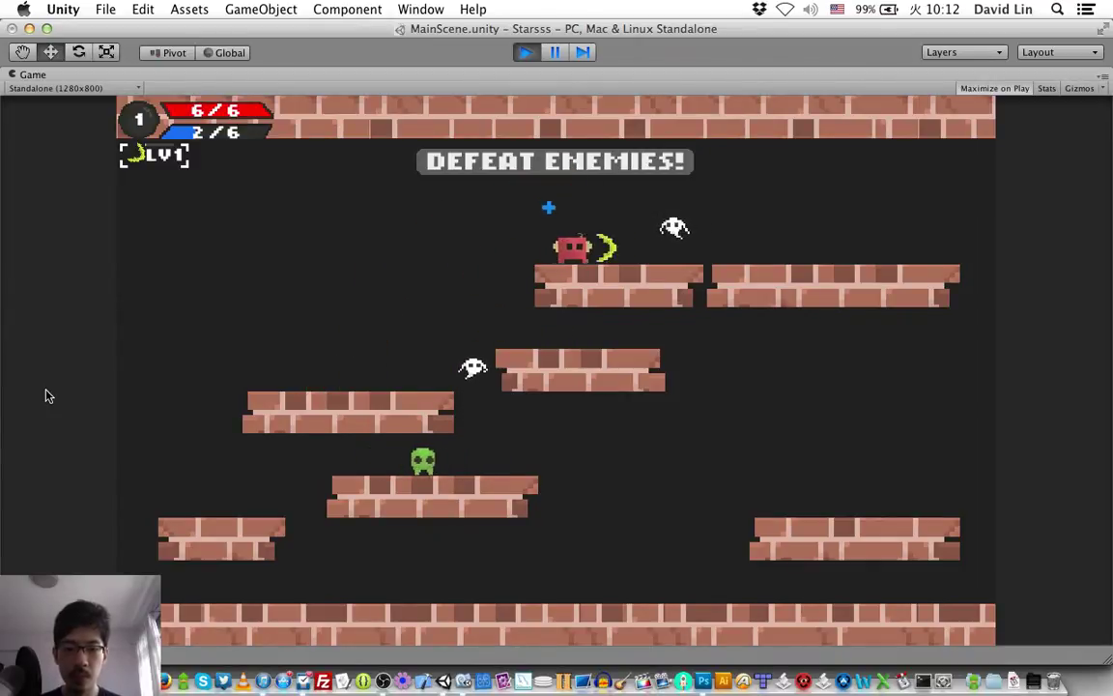
key("Right")
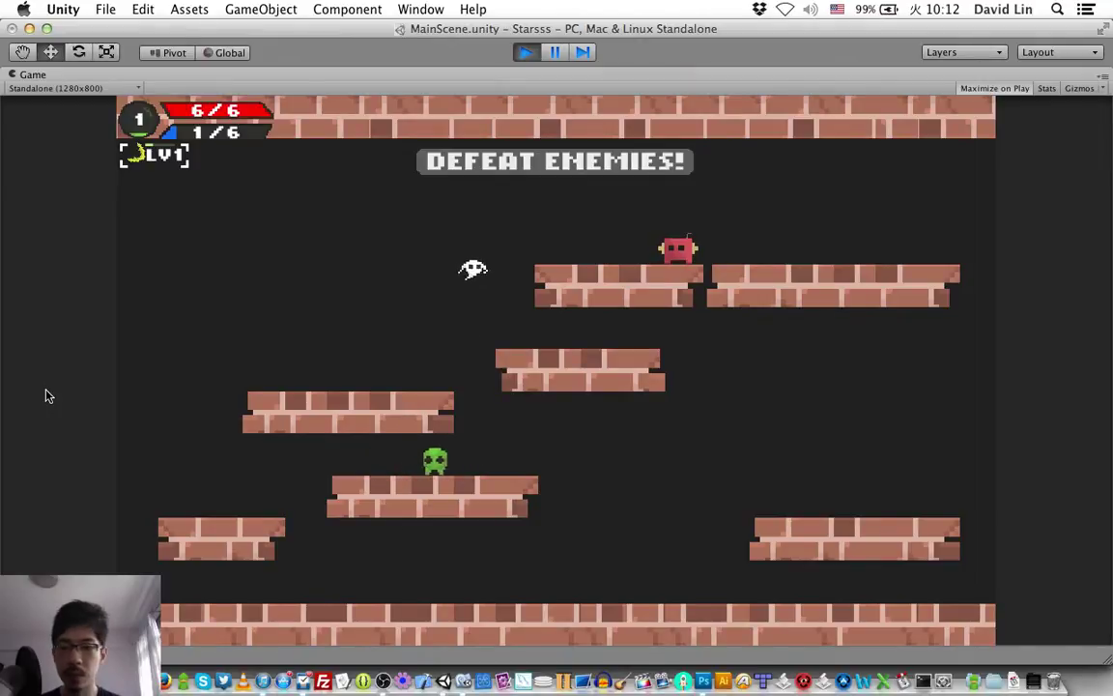
- Shoot the remaining green enemies until the GET TO THE DOOR banner appears
key("Right")
key("Left")
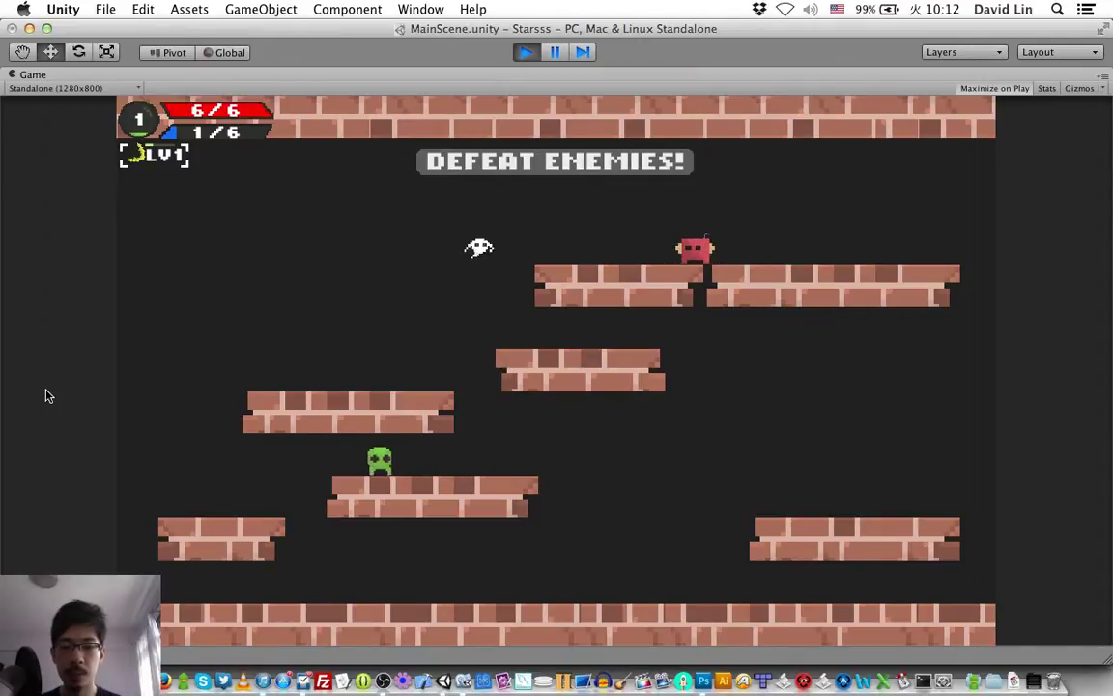
key("Right")
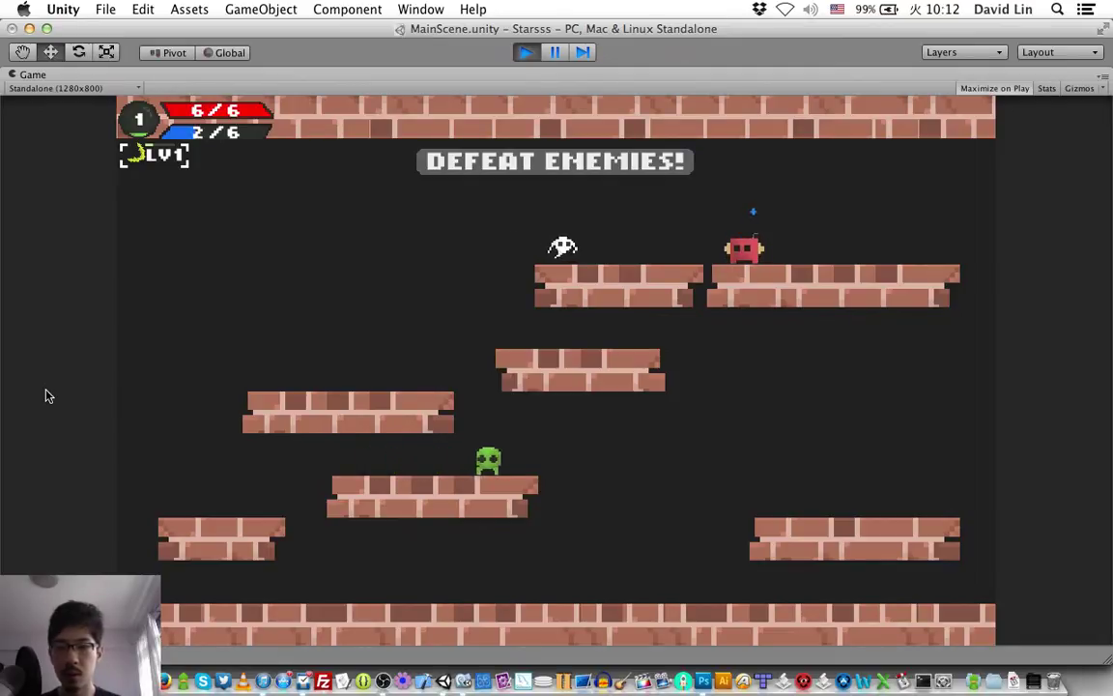
key("space")
key("Left")
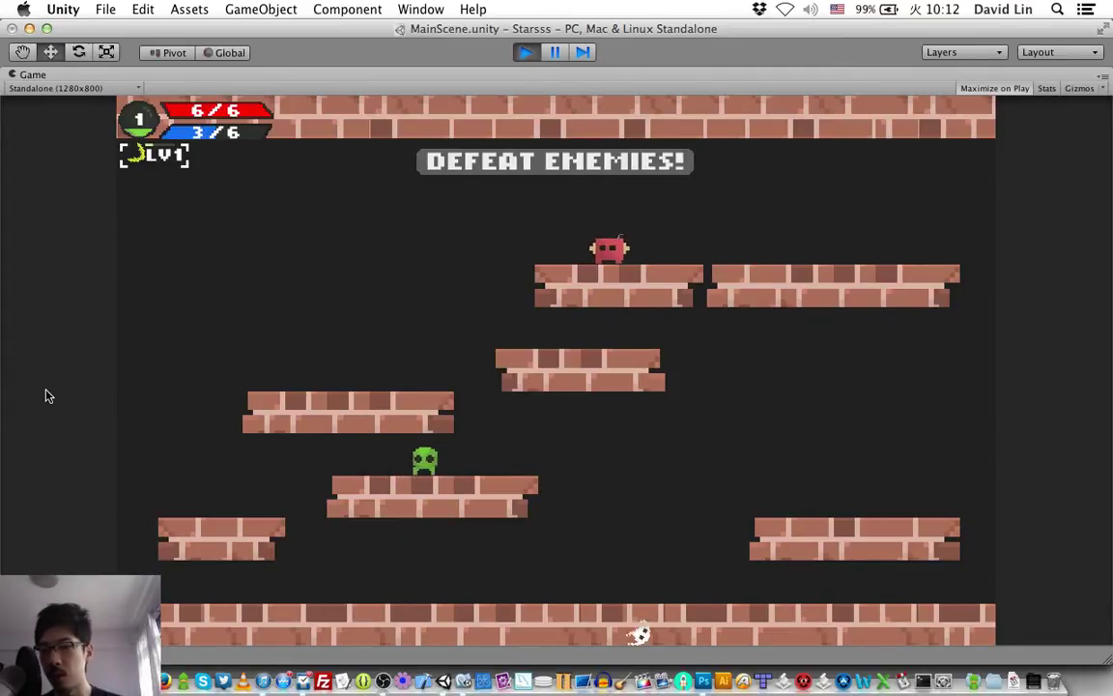
key("Left")
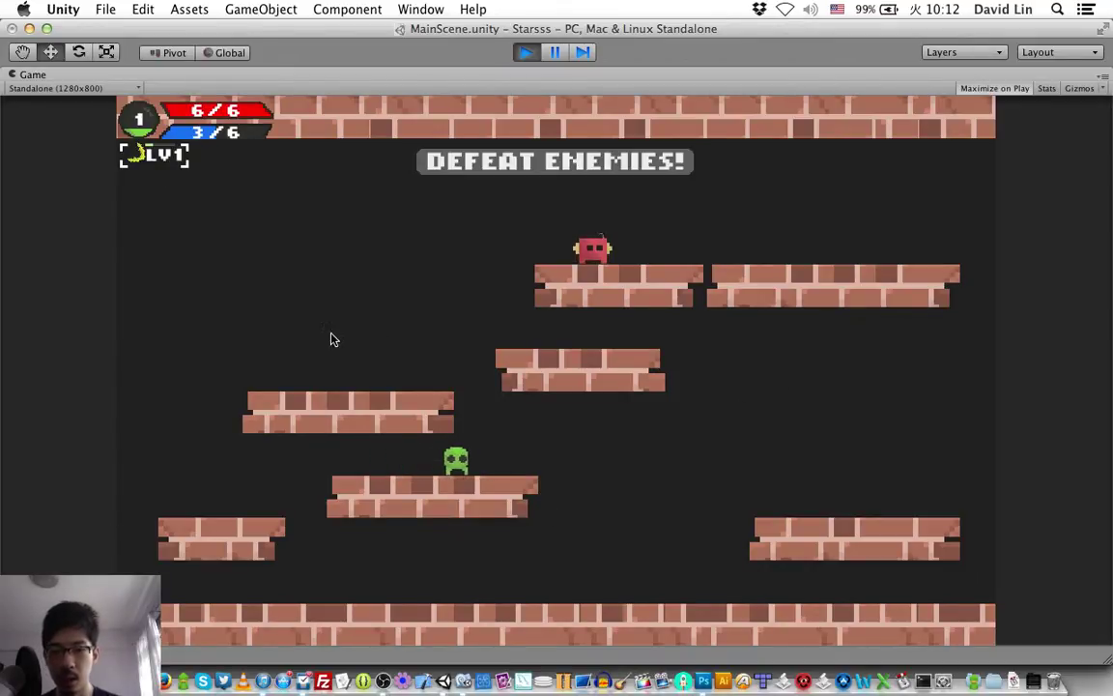
key("Left")
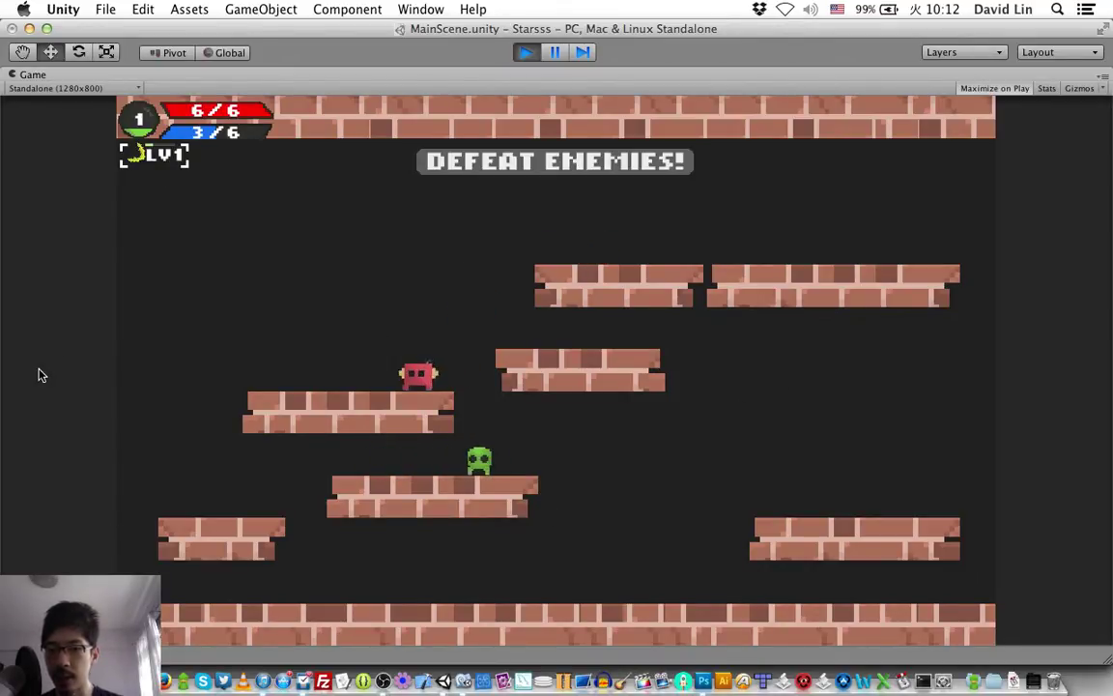
key("Left")
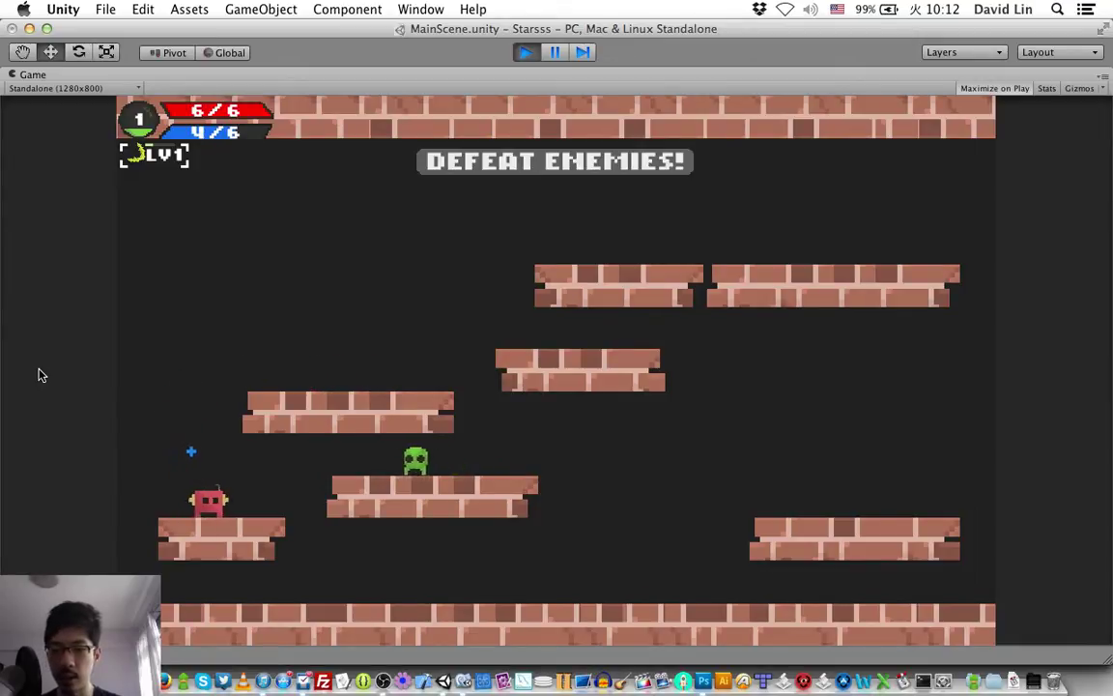
key("Right")
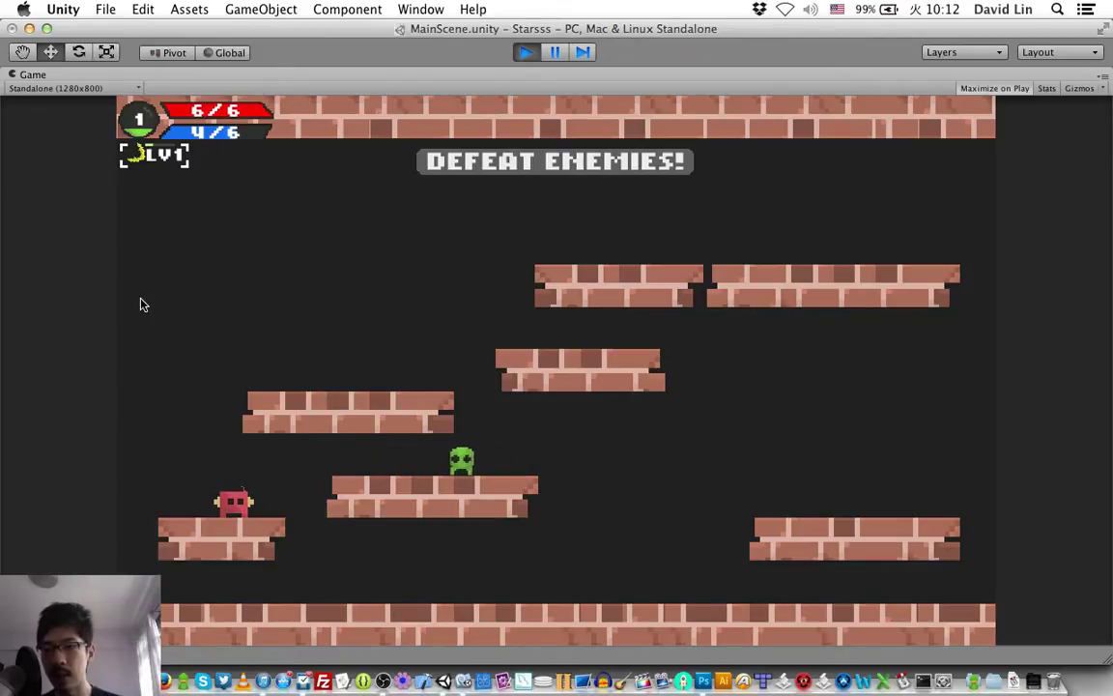
key("Right")
key("x")
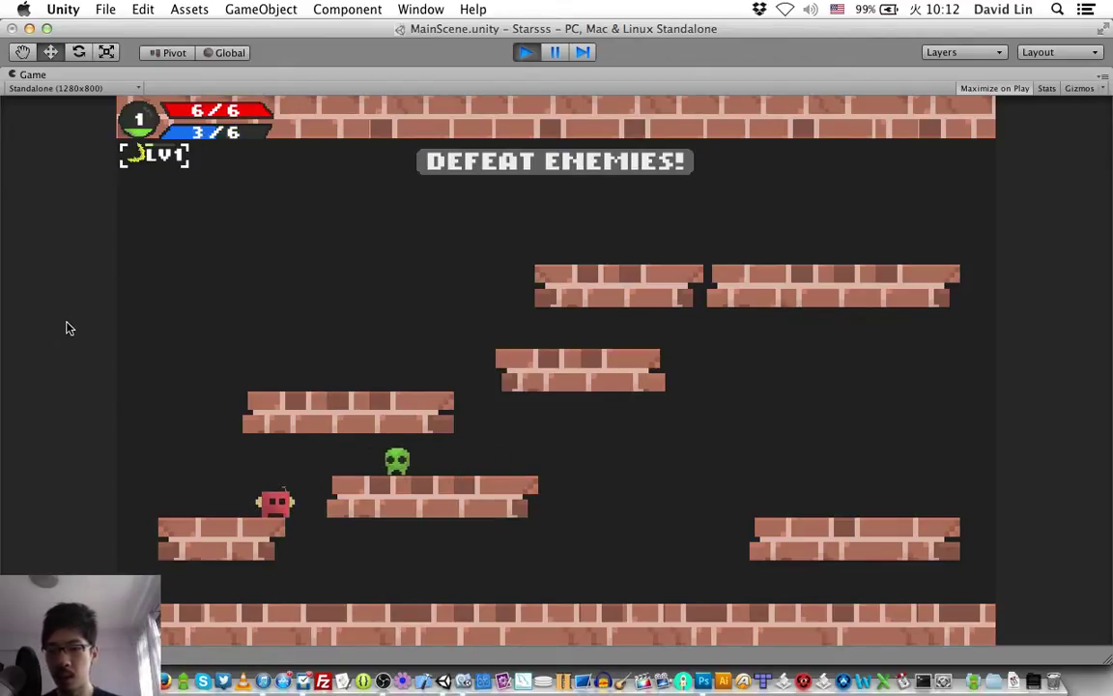
key("z")
key("x")
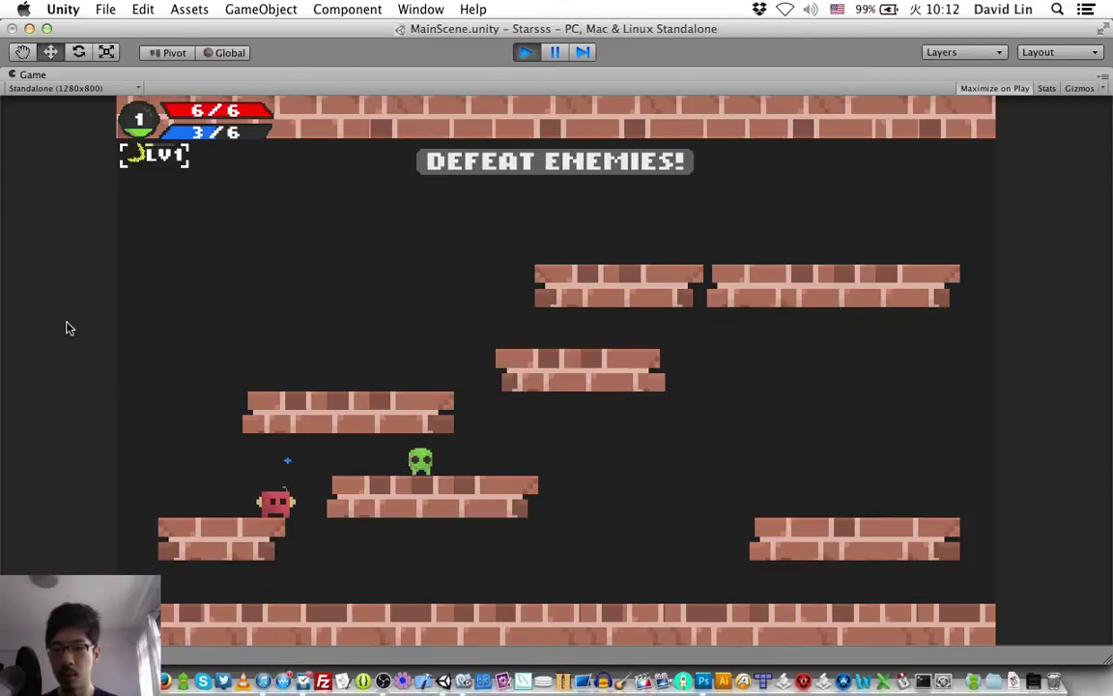
key("z")
key("x")
key("x")
key("z")
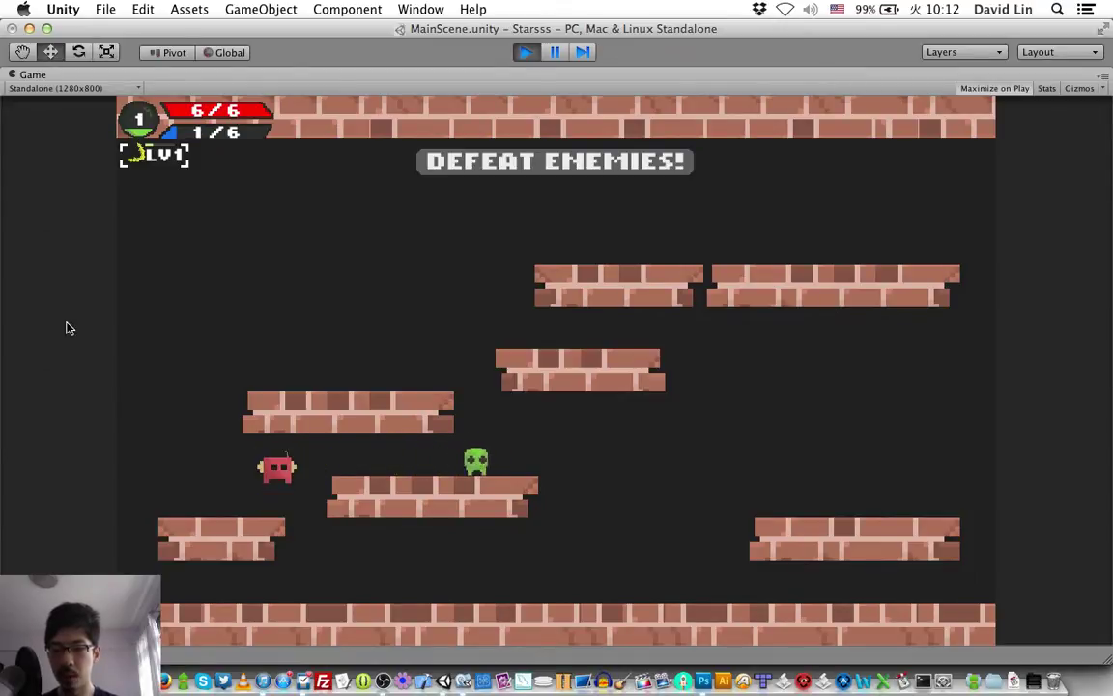
key("x")
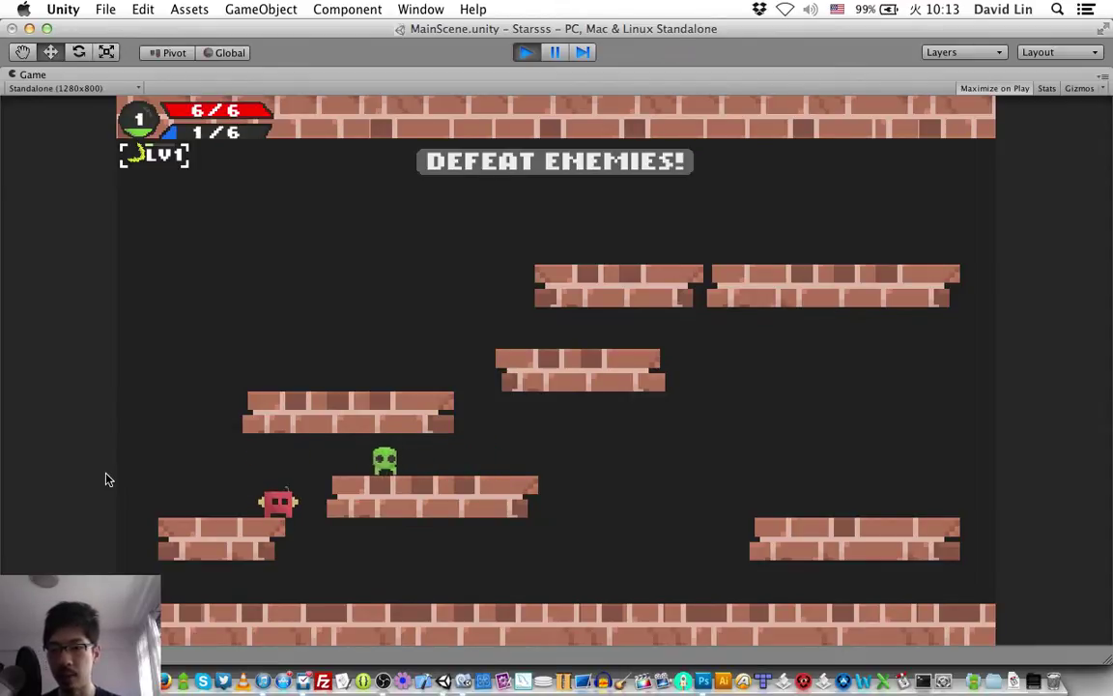
key("space")
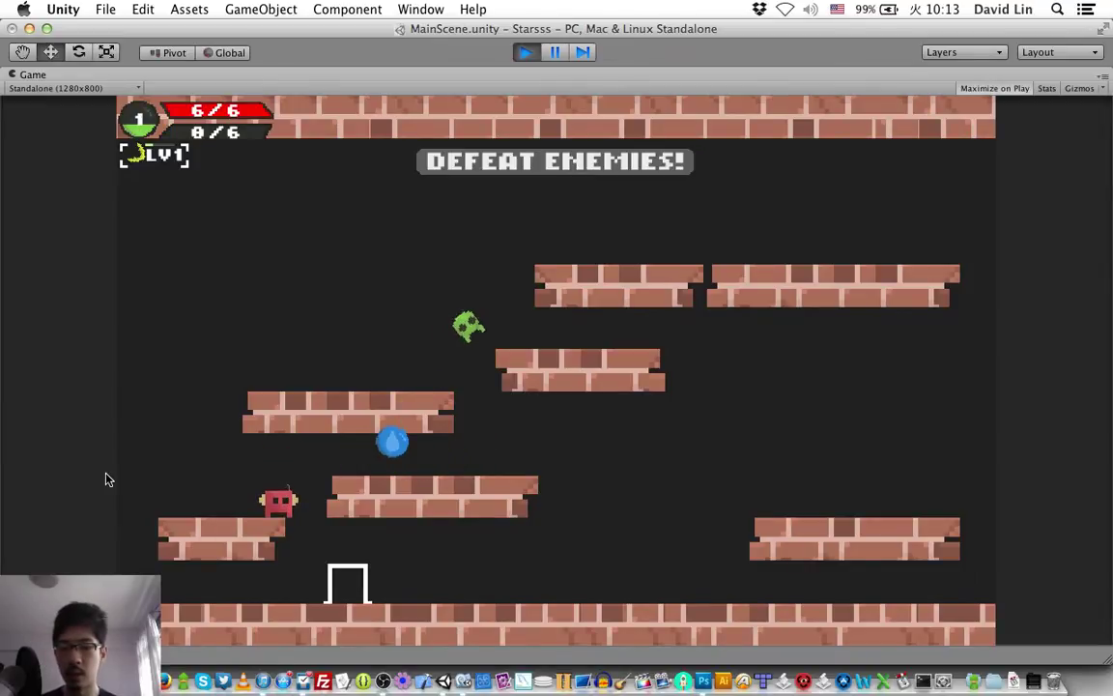
key("Right")
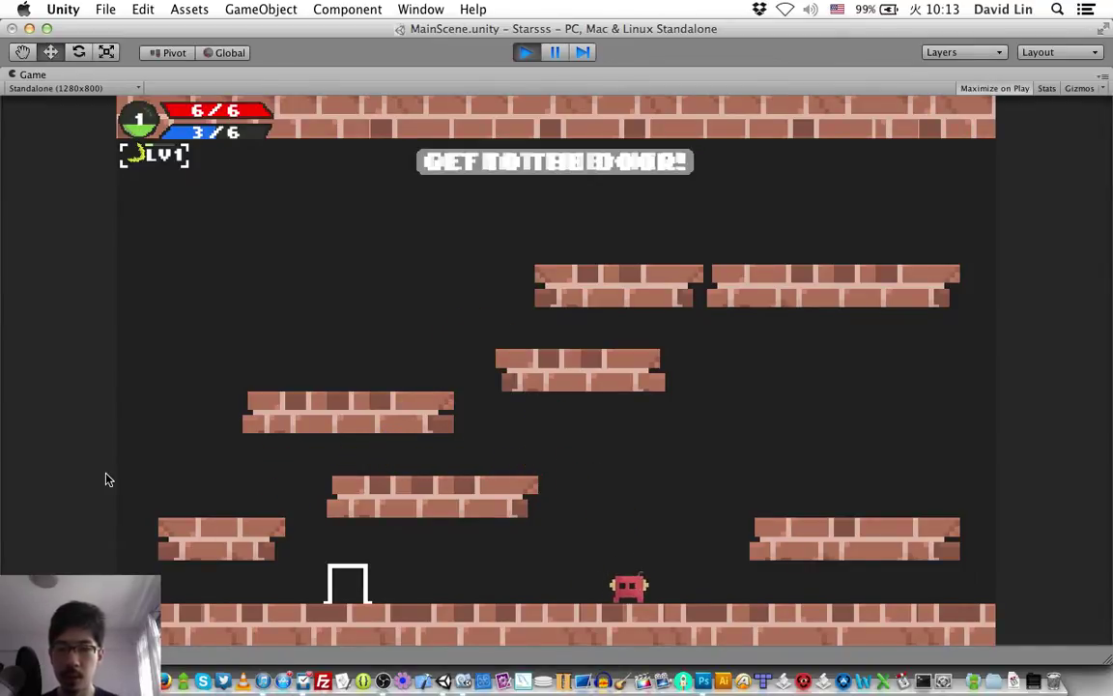
- Enter the door, defeat the big green slime for a Level Up, then stop Play mode
key("Left")
key("Right")
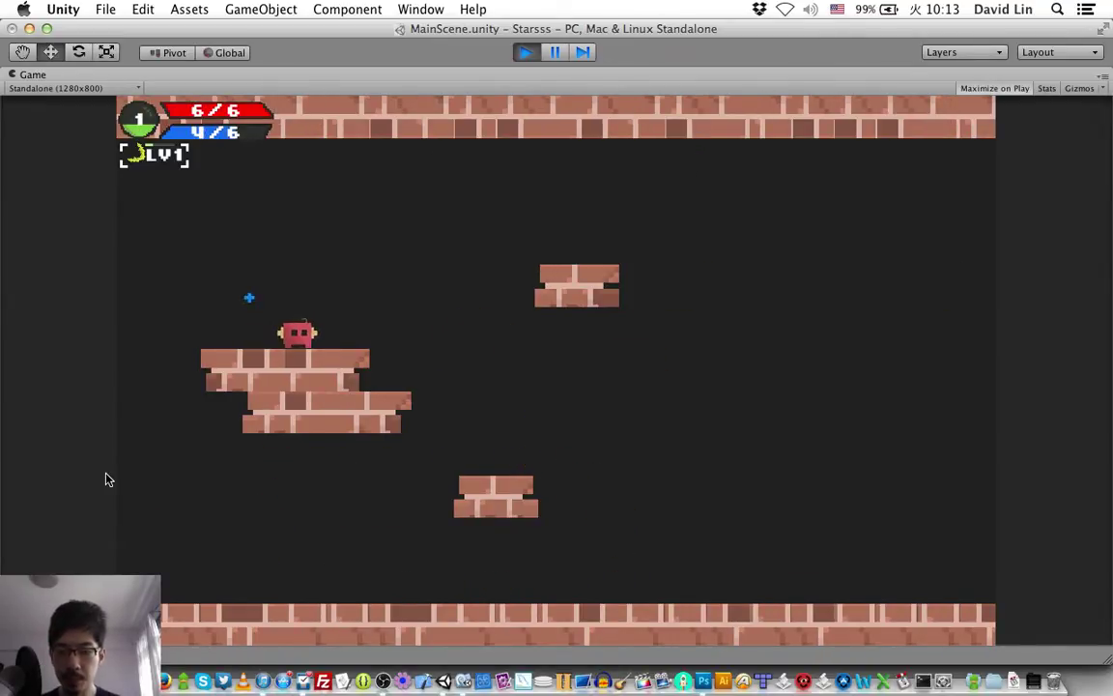
key("Right")
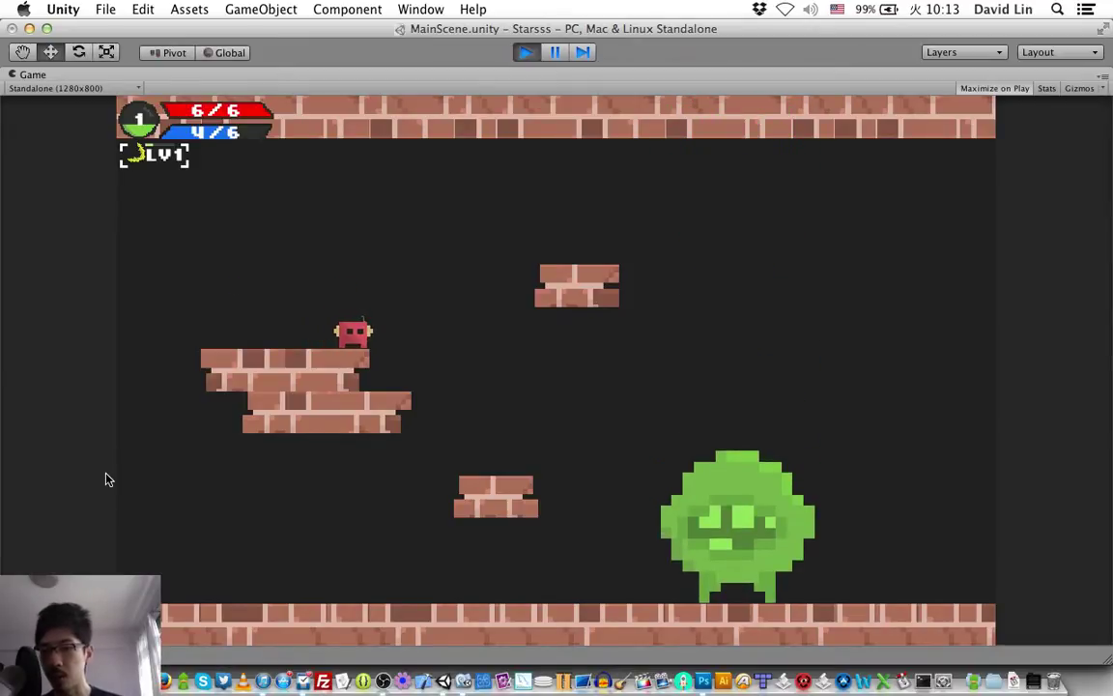
key("Right")
key("Left")
key("space")
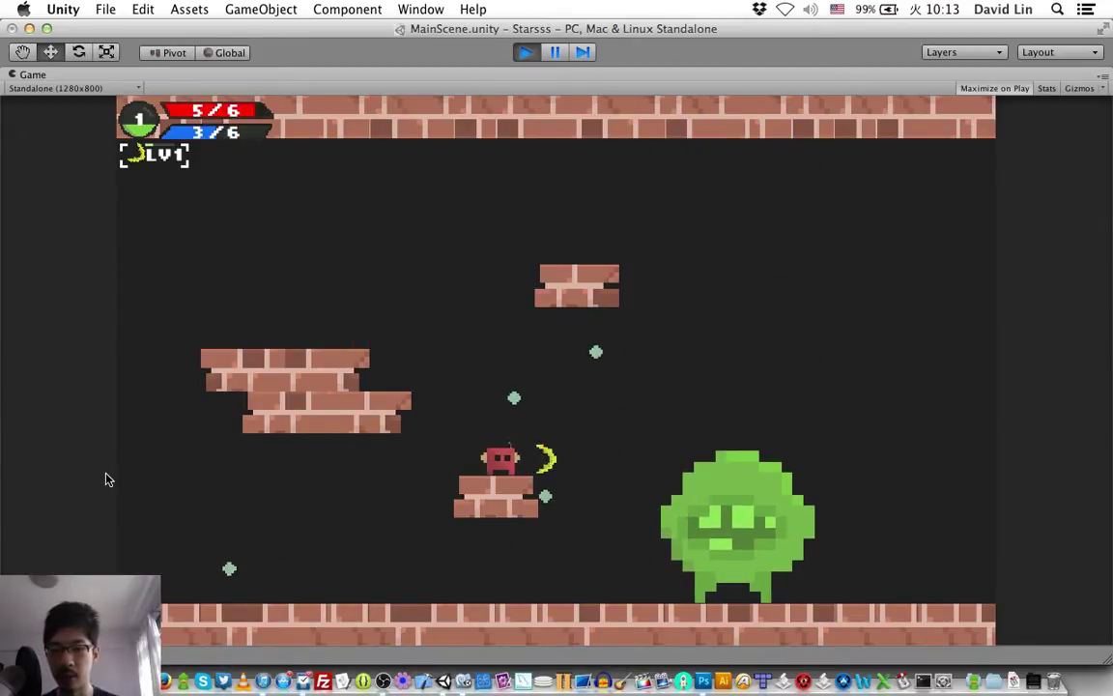
key("space")
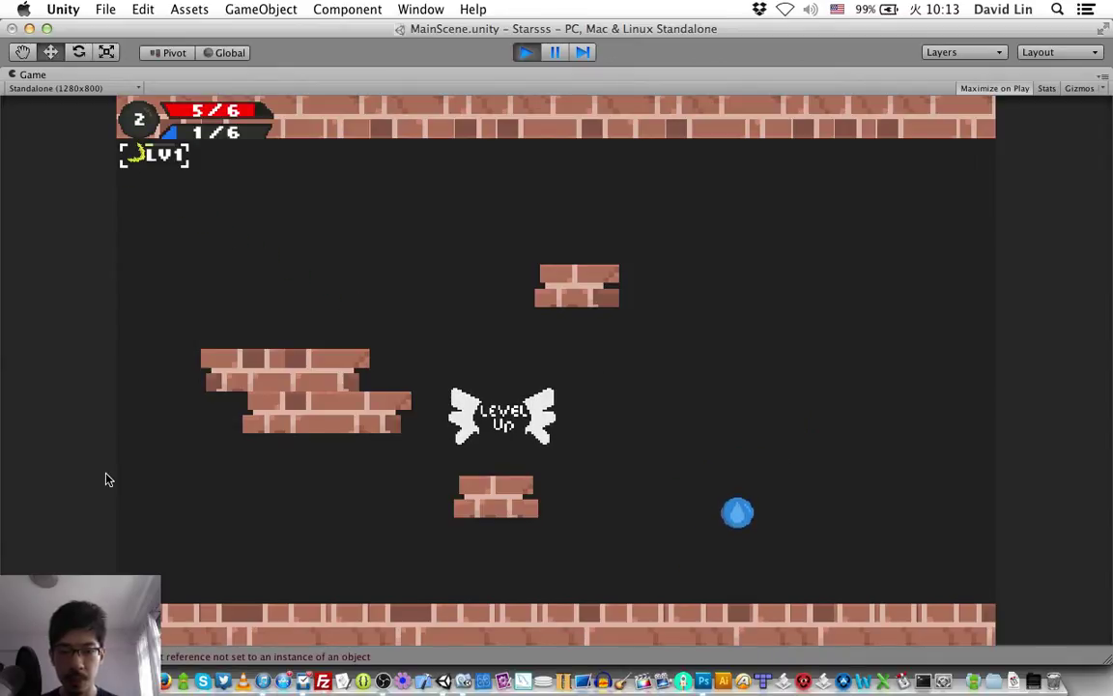
key("super+p")
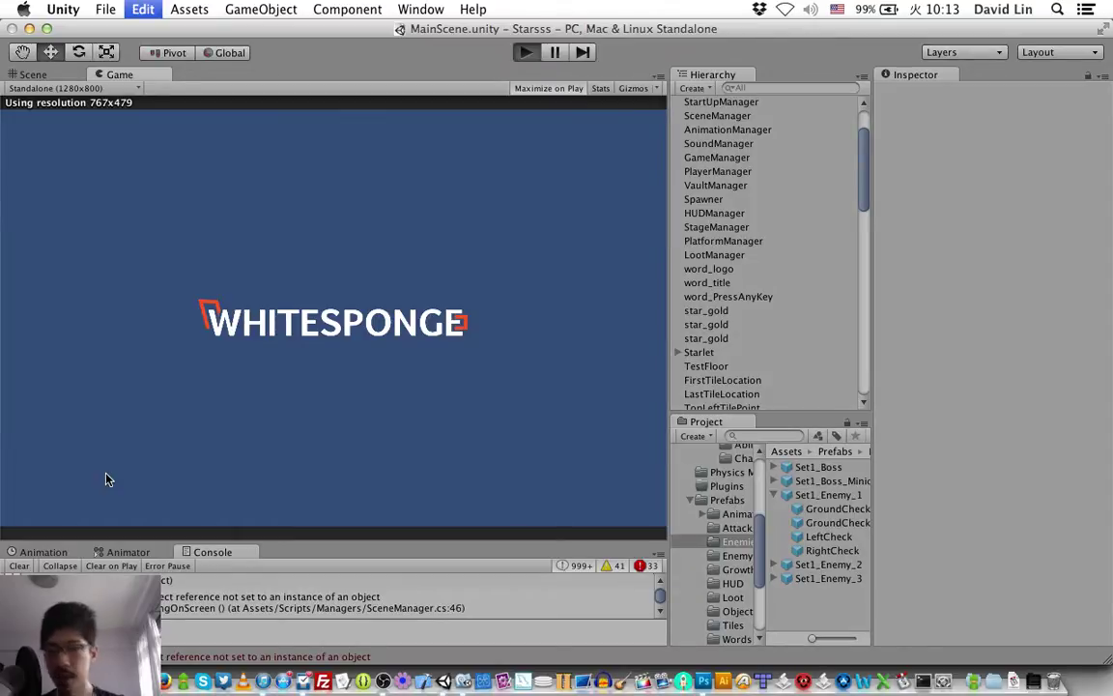
- Restart Play mode, pass the title screen and climb onto the middle platform
key("super+p")
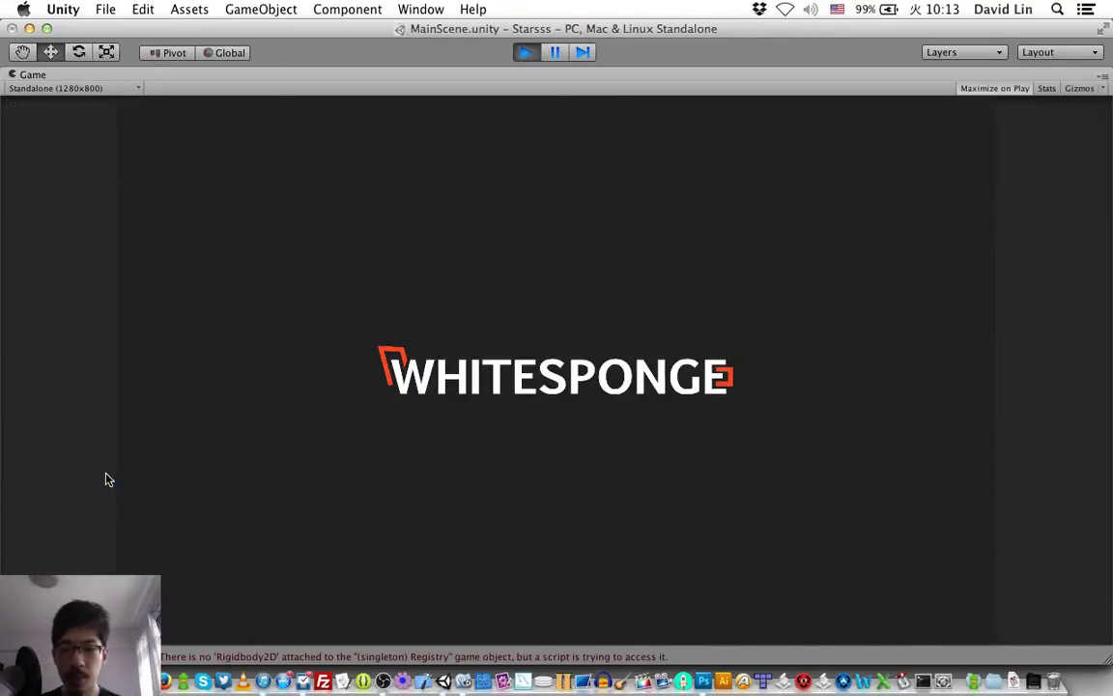
key("space")
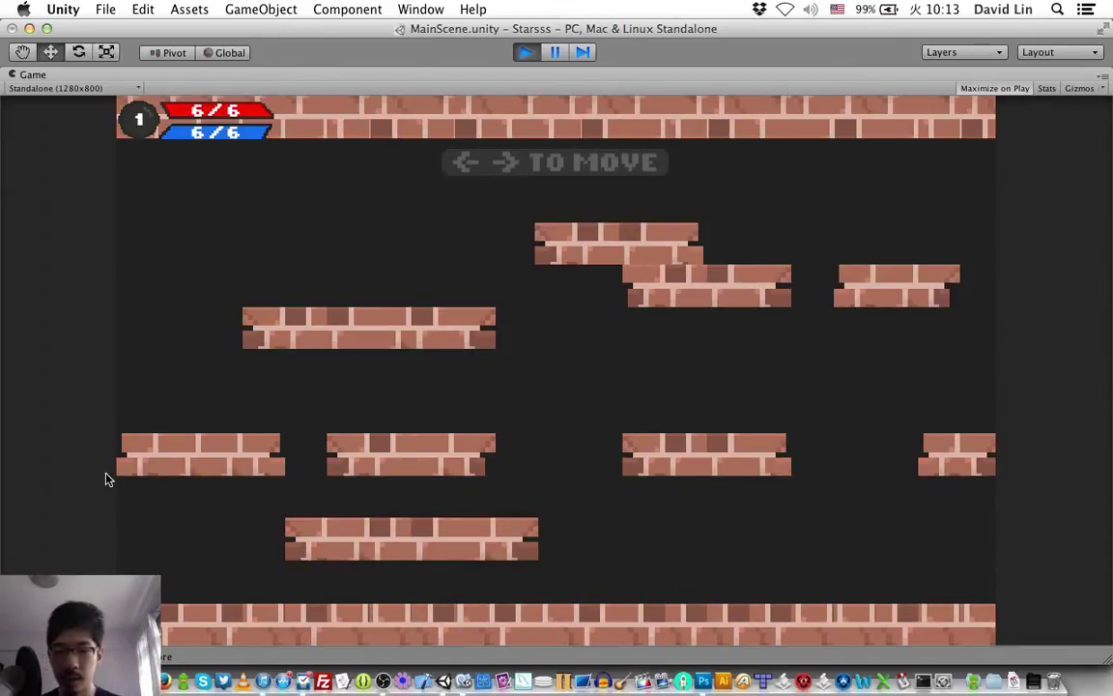
key("Left")
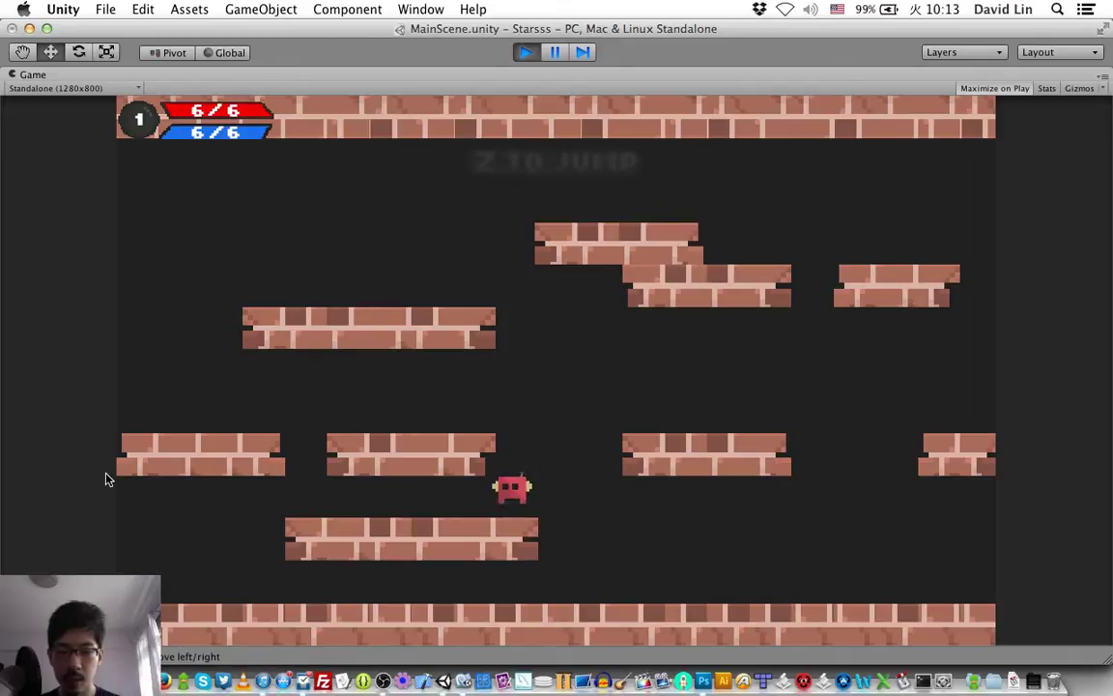
key("Right")
key("z")
key("Left")
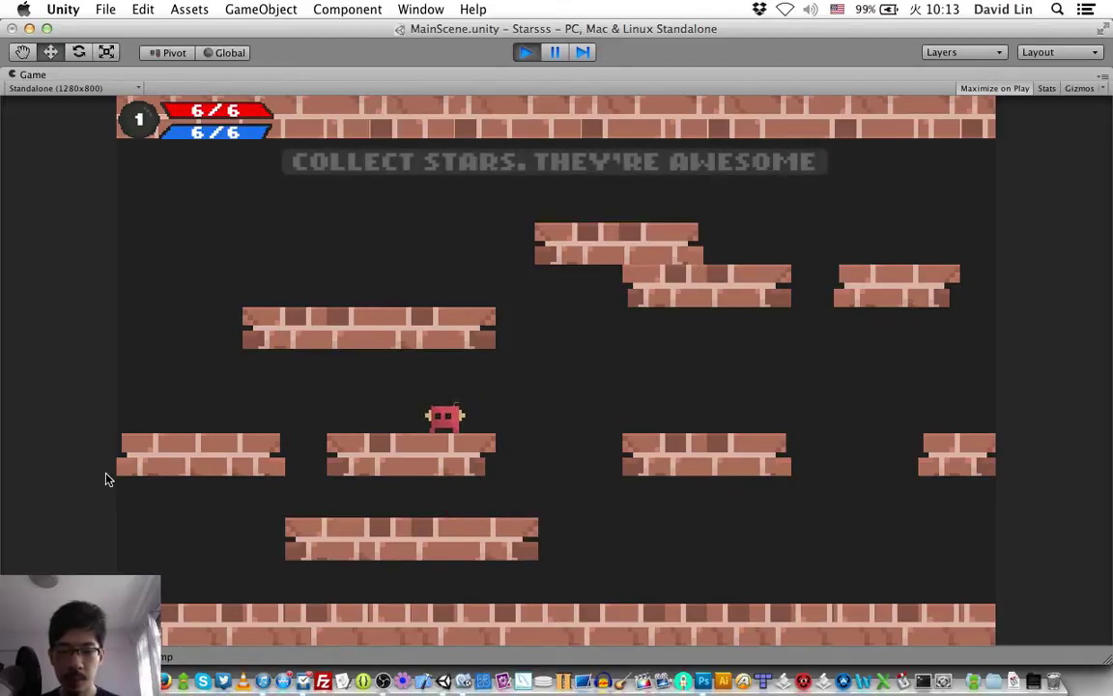
- Collect the star for LV1 and attack until the DEFEAT ENEMIES! wave spawns
key("Right")
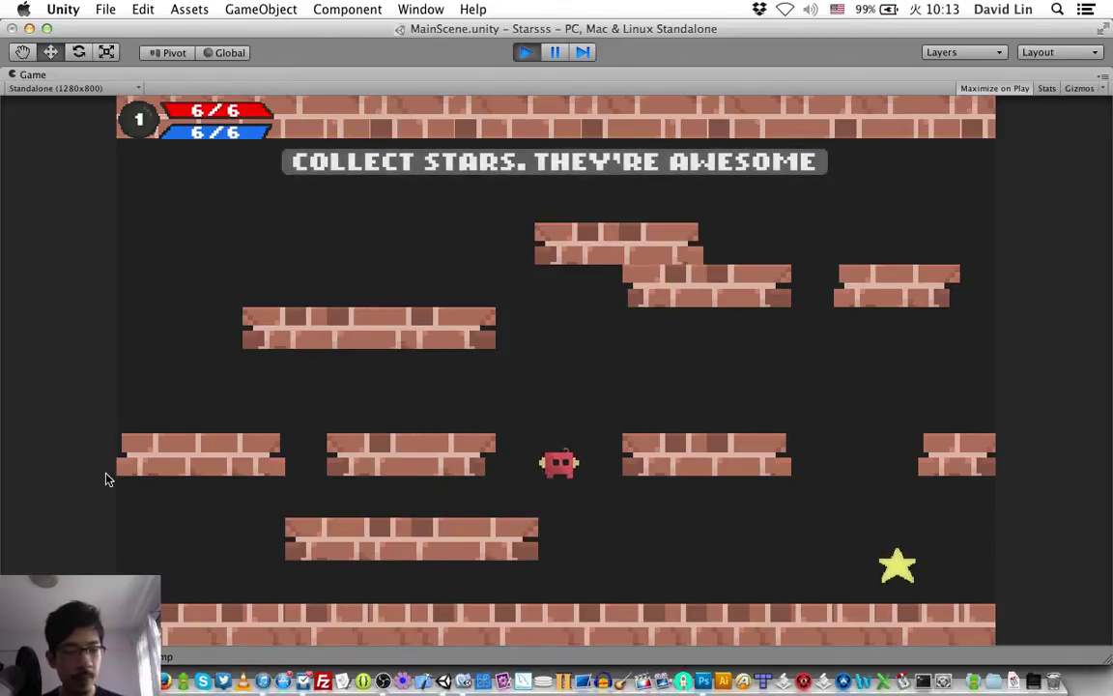
key("Left")
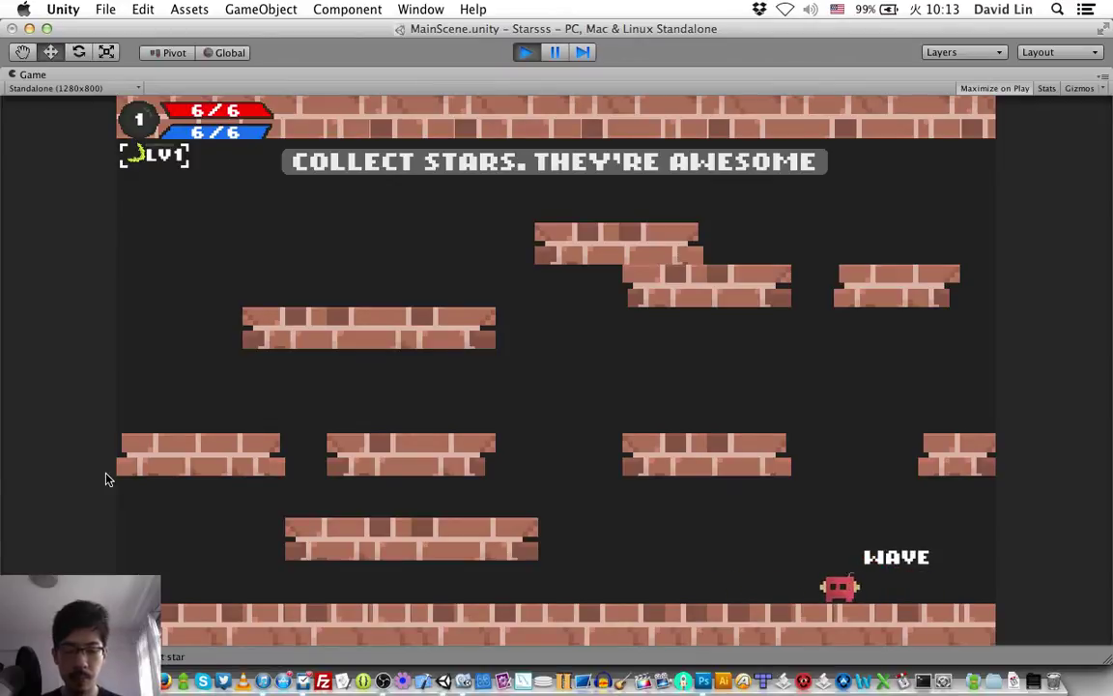
key("Left")
key("z")
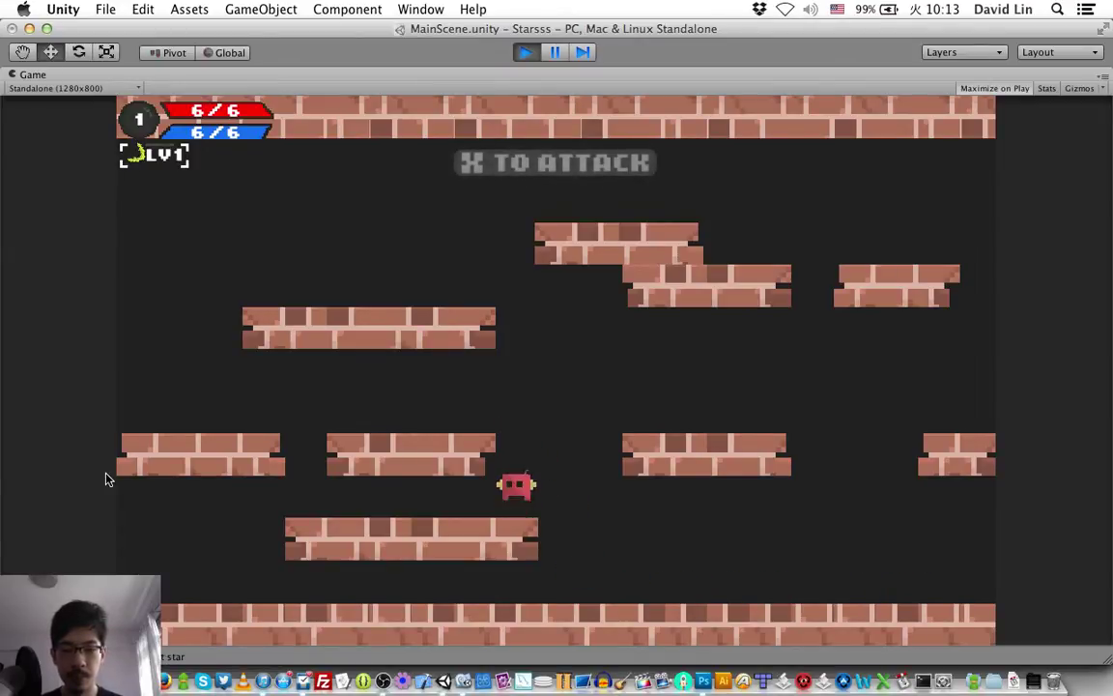
key("z")
key("Left")
key("z")
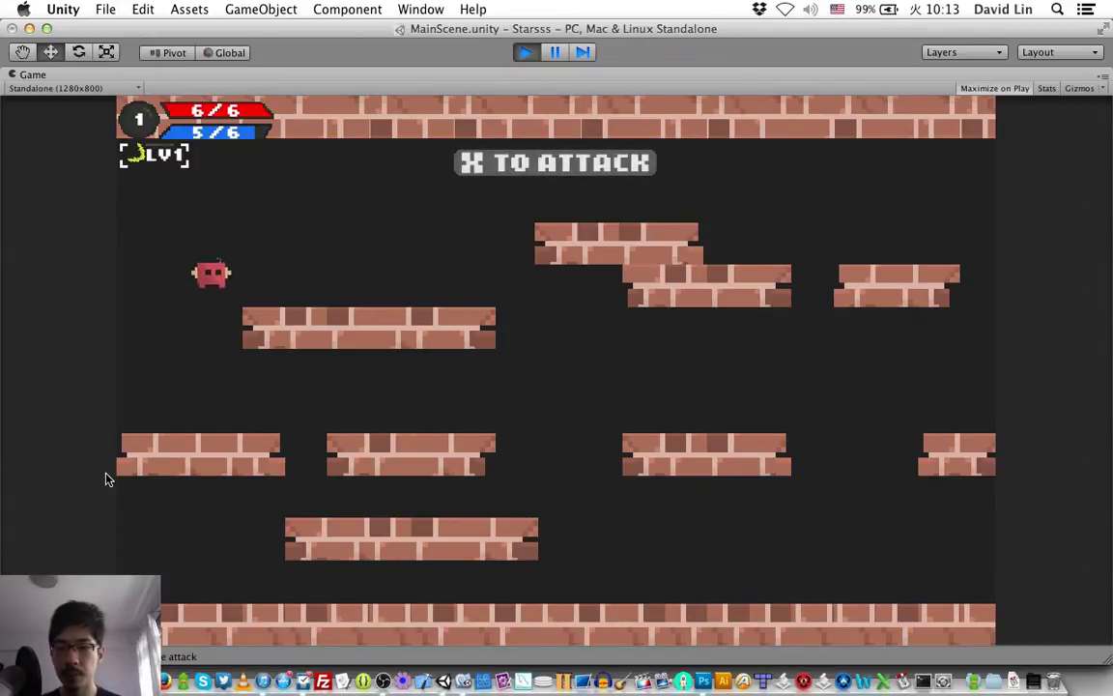
key("Right")
key("Left")
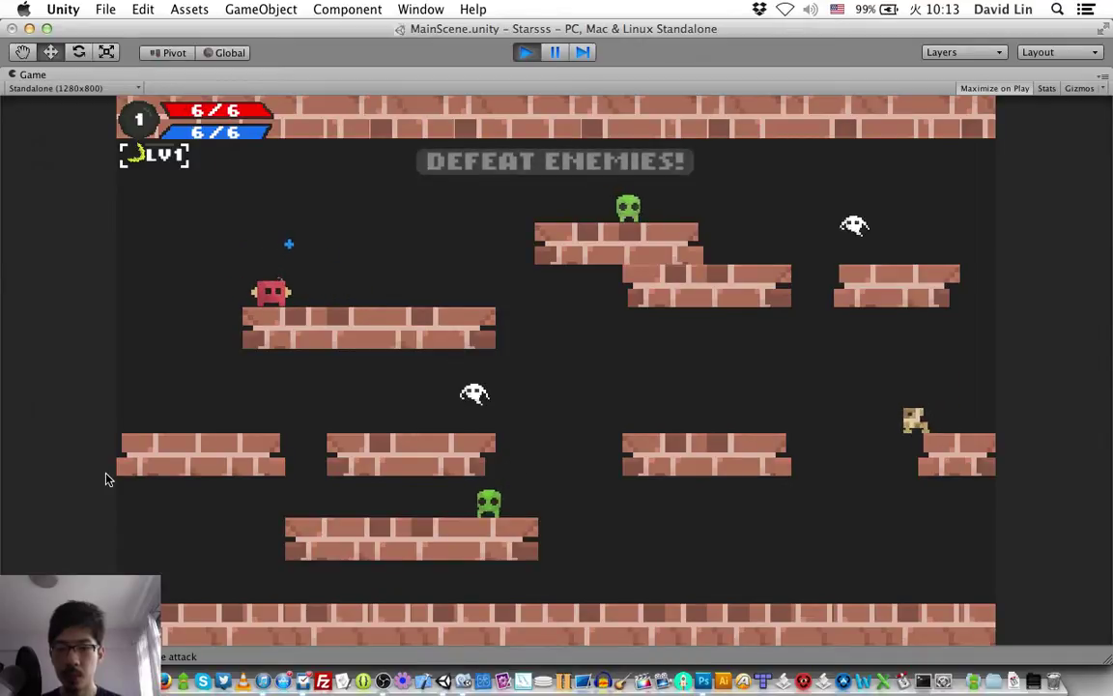
- Hit the first enemies with jumping boomerang throws, then leap right
key("Right")
key("Left")
key("Right")
key("x")
key("x")
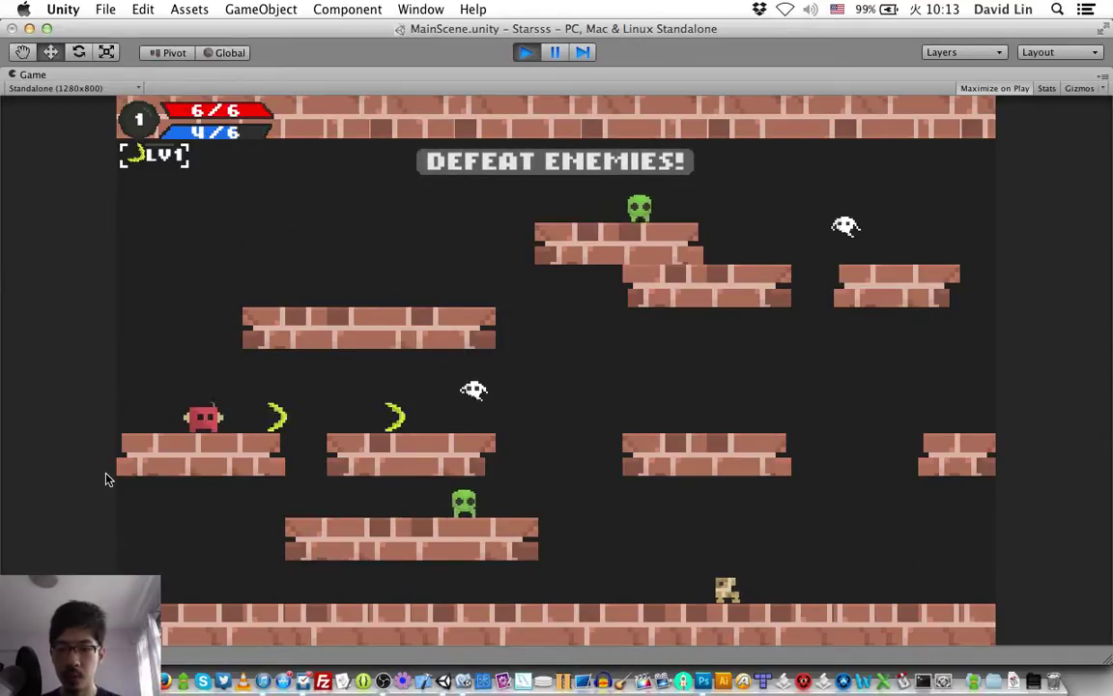
key("z")
key("Right")
key("z")
key("x")
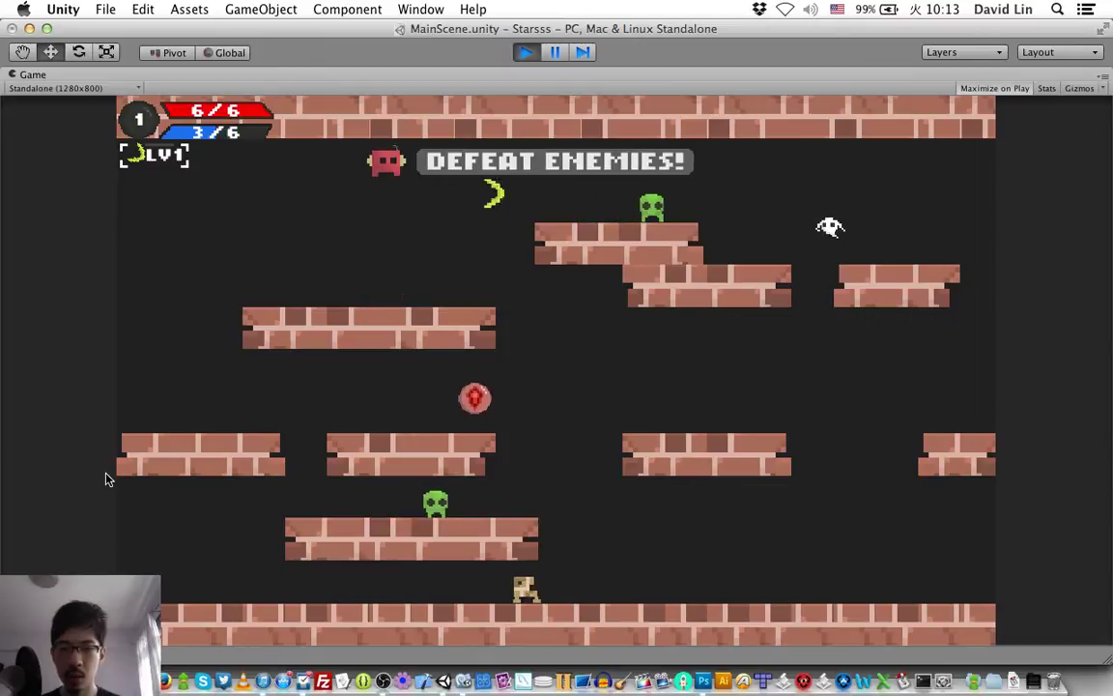
key("z")
key("x")
key("z")
key("x")
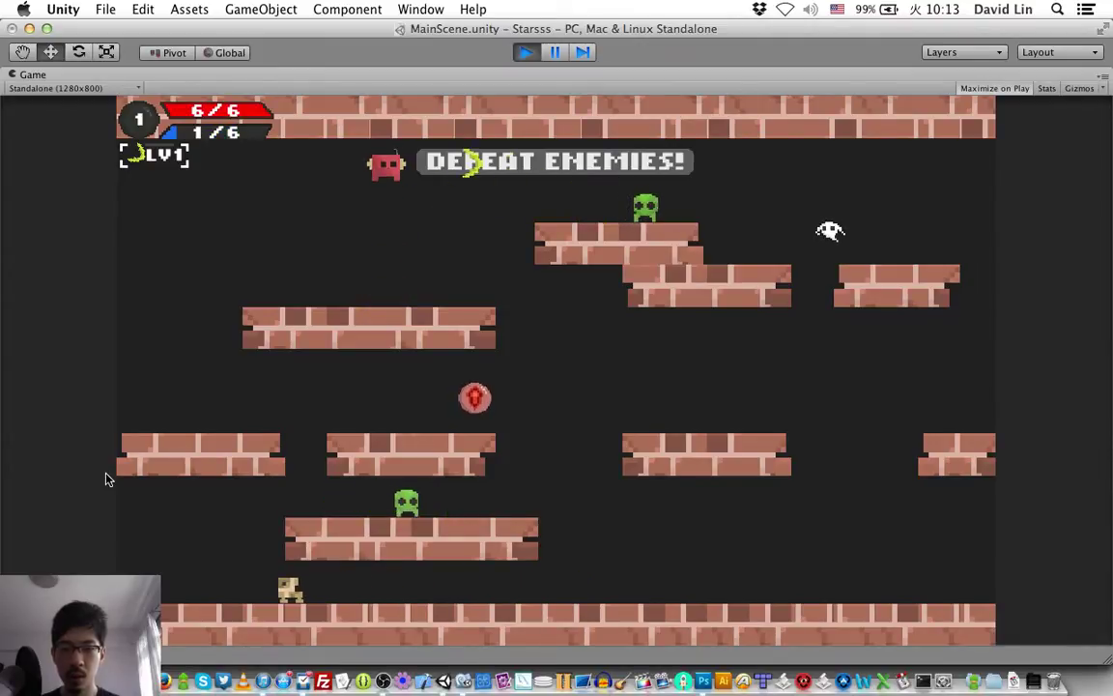
key("z")
key("x")
key("z")
key("Right")
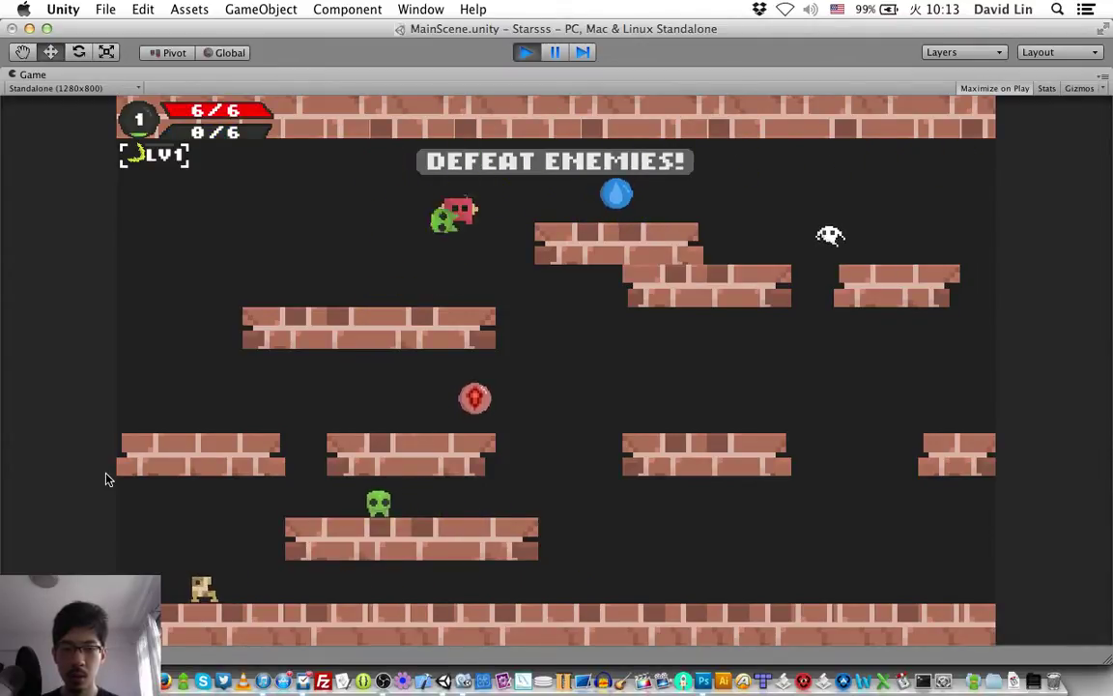
- Grab the blue drop to refill ammo, shoot more enemies, and climb to the upper-middle platform
key("Right")
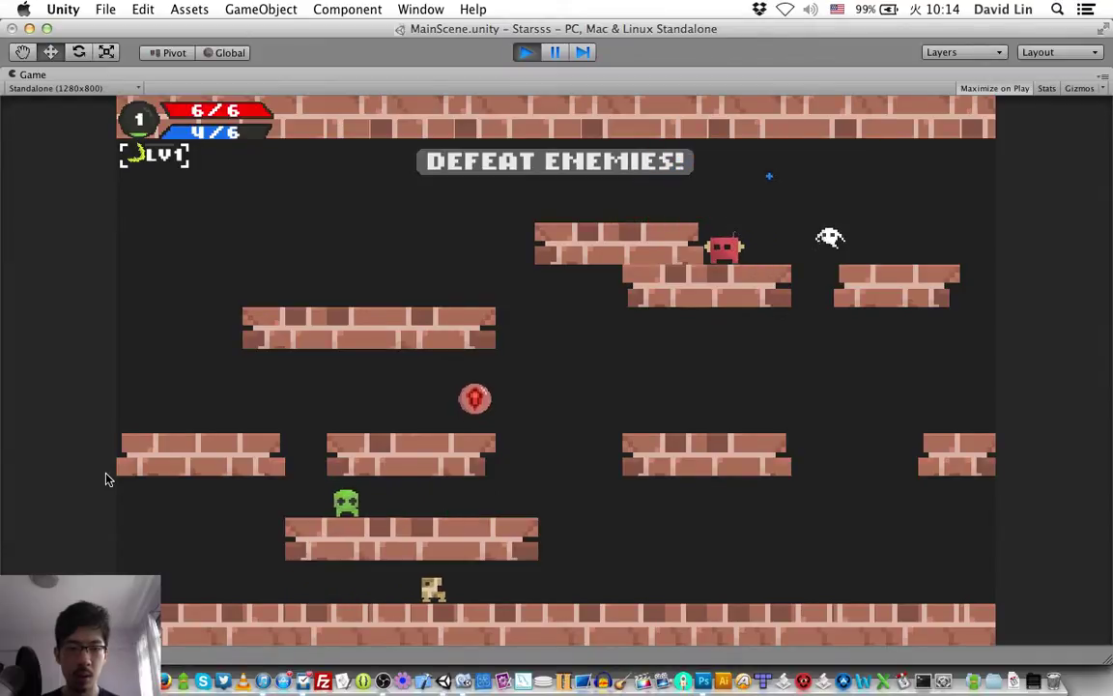
key("x")
key("Right")
key("x")
key("x")
key("z")
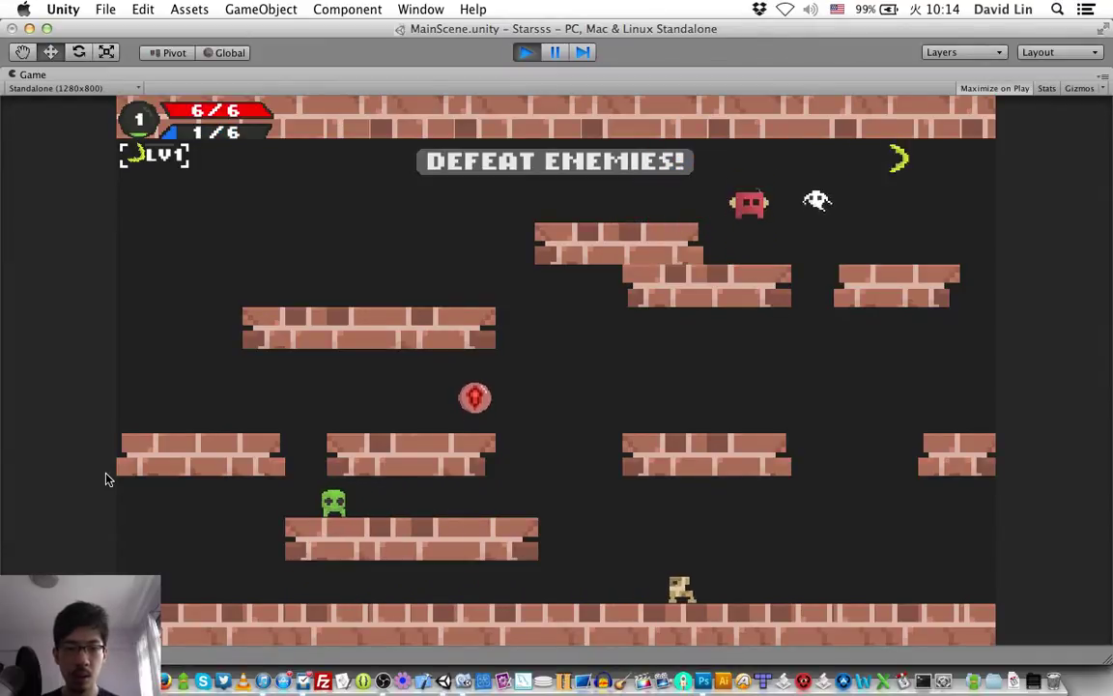
key("x")
key("z")
key("Left")
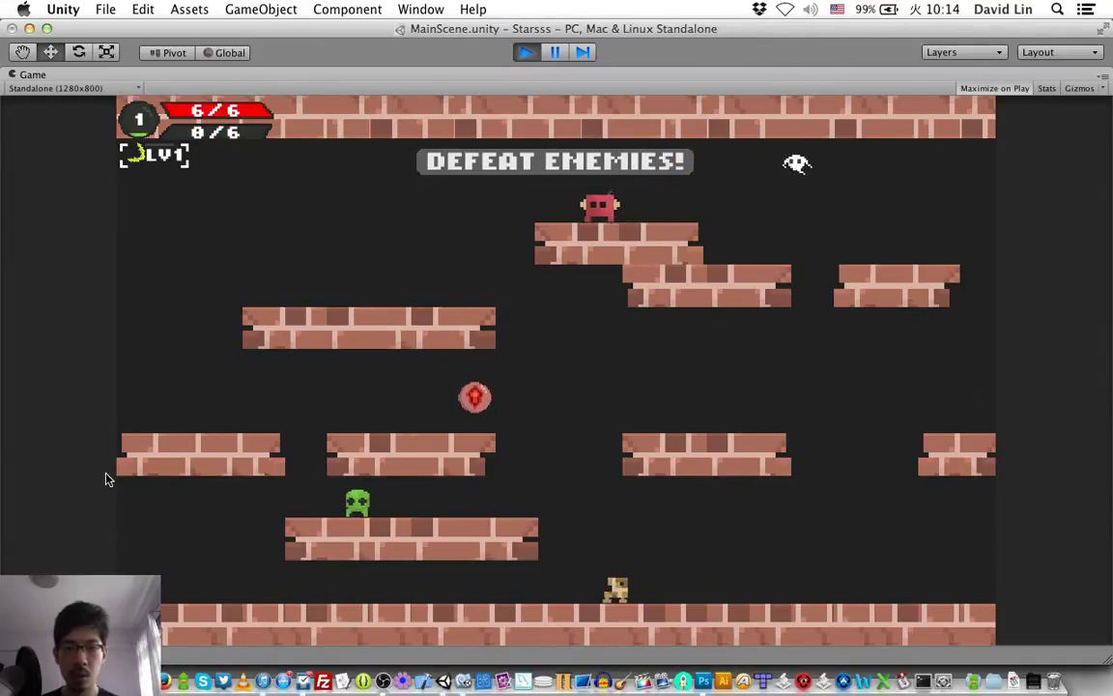
- Trap the ghost in a red bubble and jump into it to pop it
key("Left")
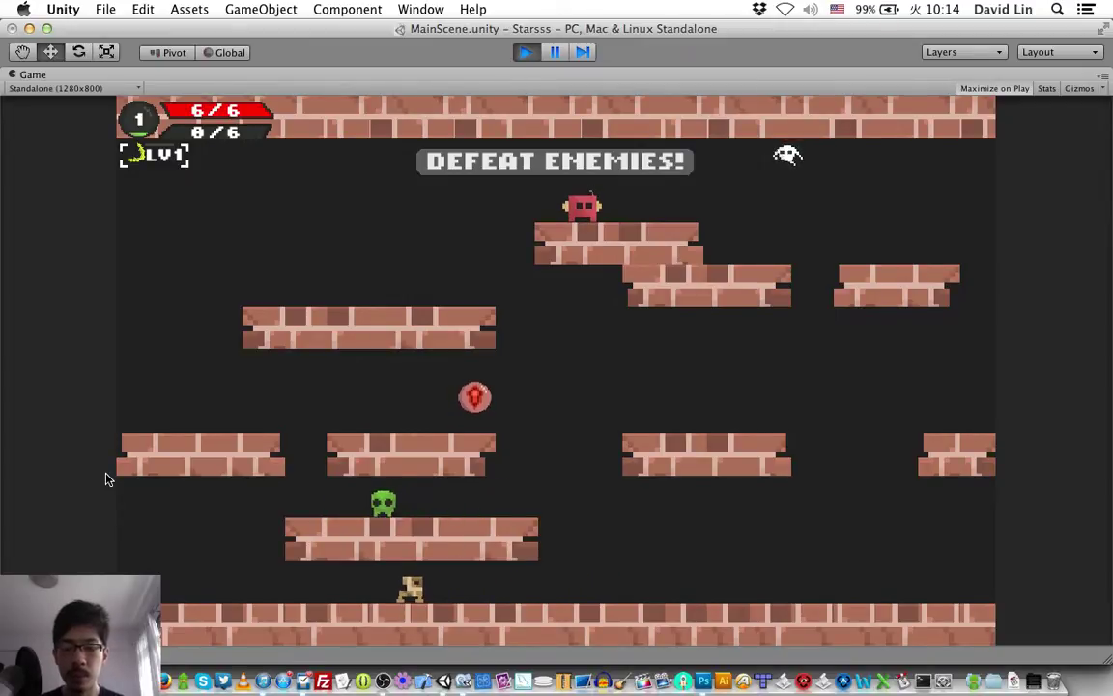
key("Right")
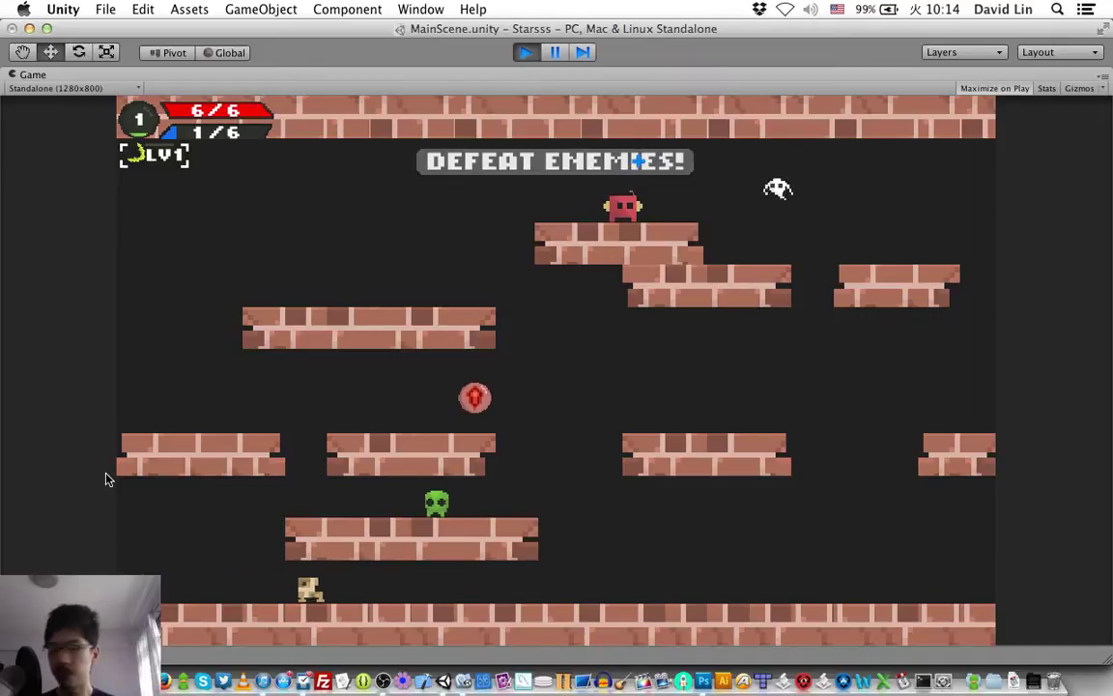
key("space")
key("Right")
key("Left")
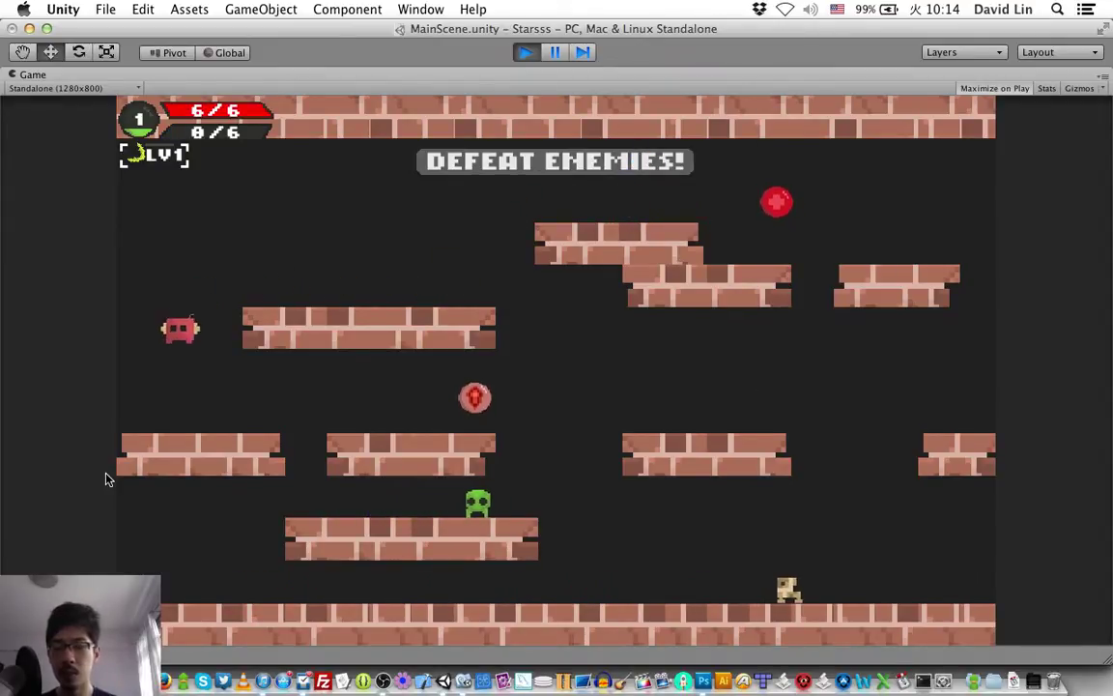
key("Right")
key("Up")
key("Left")
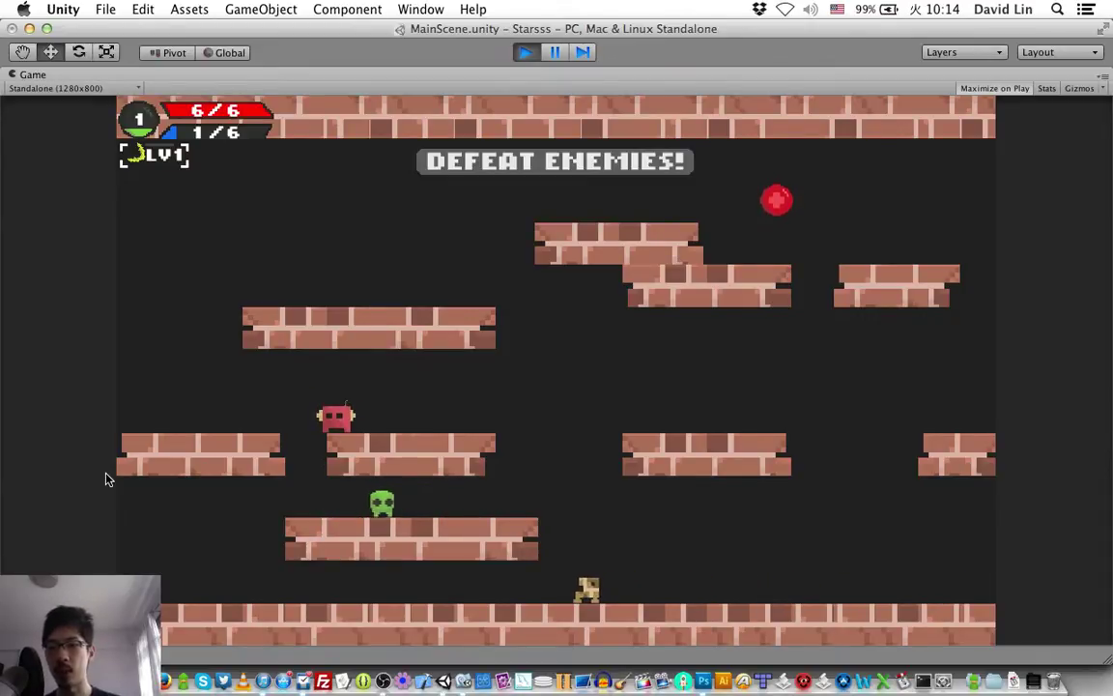
- Move across the upper platforms and drop onto the lower right platform
key("Right")
key("Left")
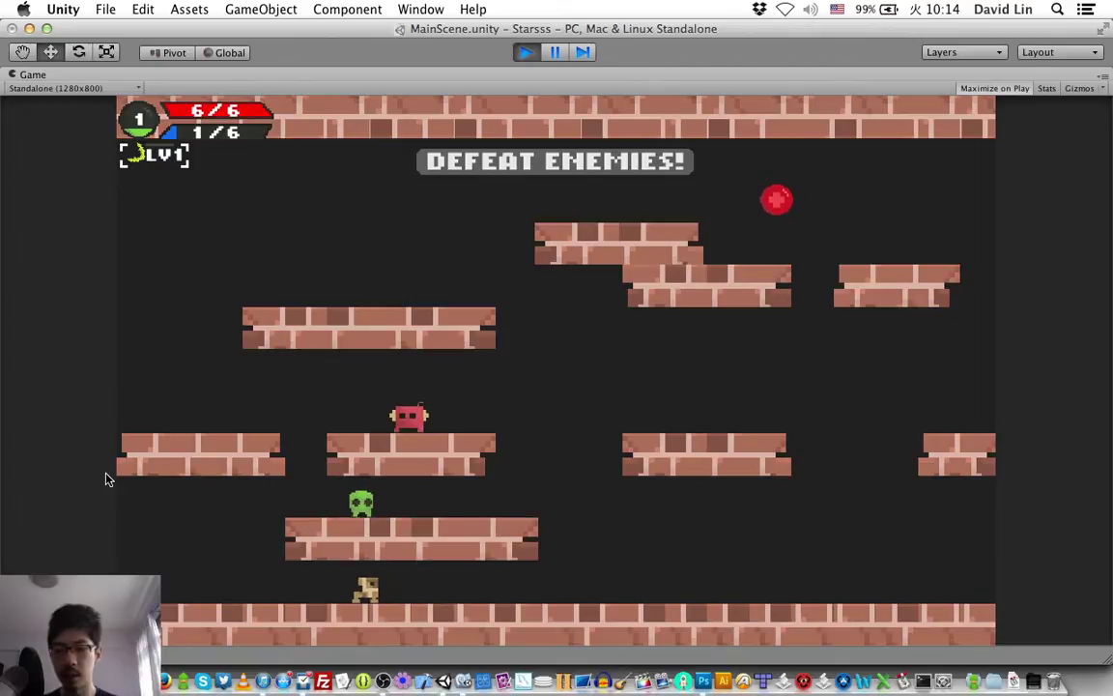
key("Up")
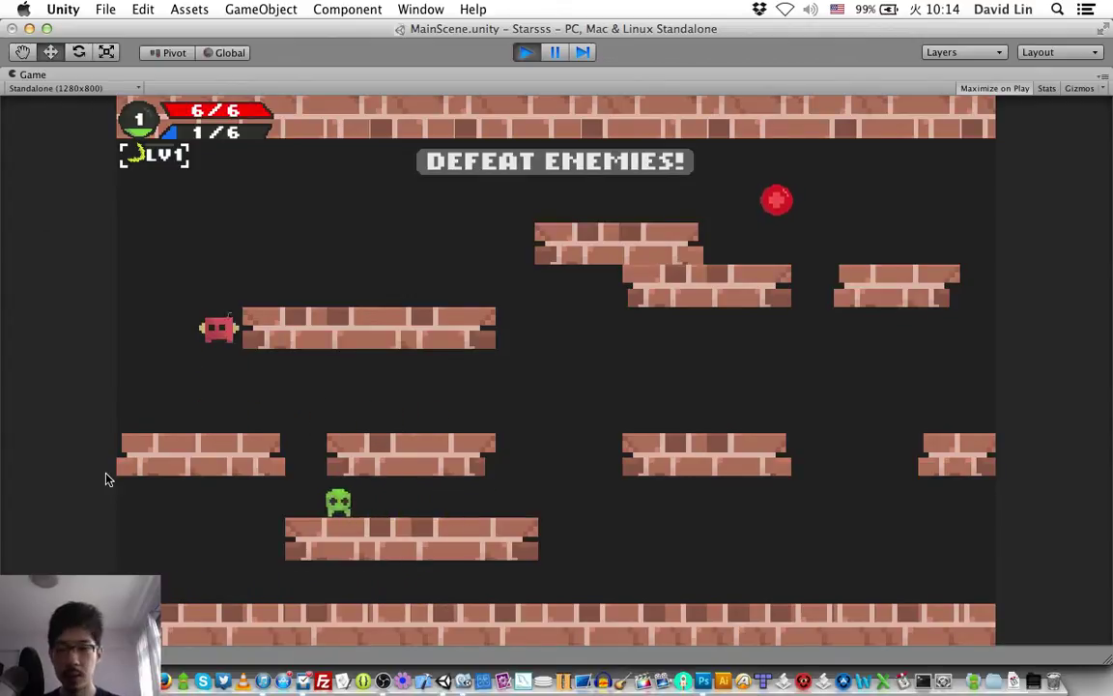
key("Right")
key("Up")
key("Left")
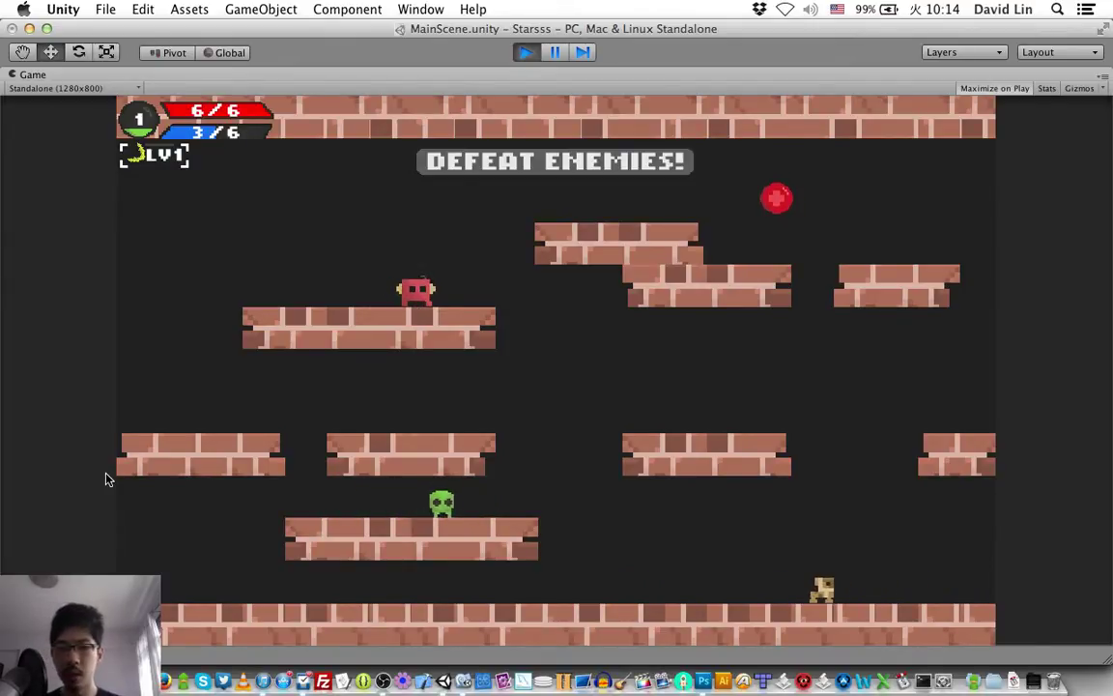
key("Right")
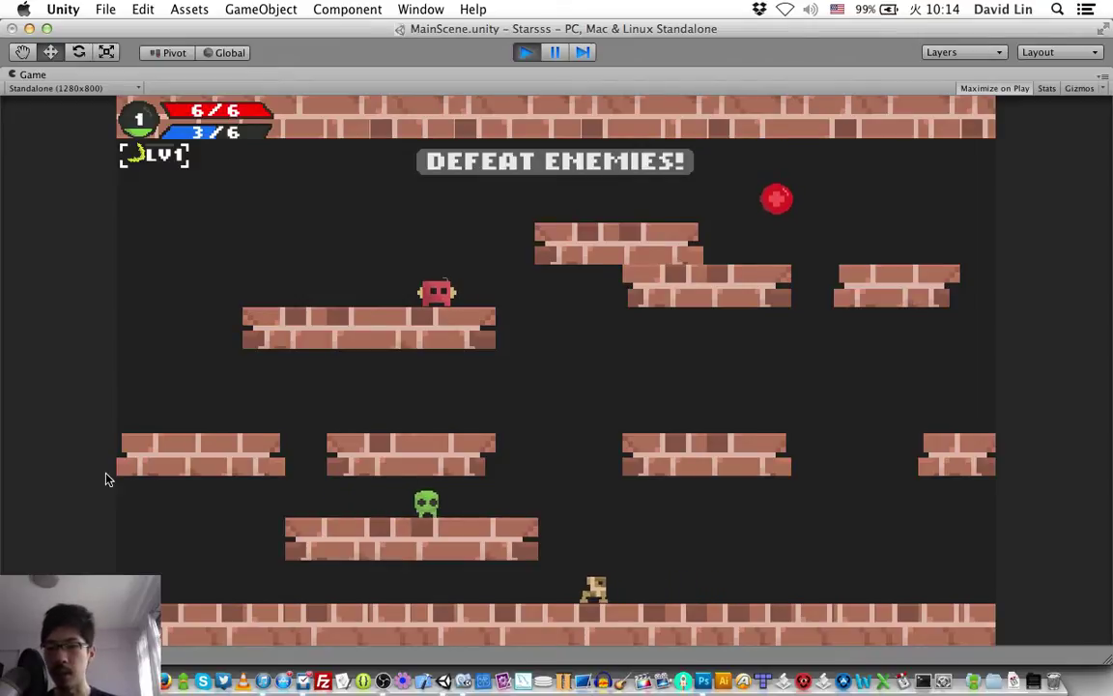
key("Right")
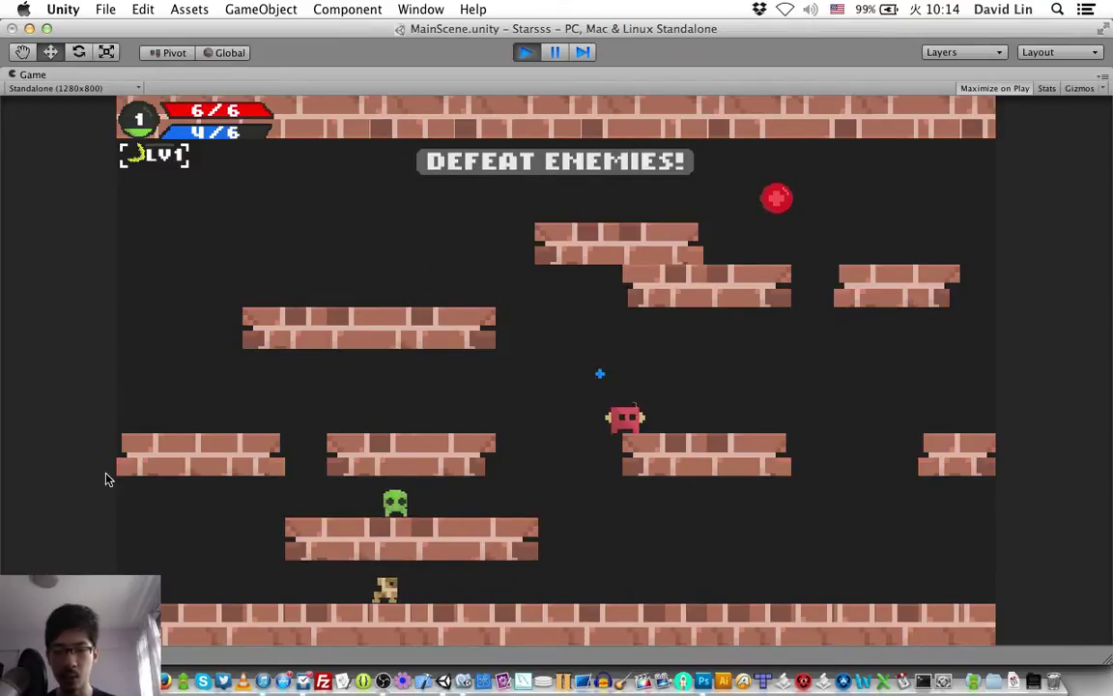
- Fire crescent shots at the enemies to the left and move left along the floor
key("Left")
key("Right")
key("x")
key("x")
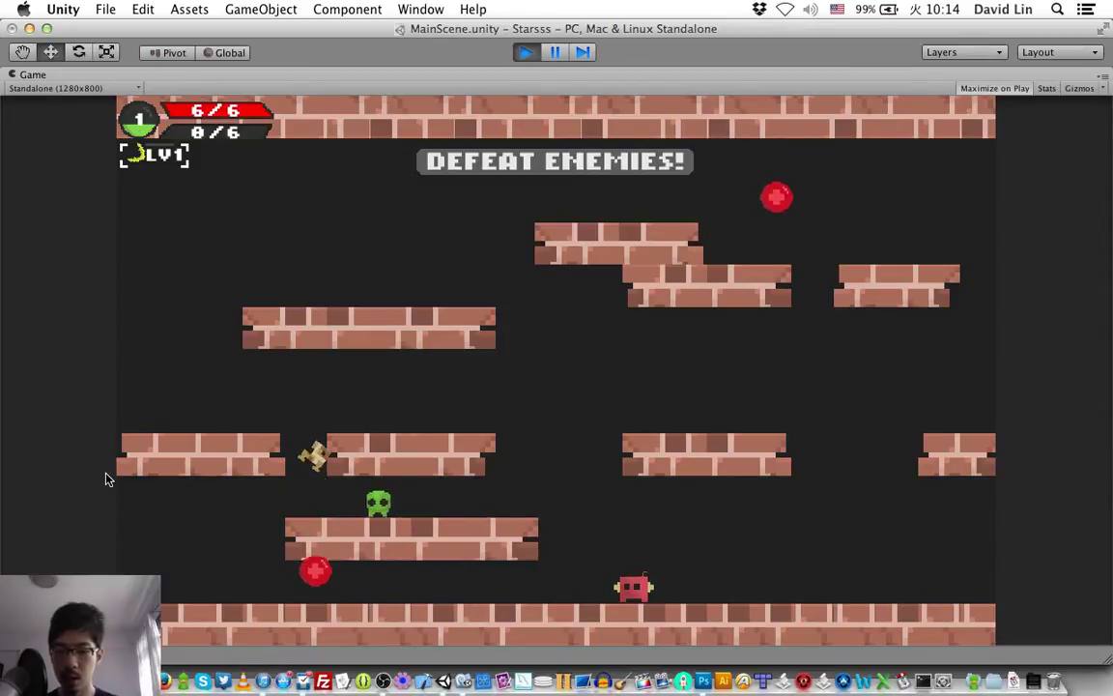
key("Left")
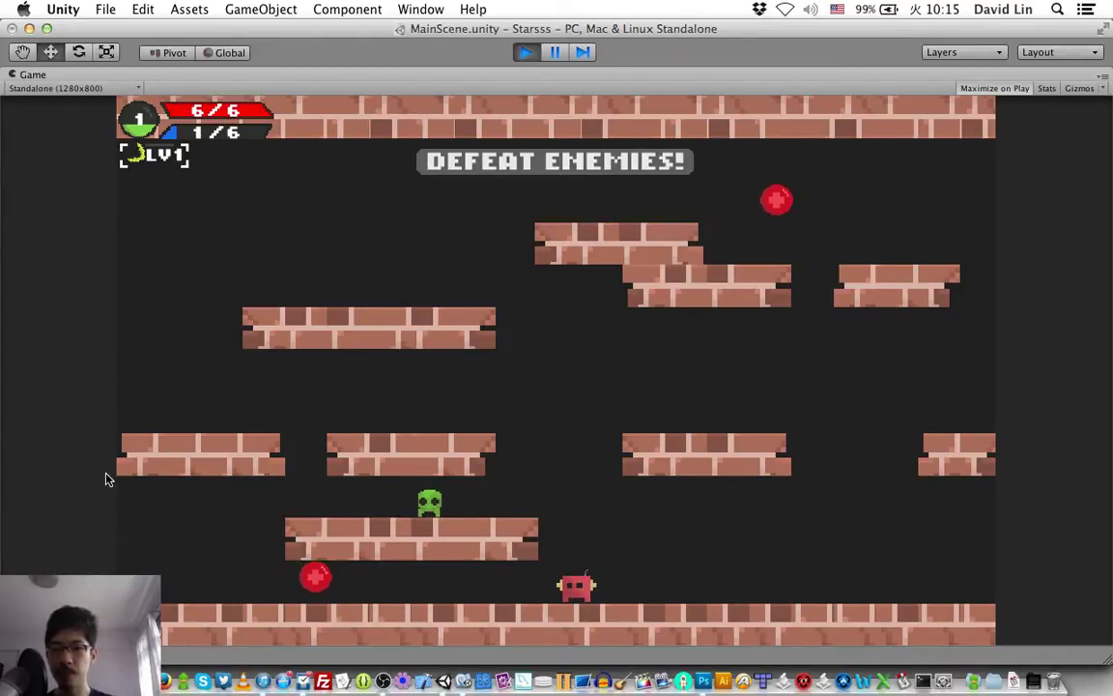
key("Left")
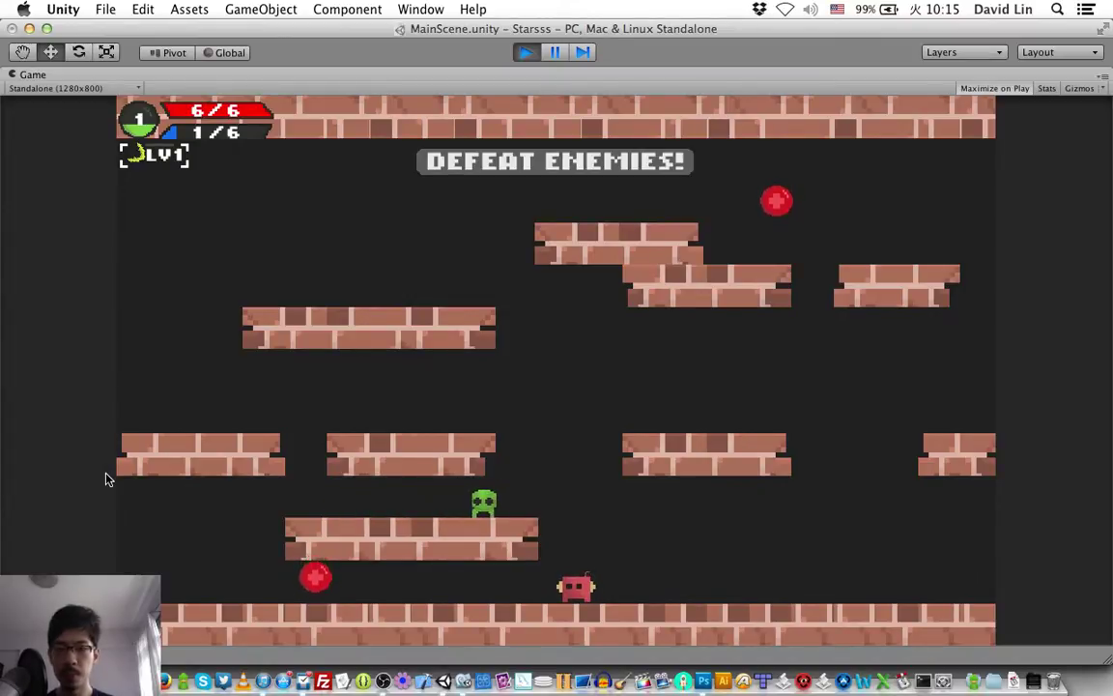
- Climb through the middle platforms to the upper-right platform and collect the red orb
key("Right")
key("Up")
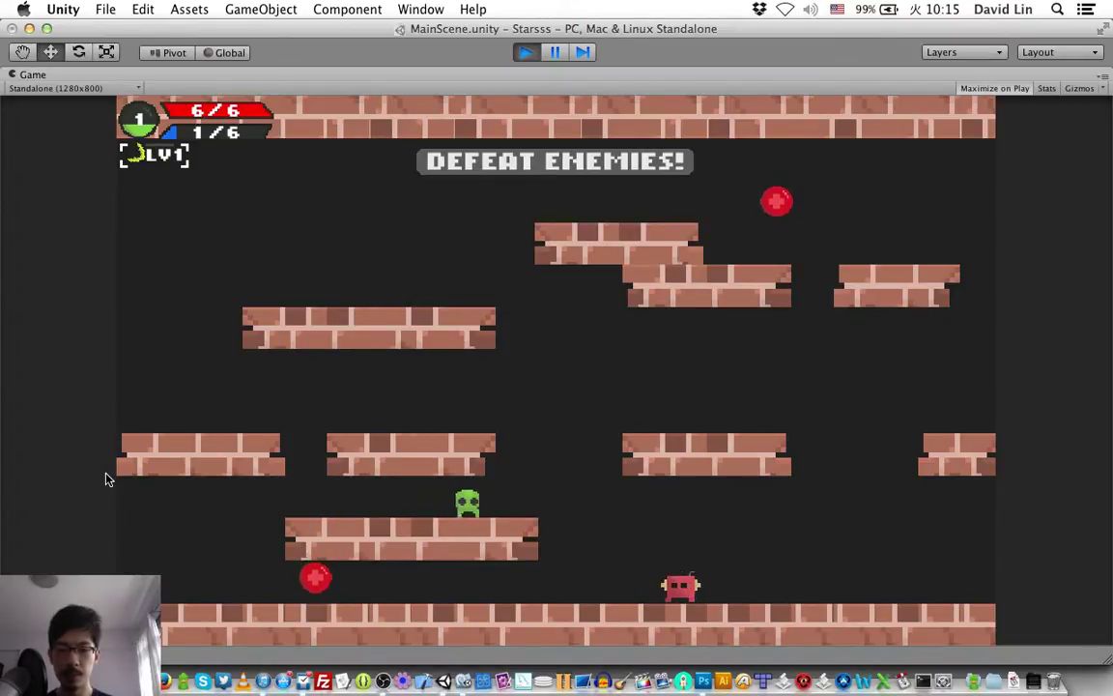
key("Left")
key("Up")
key("Up")
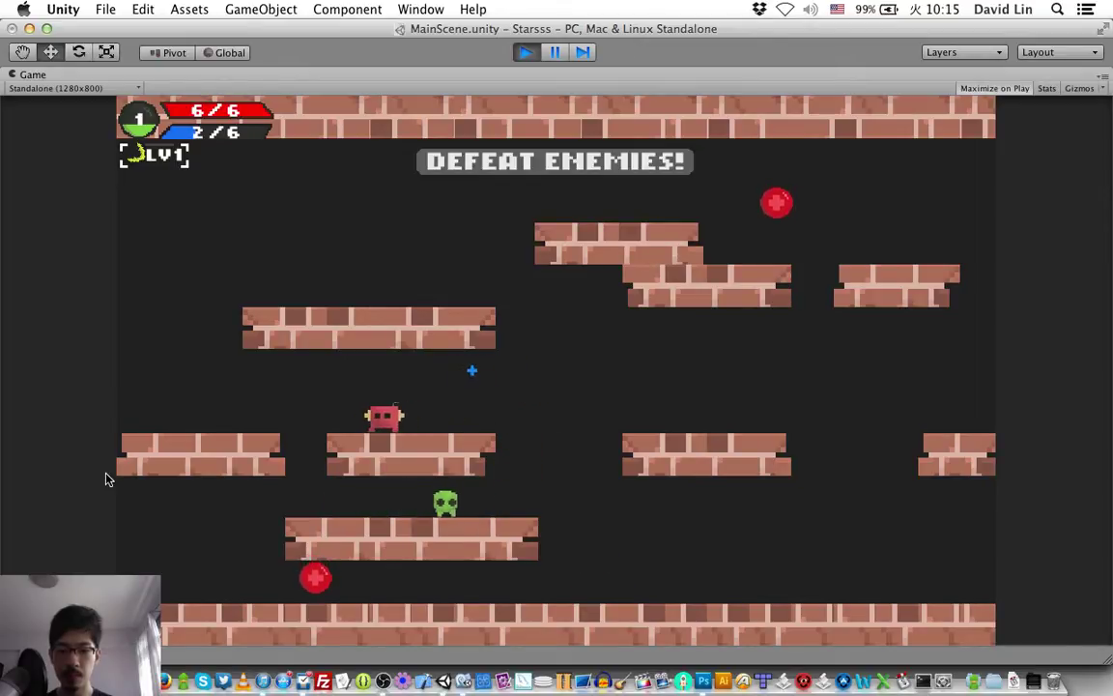
key("Left")
key("Up")
key("Right")
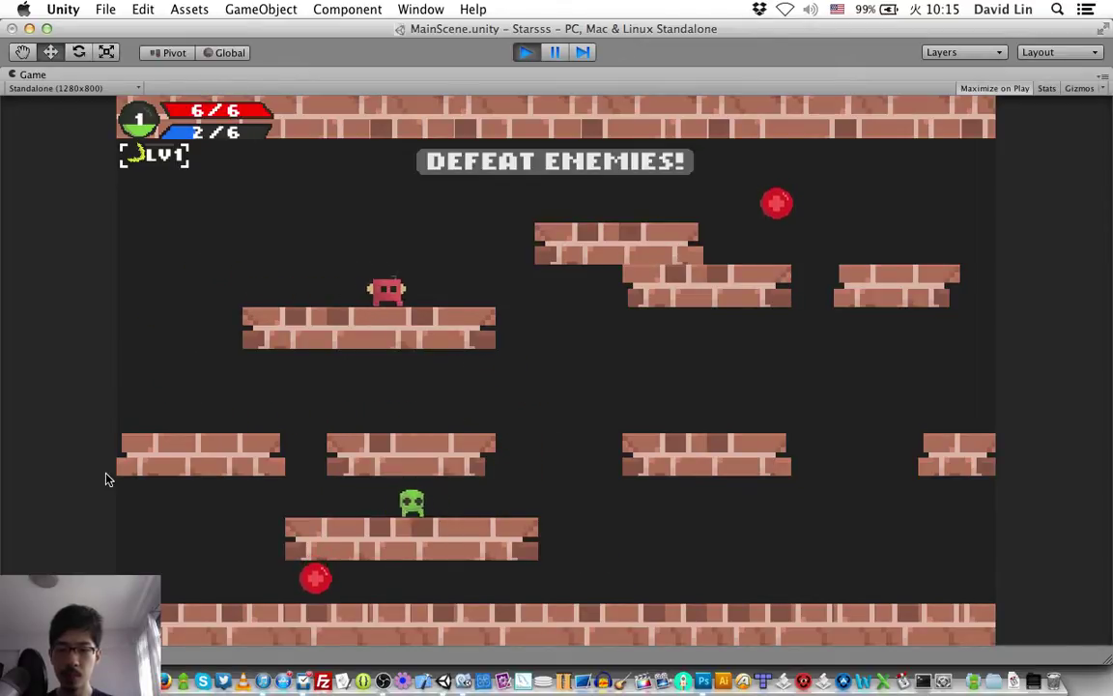
key("Right")
key("Up")
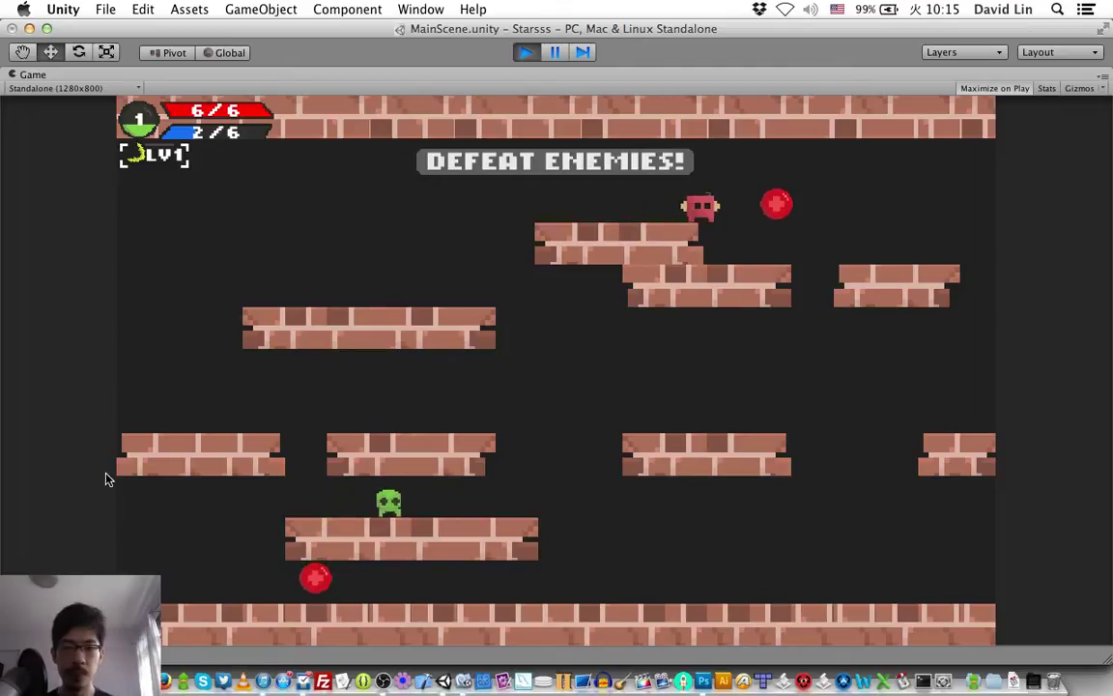
key("Right")
key("Left")
key("Right")
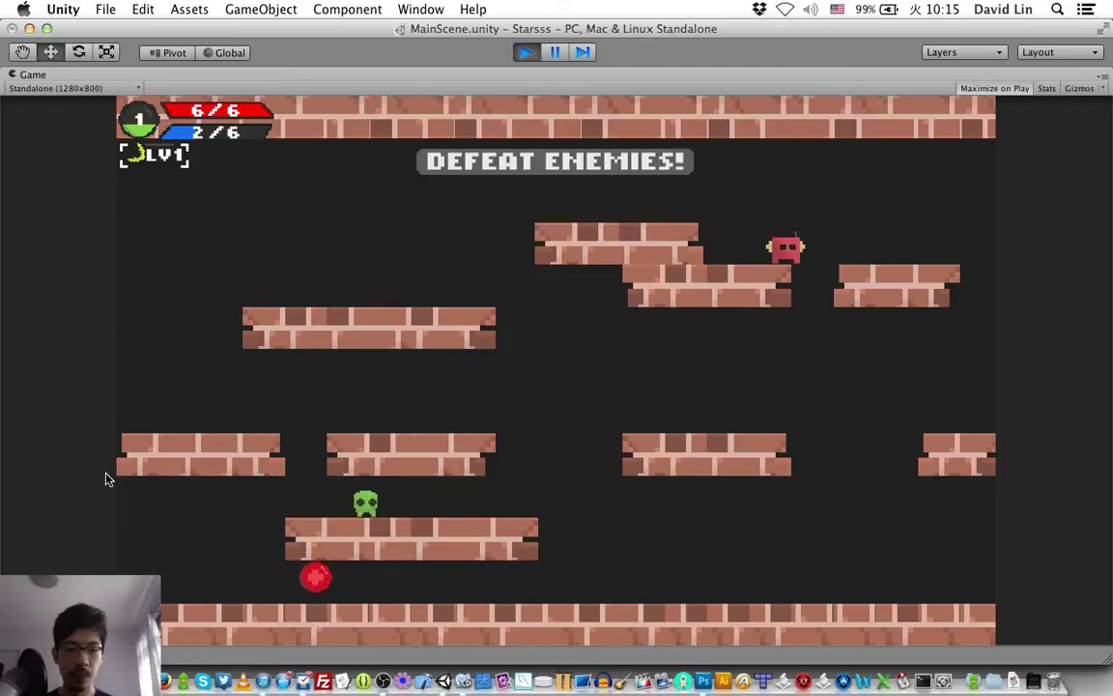
- Drop to the lower level and hop onto the middle-left platform
key("Right")
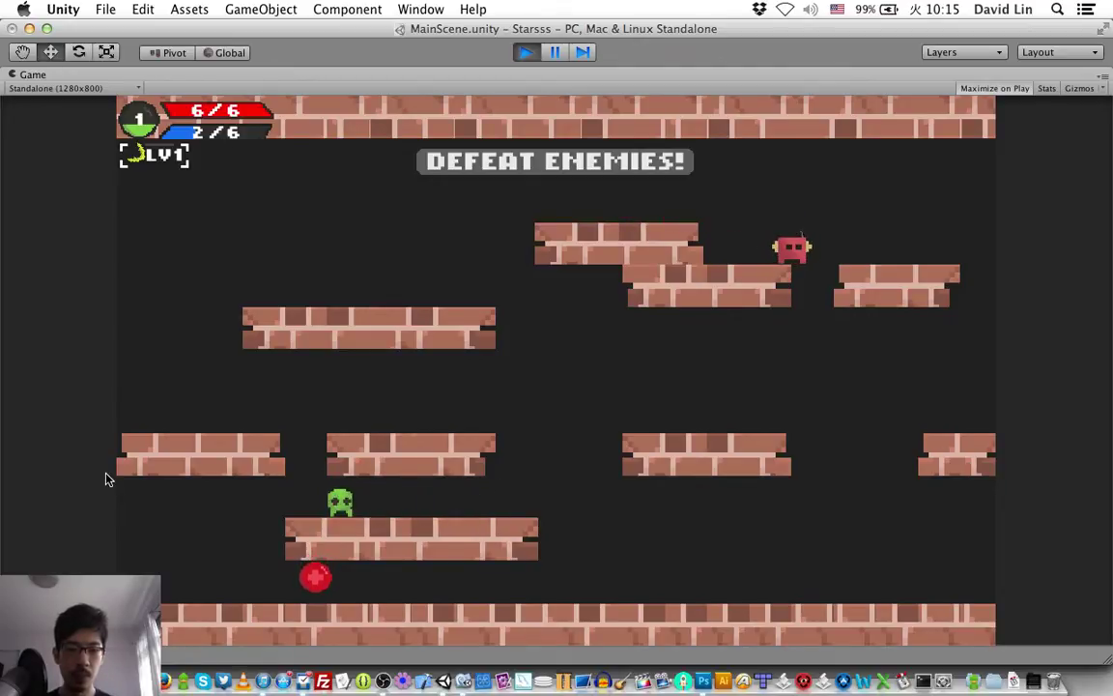
key("Right")
key("Left")
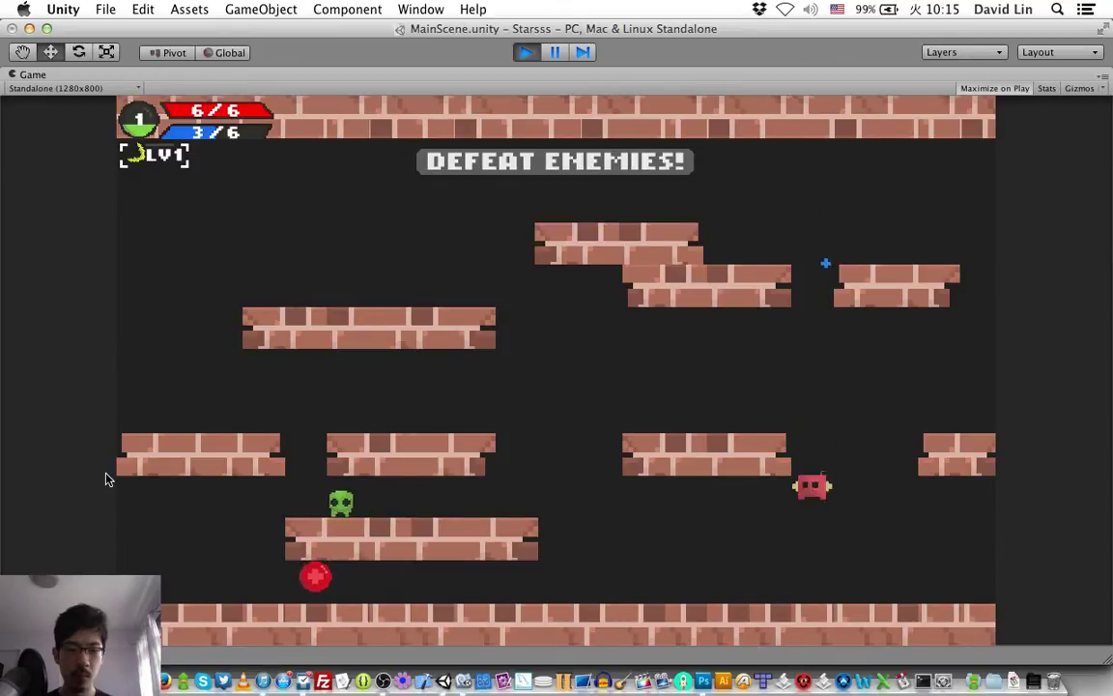
key("Left")
key("Up")
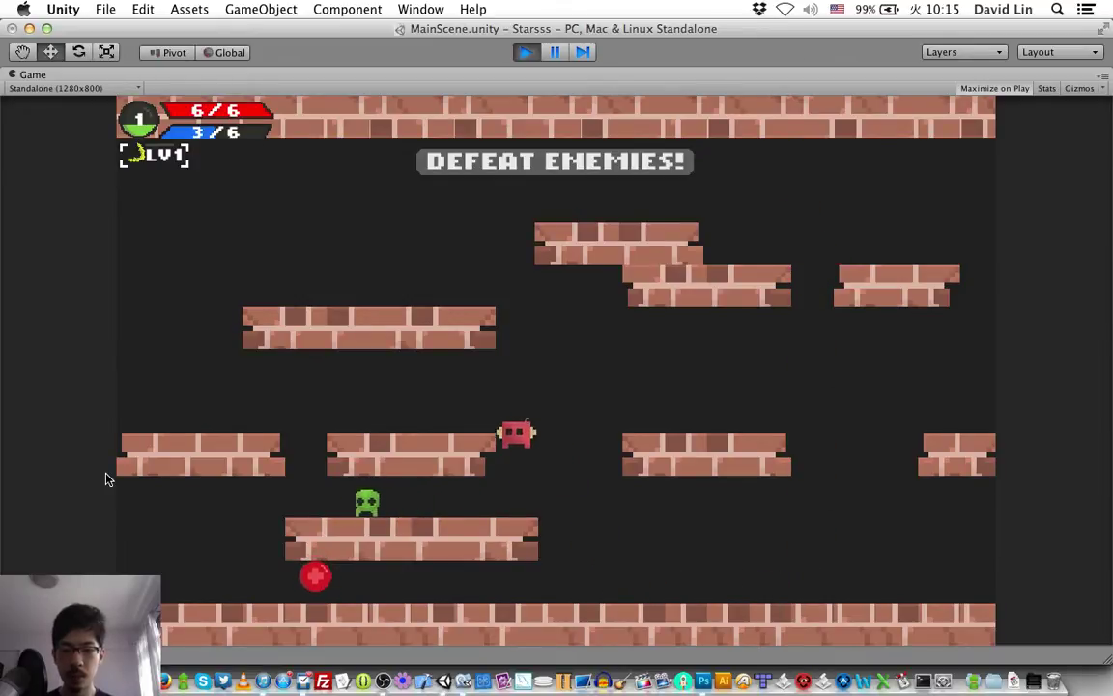
- Shoot the last green enemy and run into the exit door
key("space")
key("space")
key("Left")
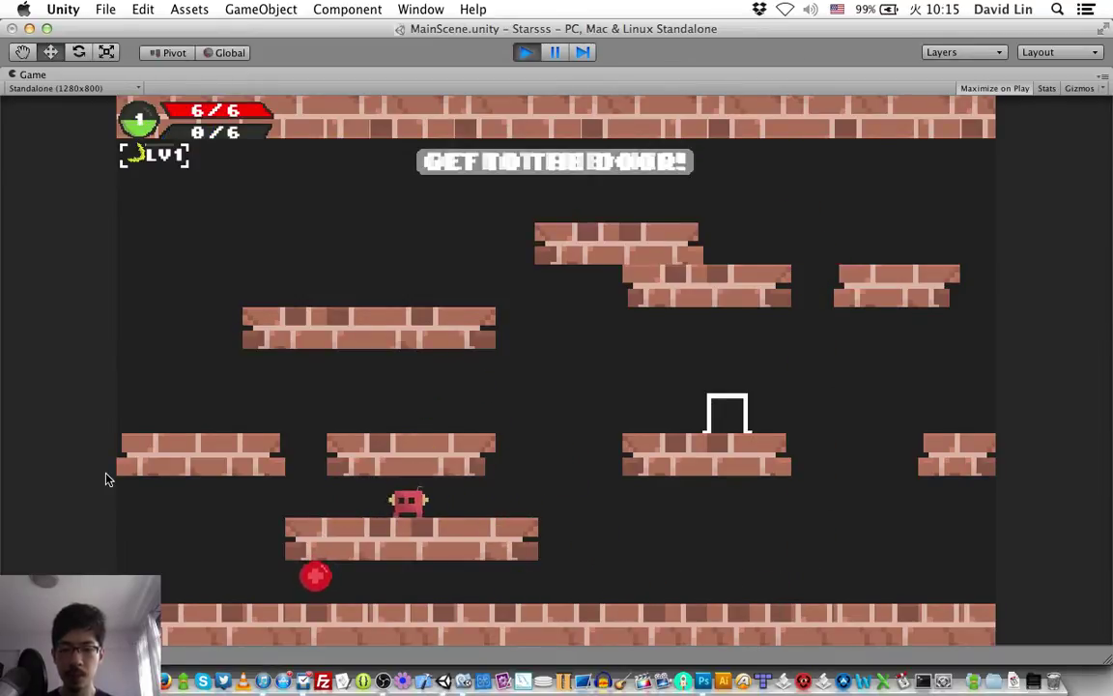
key("Right")
key("Up")
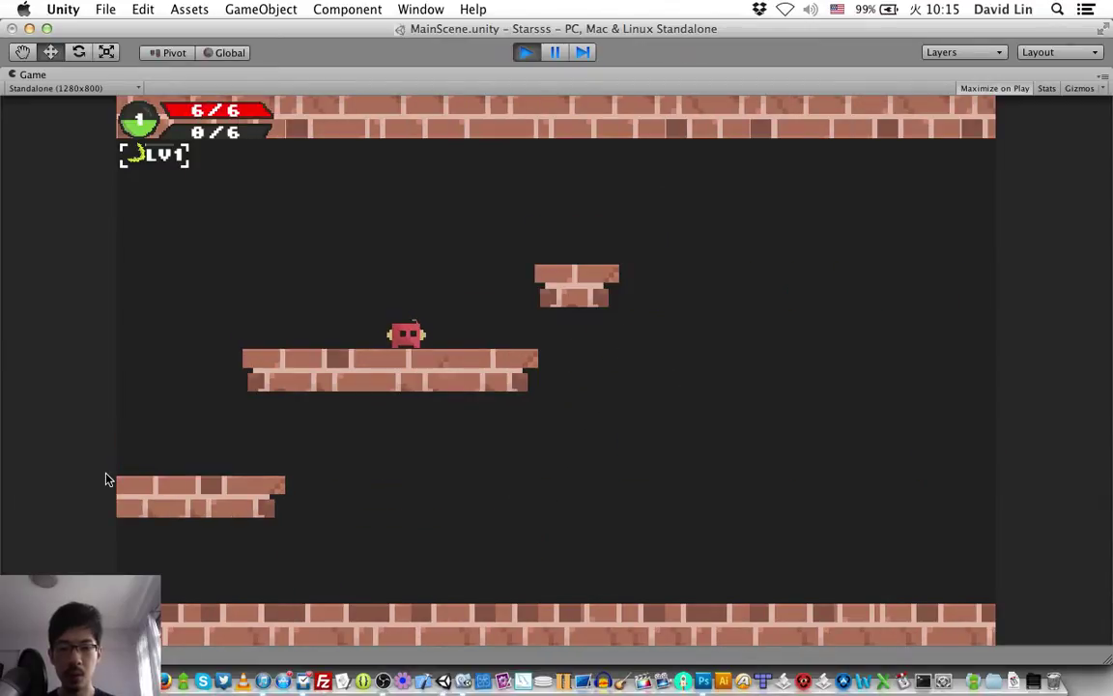
- Dodge the green slime boss across the platforms, briefly switching to OBS and back
key("Left")
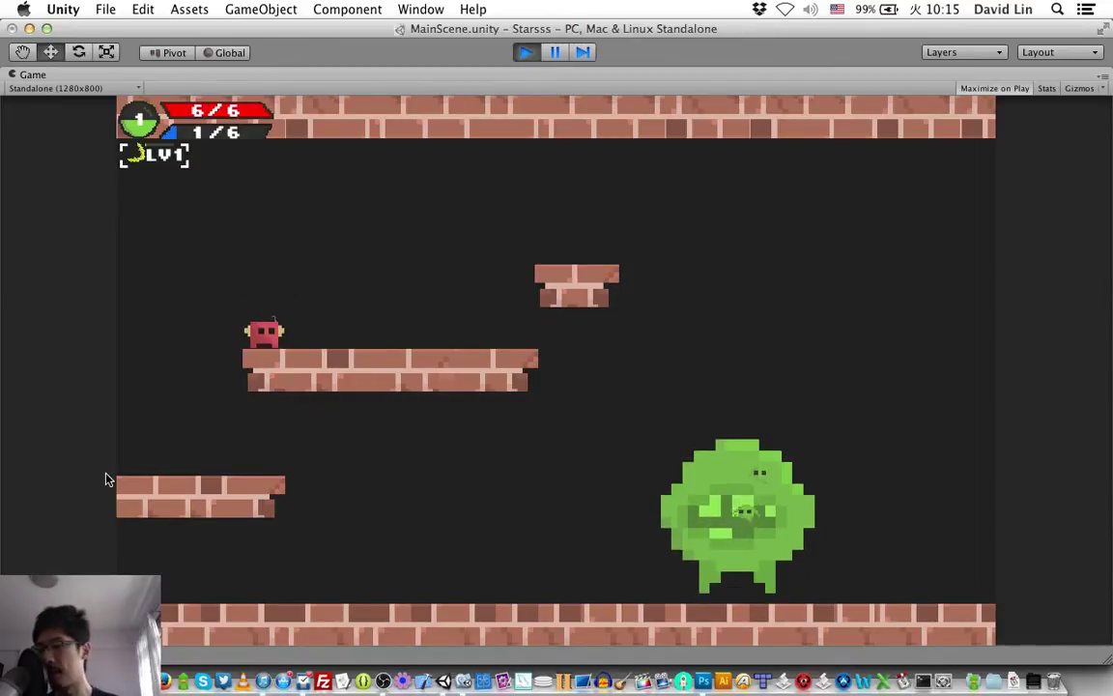
key("space")
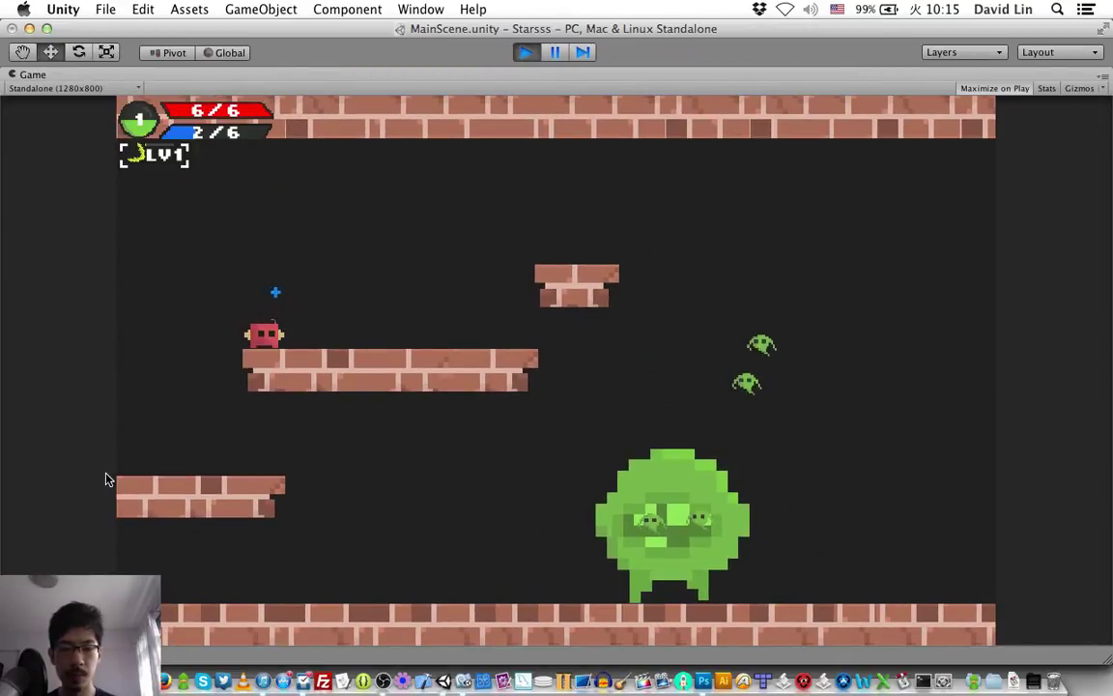
key("super+Tab")
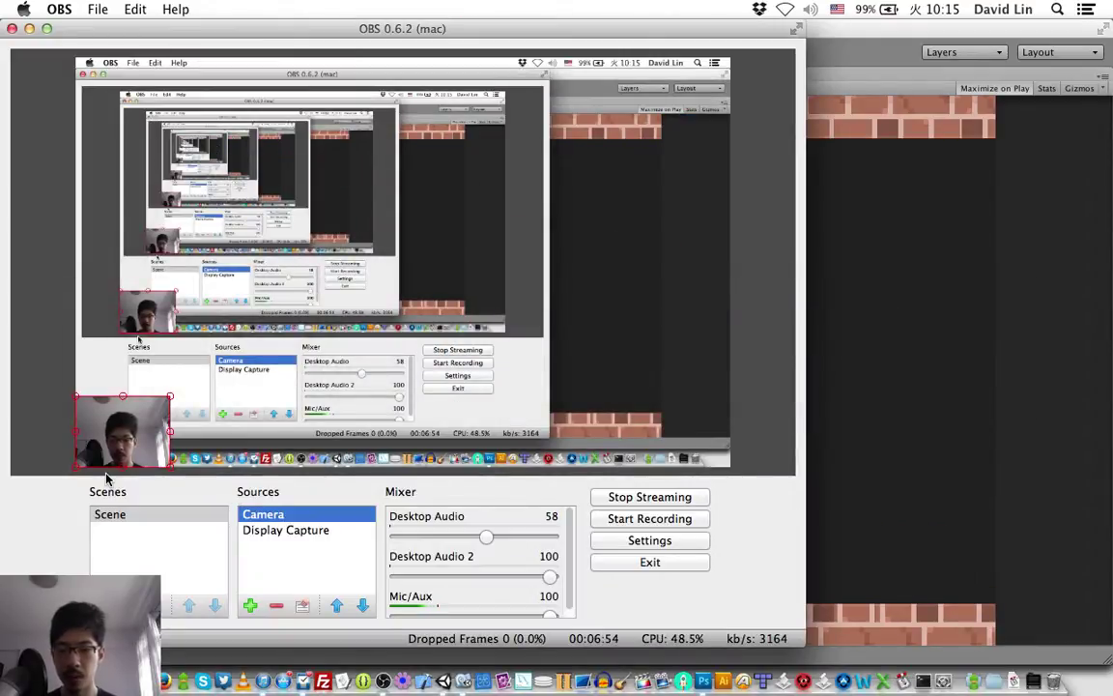
key("super+Tab")
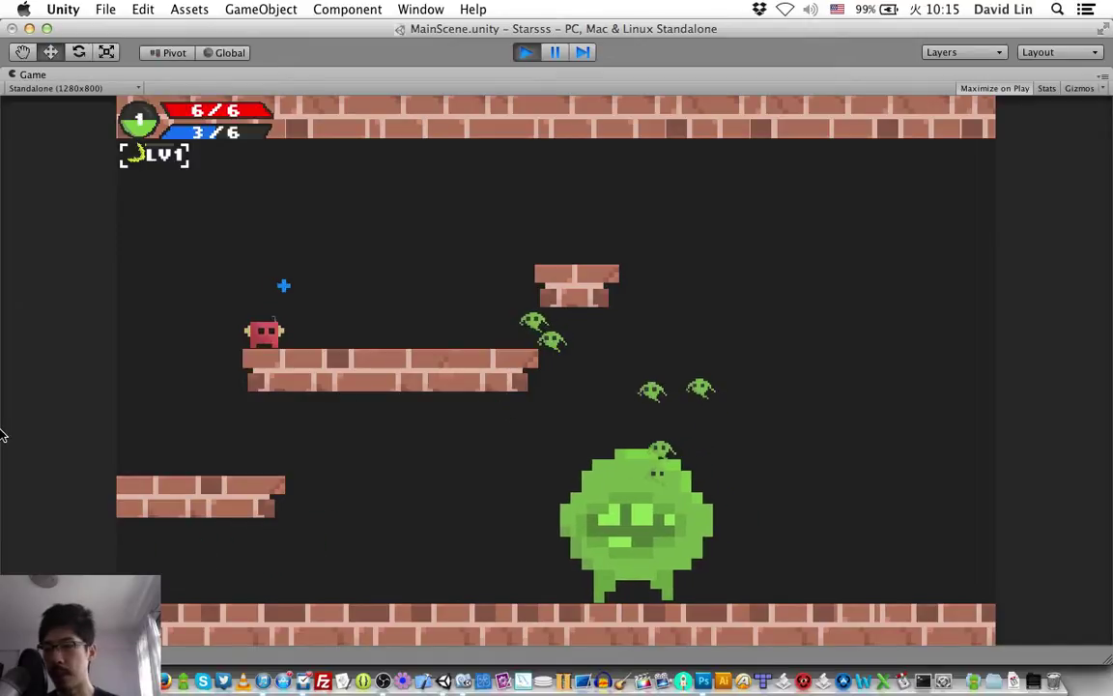
key("Left")
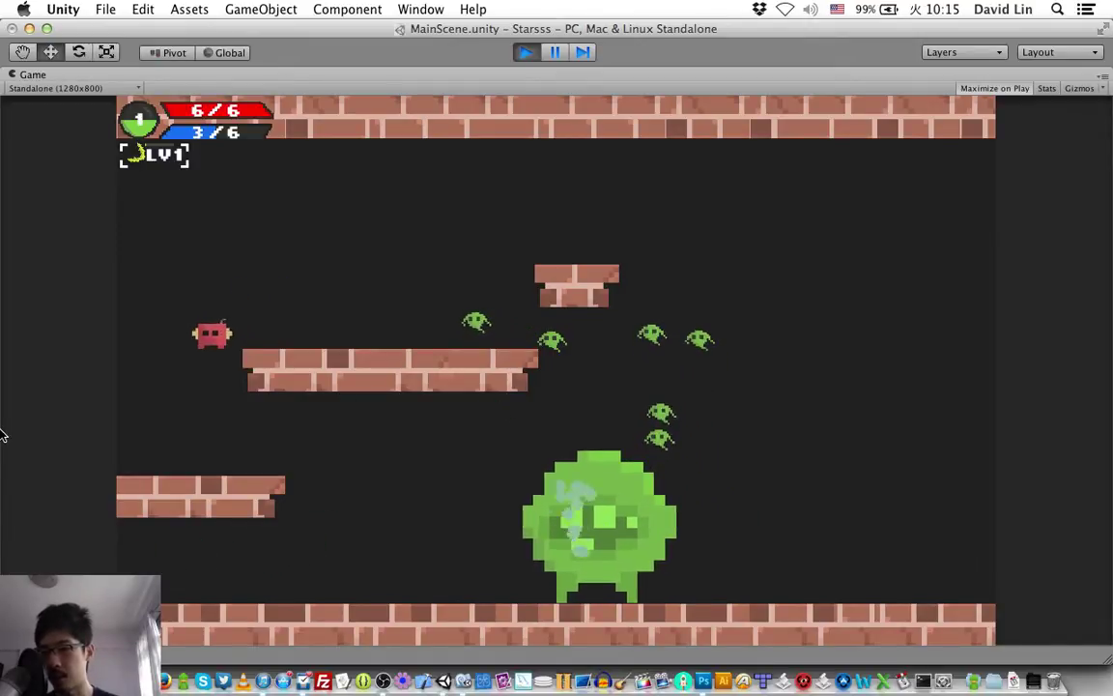
key("Right")
- Finish the slime boss with crescent shots, walk into the ring portal, and exit Play mode
key("x")
key("x")
key("x")
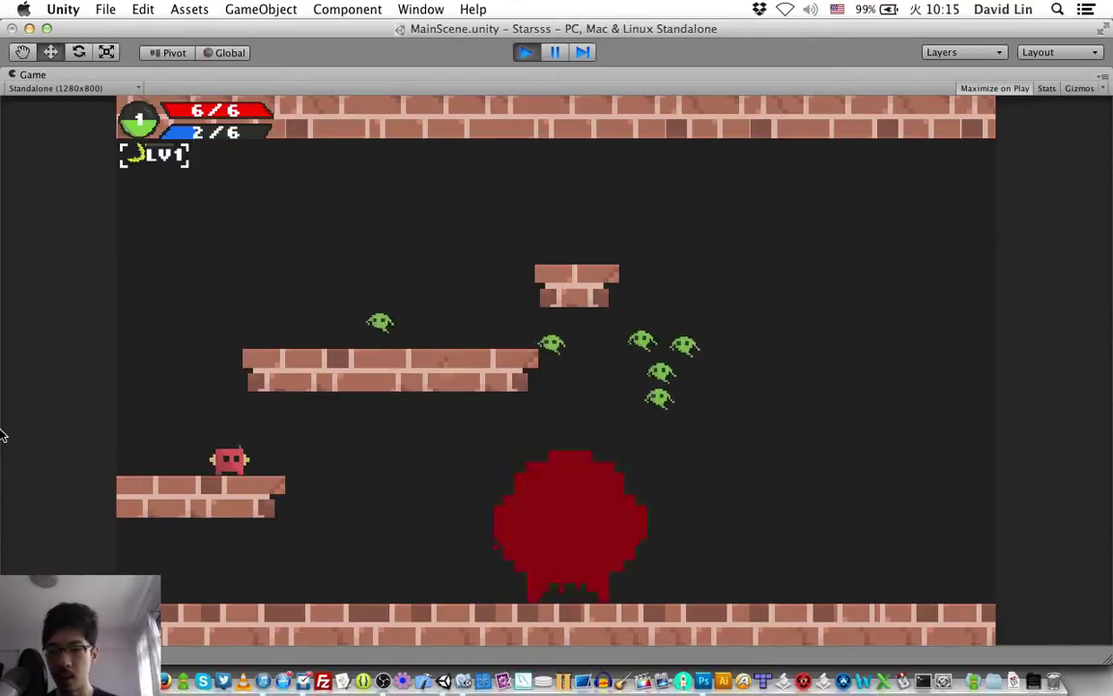
key("Left")
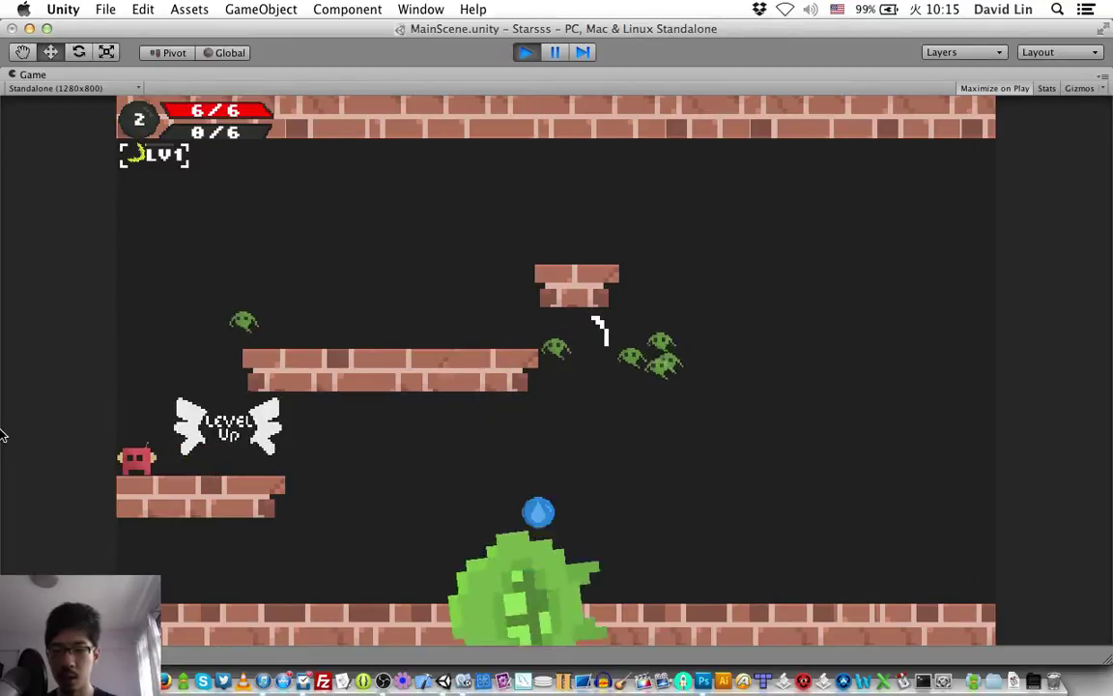
key("Right")
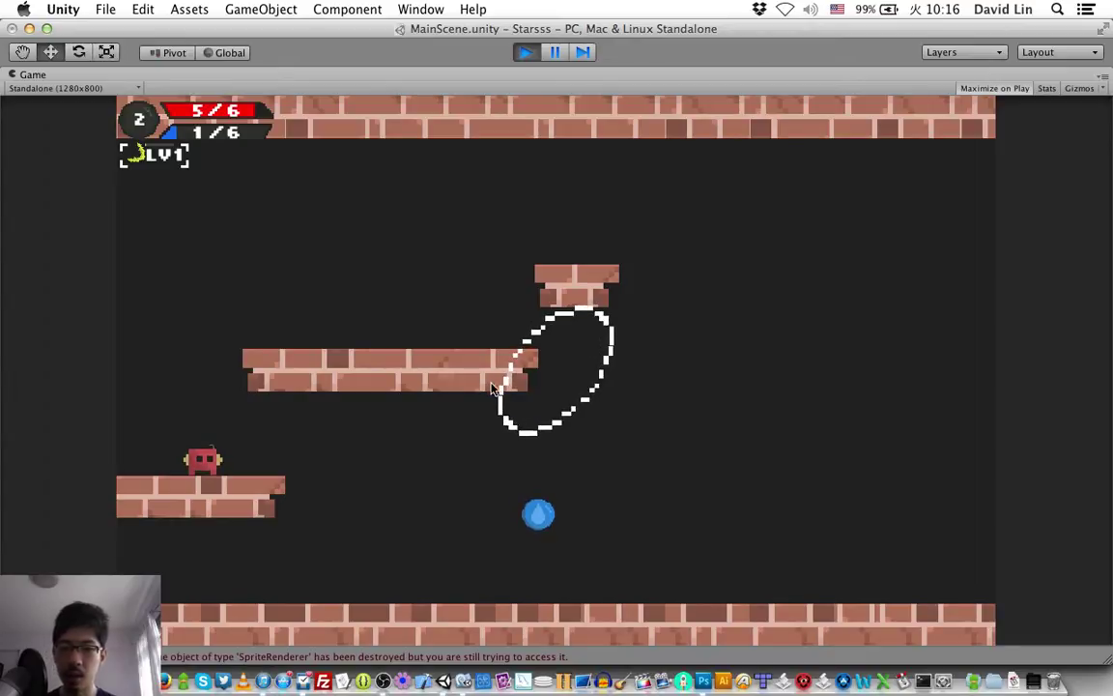
key("space")
key("Right")
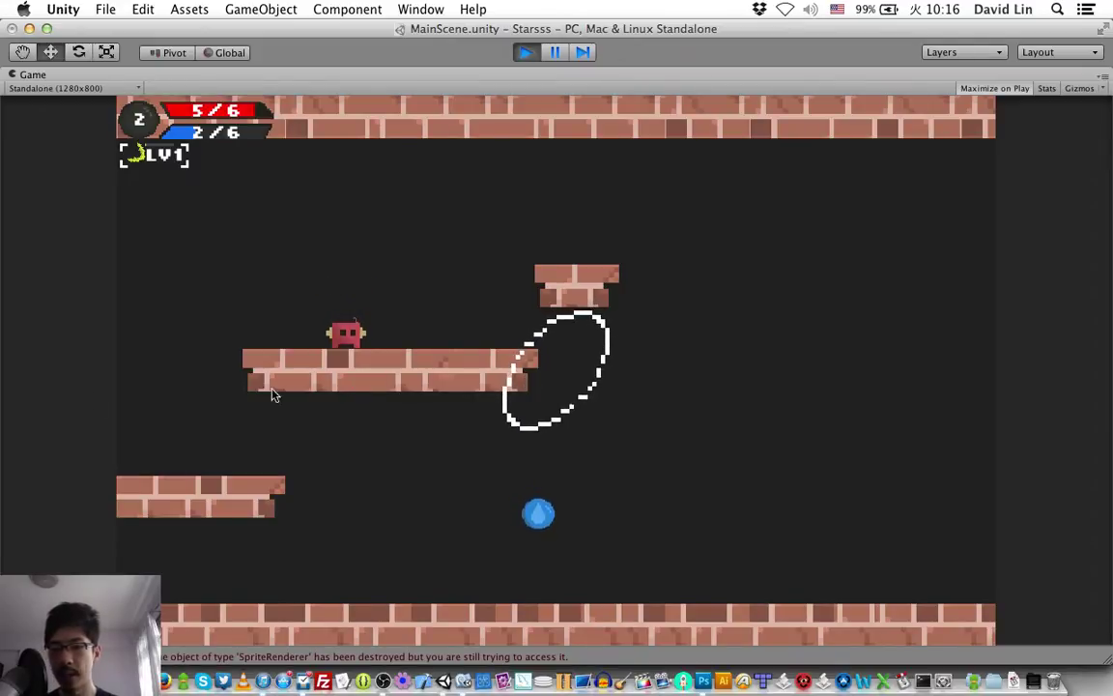
key("Right")
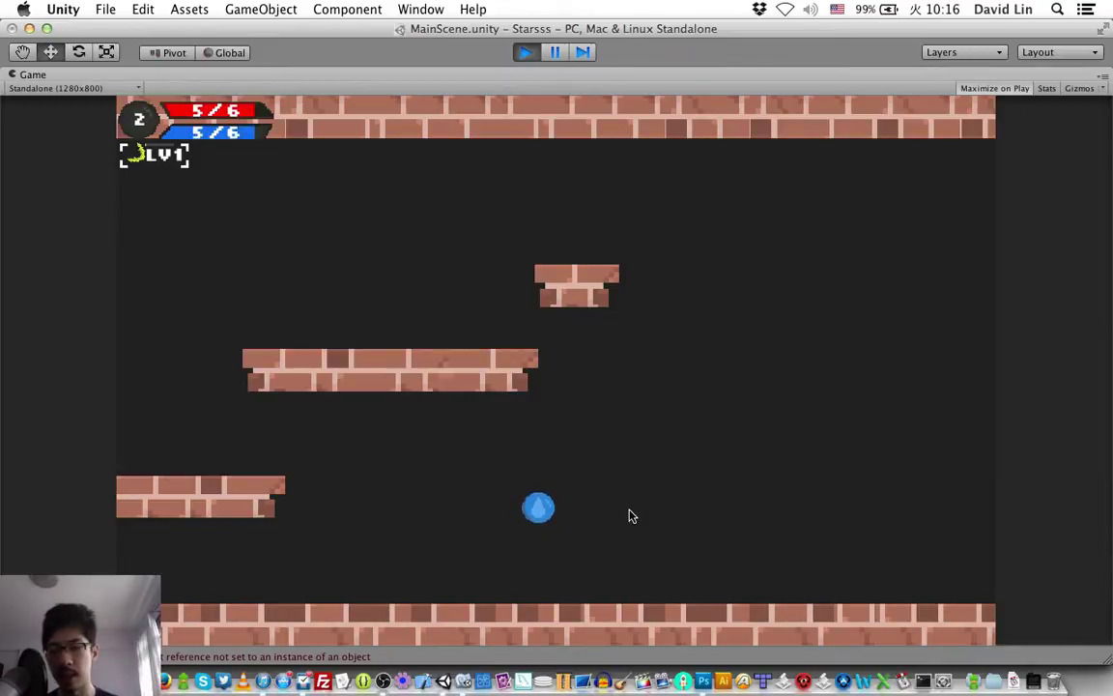
key("super+p")
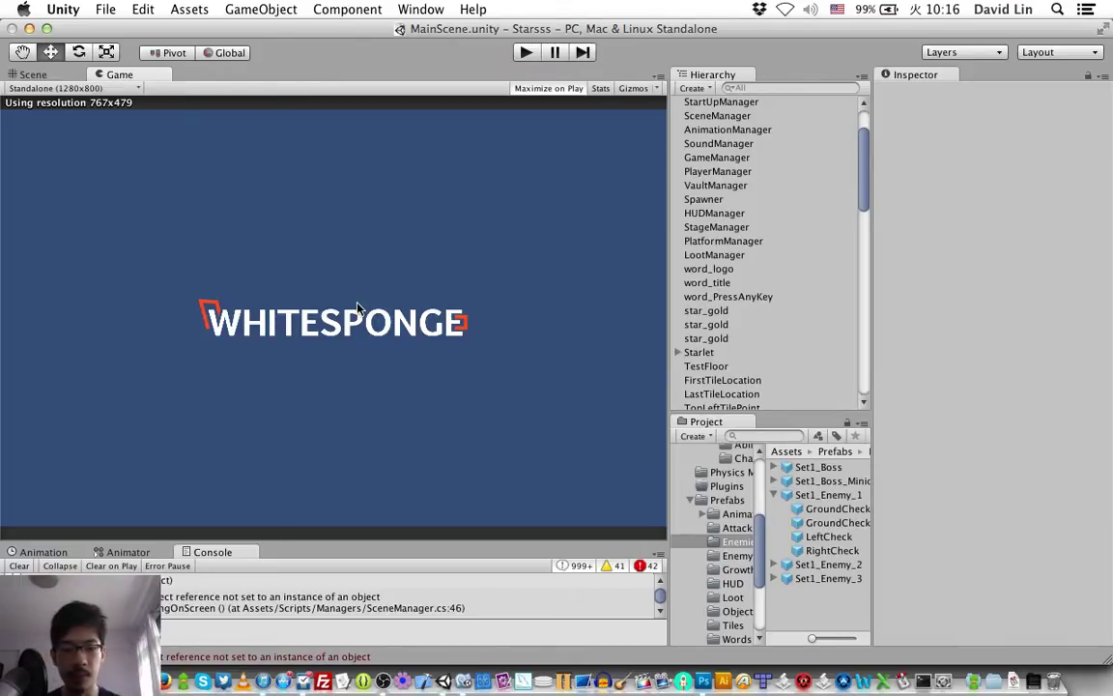
- Switch to OBS, back to Unity, then over to Photoshop showing stageCanvas.psd
key("super+Tab")
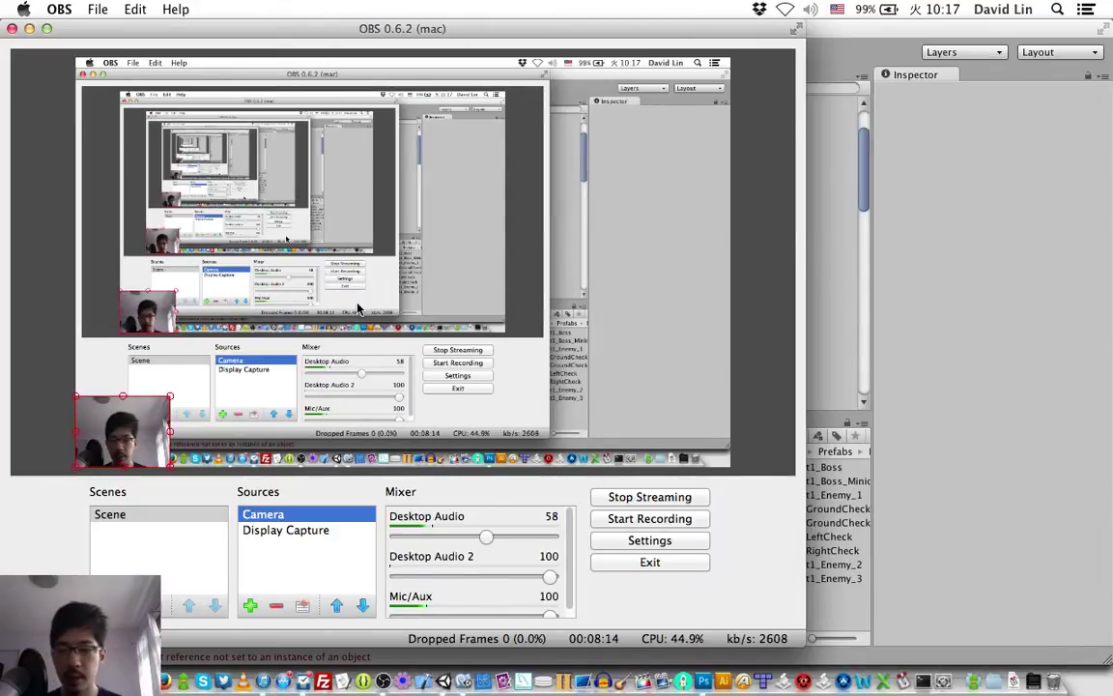
key("super+Tab")
key("super+Tab")
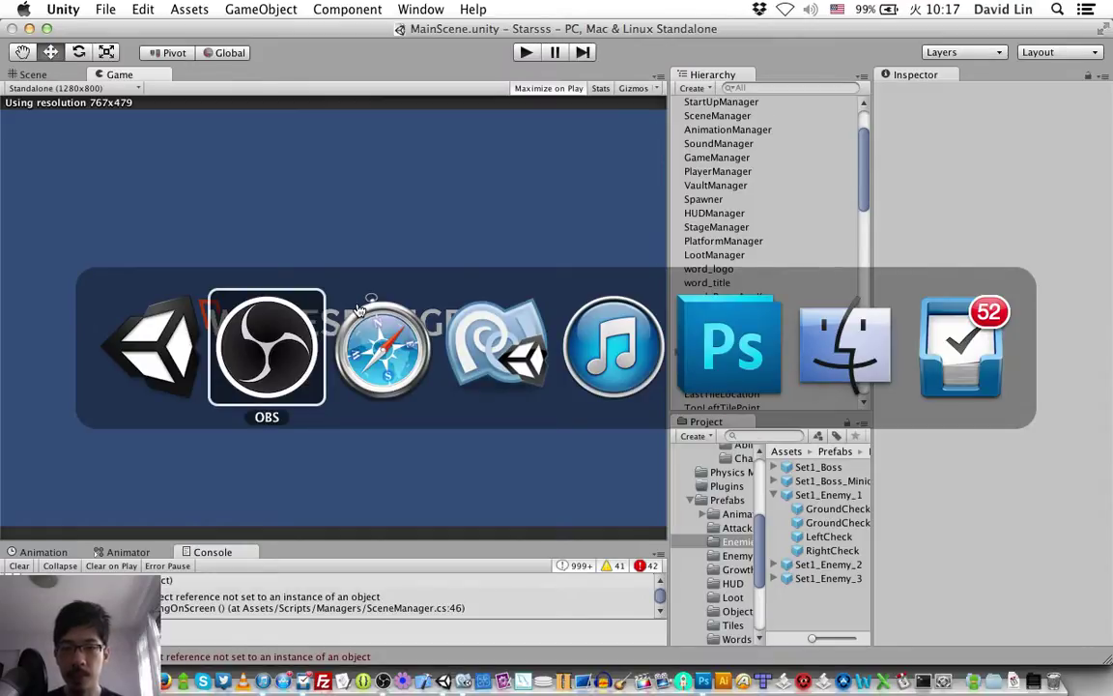
key("super+Tab")
key("super+Tab")
key("super+Tab")
key("super+Tab")
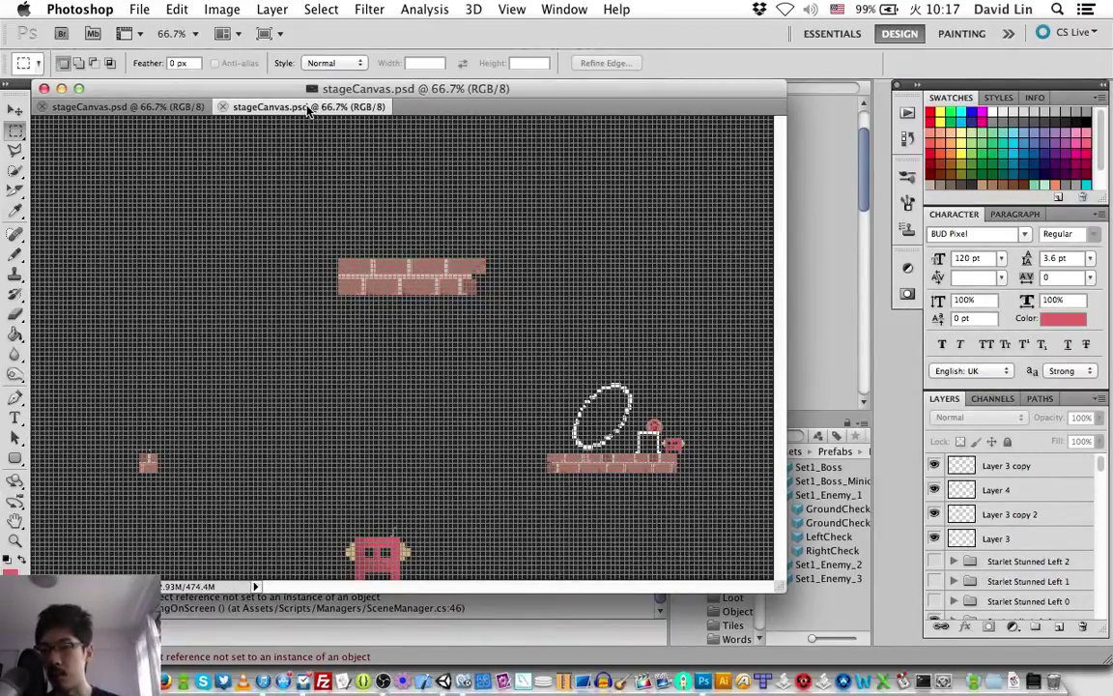
- Hide the canvas grid and view the stage at 100%
key("super+apostrophe")
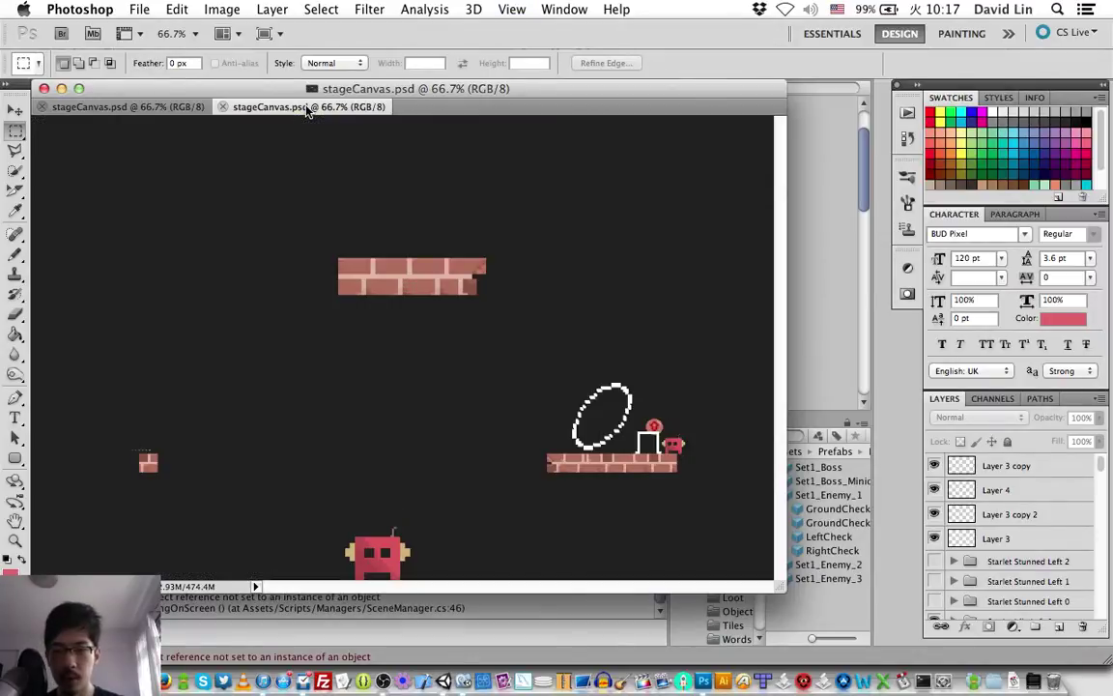
key("super+1")
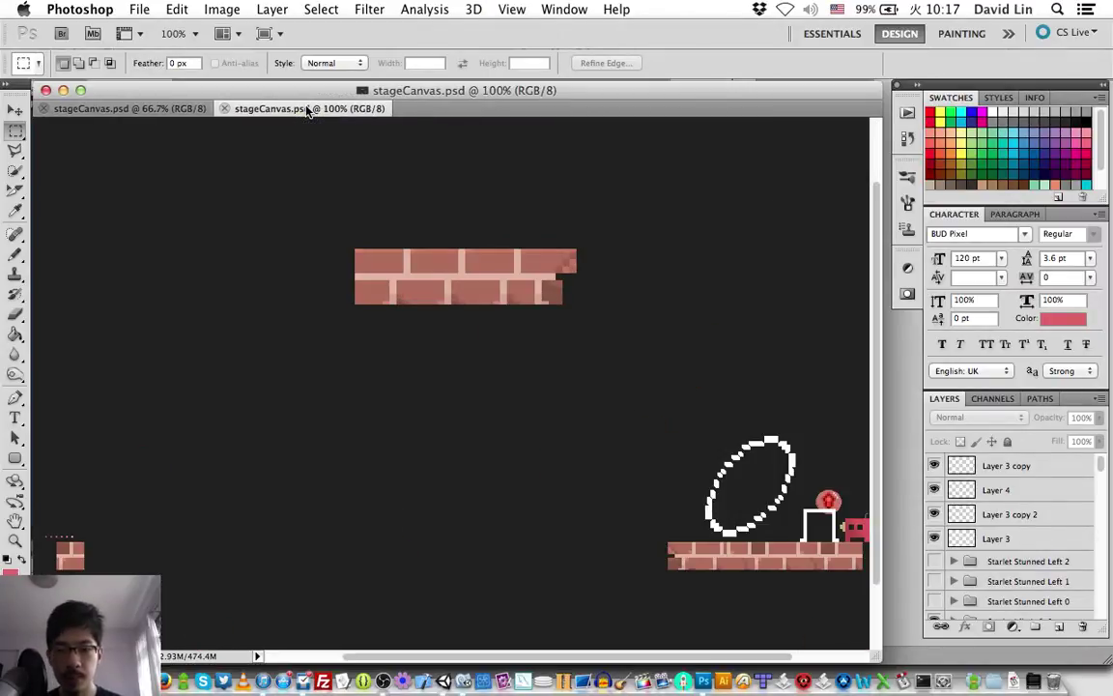
scroll(1017, 583, "down", 5)
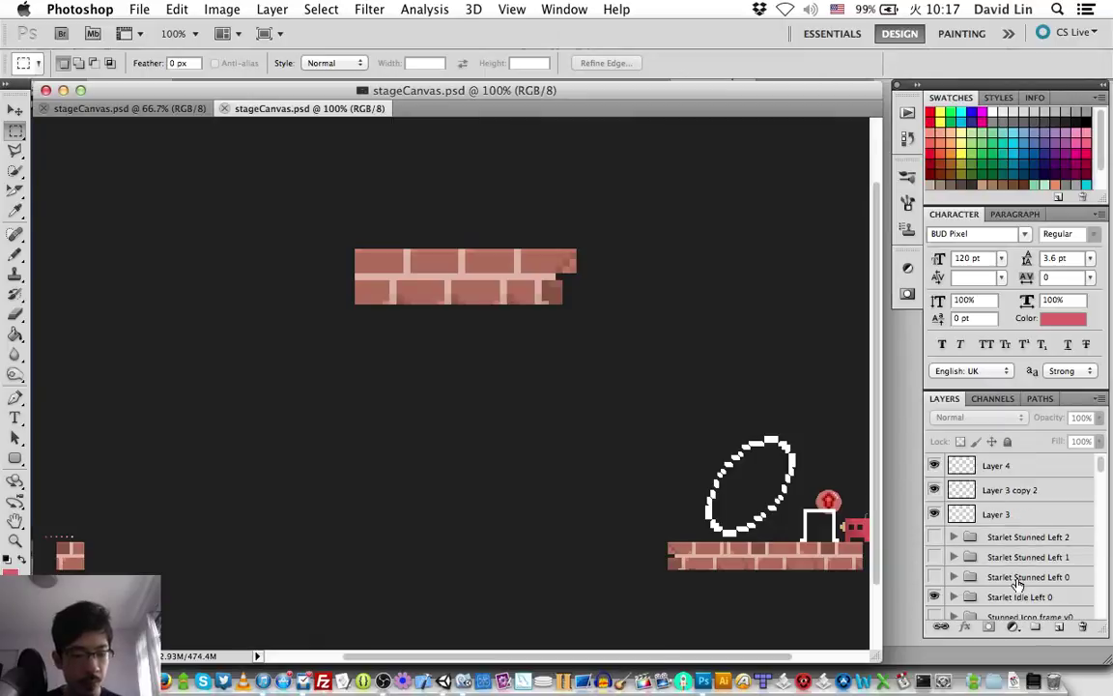
scroll(1017, 583, "down", 15)
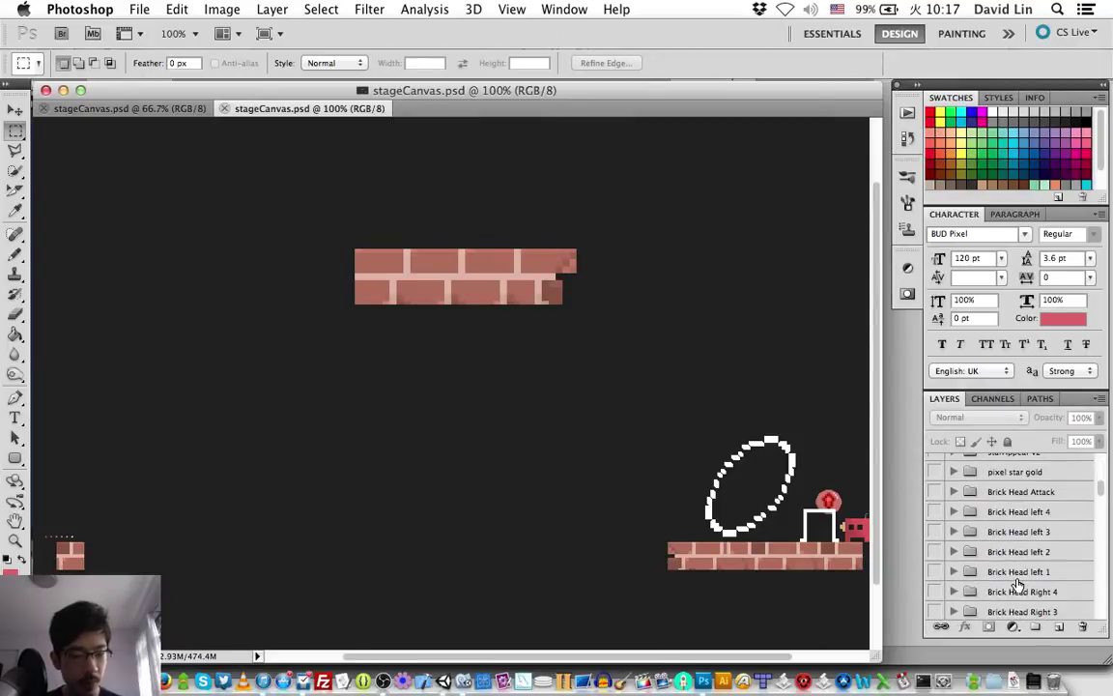
scroll(1016, 582, "down", 15)
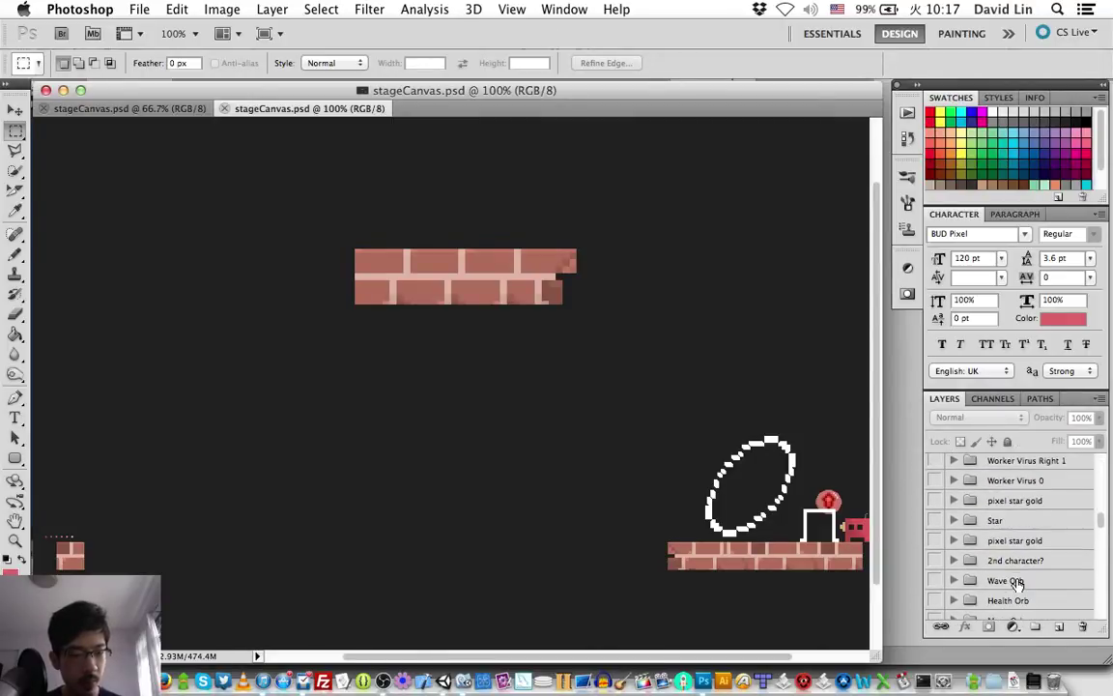
scroll(1017, 583, "down", 10)
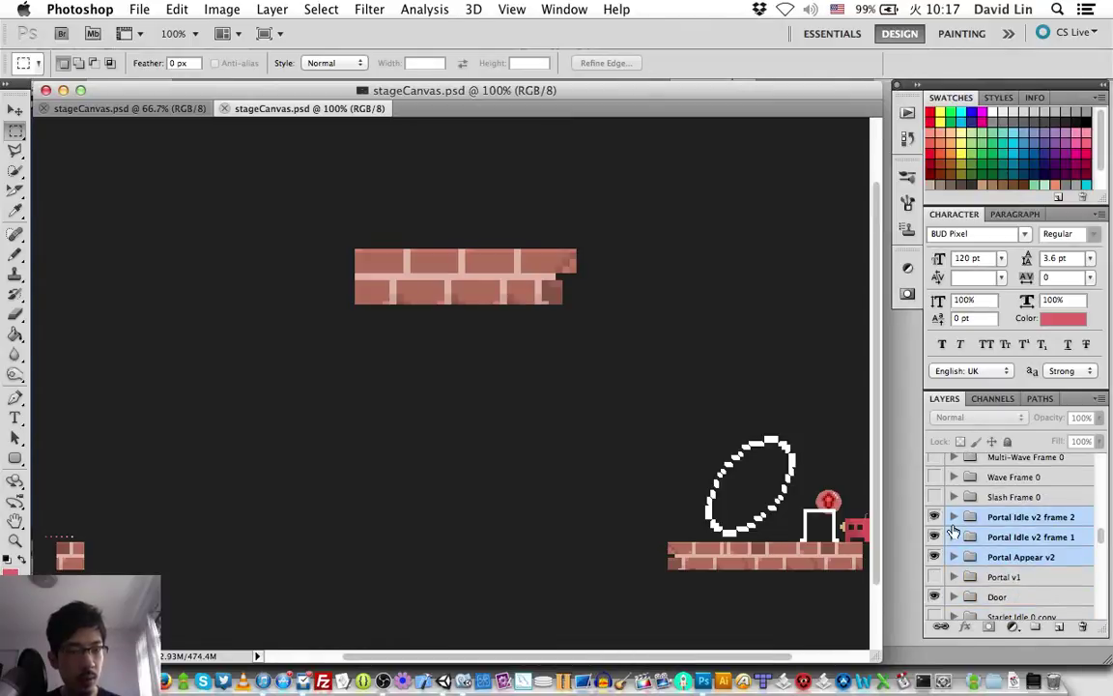
- Hide the Portal Idle v2 frames, Portal Appear v2 and Door layers
left_click(935, 517)
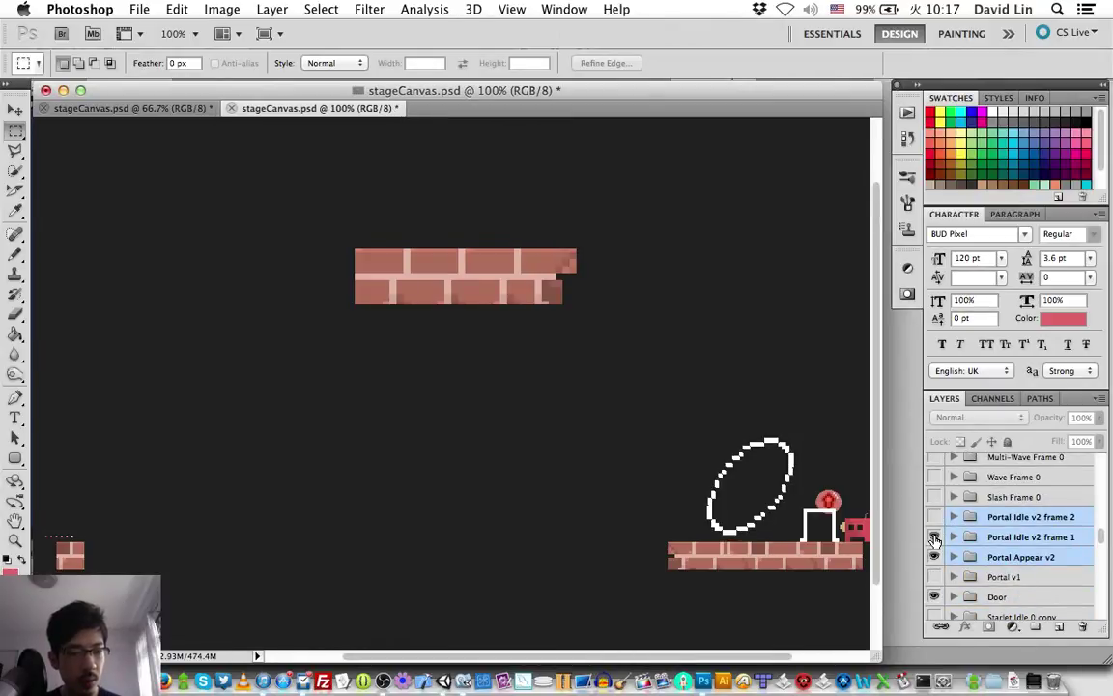
left_click(934, 536)
left_click(933, 560)
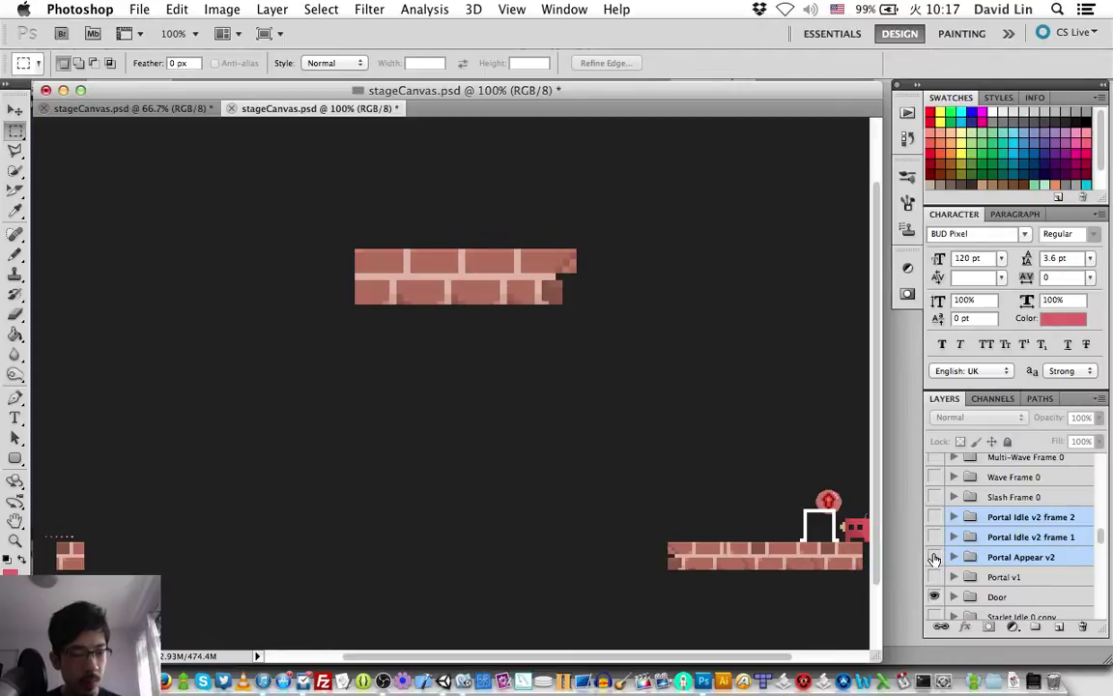
left_click(934, 558)
left_click(934, 538)
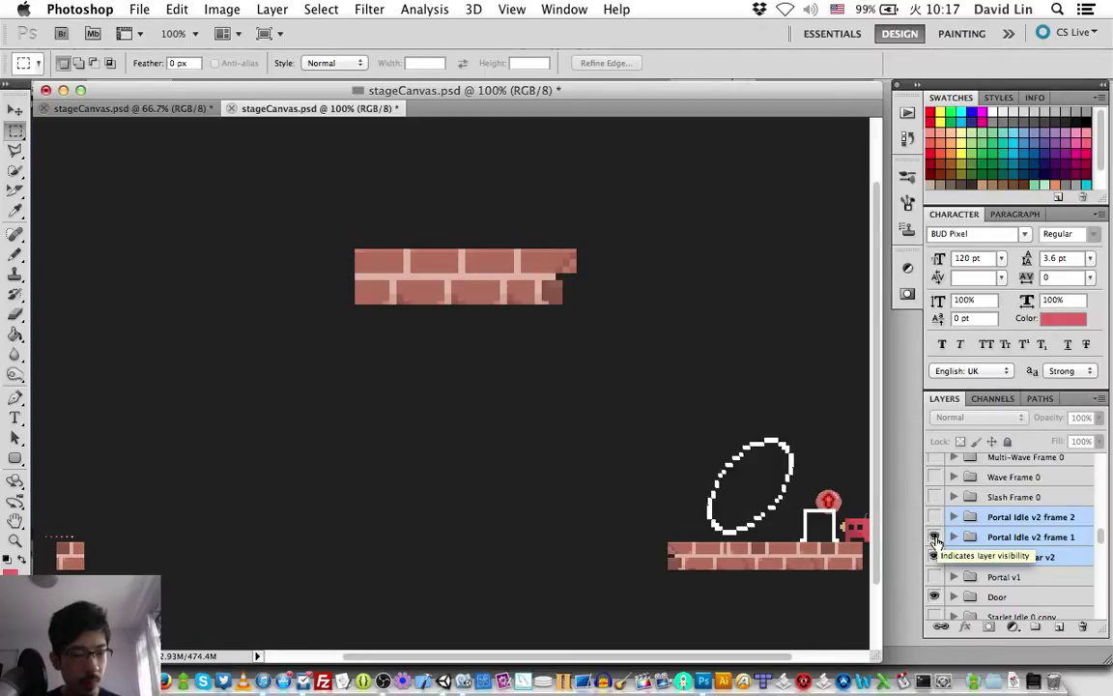
left_click(935, 538)
left_click(935, 557)
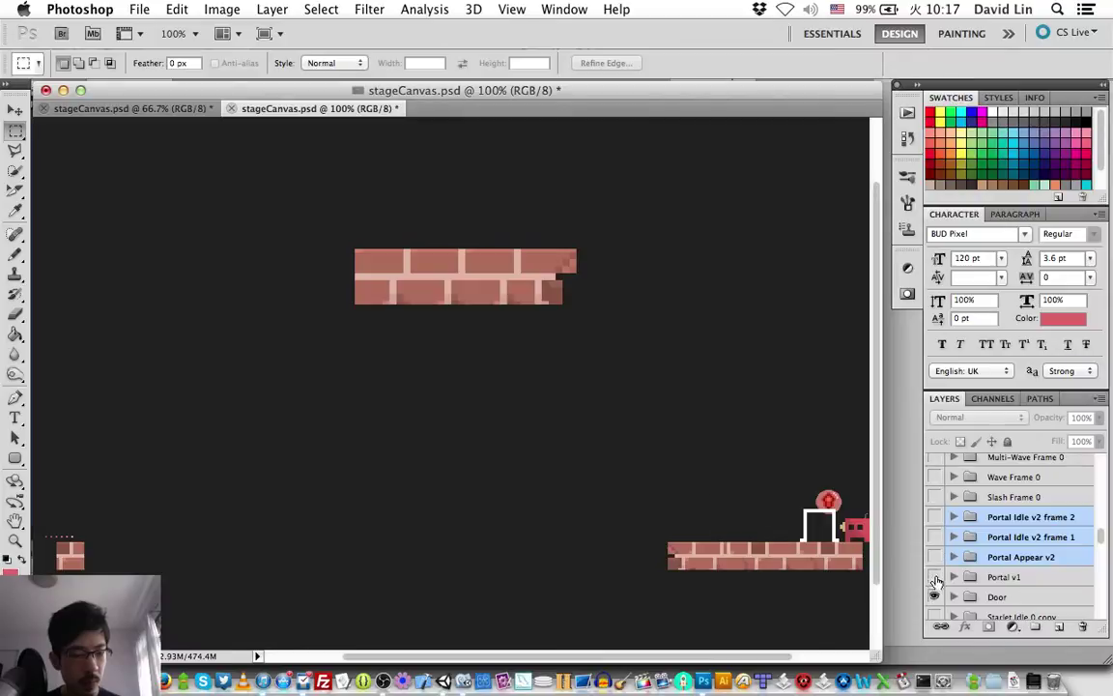
left_click(936, 596)
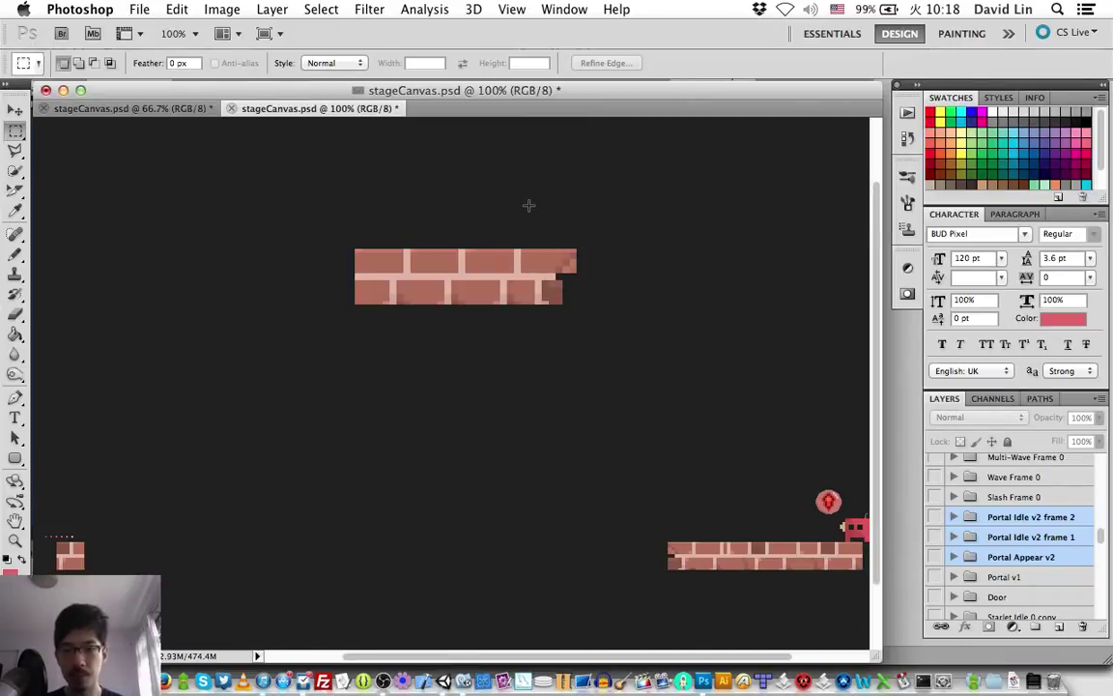
- Float the 100% document in its own window and zoom into the gridded canvas
key("v")
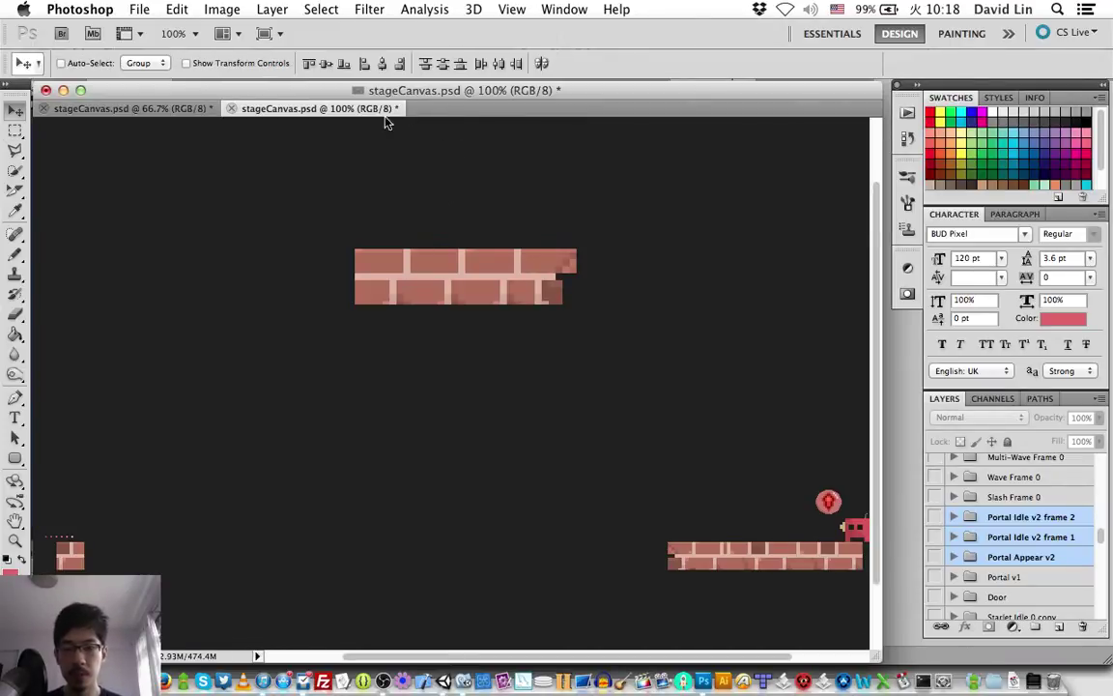
left_click_drag(362, 99, 447, 87)
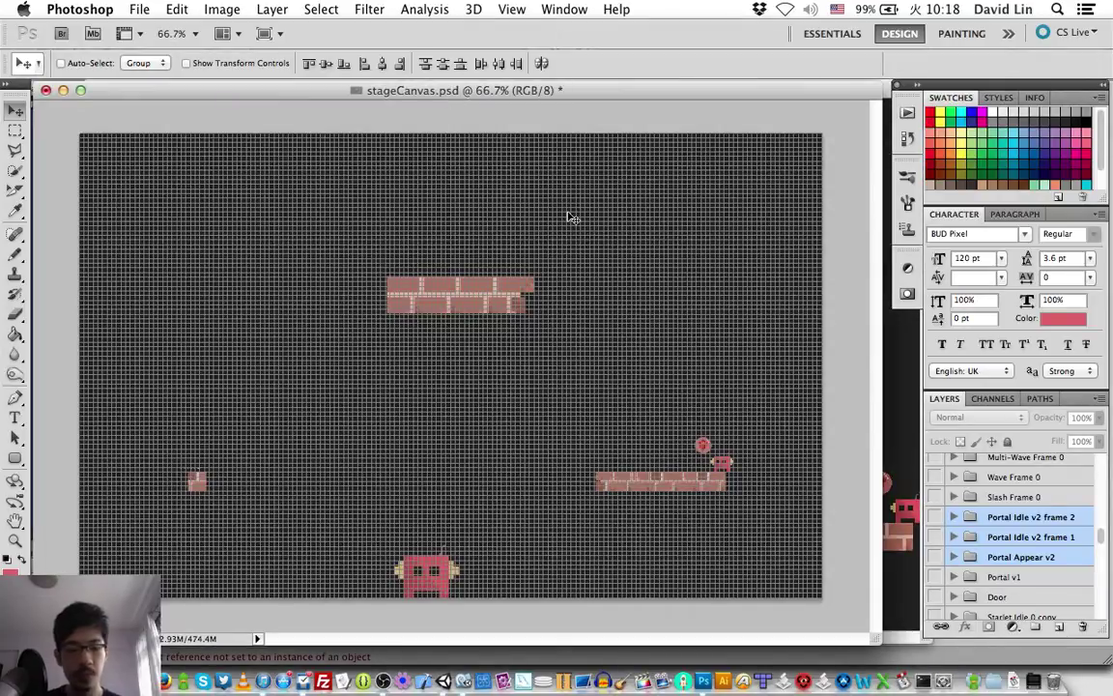
key("super+plus")
key("super+plus")
key("super+plus")
key("super+plus")
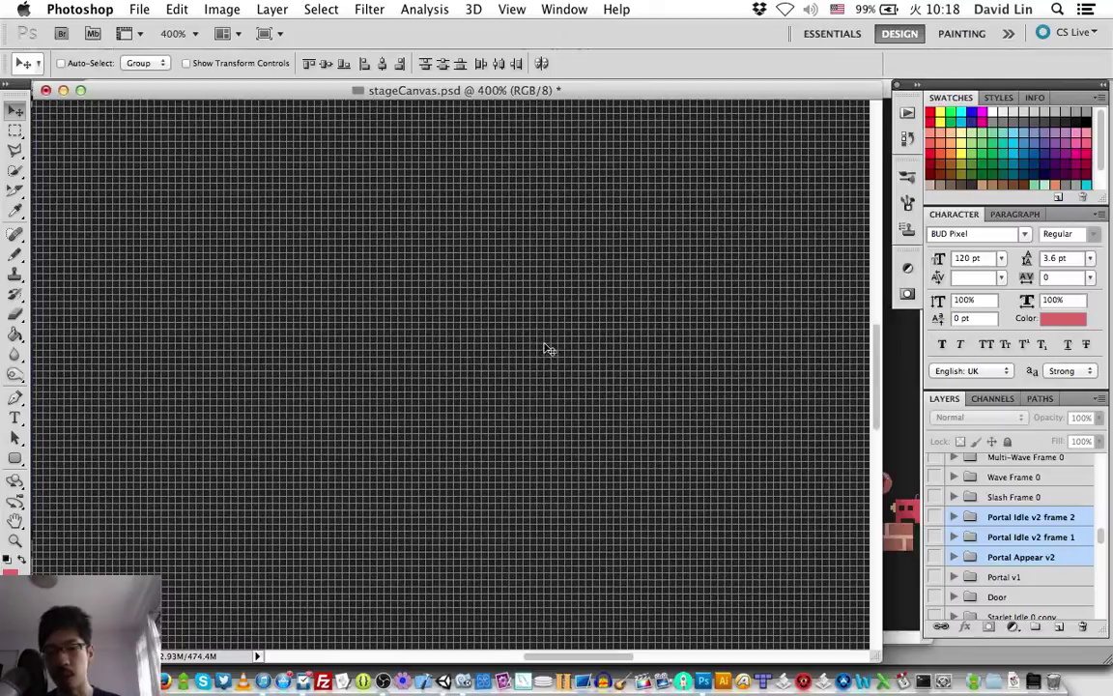
scroll(546, 351, "right", 10)
scroll(546, 351, "down", 5)
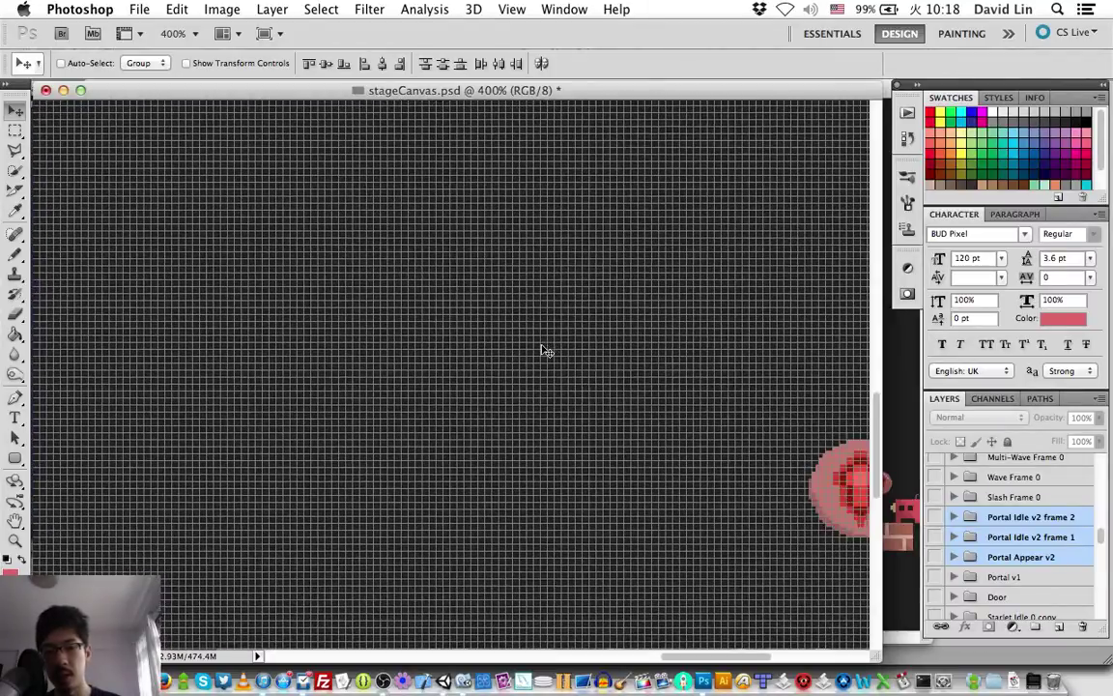
scroll(546, 351, "right", 8)
scroll(546, 351, "down", 2)
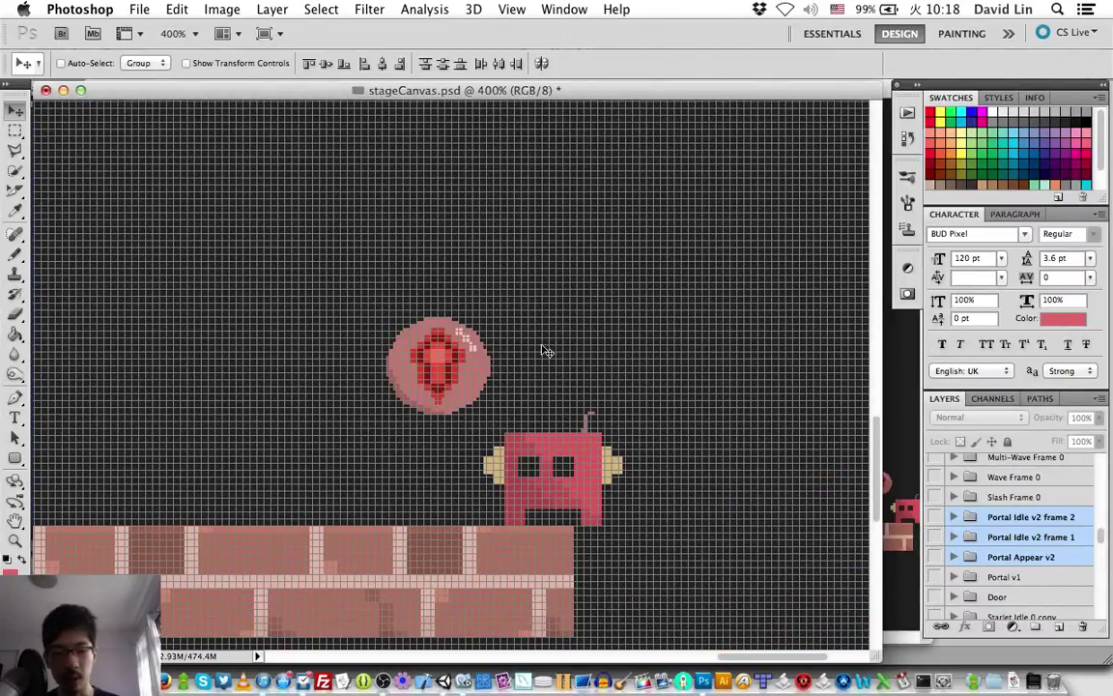
- Zoom to 1200% on the red gem orb, shift the window left, and return to 100%
key("super+plus")
key("super+plus")
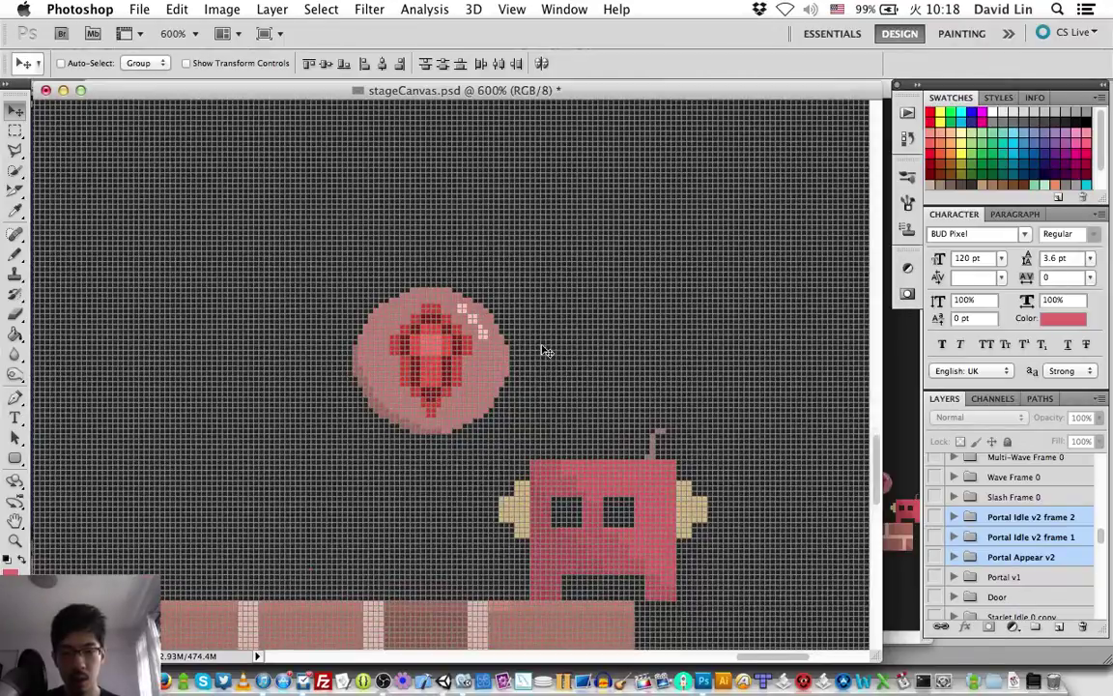
key("super+plus")
key("super+plus")
key("super+plus")
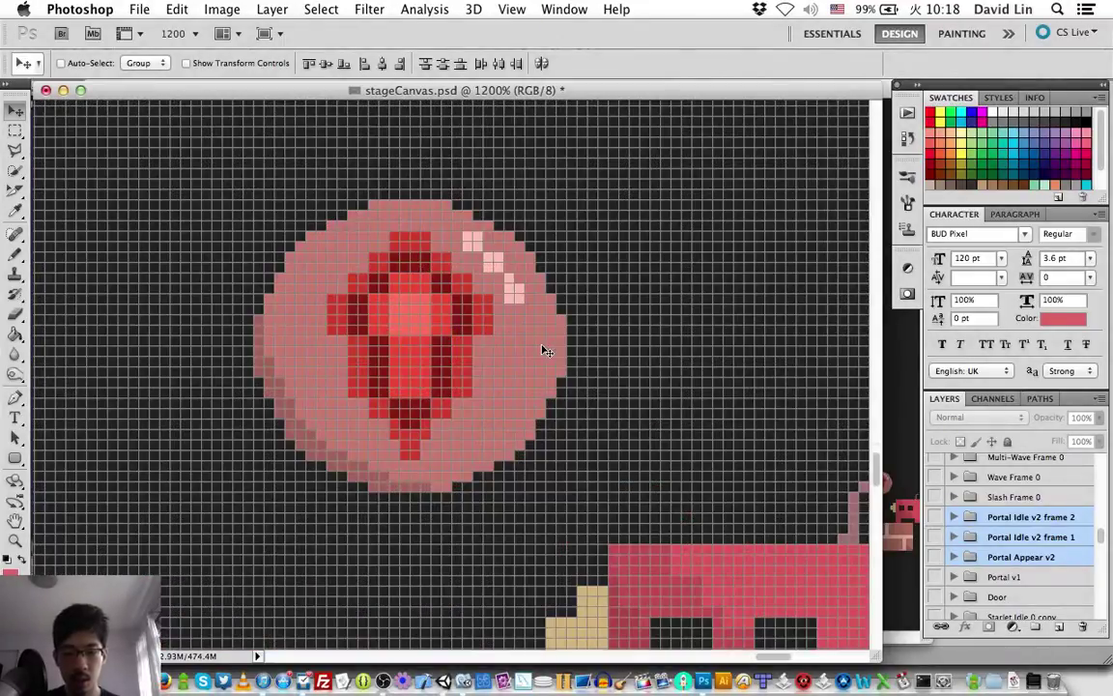
scroll(546, 351, "left", 3)
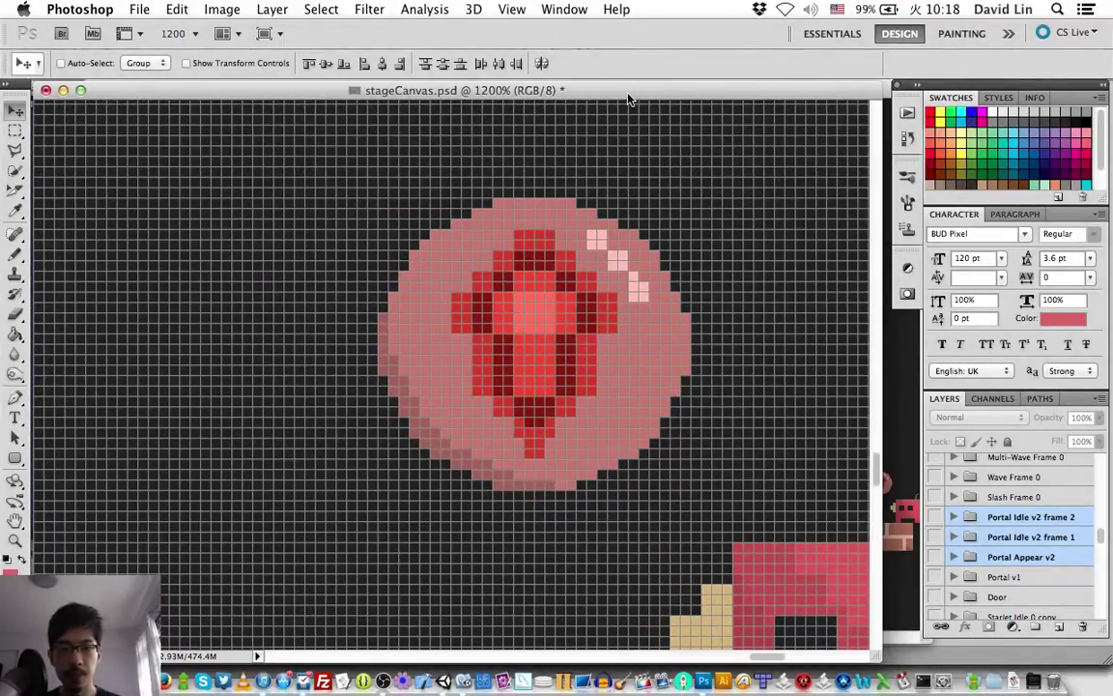
left_click_drag(626, 97, 426, 100)
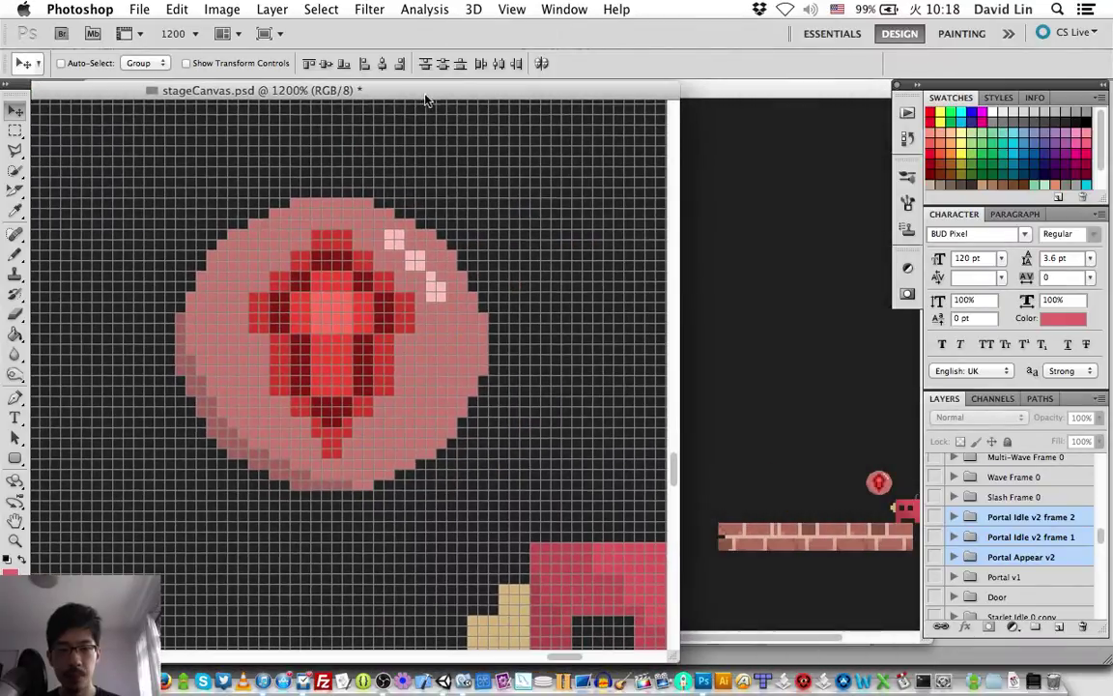
key("super+1")
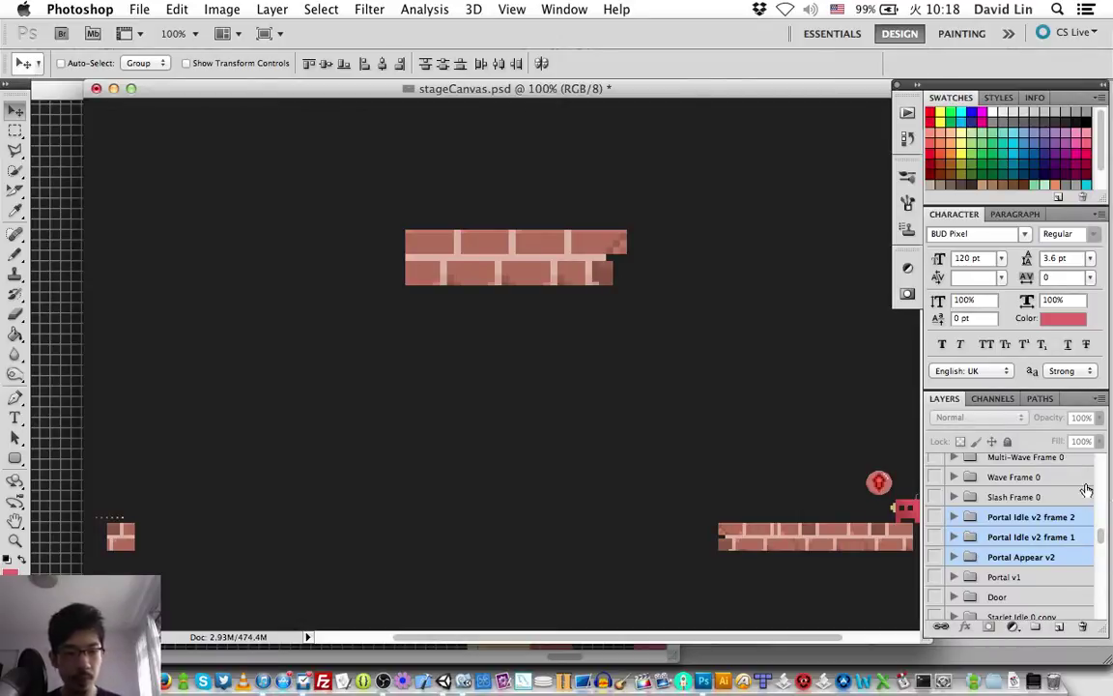
- Compare the Boss v3 idle 2 and idle 1 frames, then leave Boss v3 idle 0 visible and selected
scroll(1039, 534, "down", 5)
scroll(1039, 534, "down", 15)
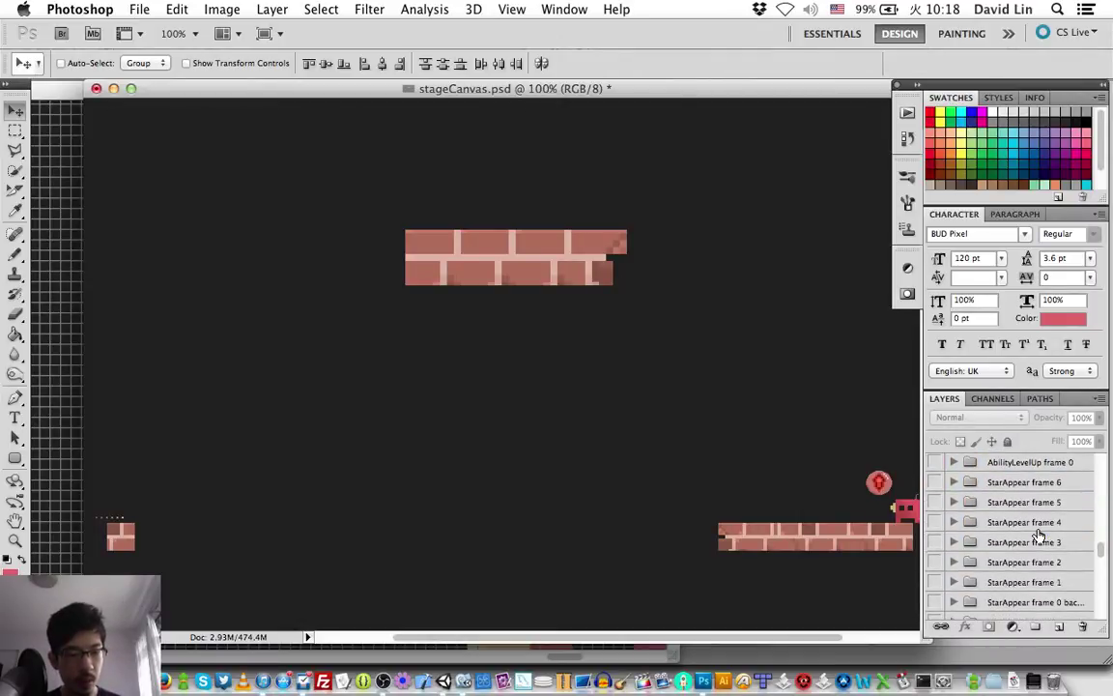
scroll(1039, 535, "down", 10)
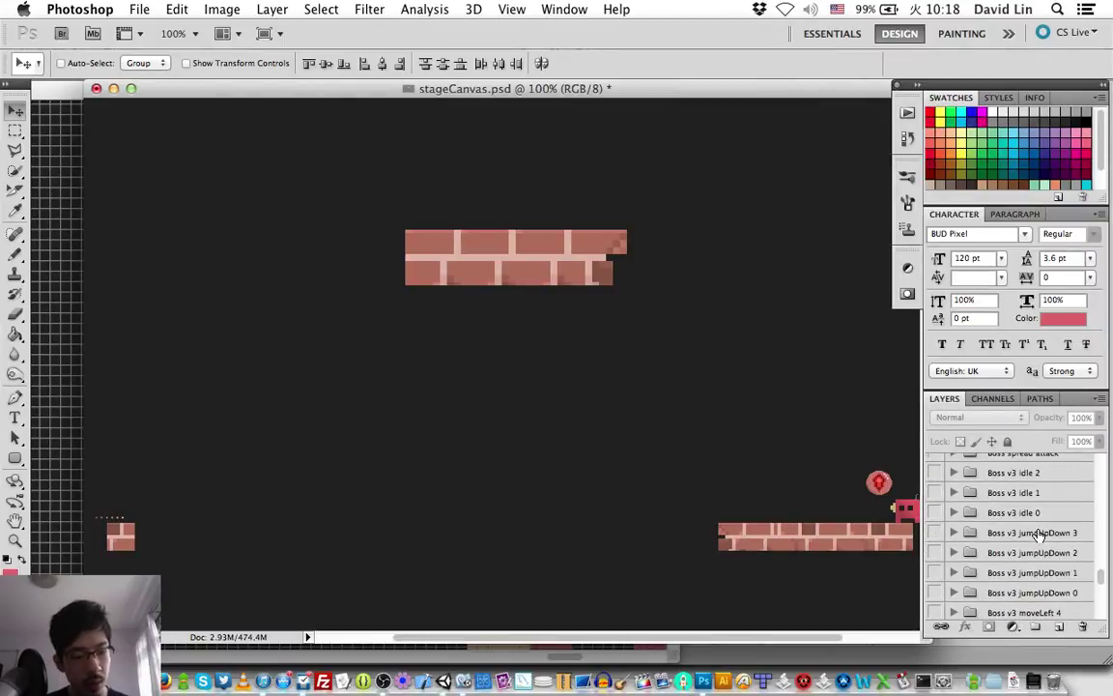
scroll(1039, 535, "up", 3)
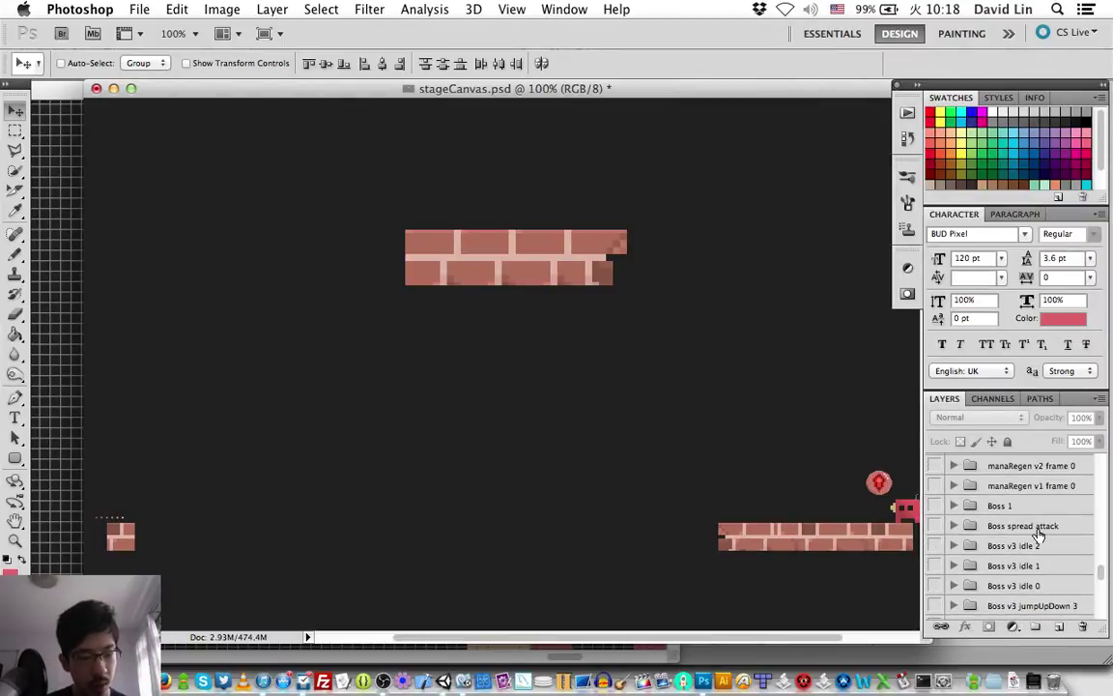
left_click(935, 546)
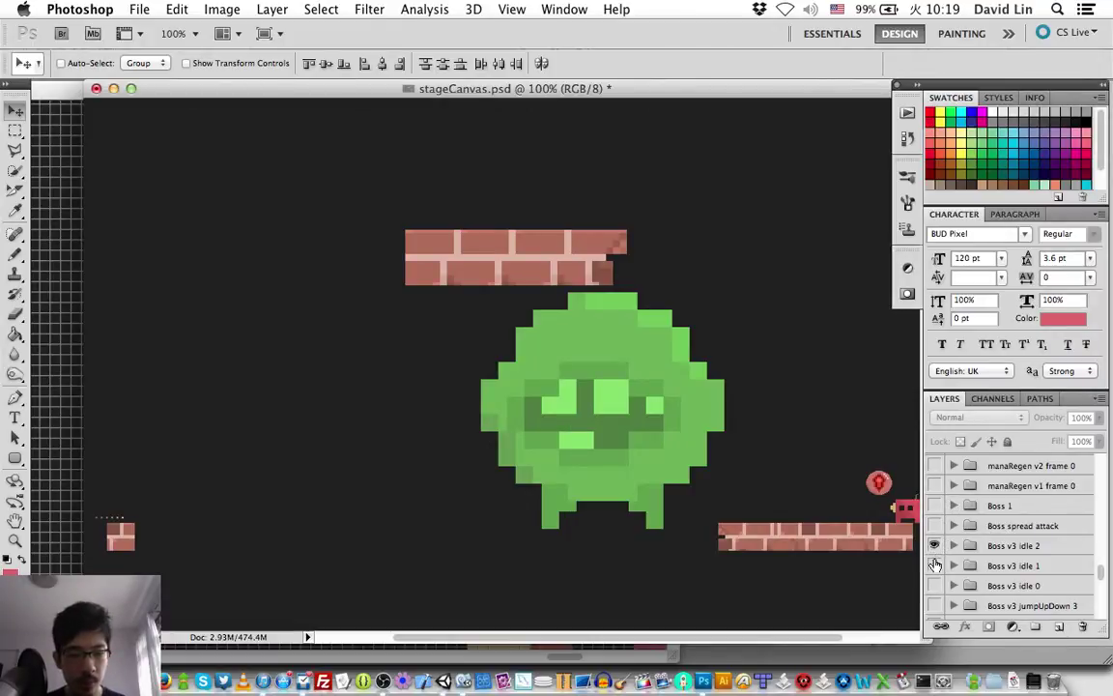
left_click(935, 565)
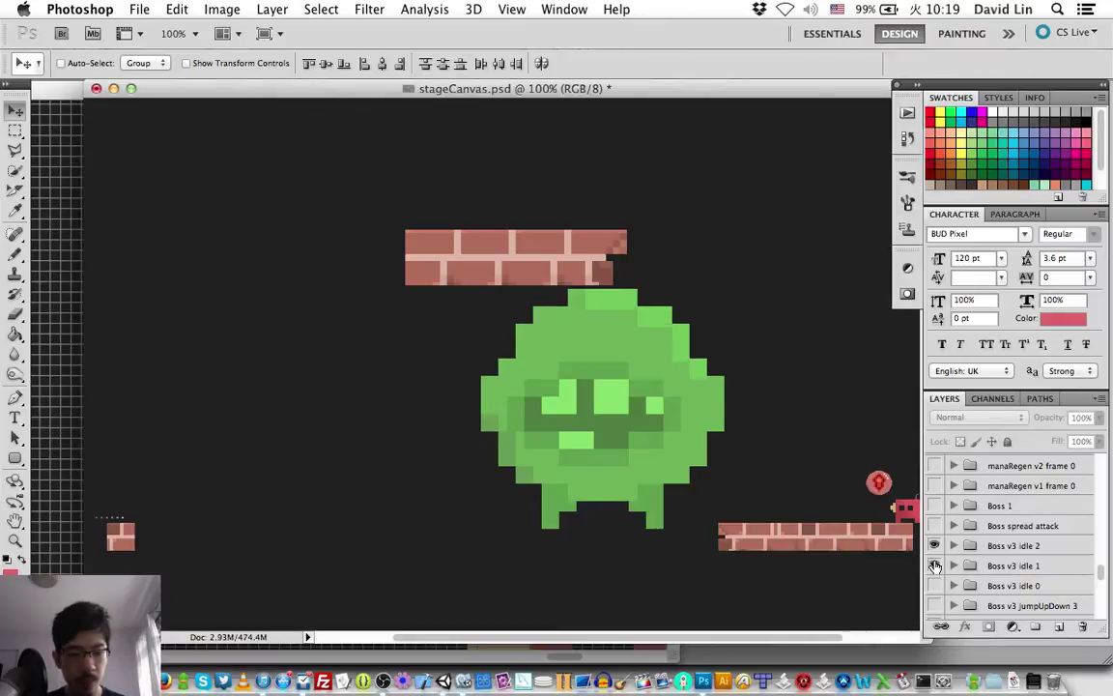
left_click(935, 566)
left_click(935, 546)
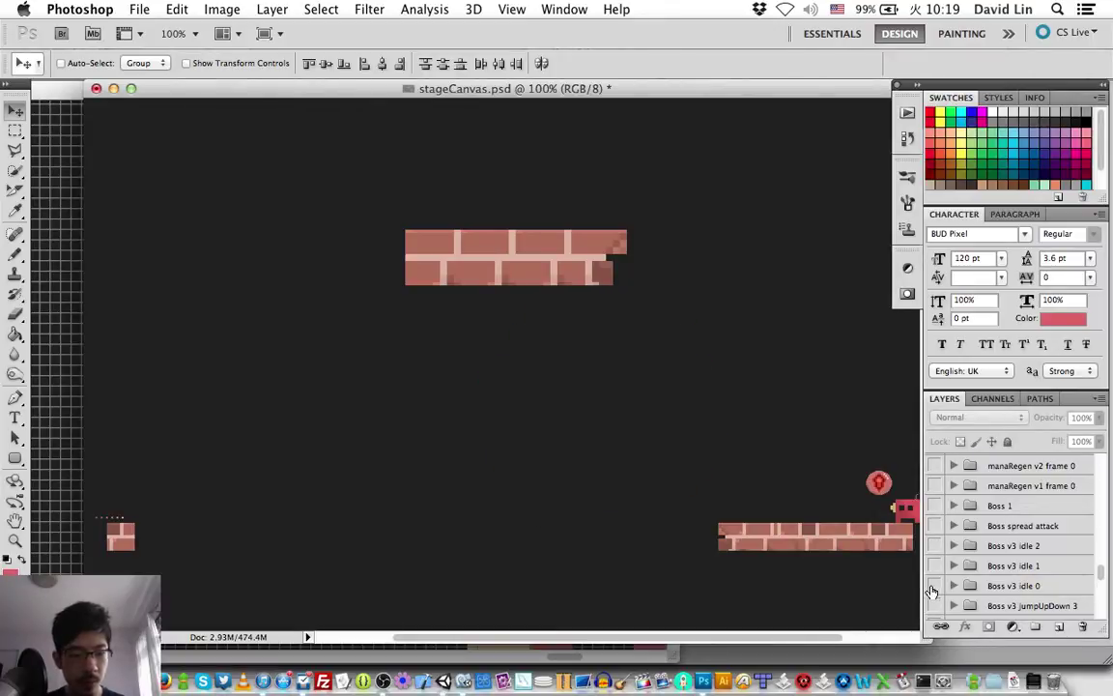
left_click(935, 586)
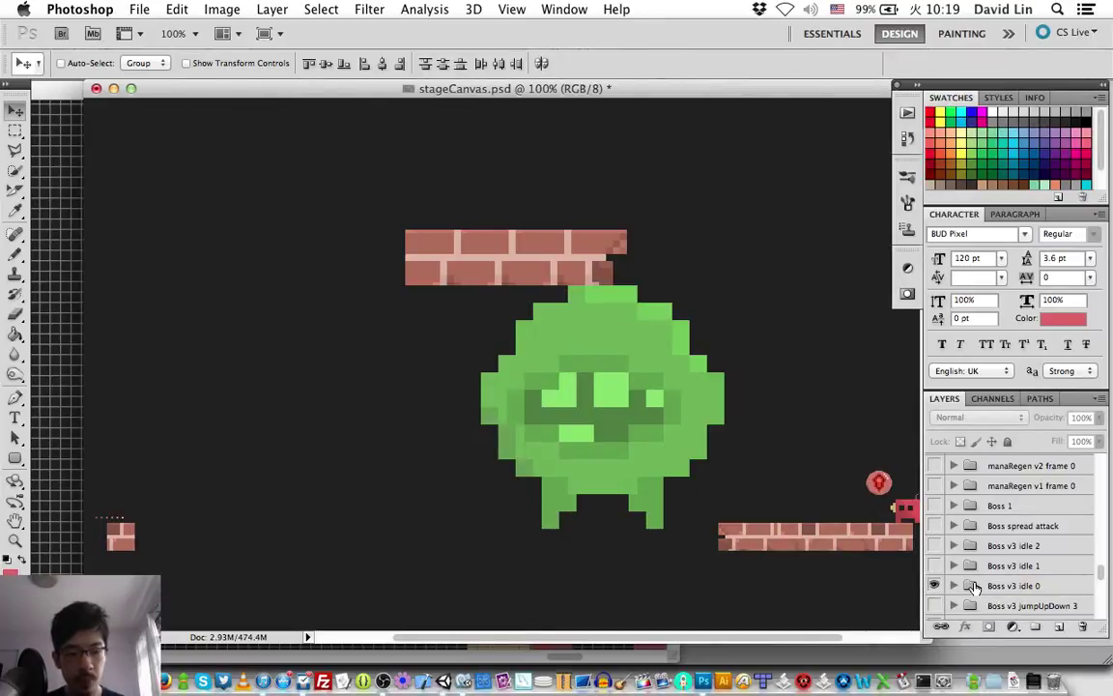
left_click(974, 587)
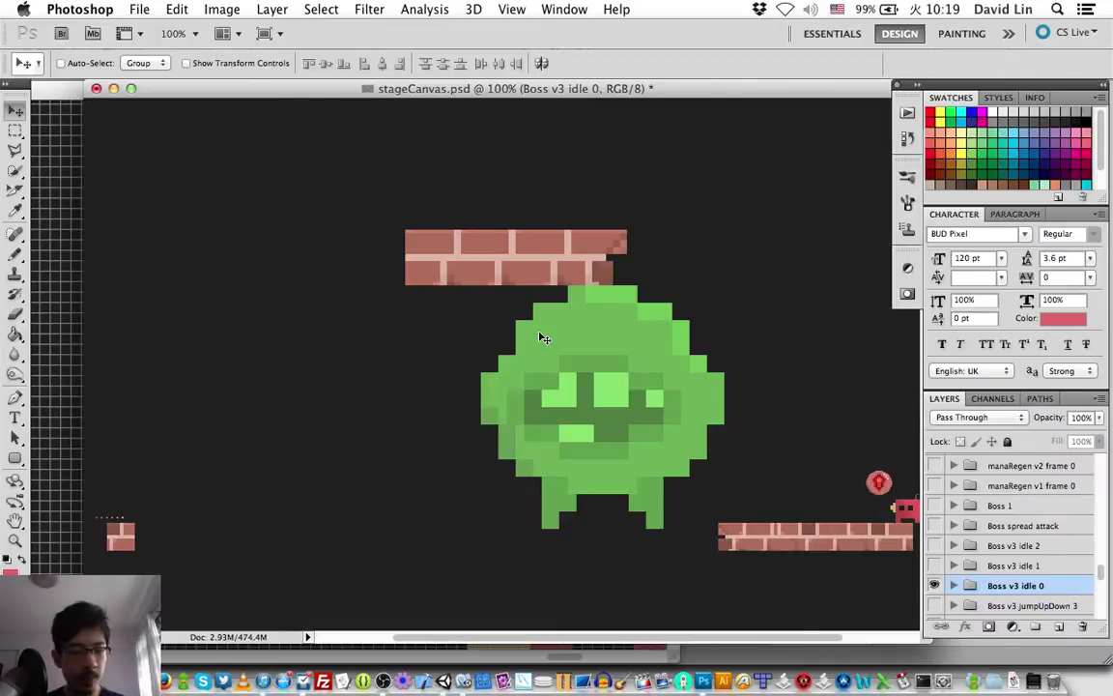
- Bring the 1200% stageCanvas.psd view in front of the 100% window
right_click(1001, 591)
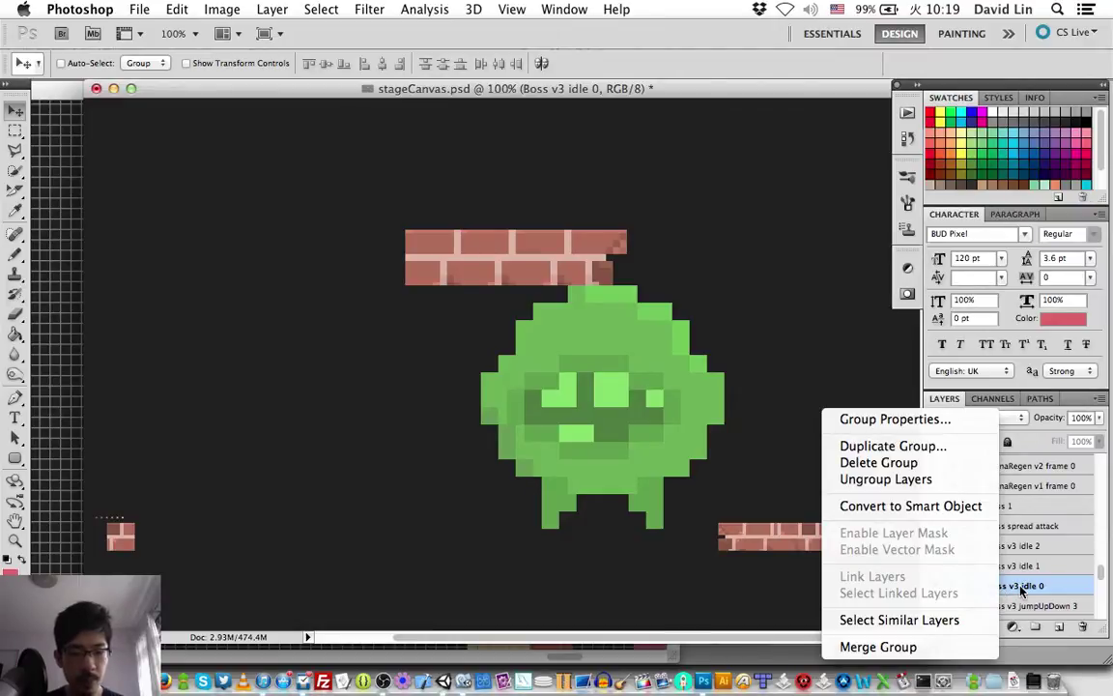
left_click(934, 586)
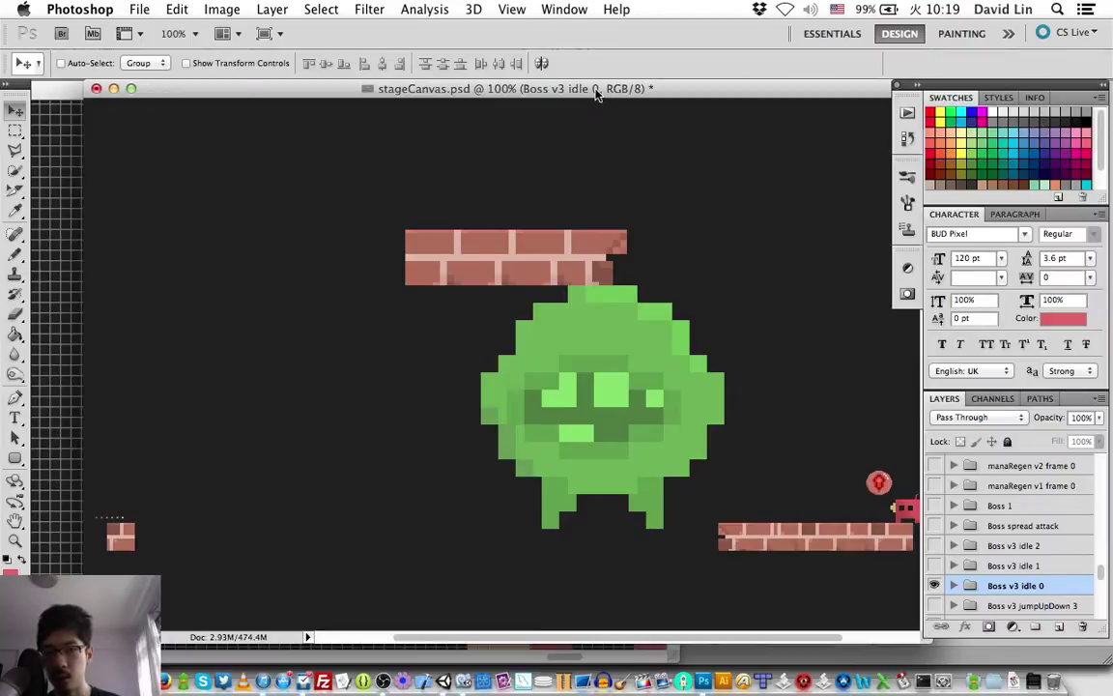
left_click_drag(597, 92, 782, 93)
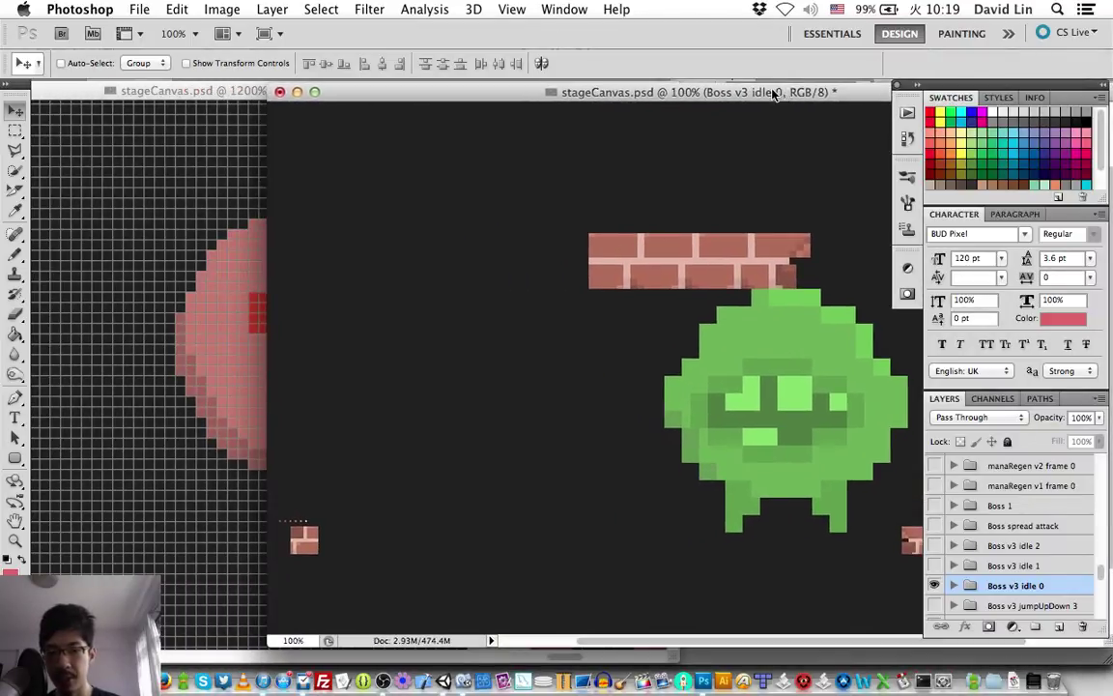
left_click(225, 92)
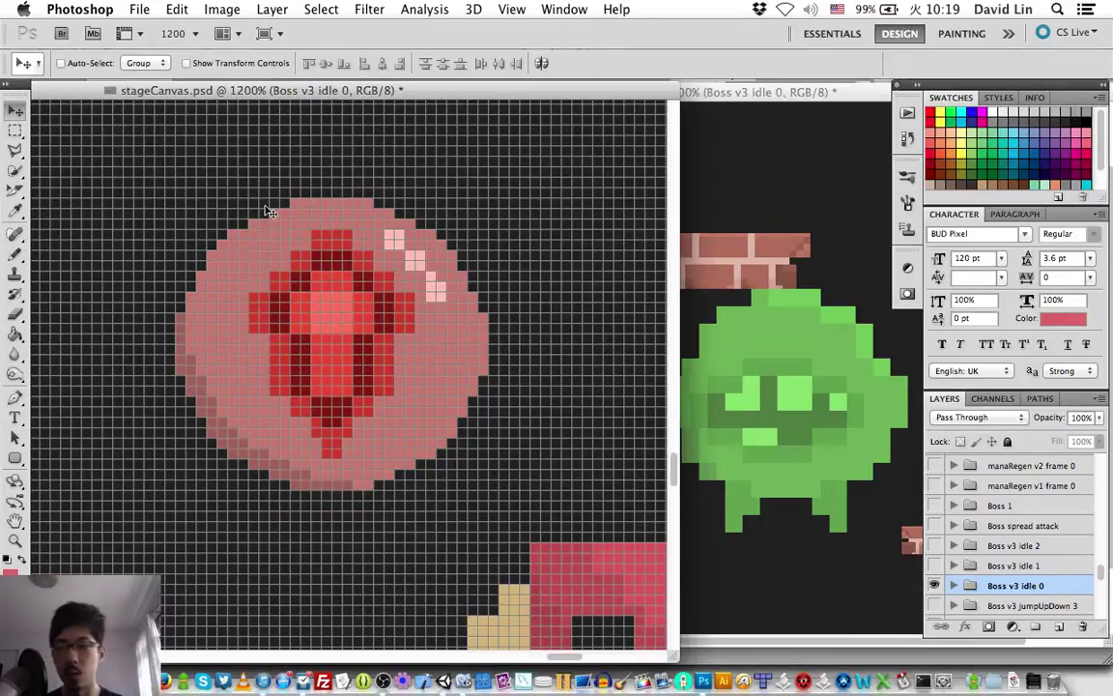
- Pan the close-up over the boss art and save stageCanvas.psd
scroll(269, 212, "left", 10)
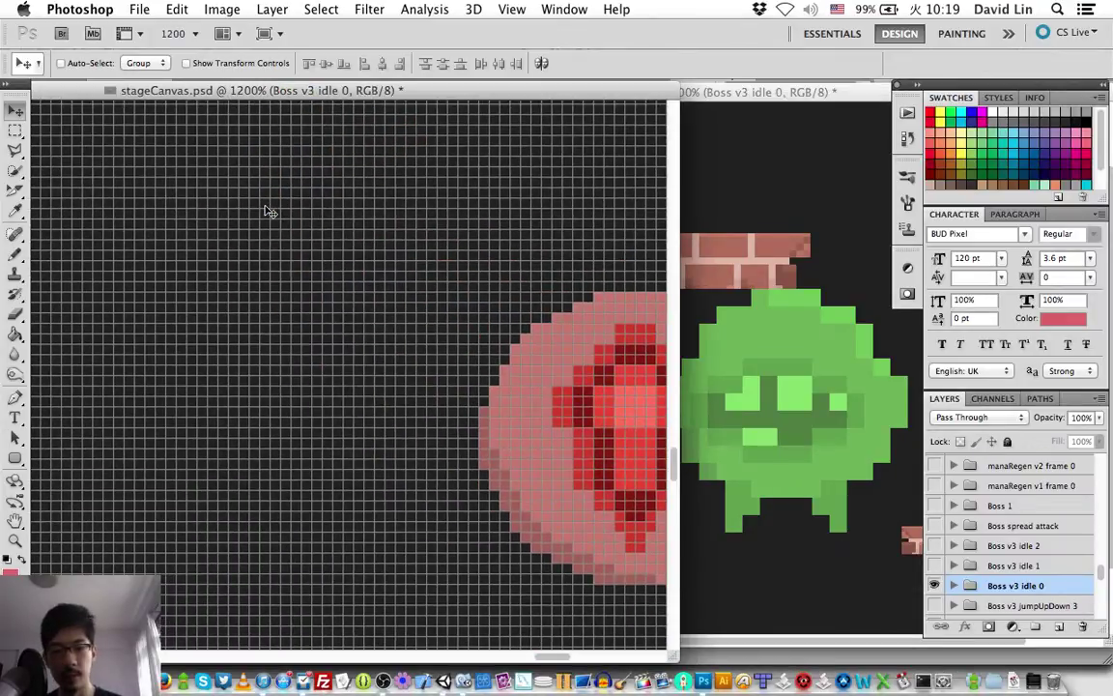
scroll(270, 211, "left", 10)
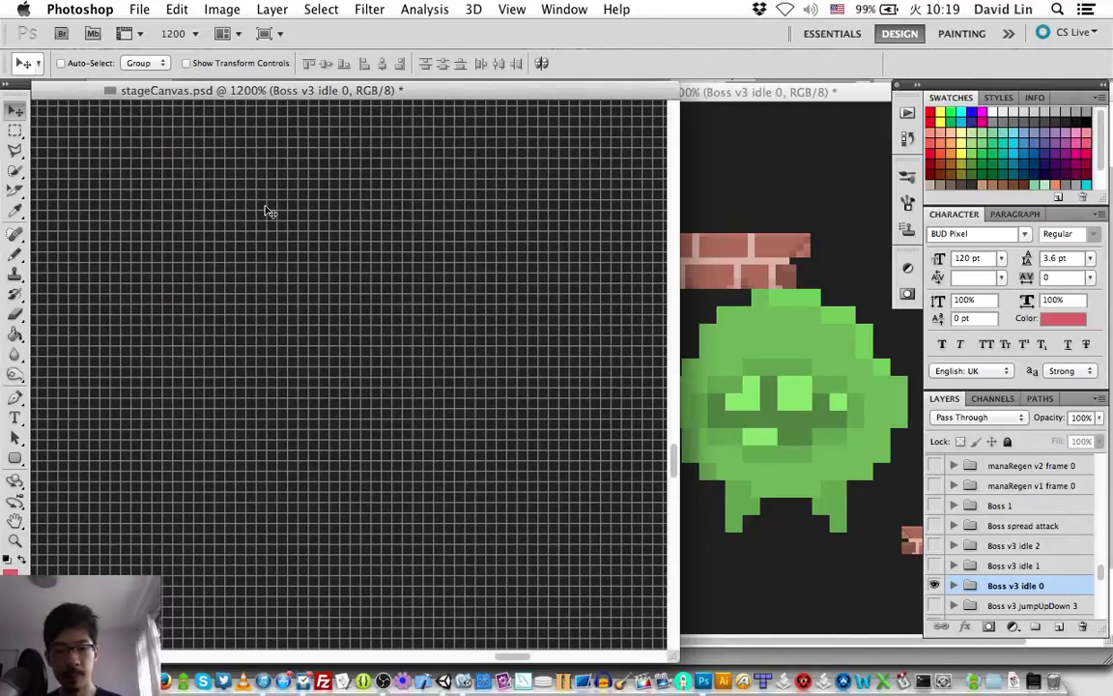
scroll(270, 211, "left", 10)
scroll(269, 212, "up", 10)
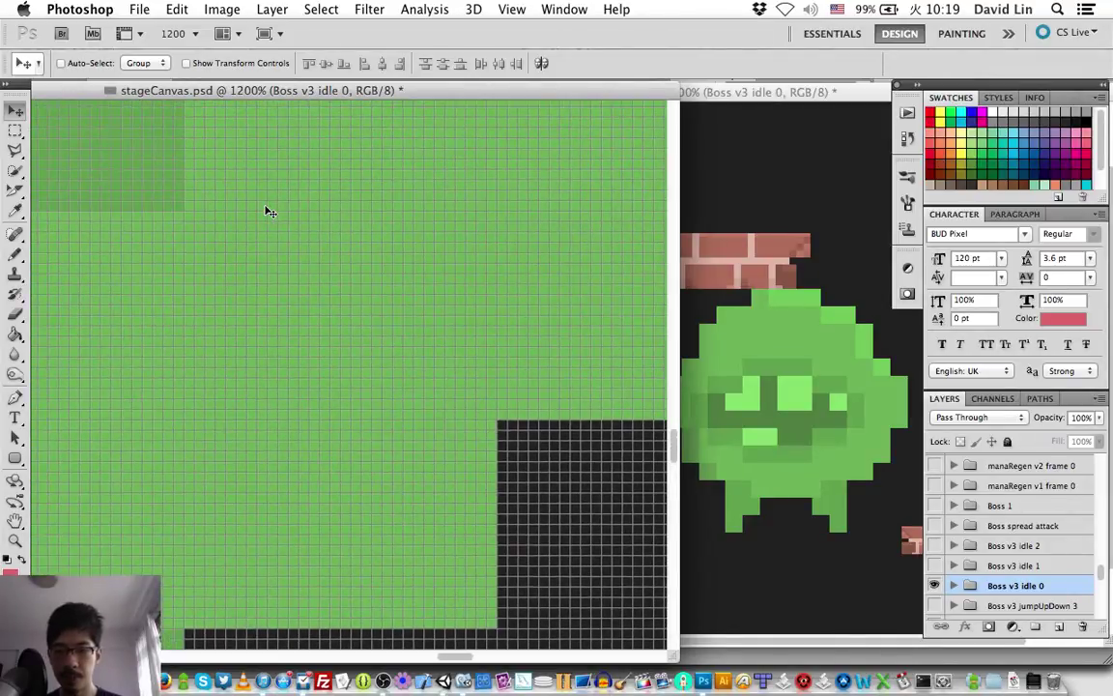
scroll(270, 211, "down", 10)
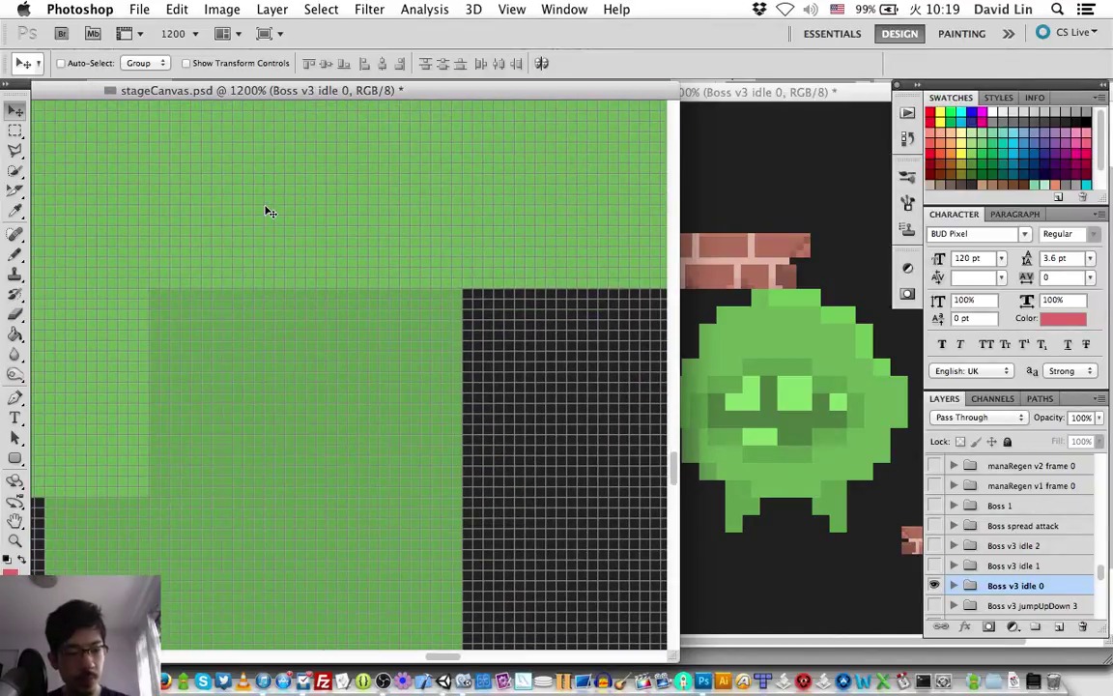
key("super+s")
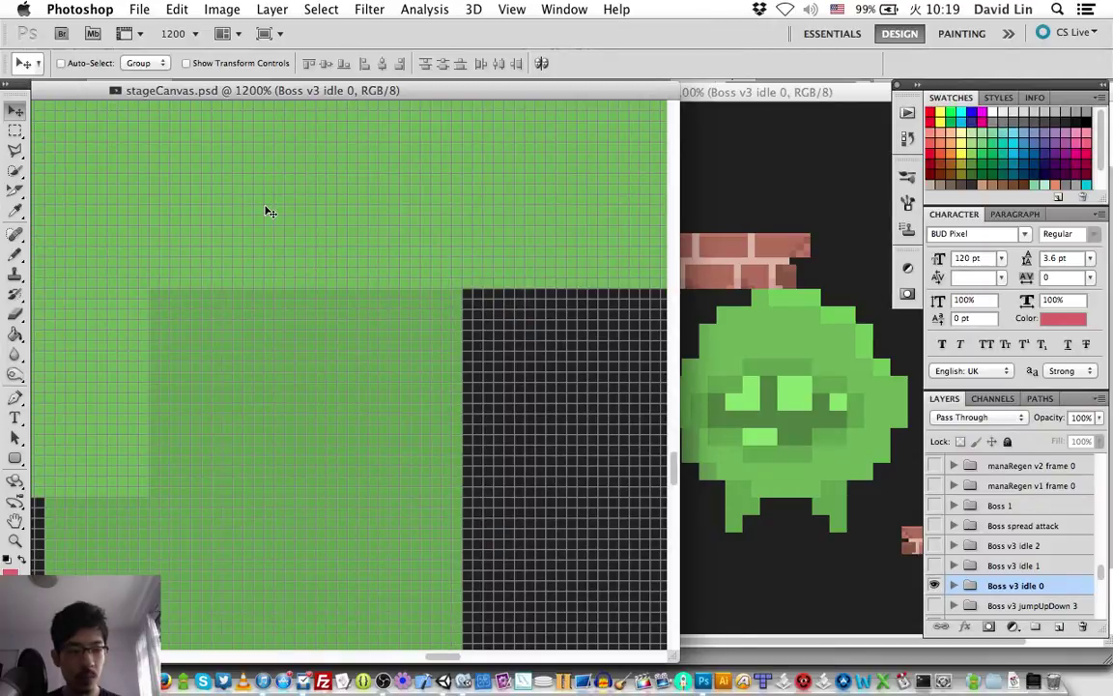
scroll(269, 211, "up", 4)
scroll(270, 212, "left", 2)
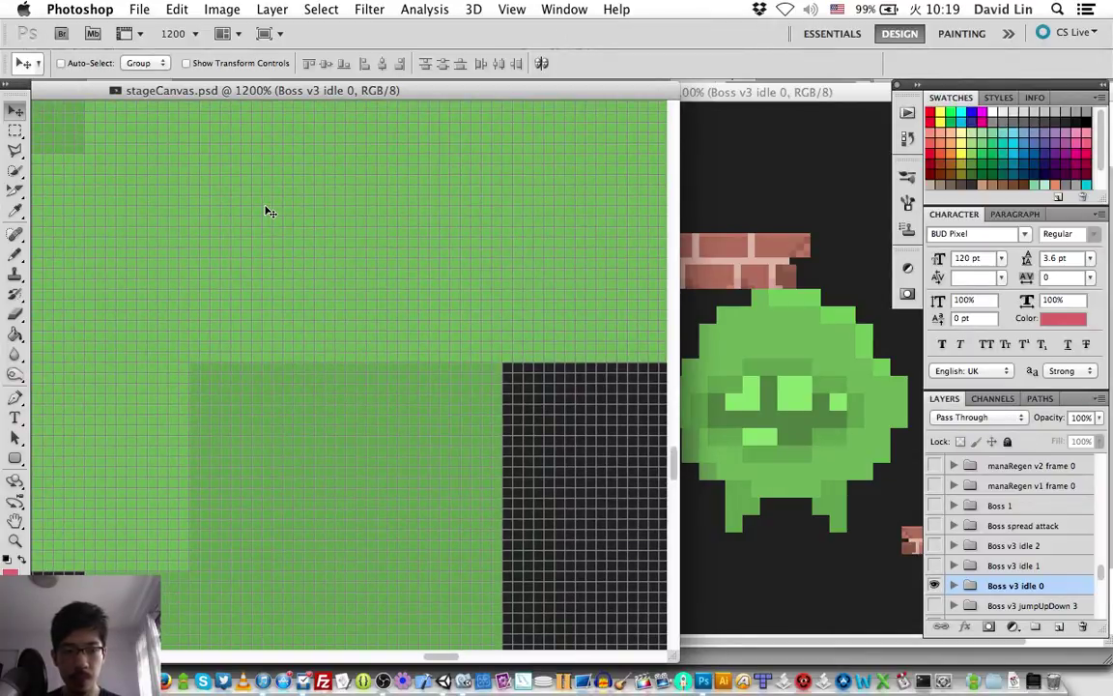
scroll(270, 211, "up", 7)
scroll(269, 212, "left", 2)
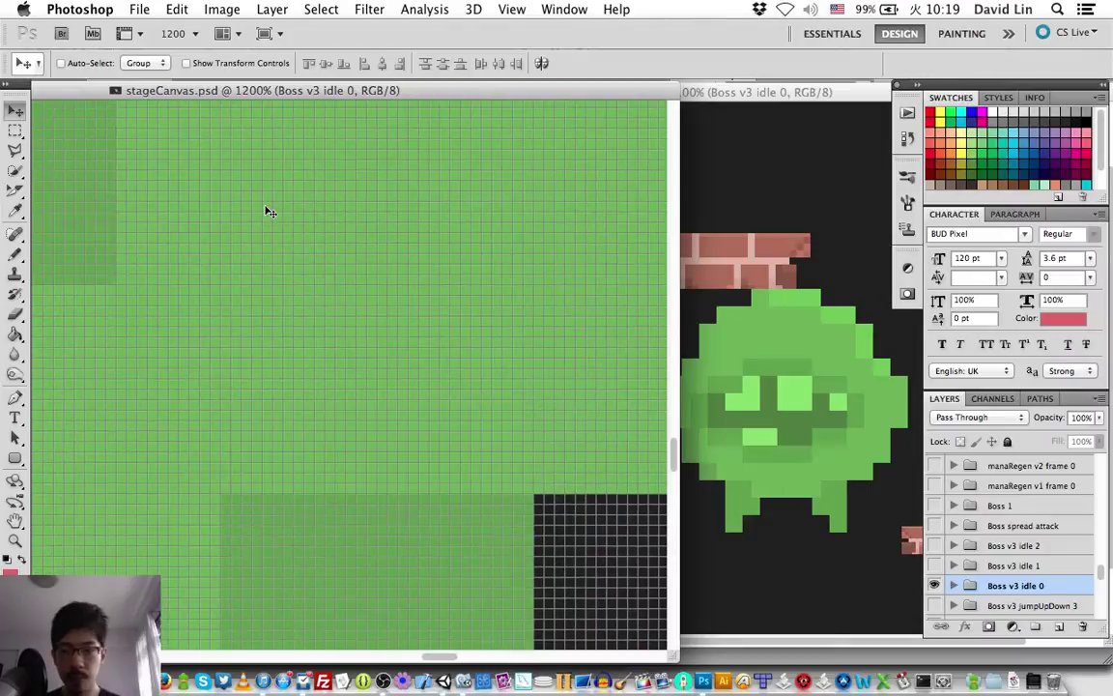
- Duplicate the Boss v3 idle 0 group as a new group named 'Boss v3 defeated 0'
right_click(1030, 587)
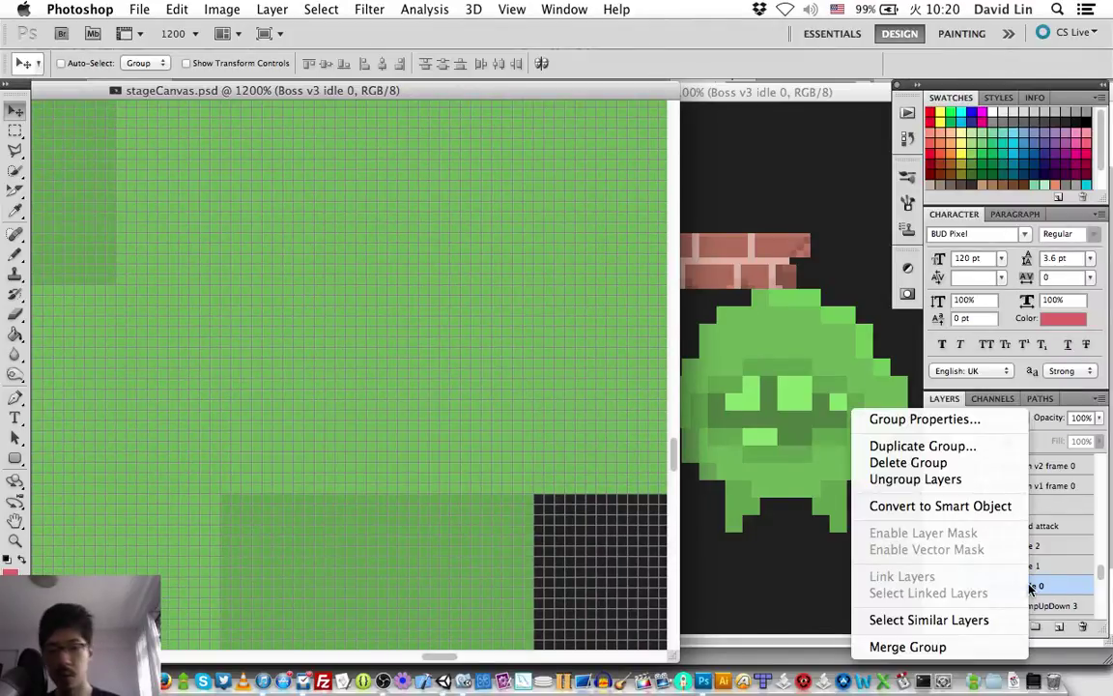
left_click(972, 455)
key("Right")
key("BackSpace")
key("BackSpace")
key("BackSpace")
key("BackSpace")
key("BackSpace")
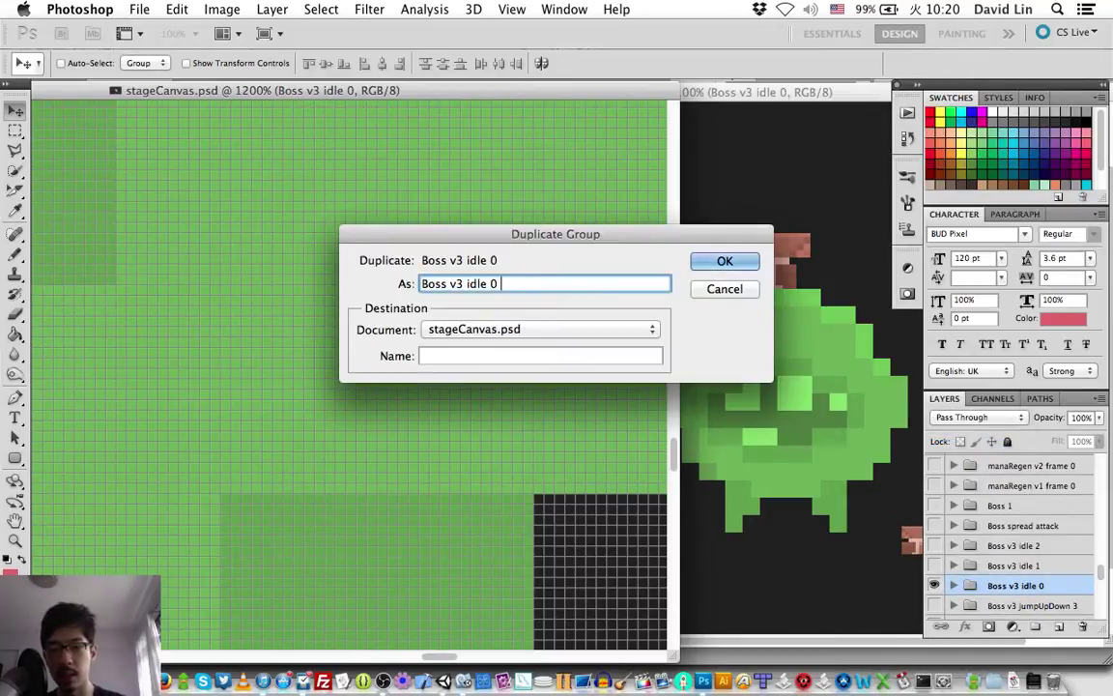
key("Left")
key("Left")
key("BackSpace")
key("BackSpace")
key("BackSpace")
key("BackSpace")
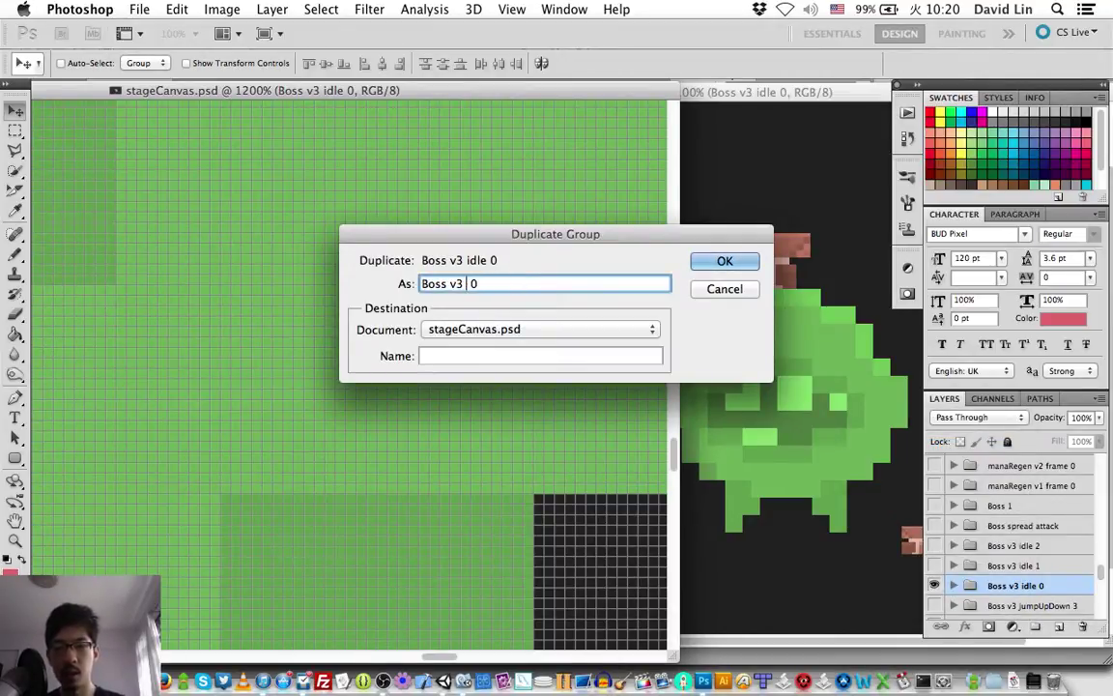
type("de")
type("feated")
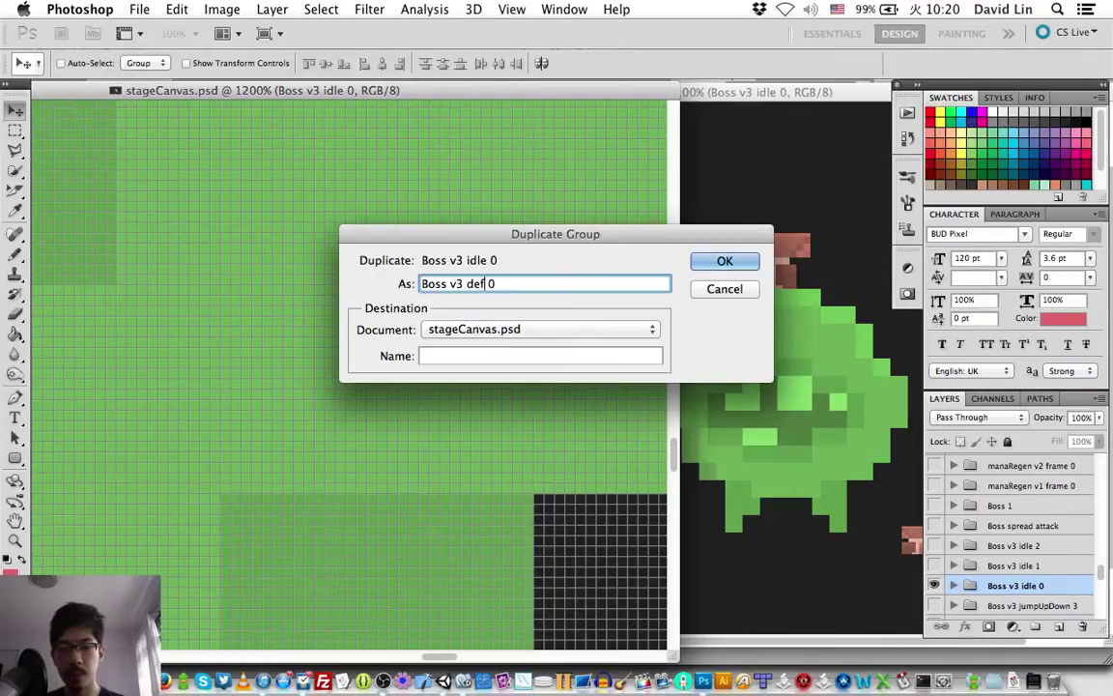
key("Return")
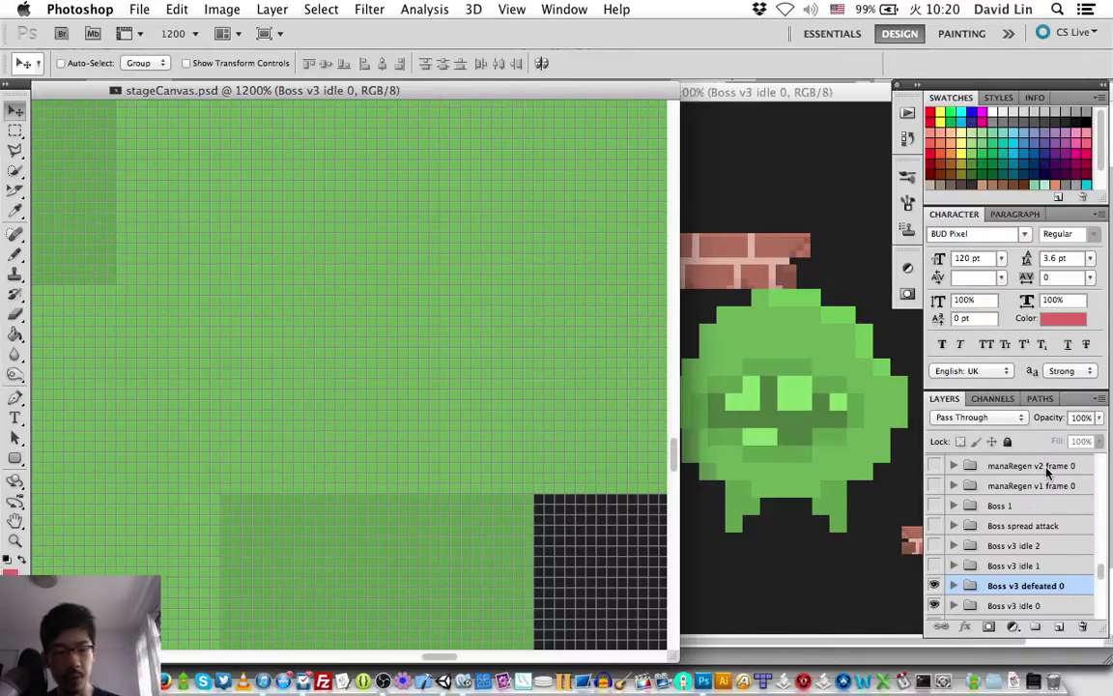
- Move Boss v3 defeated 0 above Boss v3 idle 2 in the Layers panel
left_click_drag(1054, 567, 1049, 538)
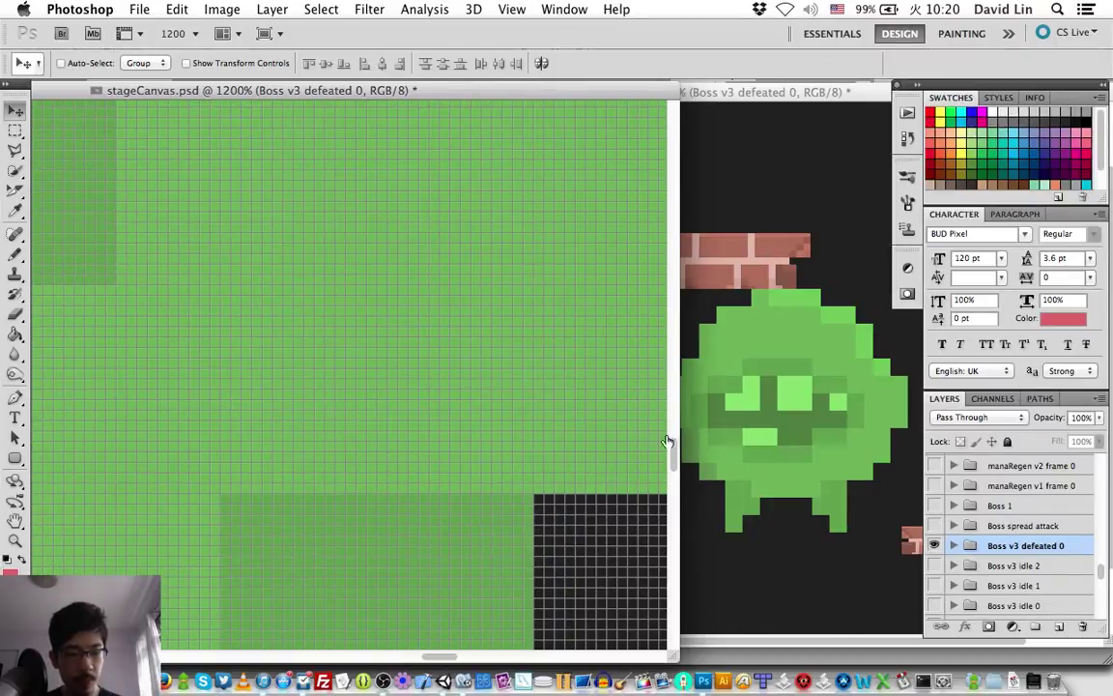
key("super+Tab")
key("super+Tab")
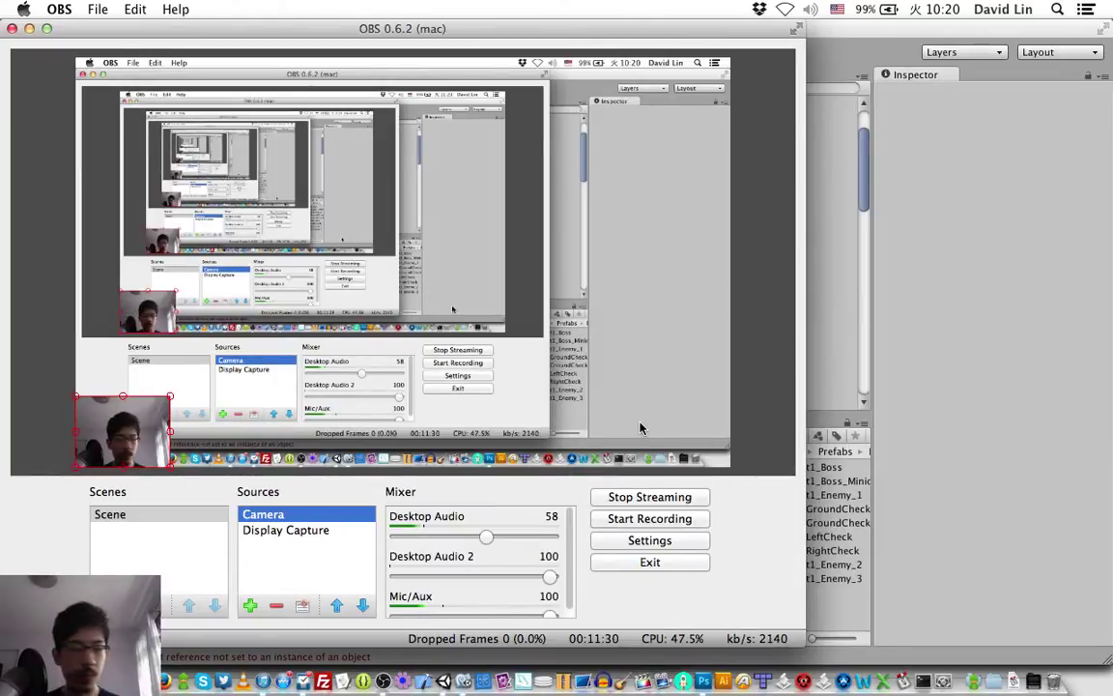
key("super+Tab")
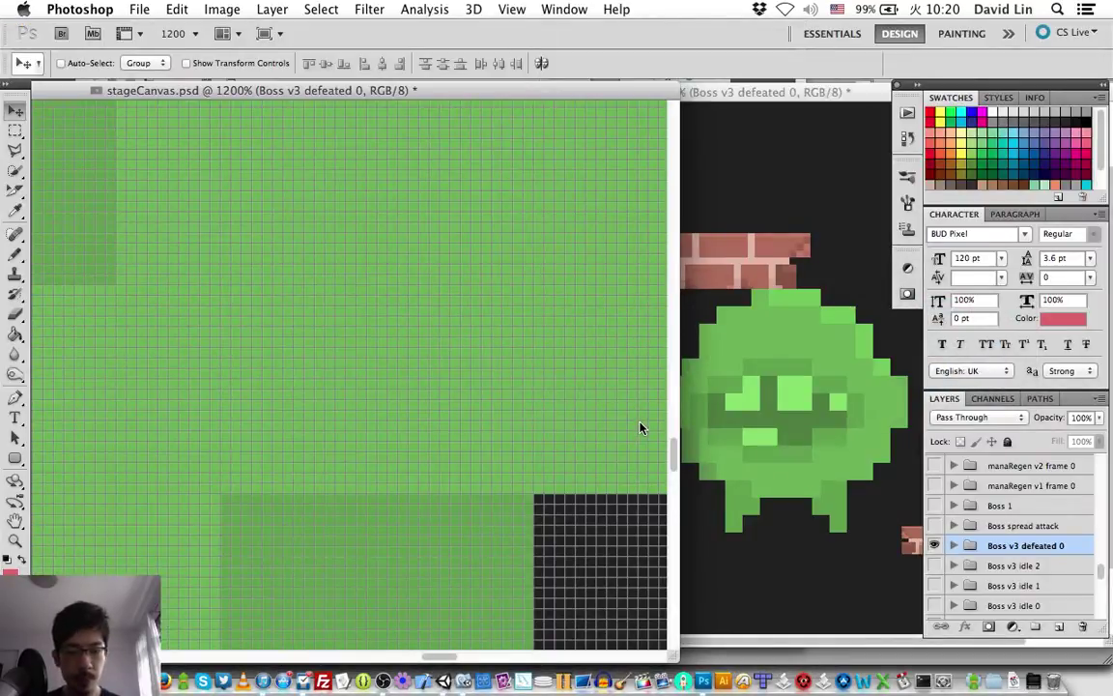
- Save stageCanvas.psd and scroll around the 1200% canvas to inspect the slime boss pixels
key("super+s")
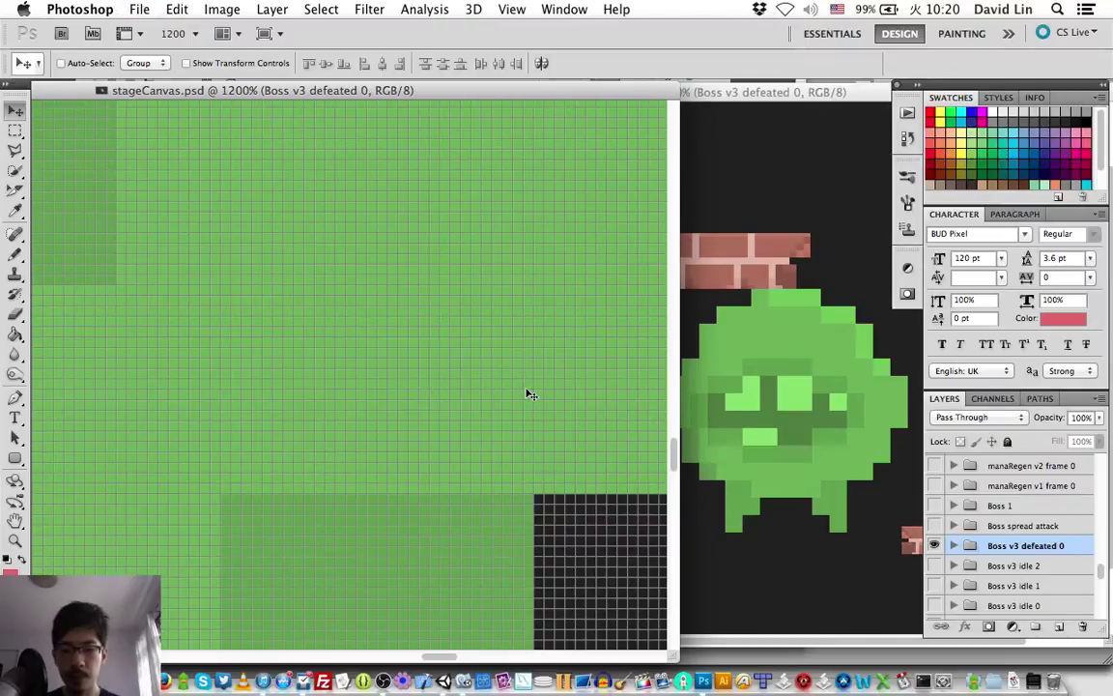
scroll(530, 394, "up", 3)
scroll(530, 395, "left", 2)
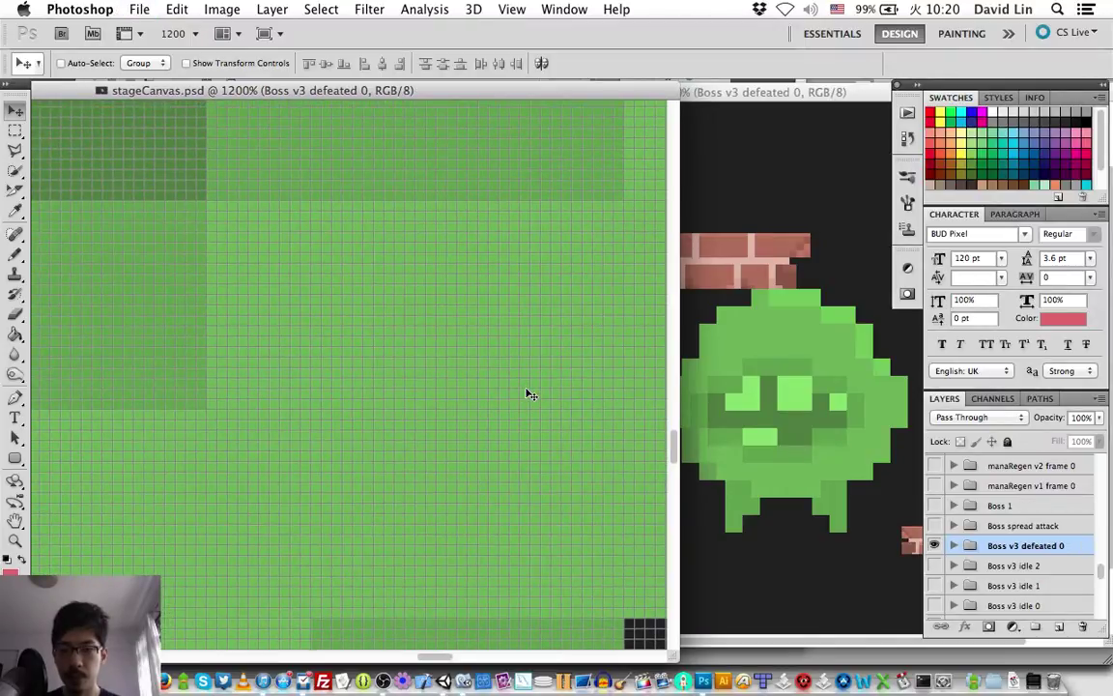
scroll(531, 394, "up", 10)
scroll(530, 394, "left", 5)
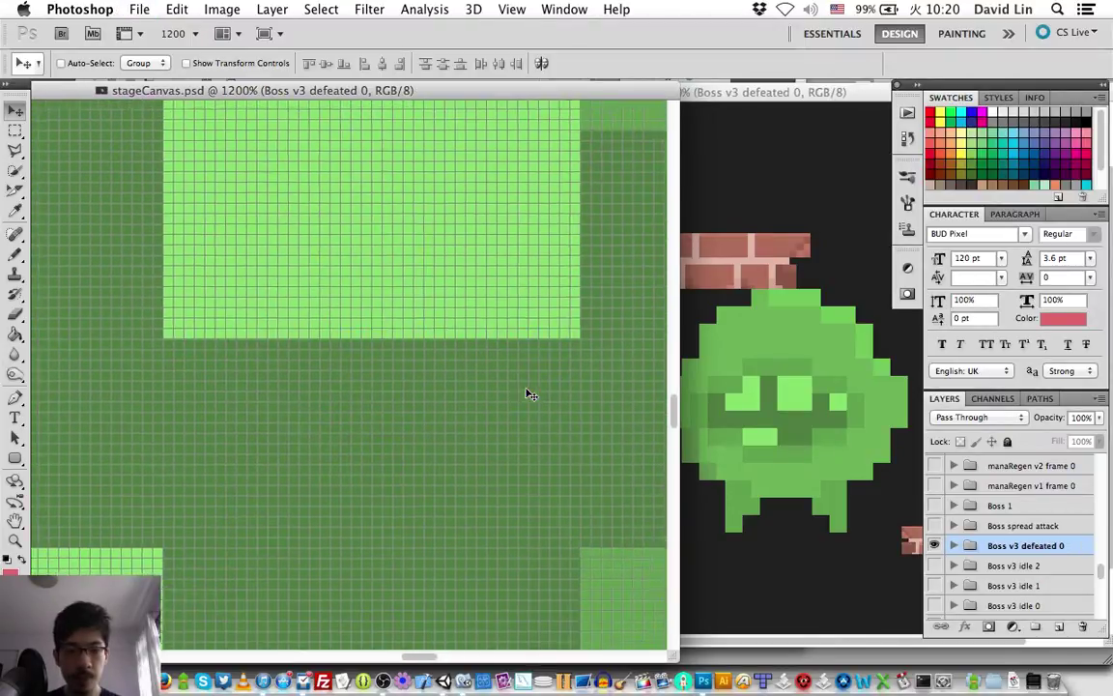
scroll(531, 394, "up", 10)
scroll(530, 395, "left", 5)
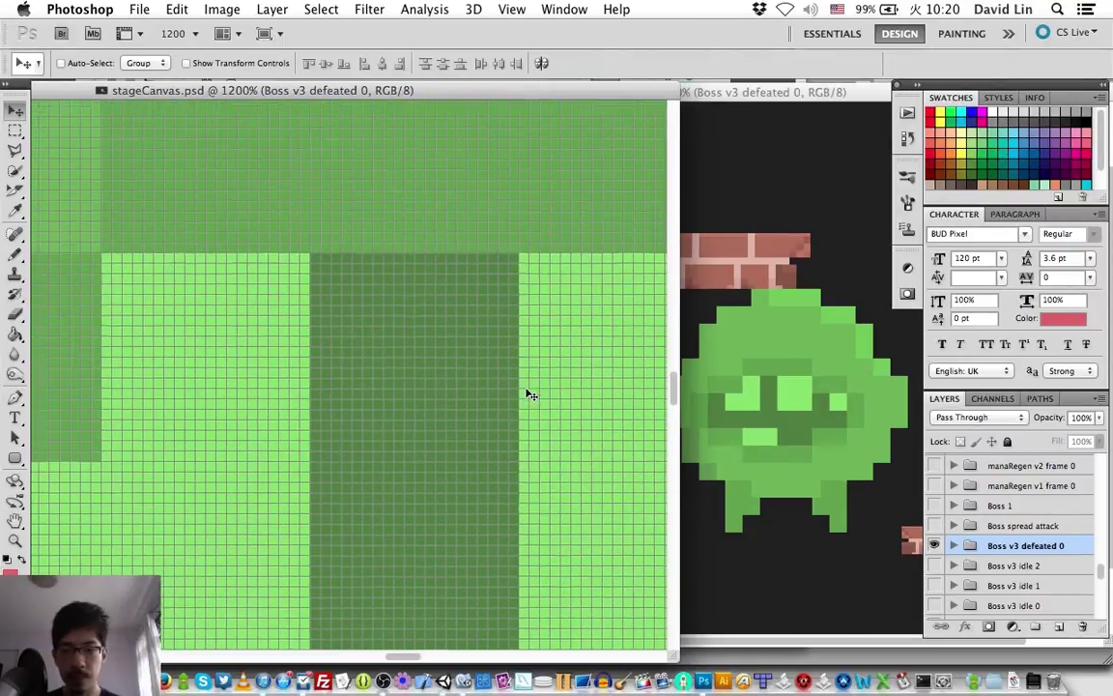
scroll(531, 395, "up", 10)
scroll(531, 394, "left", 5)
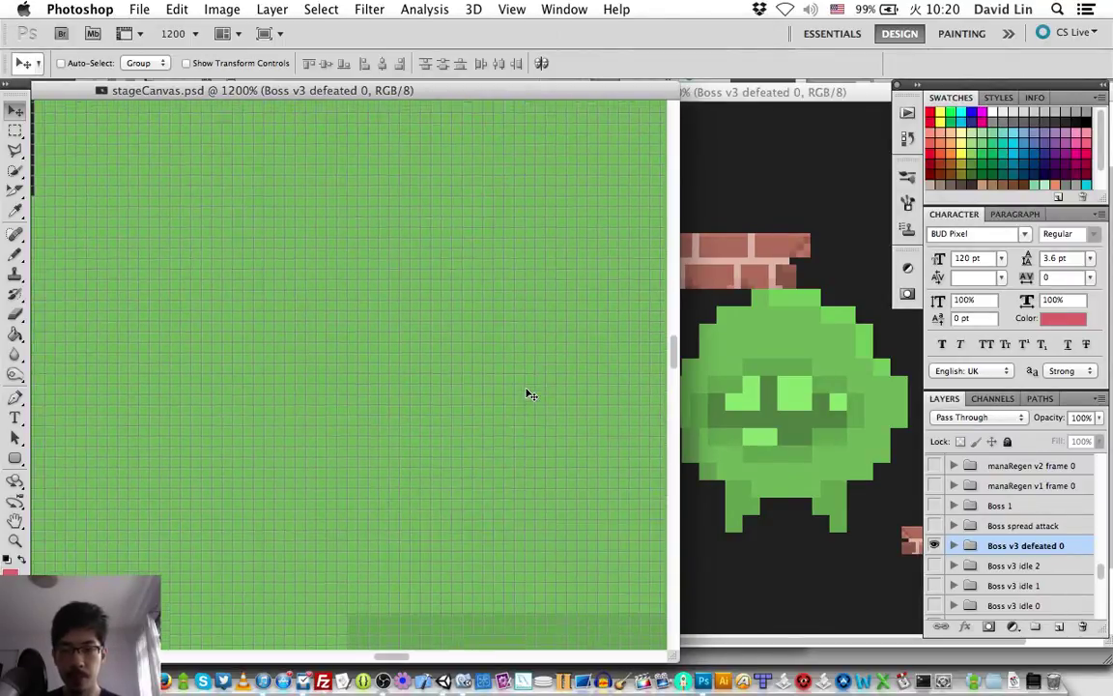
scroll(530, 394, "down", 3)
scroll(531, 394, "left", 1)
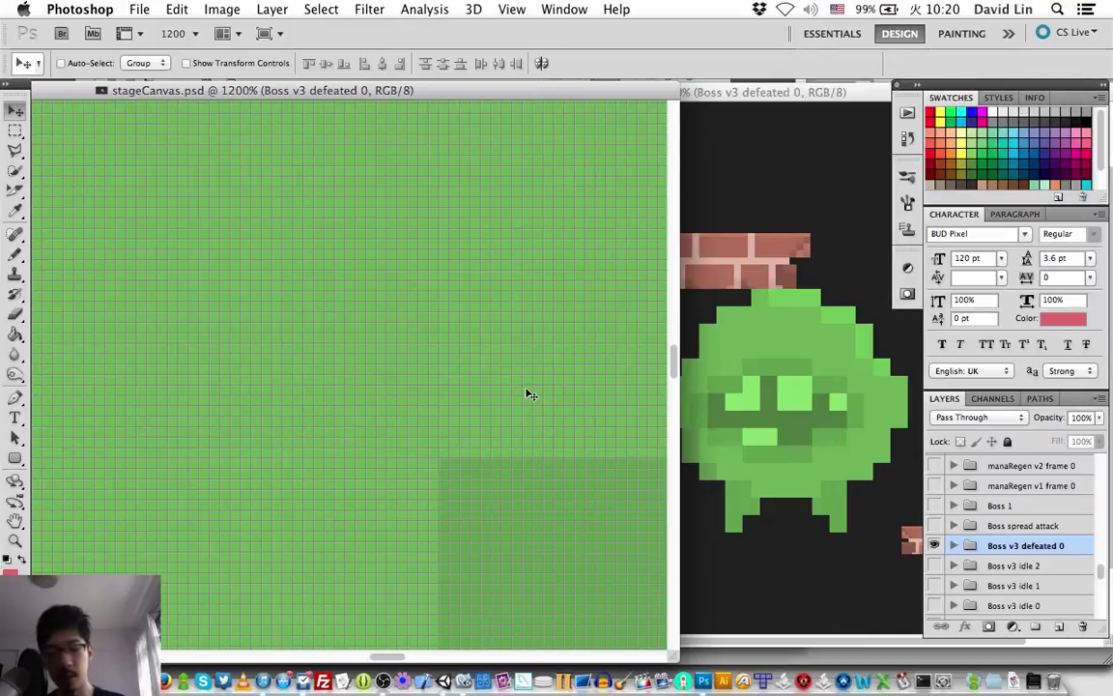
- Create a 1024×1024 Untitled-1 document in its own floating window with the grid hidden
key("super+n")
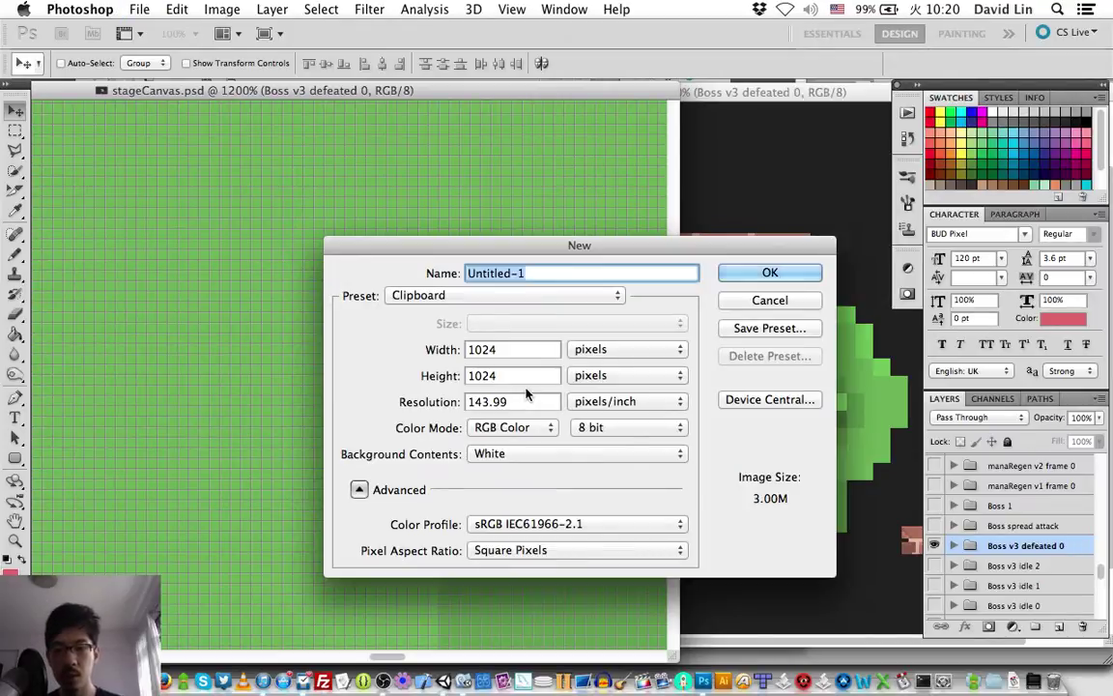
key("Return")
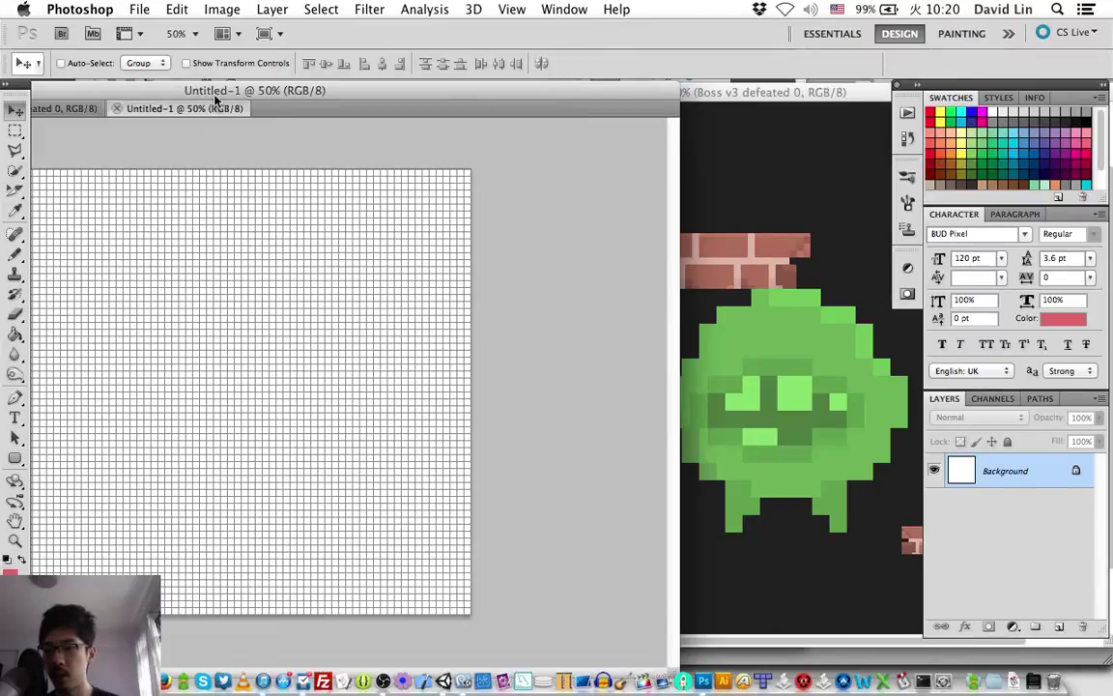
left_click_drag(214, 102, 378, 251)
key("super+apostrophe")
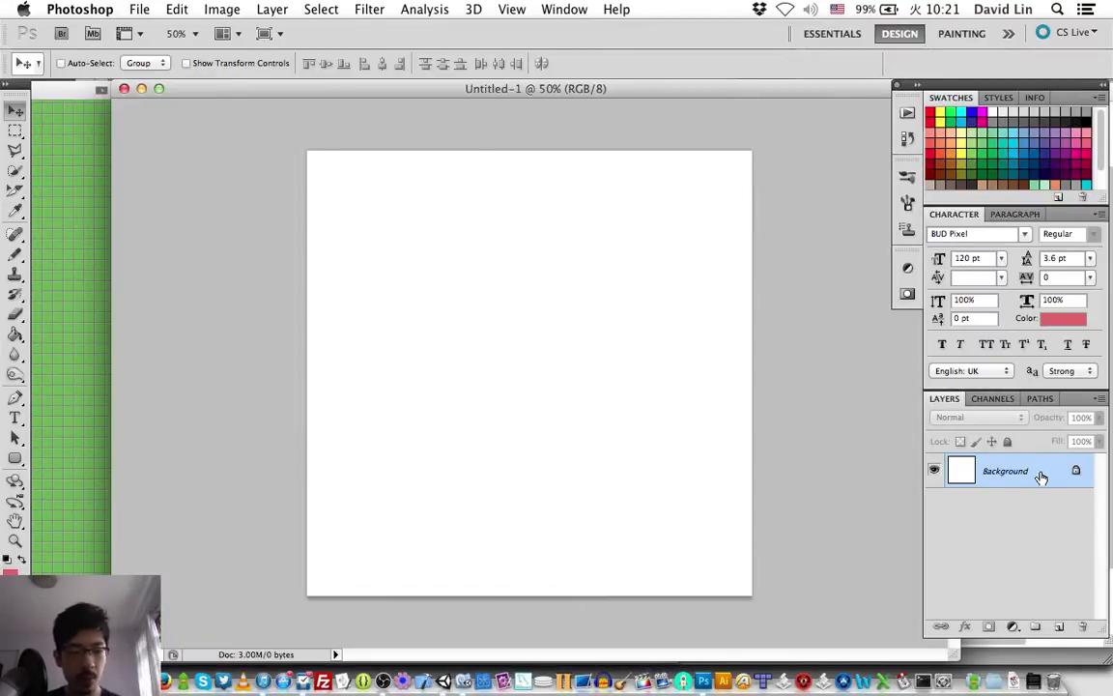
- Add an empty Layer 1 and set the foreground colour to black (000000) for pencil drawing
key("super+shift+n")
key("Return")
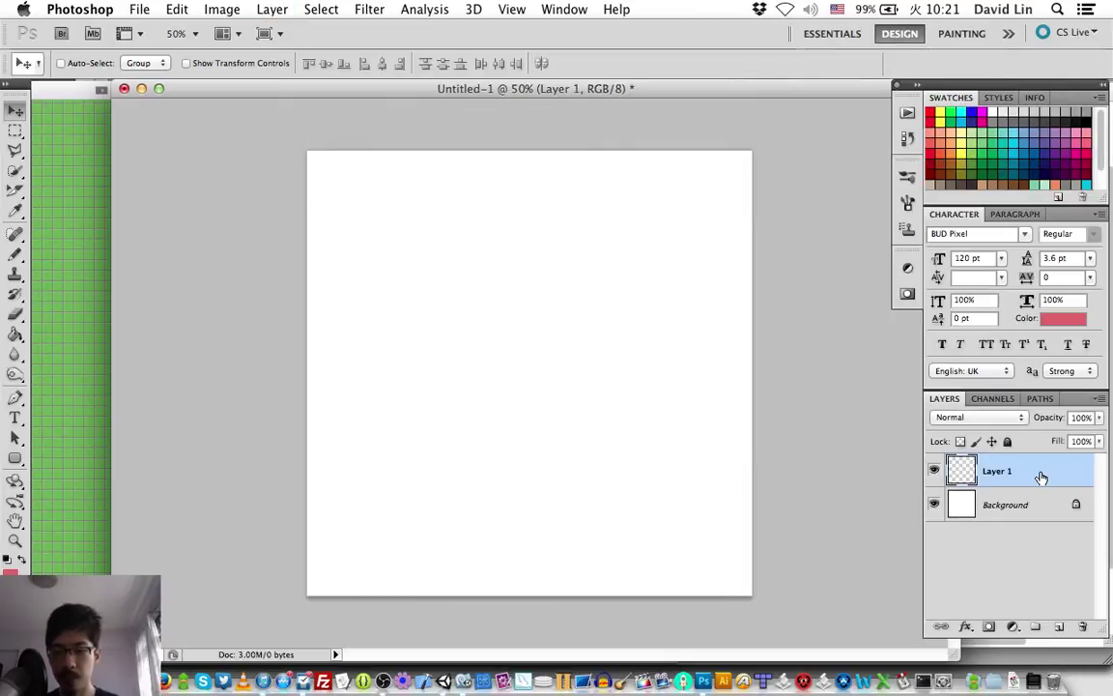
key("x")
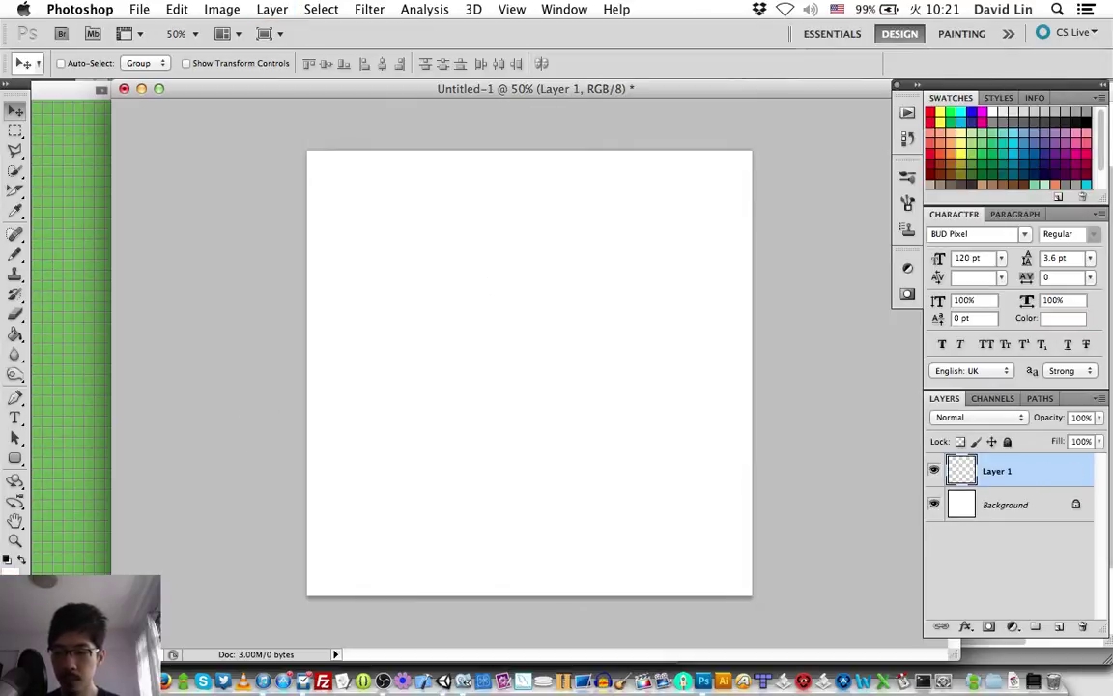
left_click(13, 578)
mouse_move(519, 519)
left_mouse_down()
mouse_move(460, 535)
mouse_move(426, 569)
left_mouse_up()
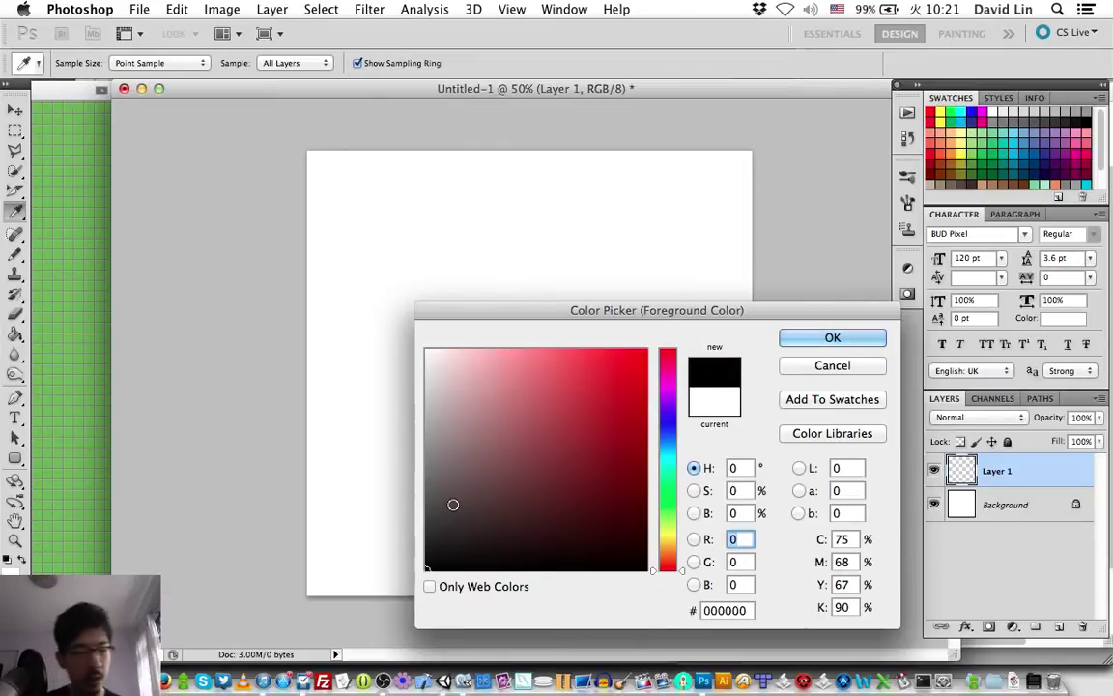
key("Return")
key("b")
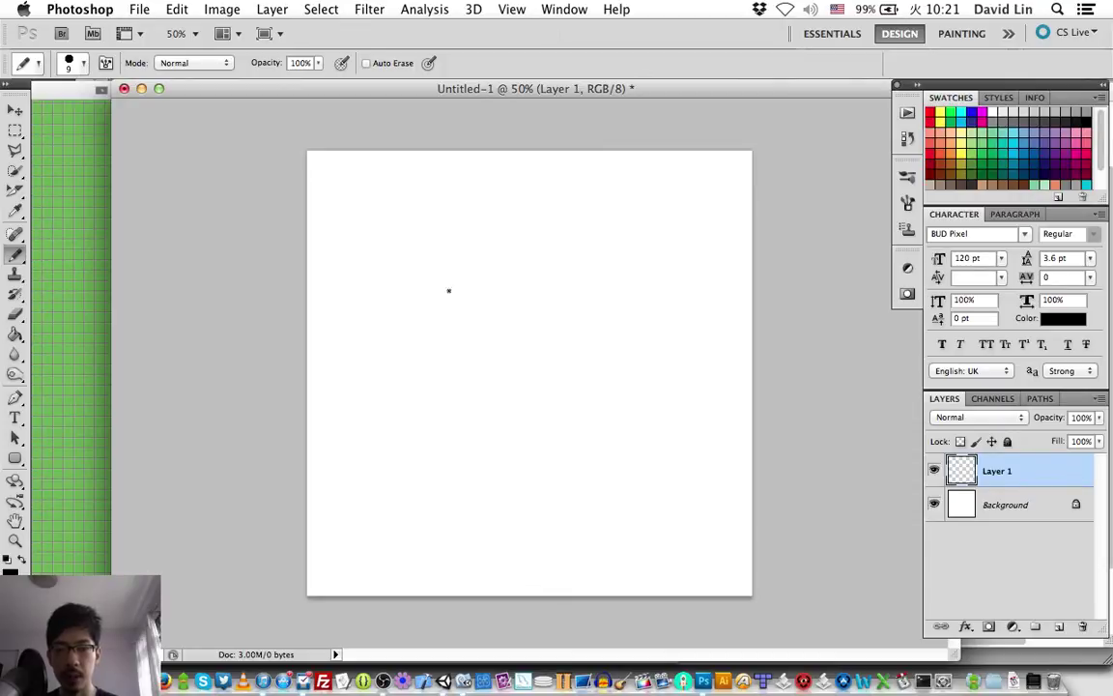
- Sketch a round creature with two legs and a zigzag-toothed mouth on Layer 1
mouse_move(451, 263)
left_mouse_down()
mouse_move(425, 386)
mouse_move(606, 410)
mouse_move(527, 228)
mouse_move(441, 267)
left_mouse_up()
mouse_move(472, 419)
left_mouse_down()
mouse_move(491, 464)
mouse_move(515, 431)
mouse_move(617, 454)
mouse_move(620, 418)
left_mouse_up()
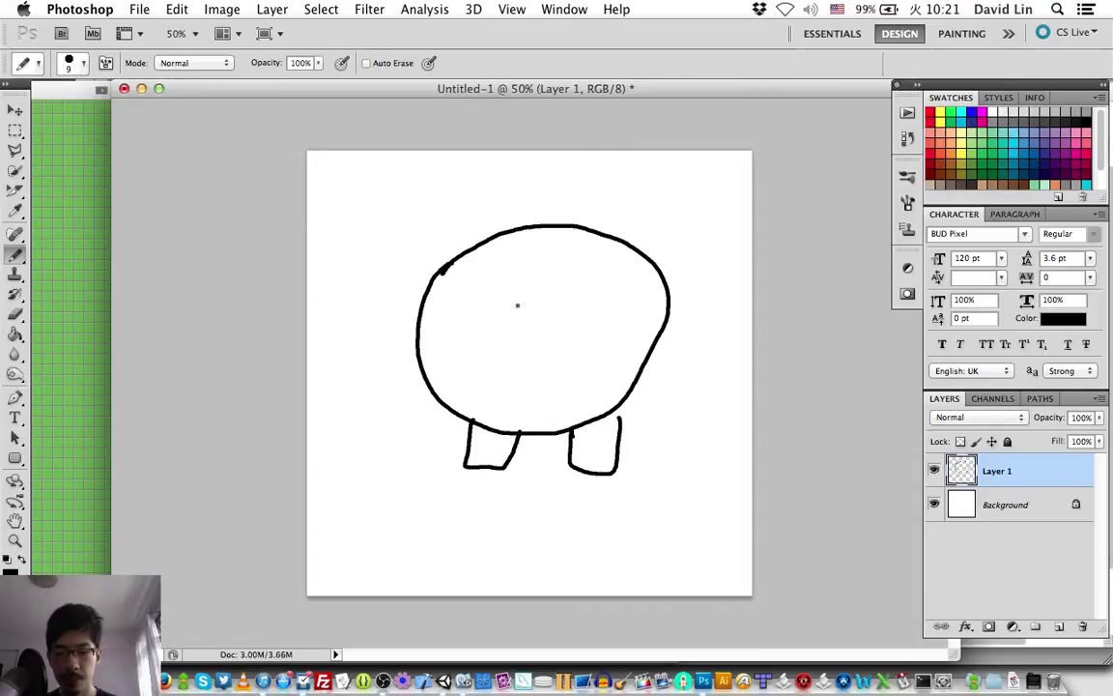
mouse_move(507, 307)
left_mouse_down()
mouse_move(472, 323)
mouse_move(594, 382)
mouse_move(508, 307)
mouse_move(531, 319)
mouse_move(609, 307)
left_mouse_up()
mouse_move(514, 360)
left_mouse_down()
mouse_move(480, 389)
mouse_move(593, 375)
left_mouse_up()
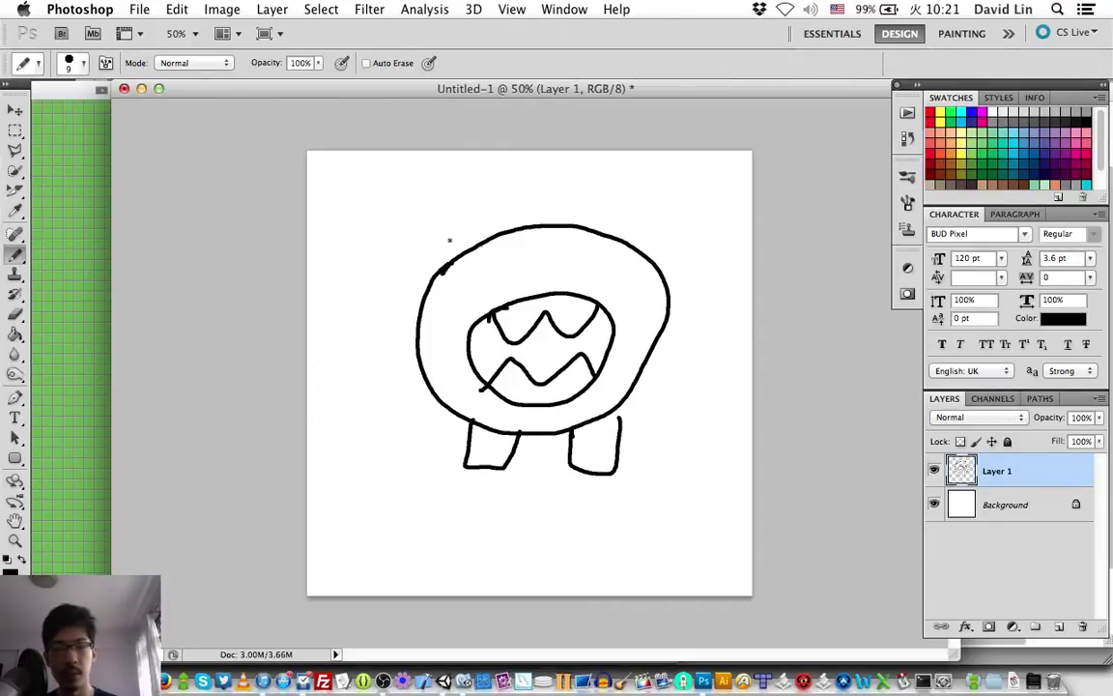
- On a new Layer 2, draw a left-pointing arrow by the body and a right-pointing arrow by the legs
key("super+shift+n")
key("Return")
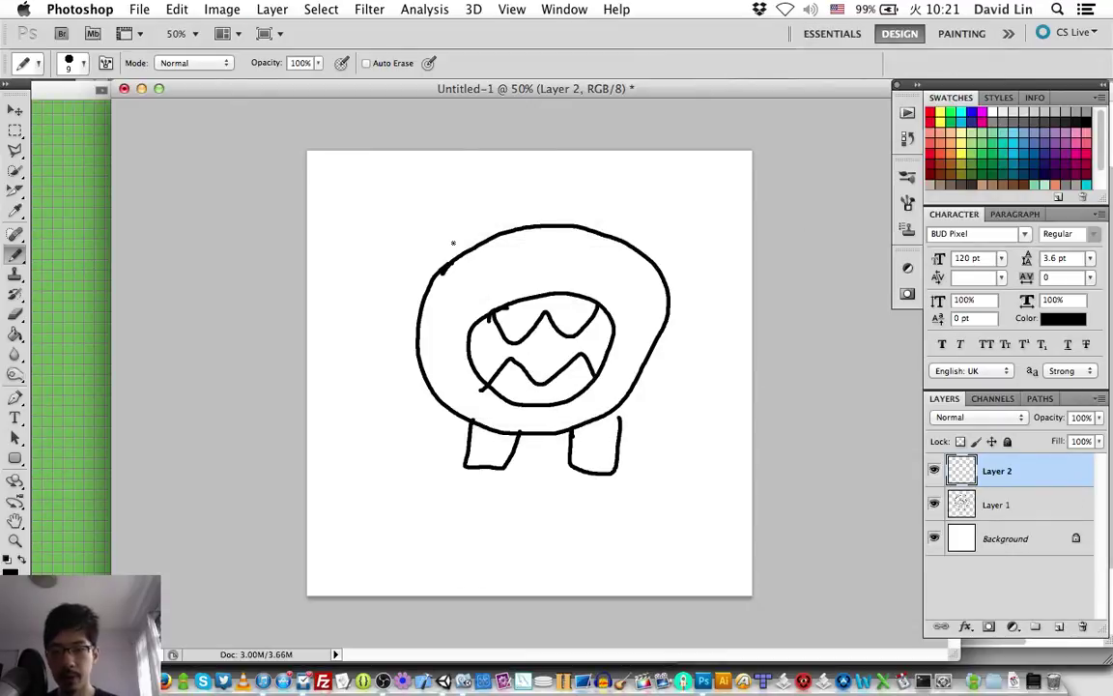
left_click_drag(454, 246, 415, 248)
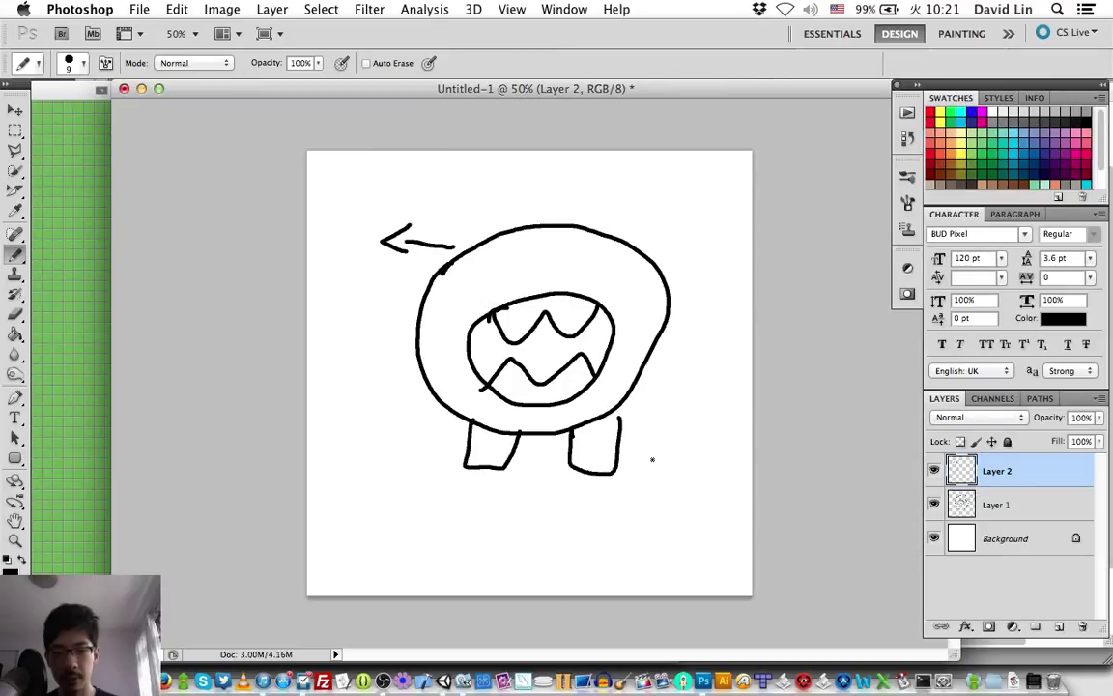
left_click_drag(647, 461, 715, 469)
left_click_drag(692, 457, 692, 481)
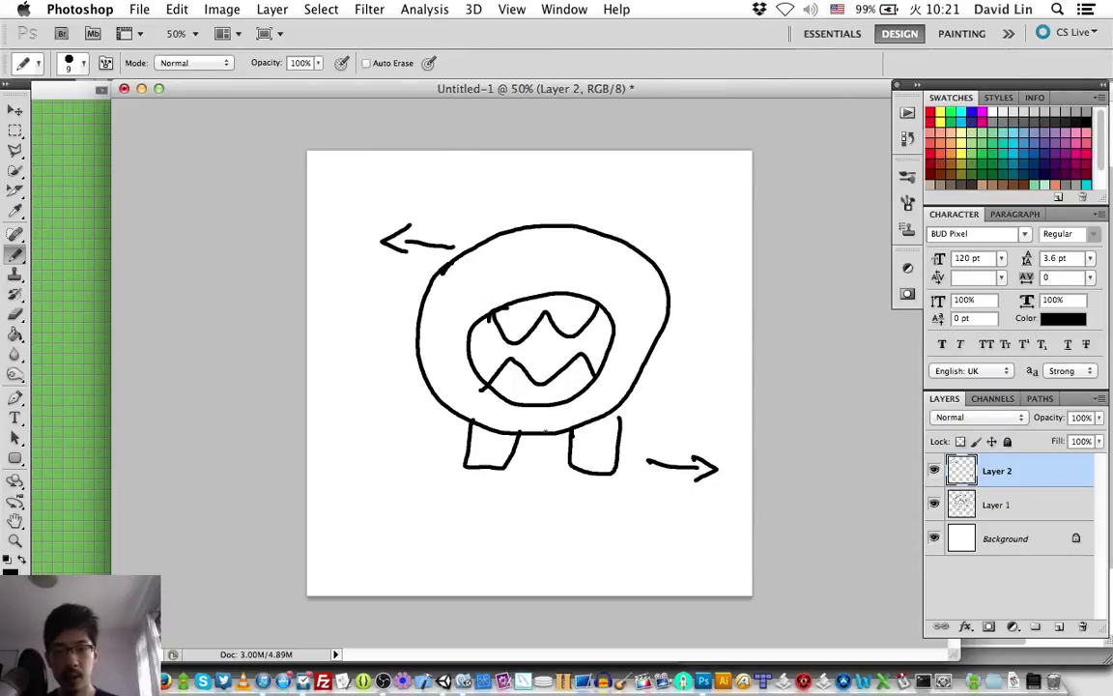
- On a new Layer 3, scatter small fragment squares around the creature with motion strokes
key("super+shift+n")
key("Return")
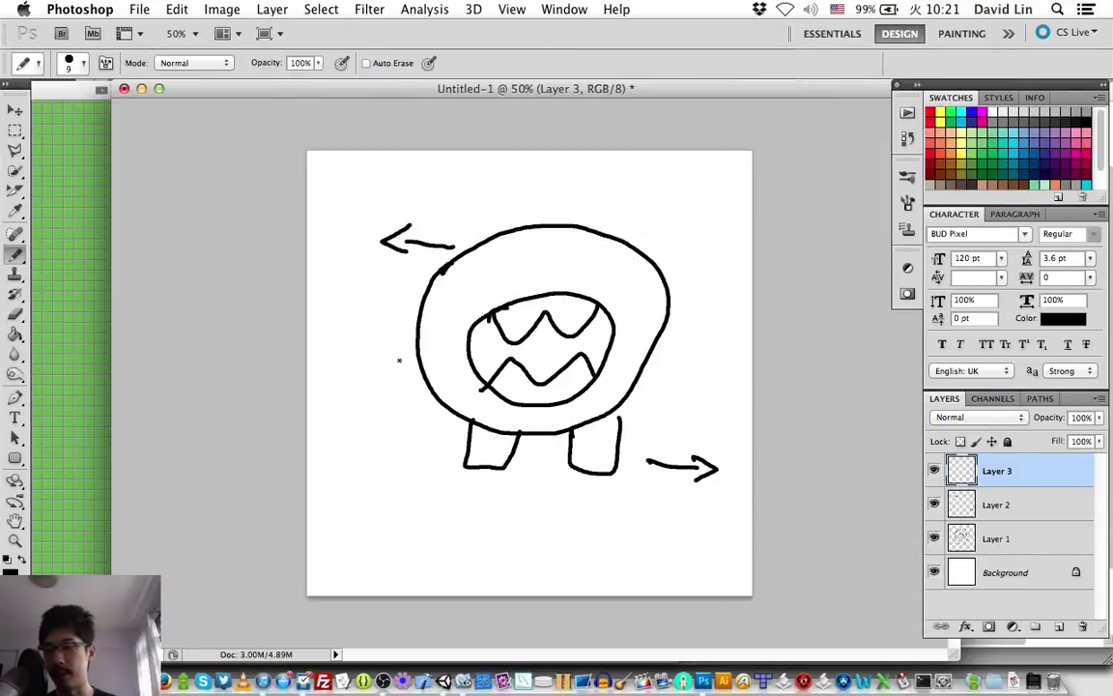
mouse_move(384, 339)
left_mouse_down()
mouse_move(381, 350)
mouse_move(385, 338)
left_mouse_up()
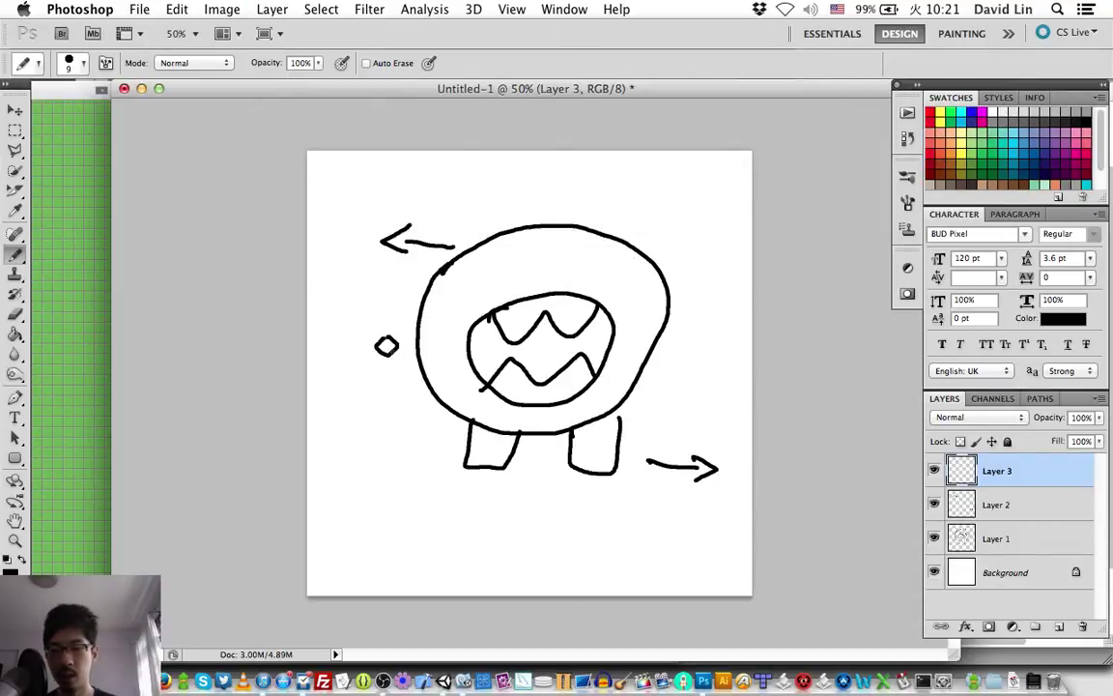
left_click_drag(401, 425, 403, 425)
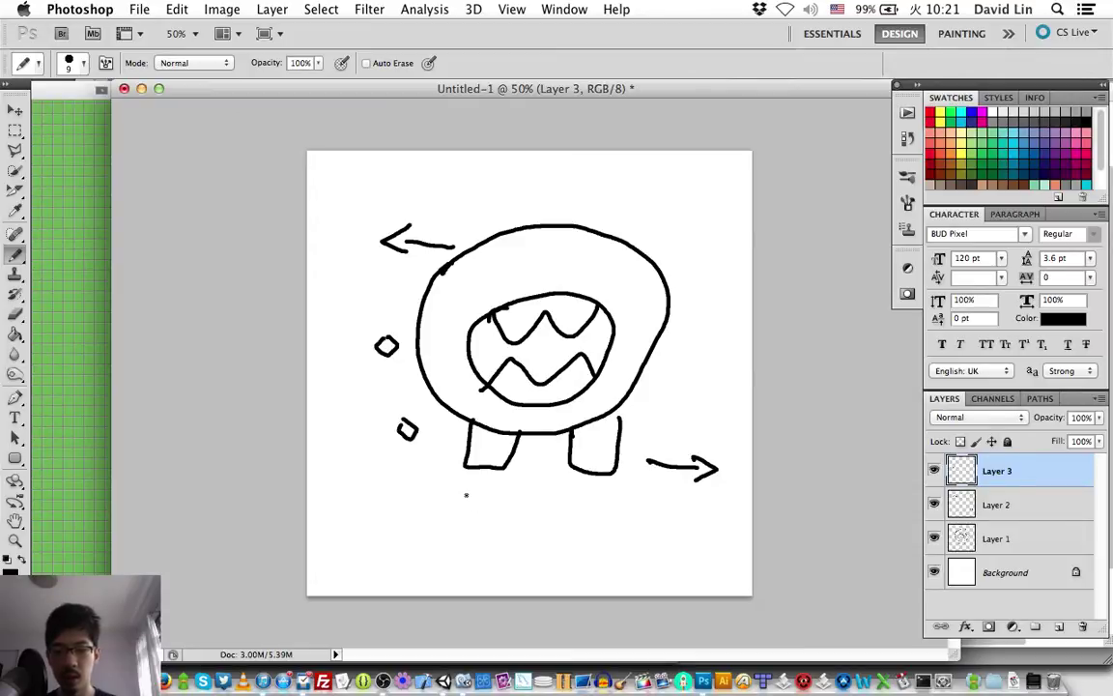
left_click_drag(465, 493, 469, 492)
mouse_move(570, 503)
left_mouse_down()
mouse_move(579, 513)
mouse_move(572, 502)
left_mouse_up()
left_click_drag(392, 326, 414, 313)
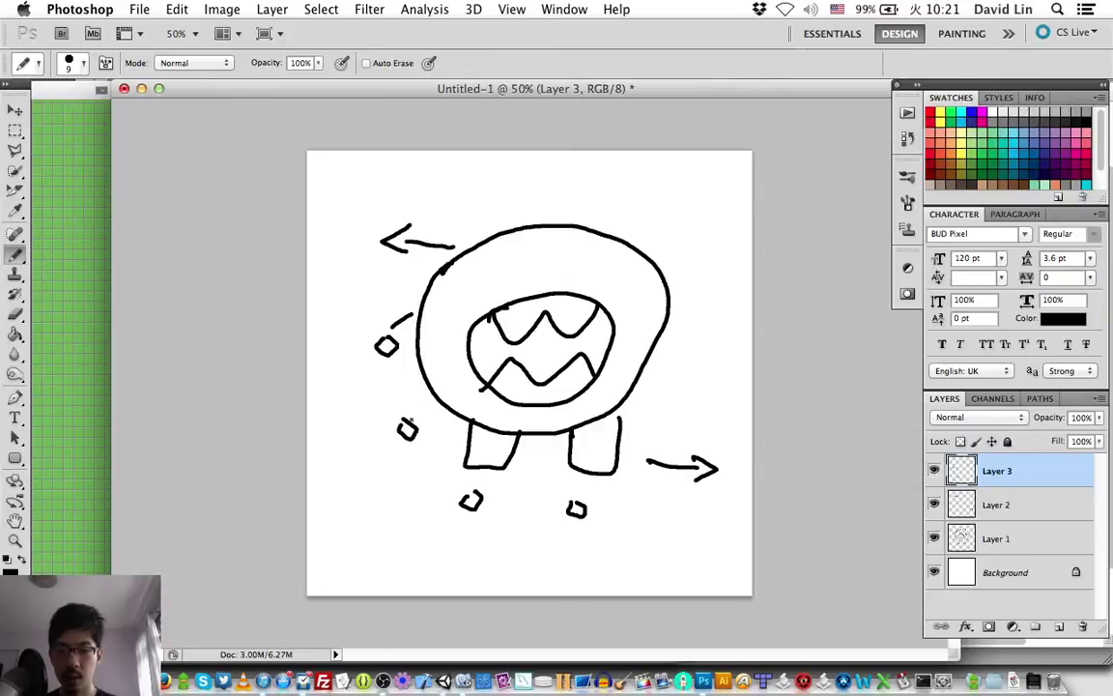
left_click_drag(420, 398, 411, 423)
left_click_drag(466, 477, 470, 490)
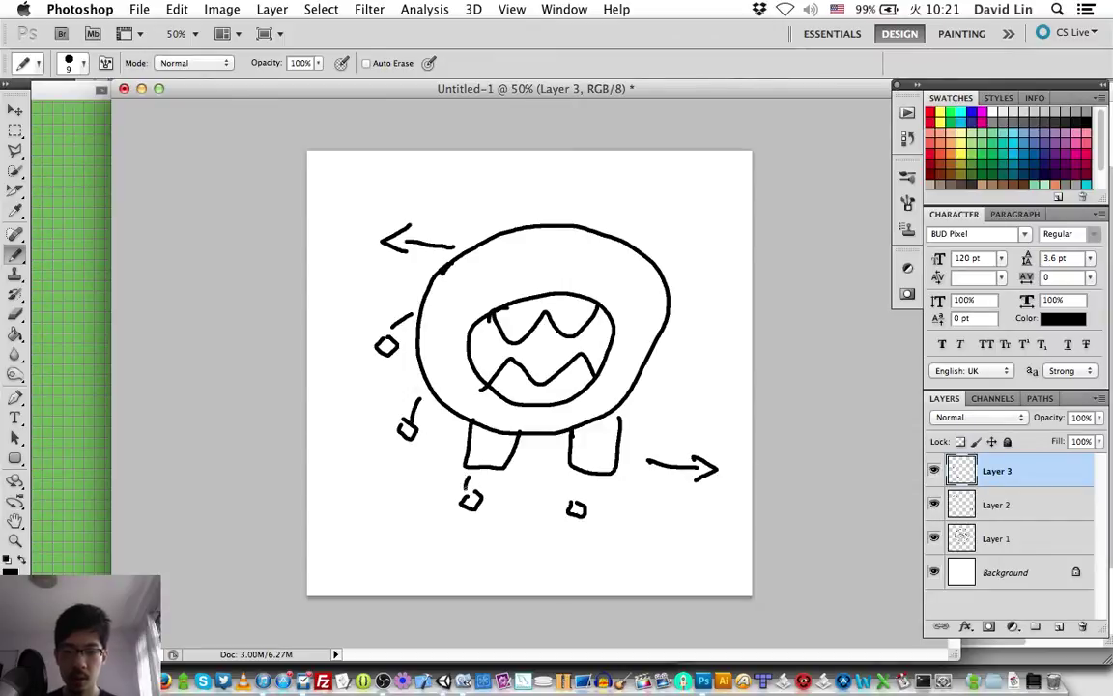
left_click_drag(565, 472, 574, 497)
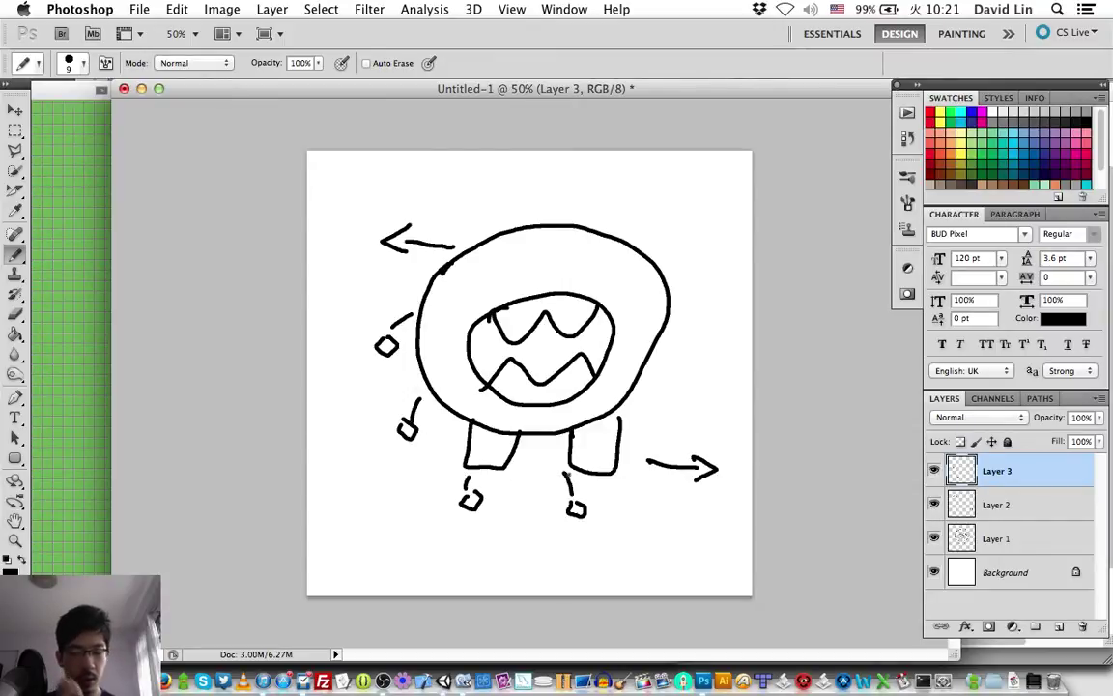
mouse_move(684, 359)
left_mouse_down()
mouse_move(676, 376)
mouse_move(694, 350)
left_mouse_up()
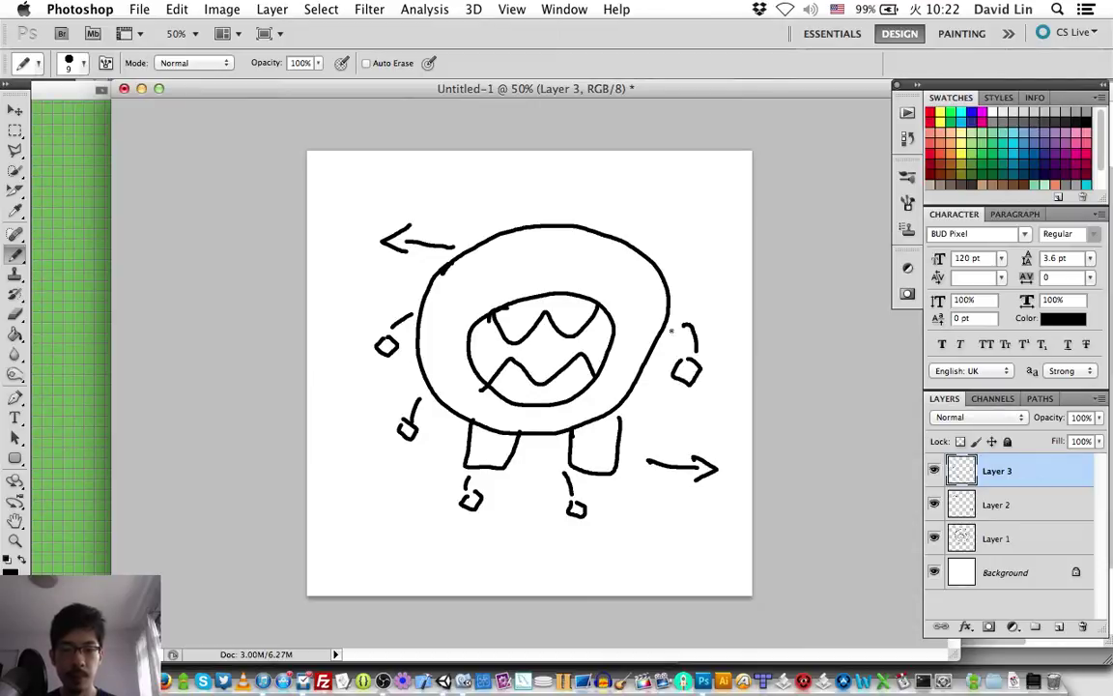
- Duplicate Layer 1 and set the Eraser size to 41 px
left_click(953, 533)
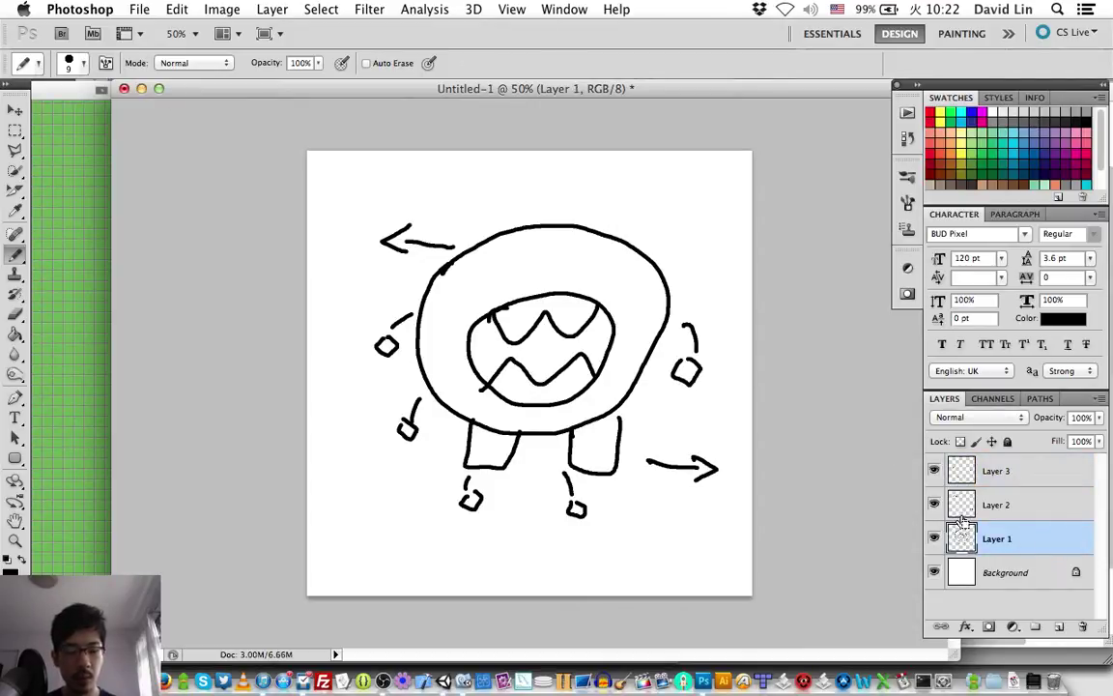
key("super+j")
key("b")
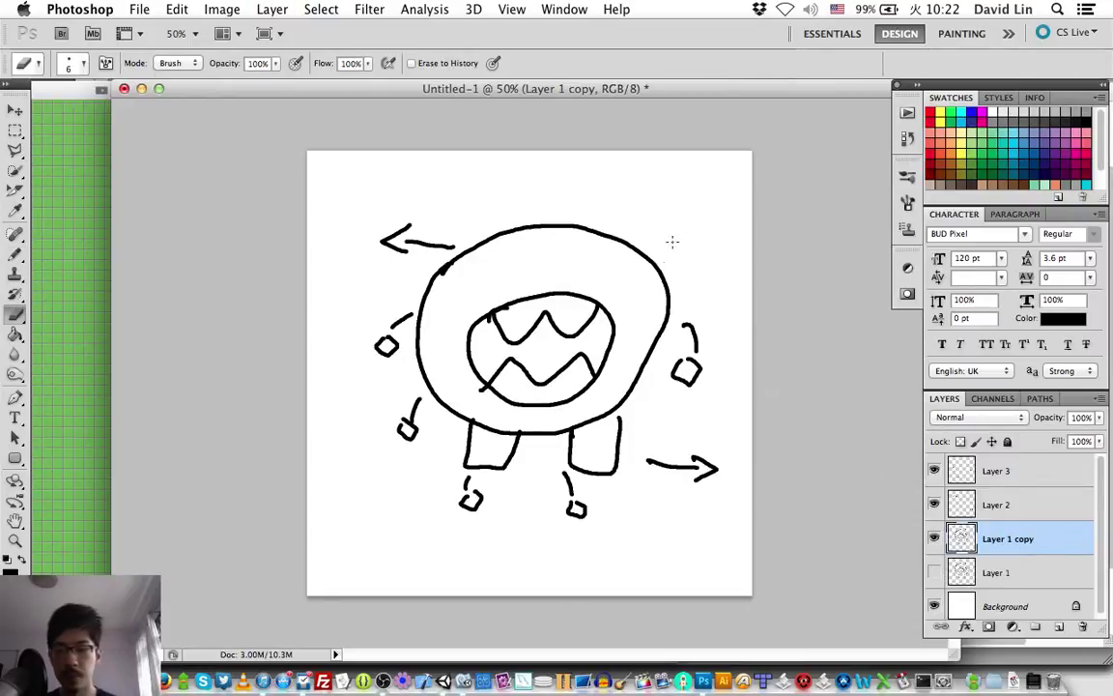
right_click(638, 267)
left_click_drag(657, 295, 660, 296)
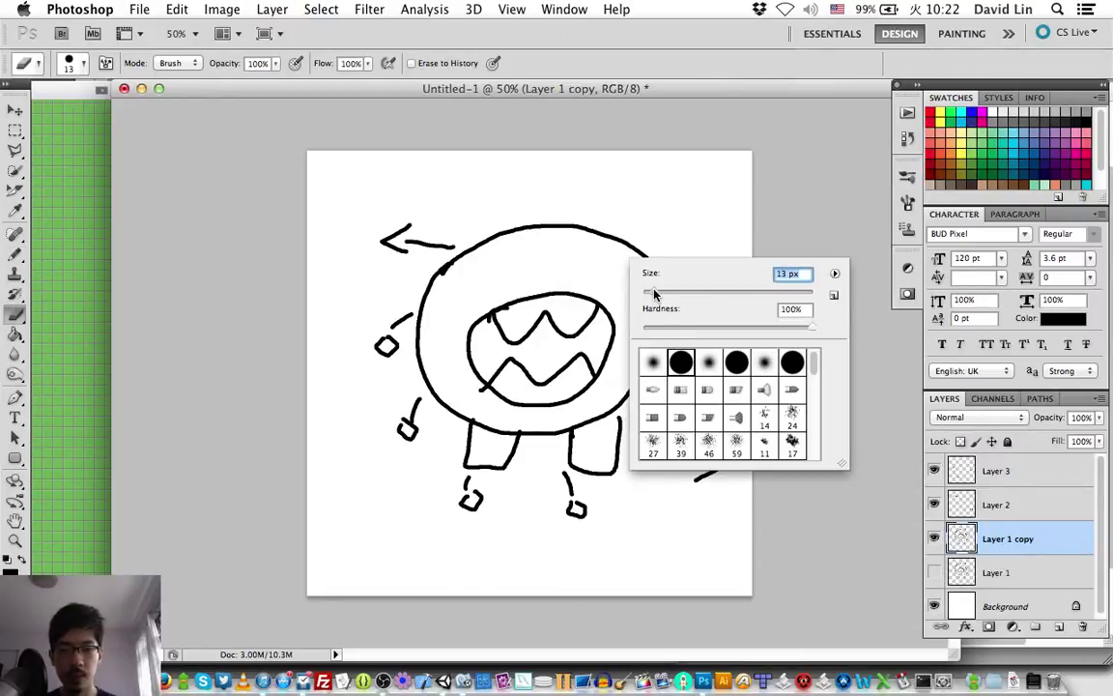
left_click_drag(653, 282, 675, 292)
- Erase six gaps around the copy's outline so it breaks into cracked segments
left_click(627, 239)
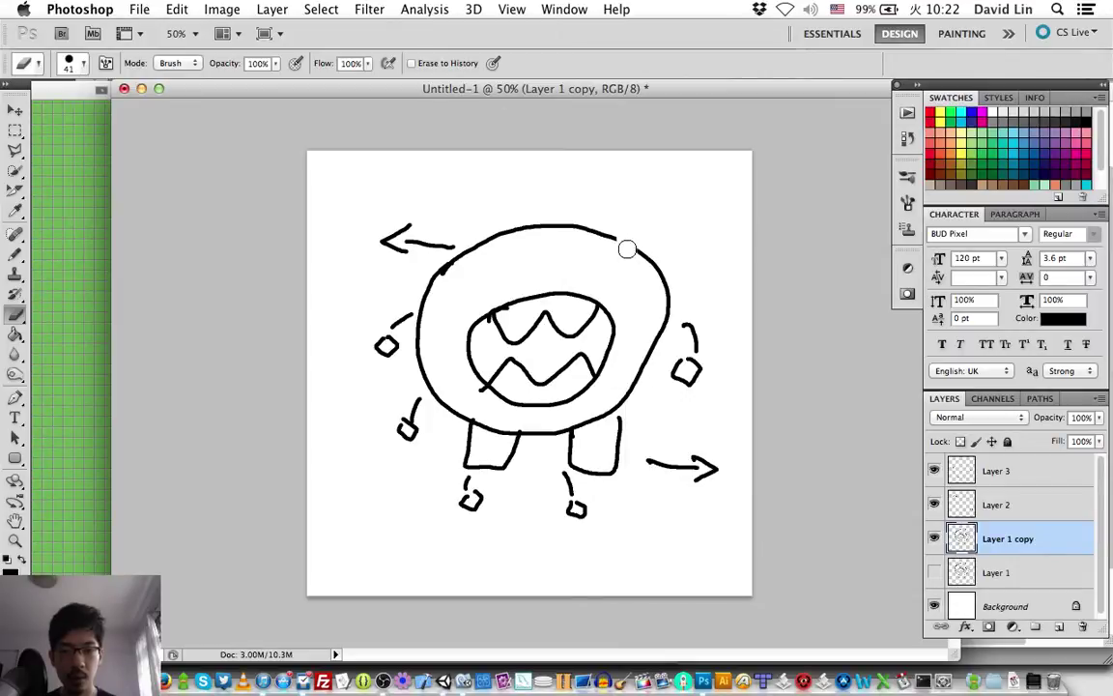
left_click(628, 389)
left_click(530, 433)
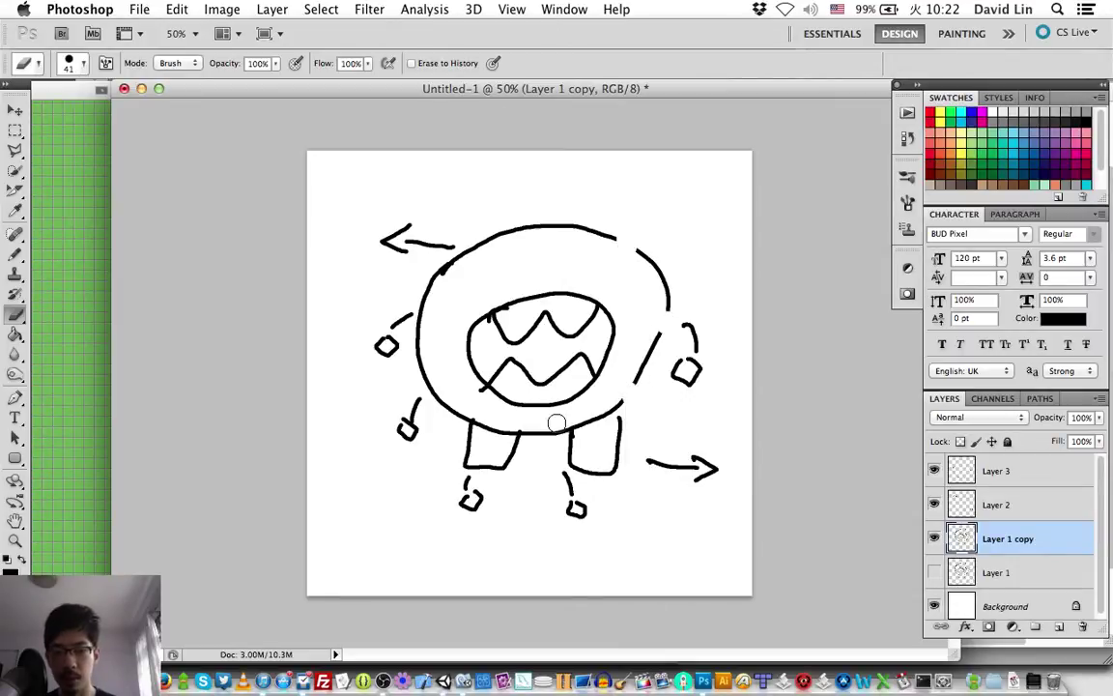
left_click(439, 401)
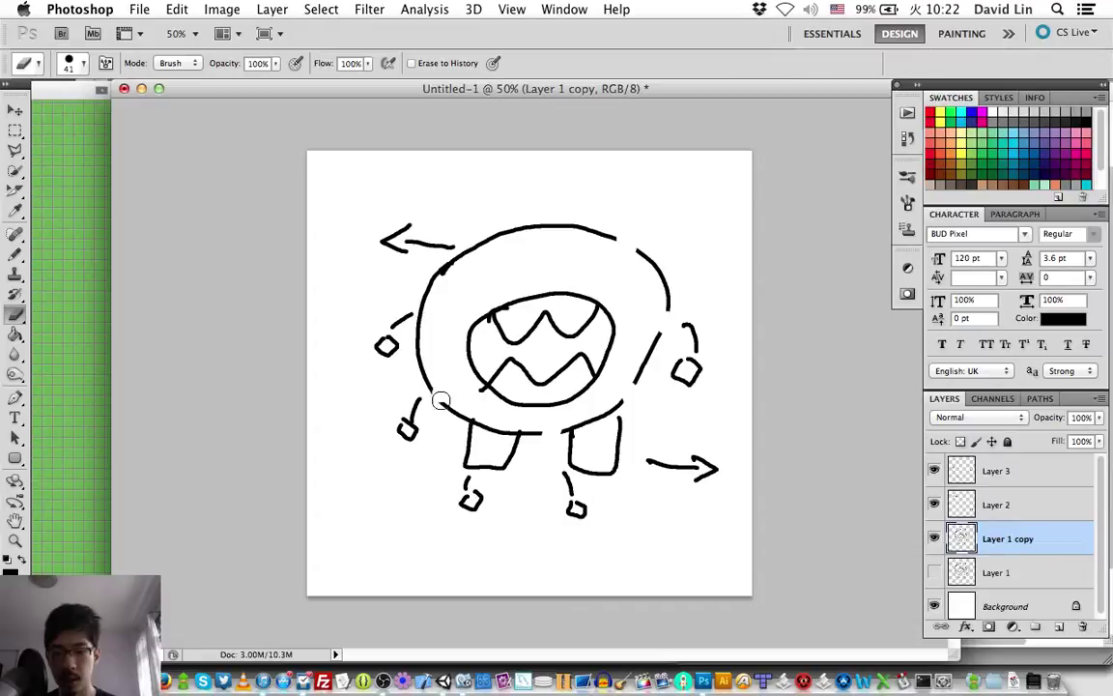
left_click(466, 248)
left_click(505, 233)
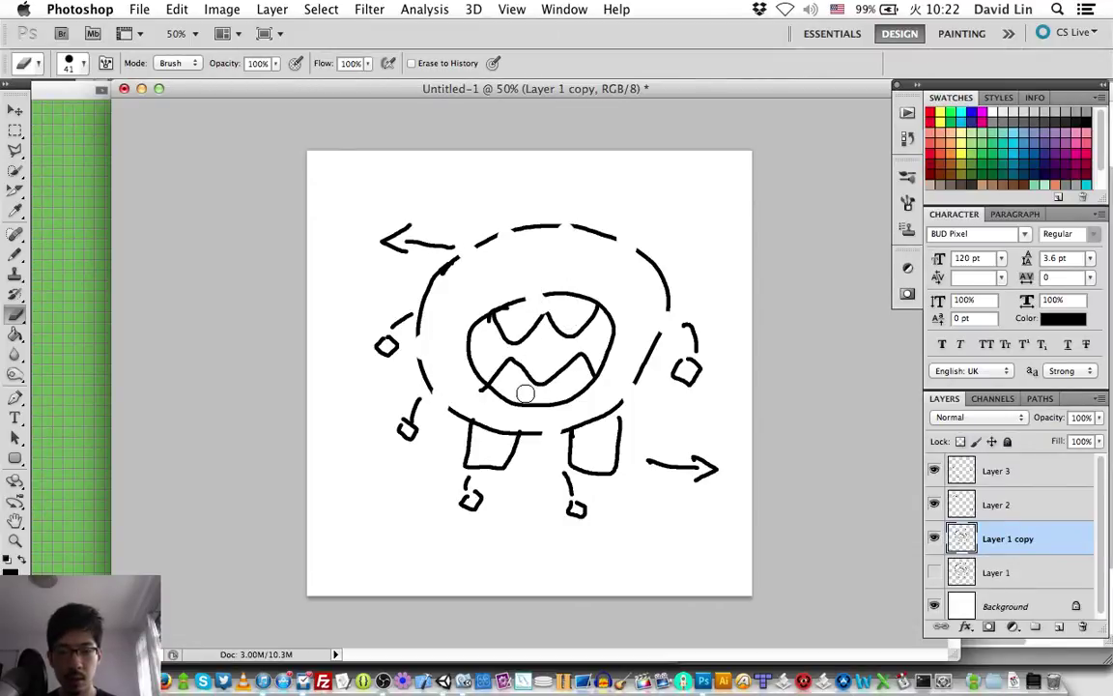
key("b")
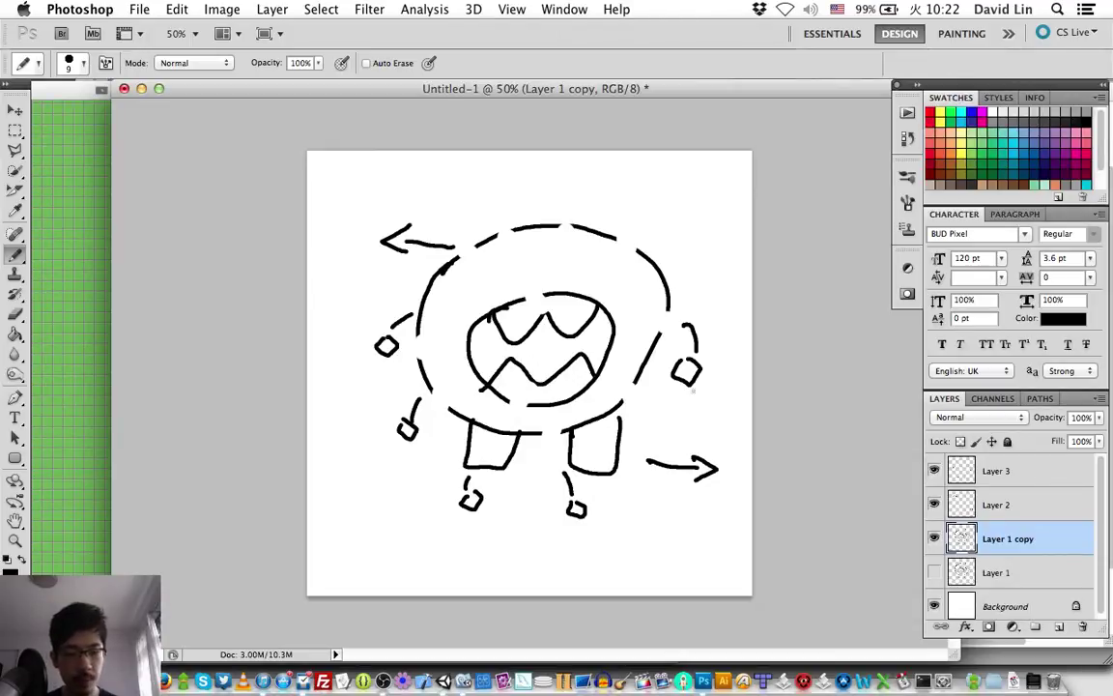
- Hide Layer 1 copy, Layer 2 and Layer 3, showing only the solid-outline Layer 1
left_click(935, 538)
left_click(935, 572)
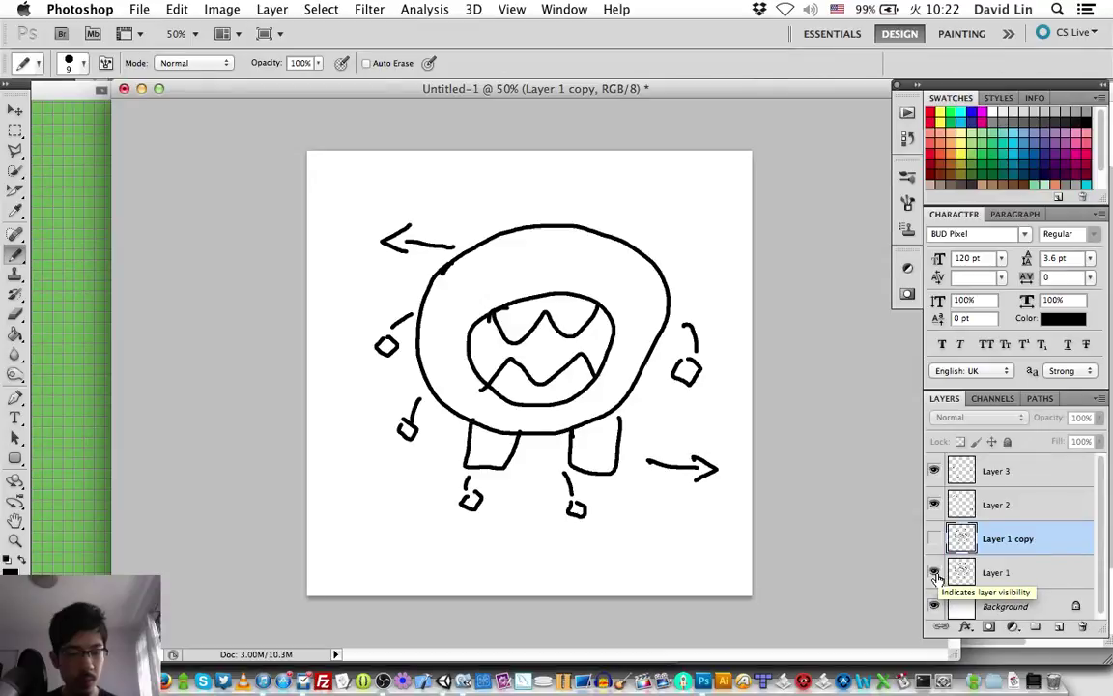
left_click(935, 504)
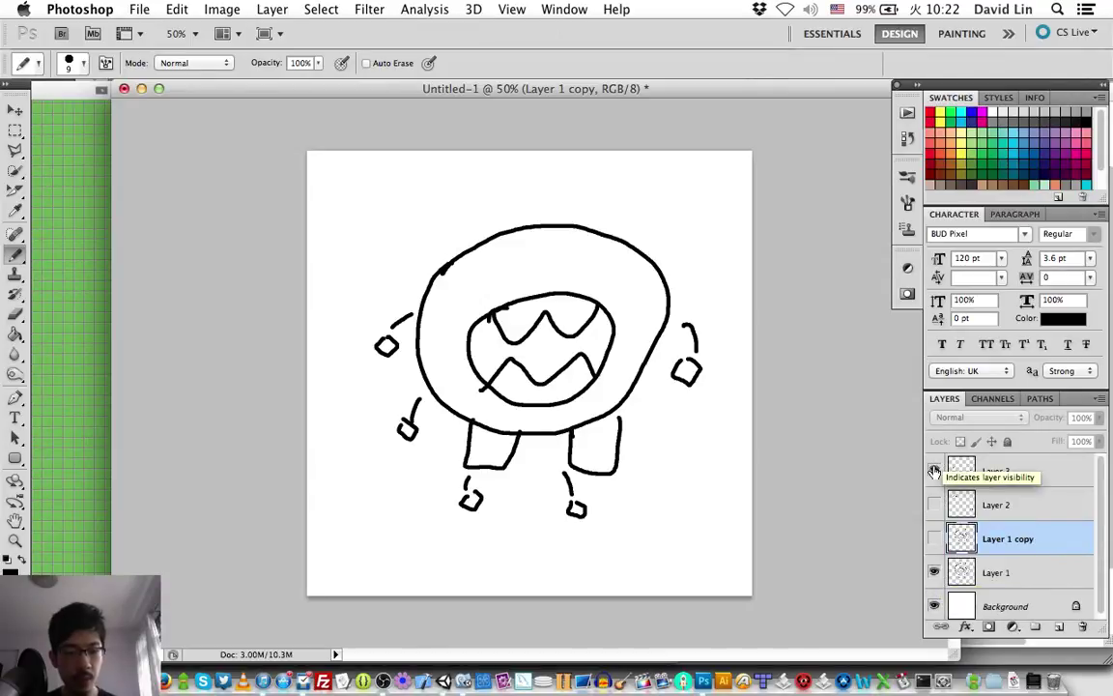
left_click(935, 471)
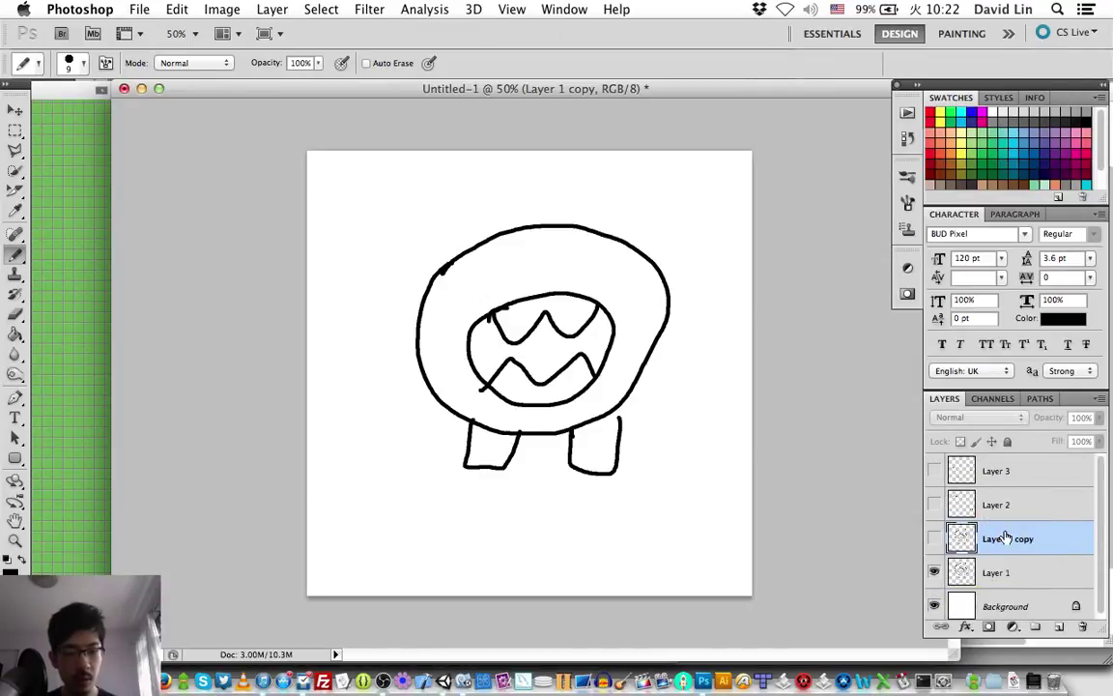
- Draw left and right arrows on a new Layer 4, then add an empty Layer 5
key("super+shift+n")
key("Return")
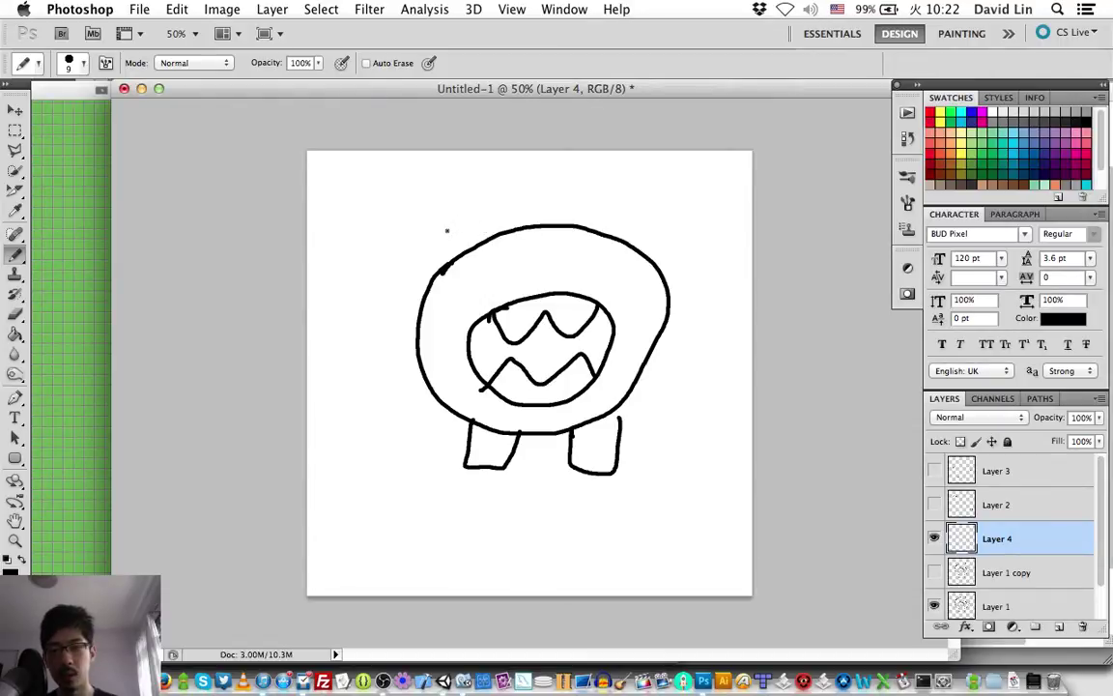
mouse_move(450, 237)
left_mouse_down()
mouse_move(391, 232)
mouse_move(404, 251)
left_mouse_up()
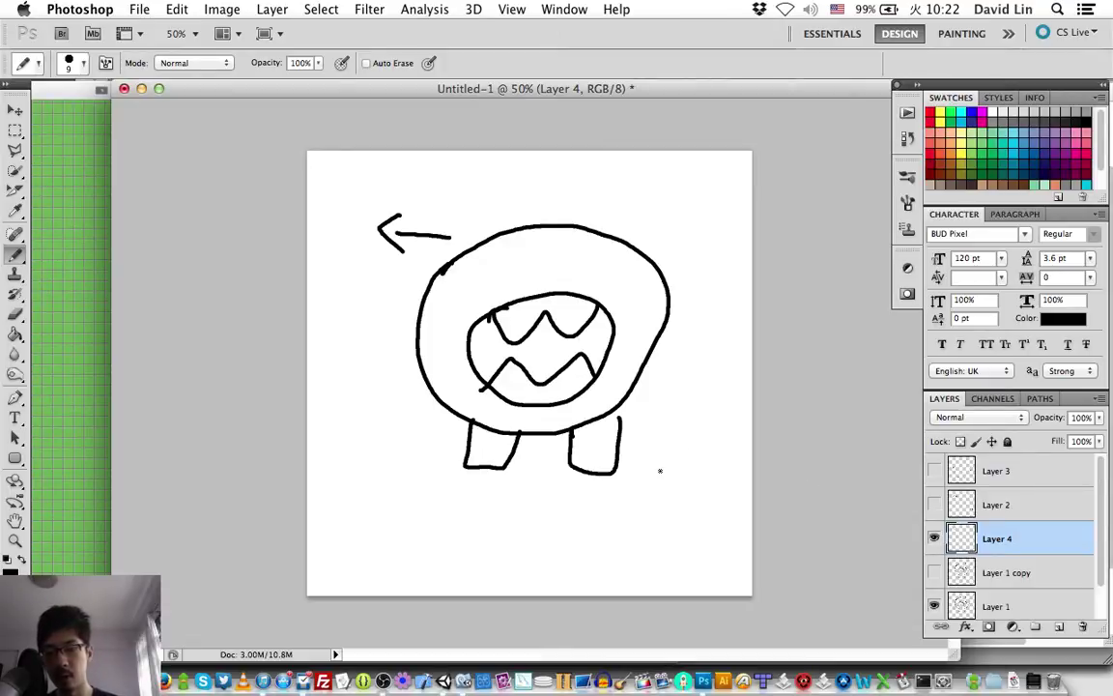
left_click_drag(658, 474, 744, 475)
mouse_move(727, 462)
left_mouse_down()
mouse_move(746, 475)
mouse_move(729, 489)
left_mouse_up()
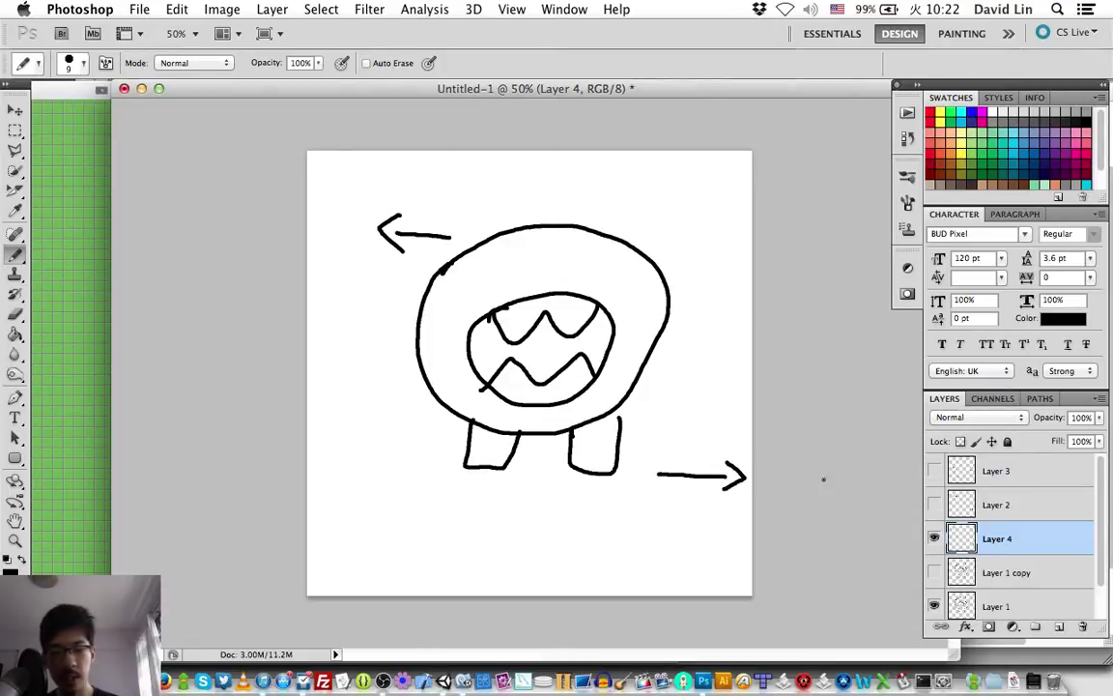
key("super+shift+n")
key("Return")
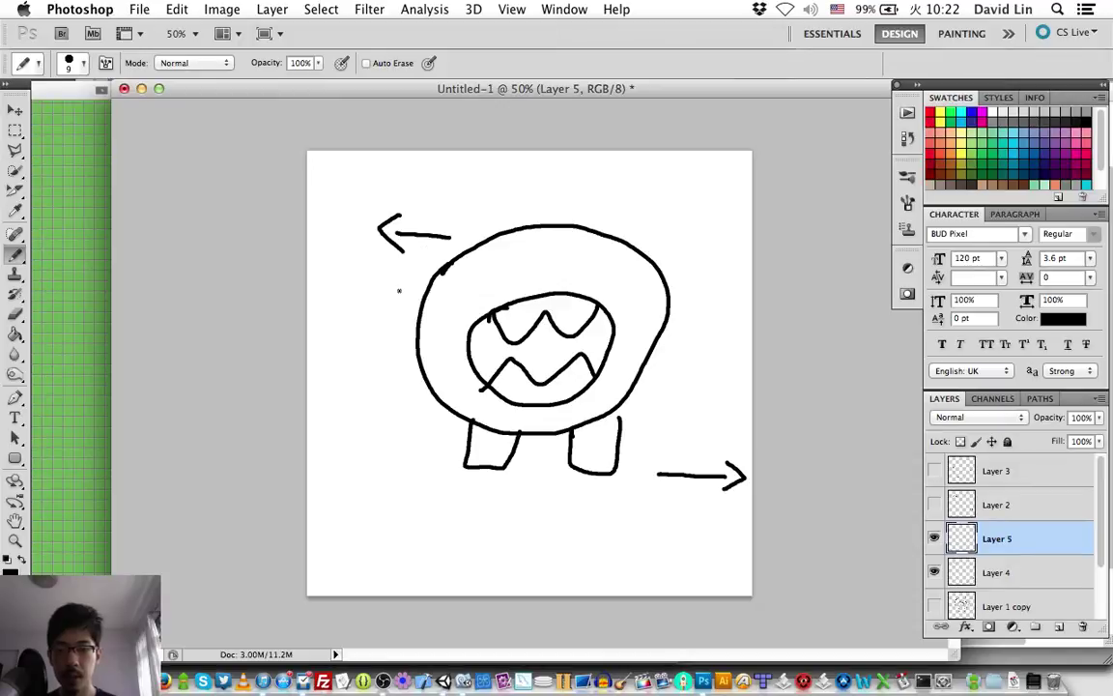
- Draw shake zigzags left of the body, beside the right leg and above-right of the creature
mouse_move(416, 283)
left_mouse_down()
mouse_move(382, 307)
mouse_move(397, 370)
left_mouse_up()
left_click_drag(640, 425, 638, 478)
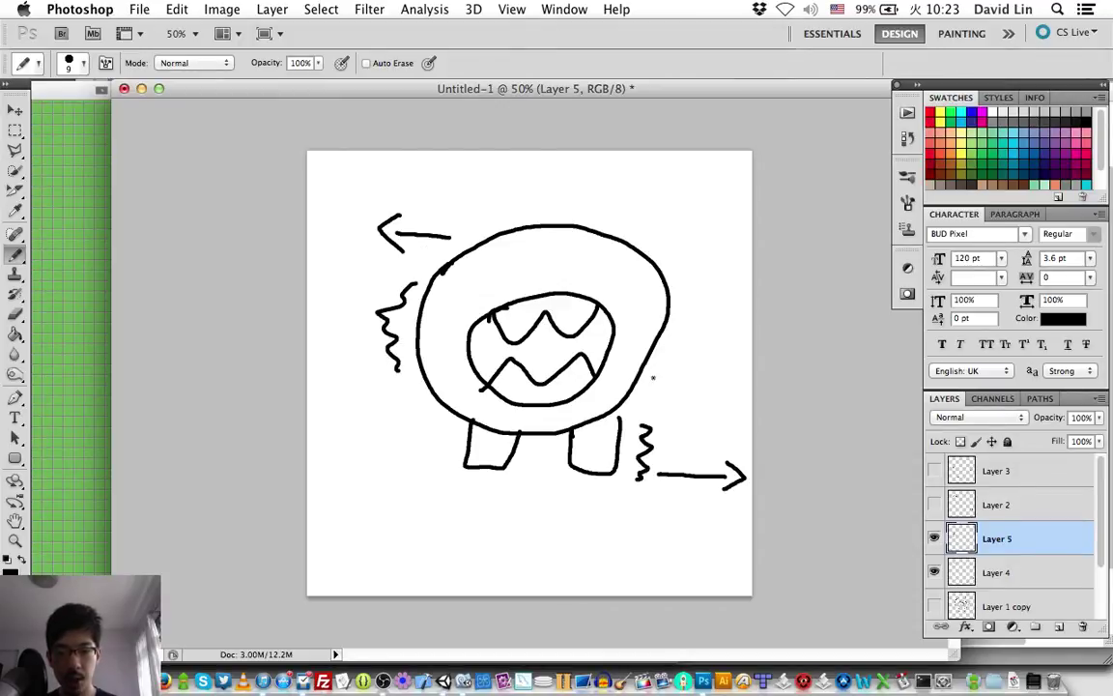
left_click_drag(665, 229, 688, 270)
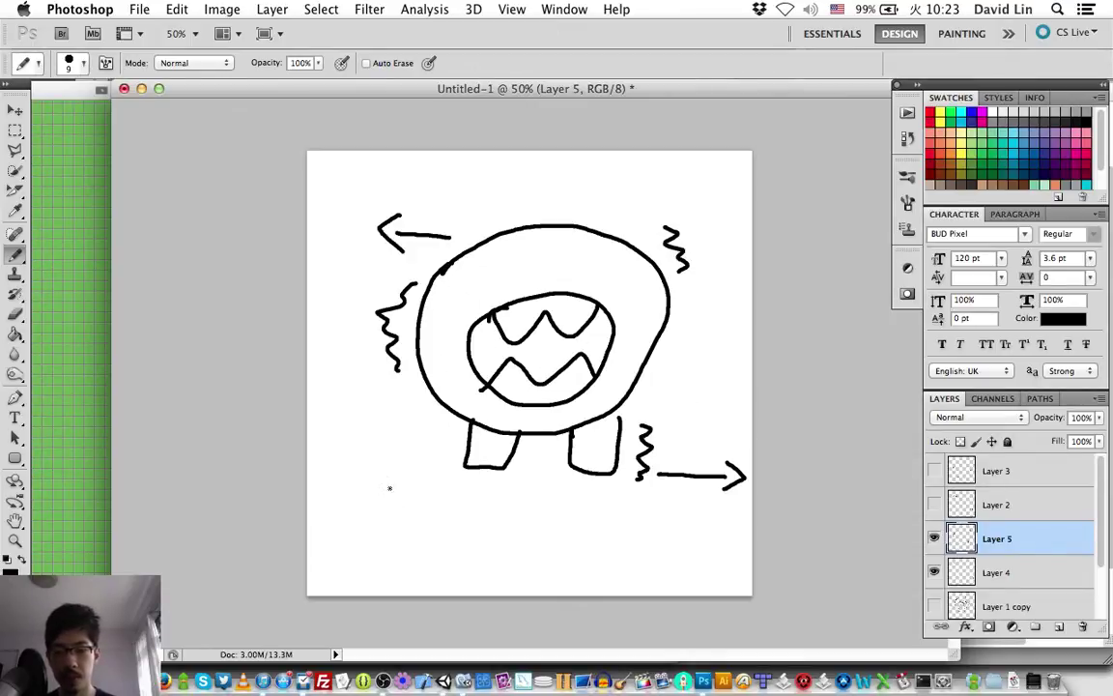
- Handwrite 'Shake left & right until he fades out' on two lines below the drawing
mouse_move(391, 490)
left_mouse_down()
mouse_move(378, 493)
mouse_move(375, 516)
mouse_move(517, 516)
mouse_move(526, 500)
mouse_move(533, 516)
left_mouse_up()
mouse_move(526, 501)
left_mouse_down()
mouse_move(567, 495)
mouse_move(596, 507)
mouse_move(609, 496)
mouse_move(619, 527)
mouse_move(633, 518)
left_mouse_up()
left_click_drag(633, 507, 656, 518)
left_click_drag(646, 498, 662, 495)
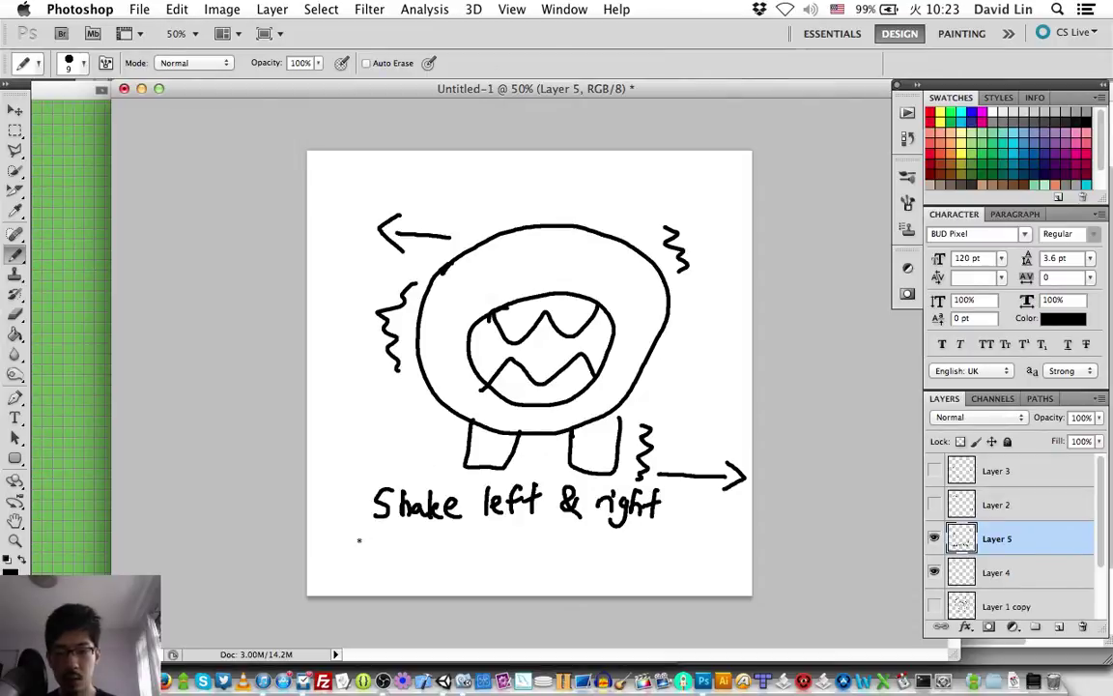
left_click_drag(359, 541, 513, 559)
mouse_move(507, 546)
left_mouse_down()
mouse_move(552, 558)
mouse_move(627, 545)
mouse_move(655, 558)
left_mouse_up()
left_click_drag(645, 543, 665, 544)
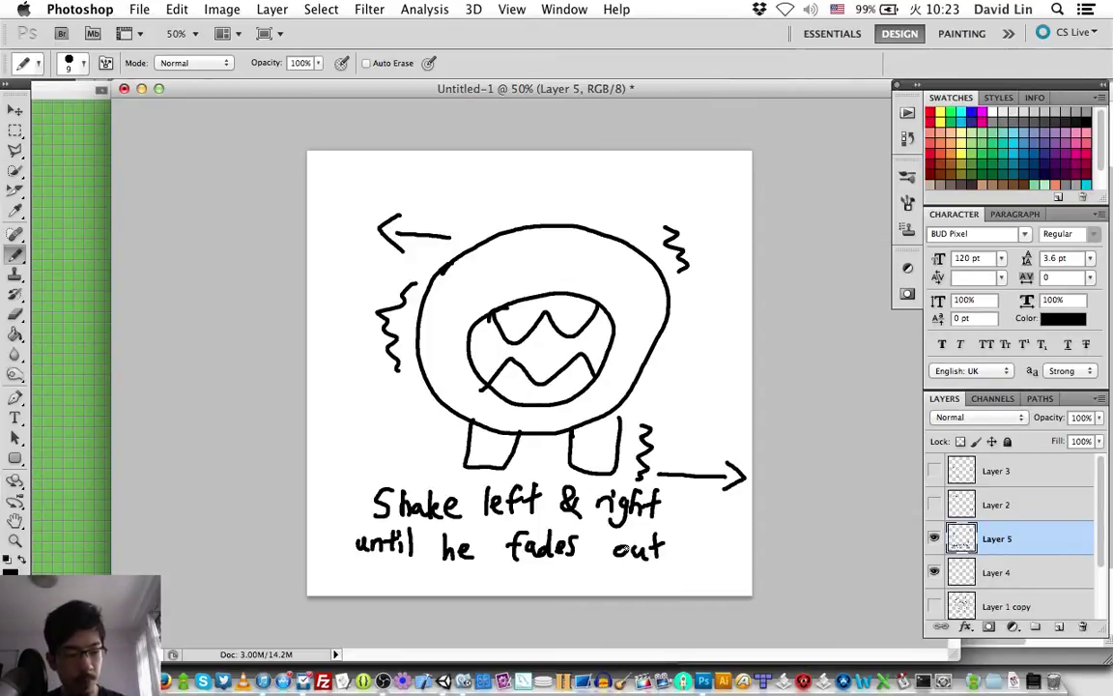
key("super+Tab")
key("super+Tab")
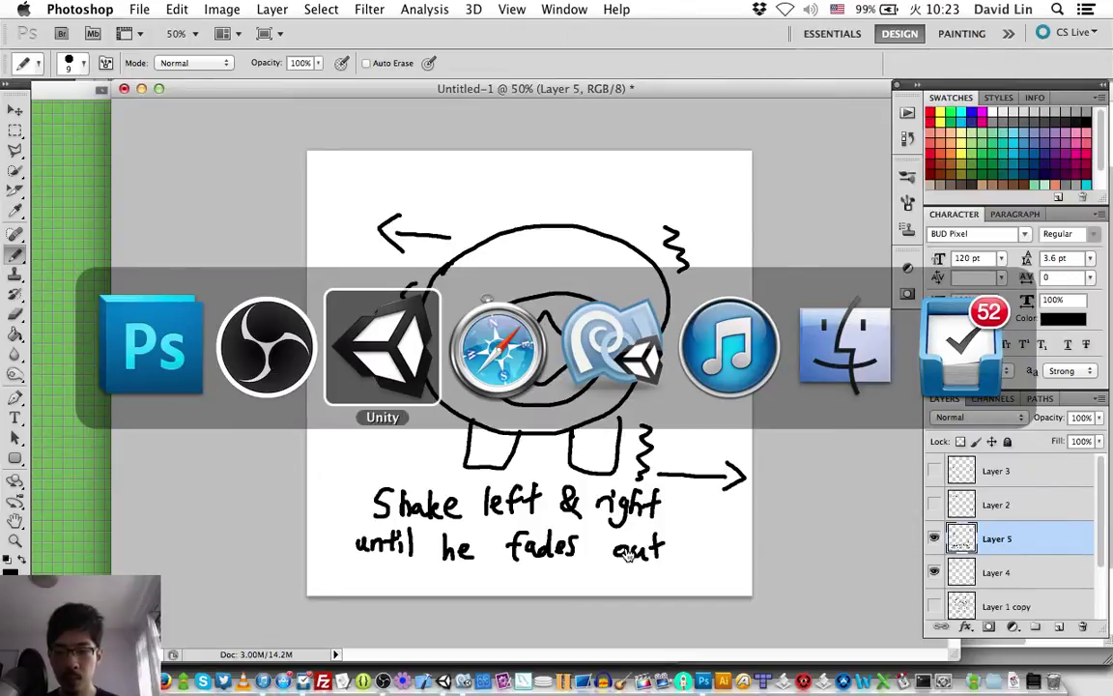
key("super+shift+Tab")
key("super+Tab")
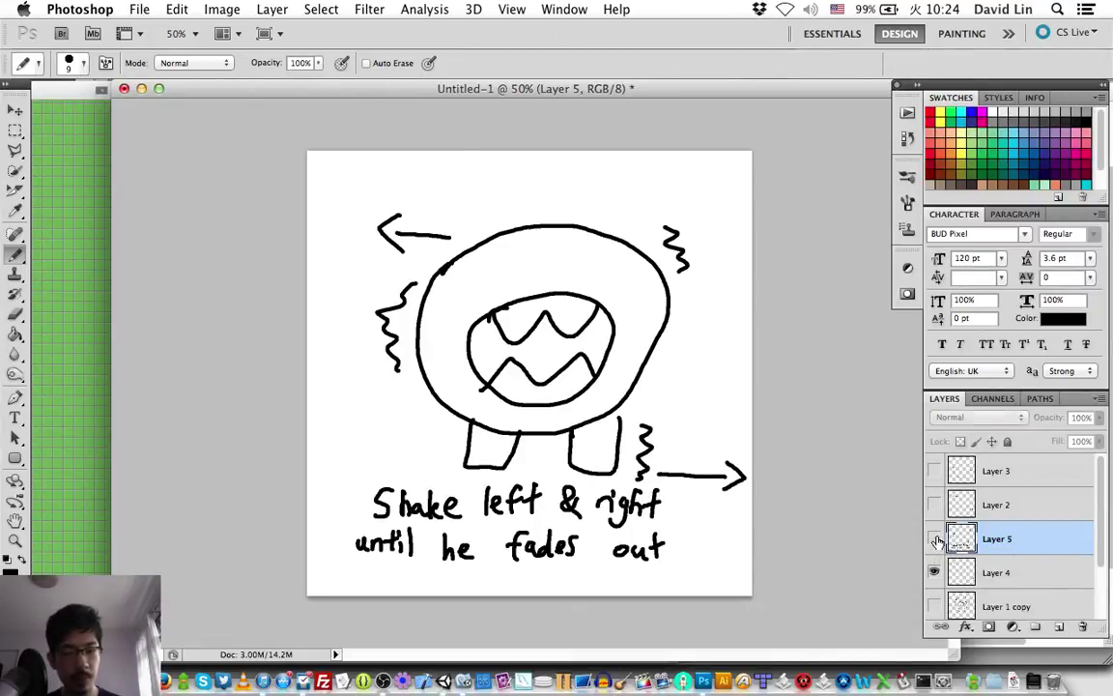
- Hide Layer 5's shake notes and Layer 4's arrows, leaving only the intact creature visible
left_click(935, 540)
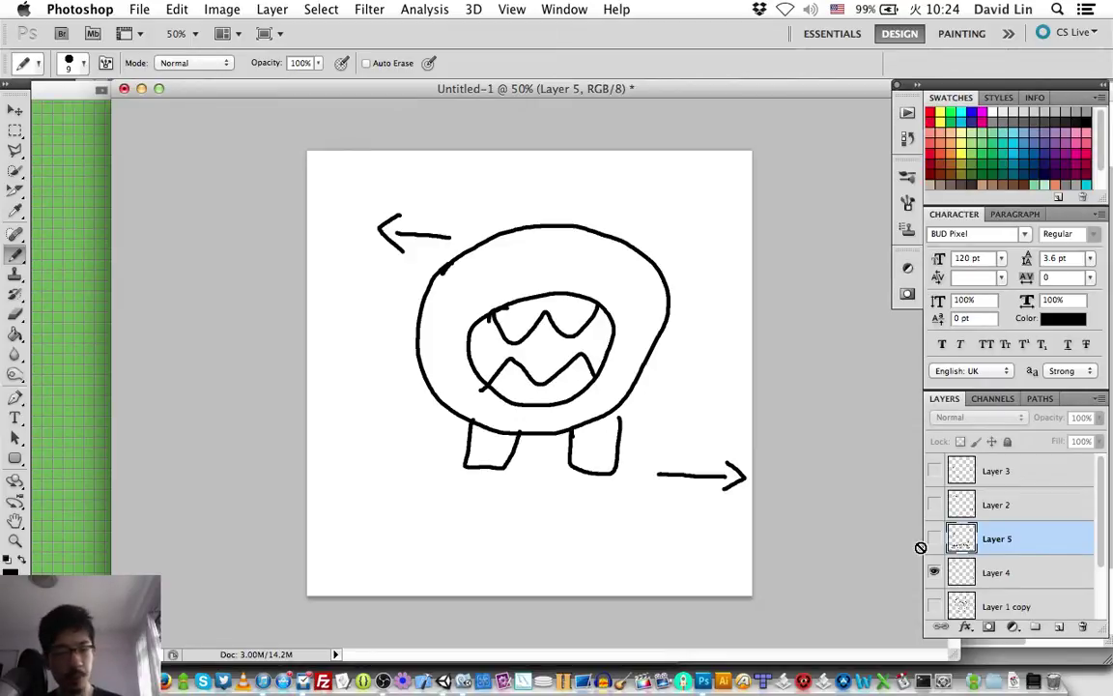
left_click(936, 572)
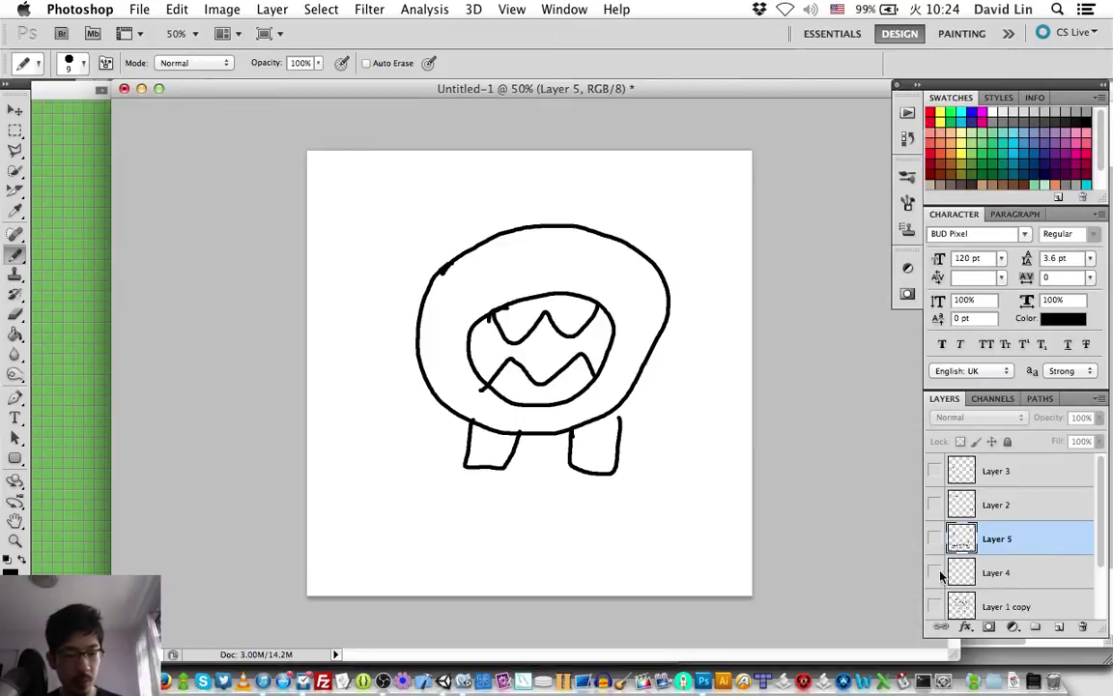
left_click(934, 572)
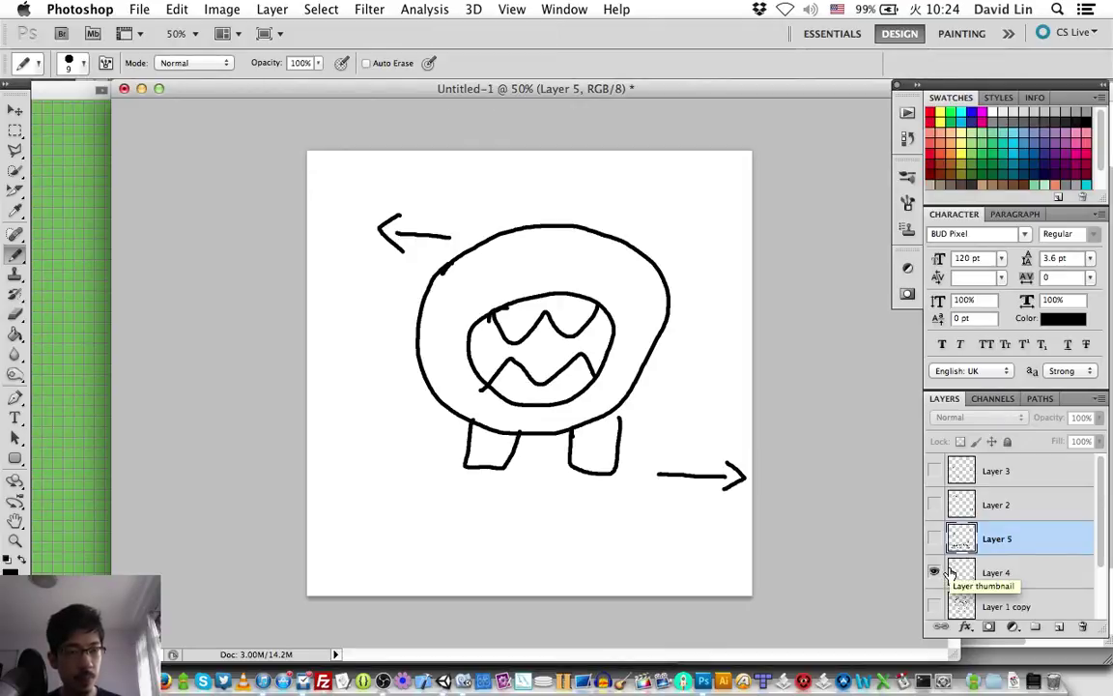
left_click(936, 572)
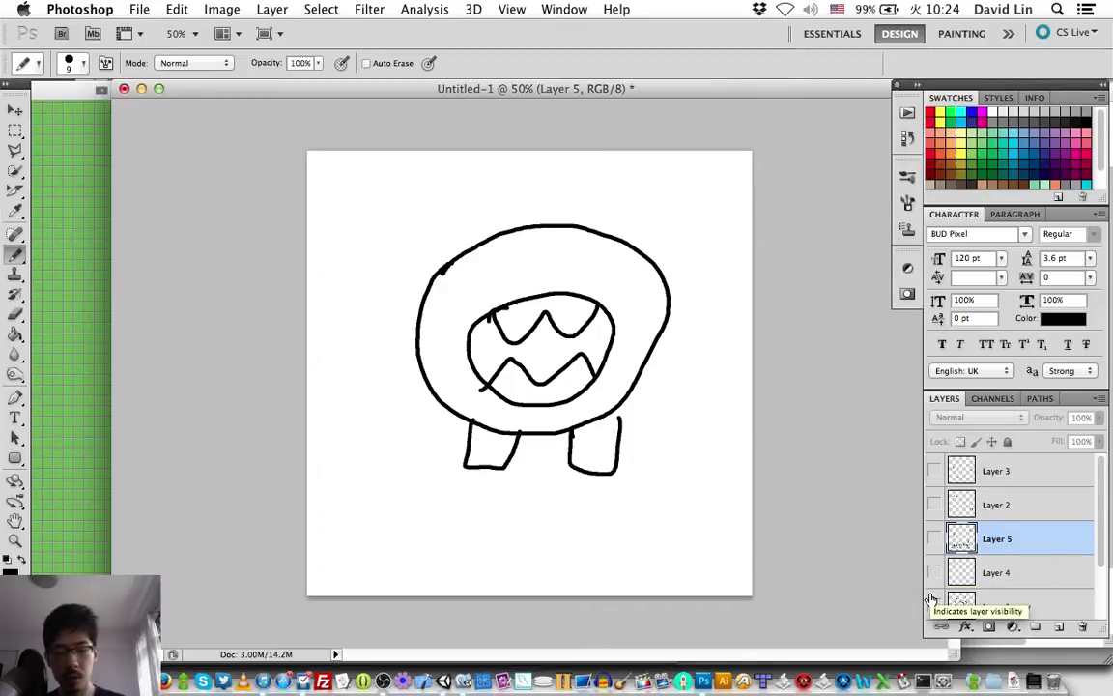
- Add a new empty layer named 'third'
key("super+shift+n")
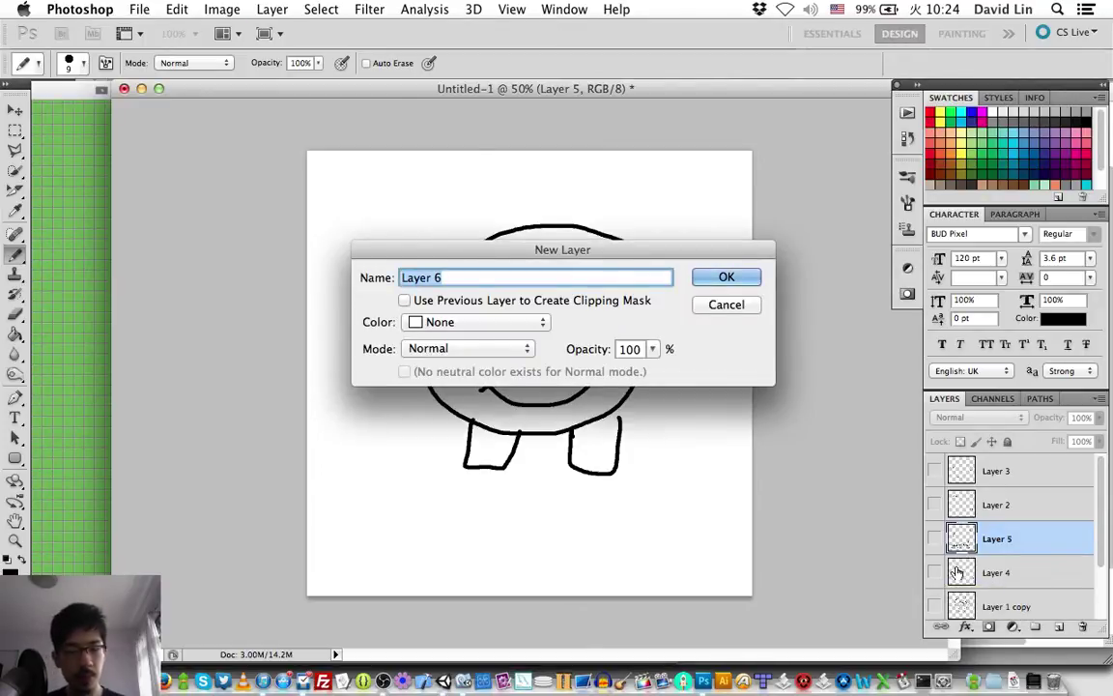
type("third")
key("Return")
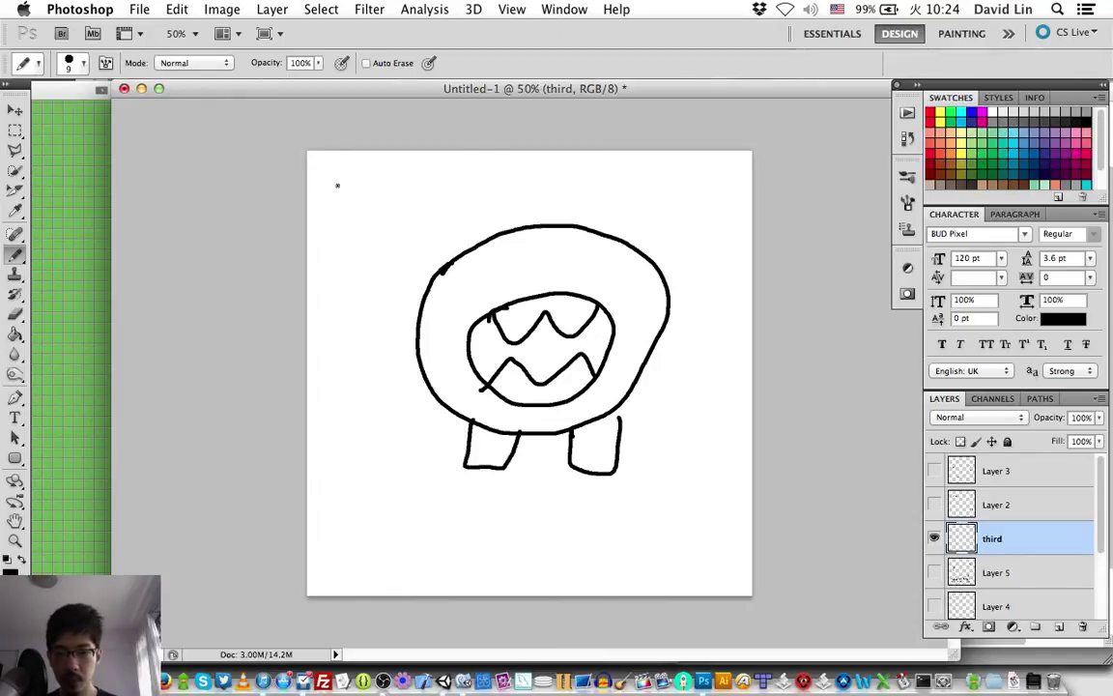
- Write '#3' at the top-left and draw an ear arc on the boss's head
mouse_move(332, 186)
left_mouse_down()
mouse_move(353, 182)
mouse_move(338, 202)
mouse_move(346, 200)
left_mouse_up()
left_click_drag(331, 195, 360, 202)
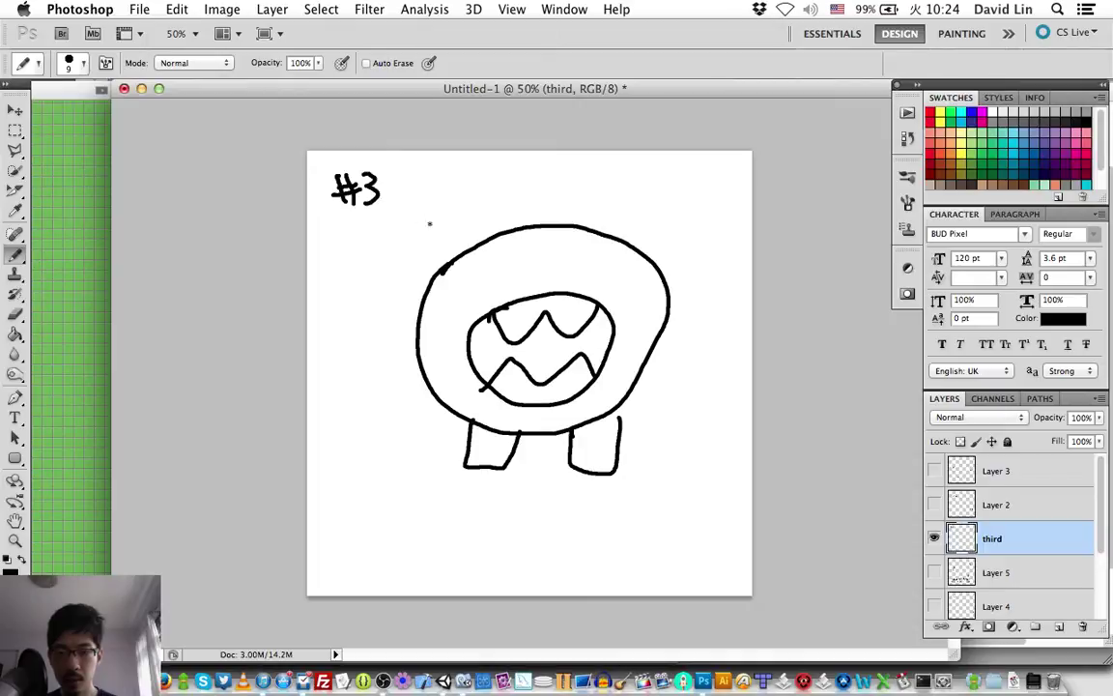
left_click_drag(466, 267, 407, 265)
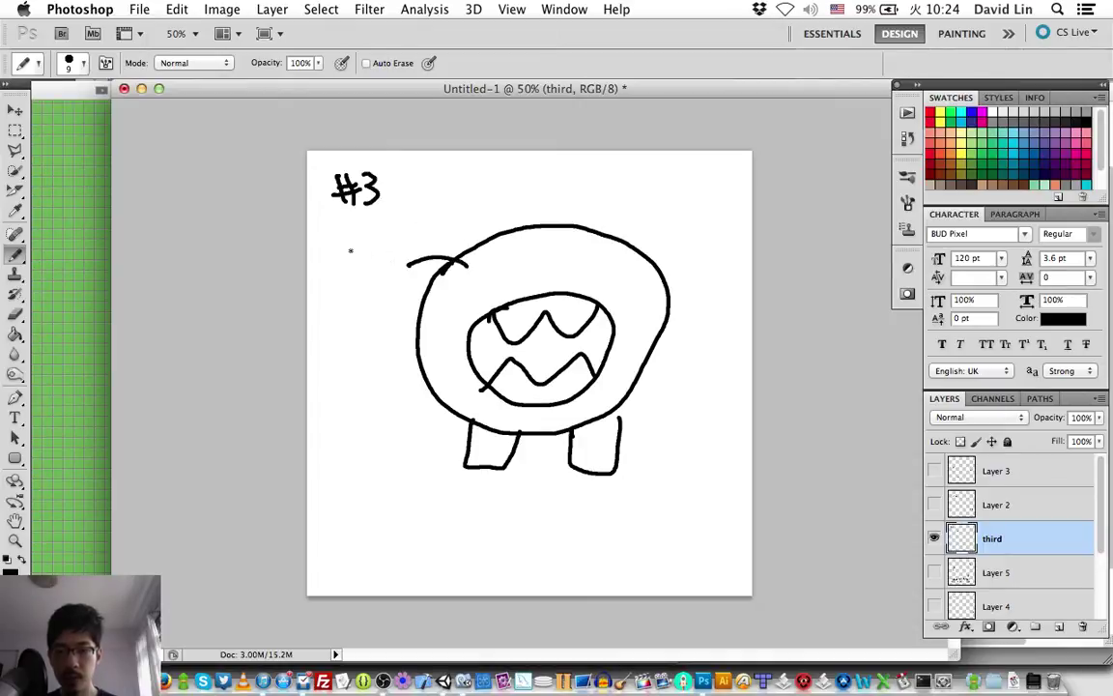
- Handwrite 'fade to grey' stacked down the left side below #3
mouse_move(324, 242)
left_mouse_down()
mouse_move(322, 261)
mouse_move(332, 237)
mouse_move(346, 257)
mouse_move(364, 255)
left_mouse_up()
mouse_move(378, 222)
left_mouse_down()
mouse_move(379, 255)
mouse_move(397, 249)
left_mouse_up()
mouse_move(322, 275)
left_mouse_down()
mouse_move(323, 299)
mouse_move(332, 282)
left_mouse_up()
mouse_move(346, 283)
left_mouse_down()
mouse_move(338, 290)
mouse_move(345, 283)
left_mouse_up()
mouse_move(327, 325)
left_mouse_down()
mouse_move(314, 355)
mouse_move(350, 322)
mouse_move(378, 333)
left_mouse_up()
left_click_drag(398, 315, 387, 355)
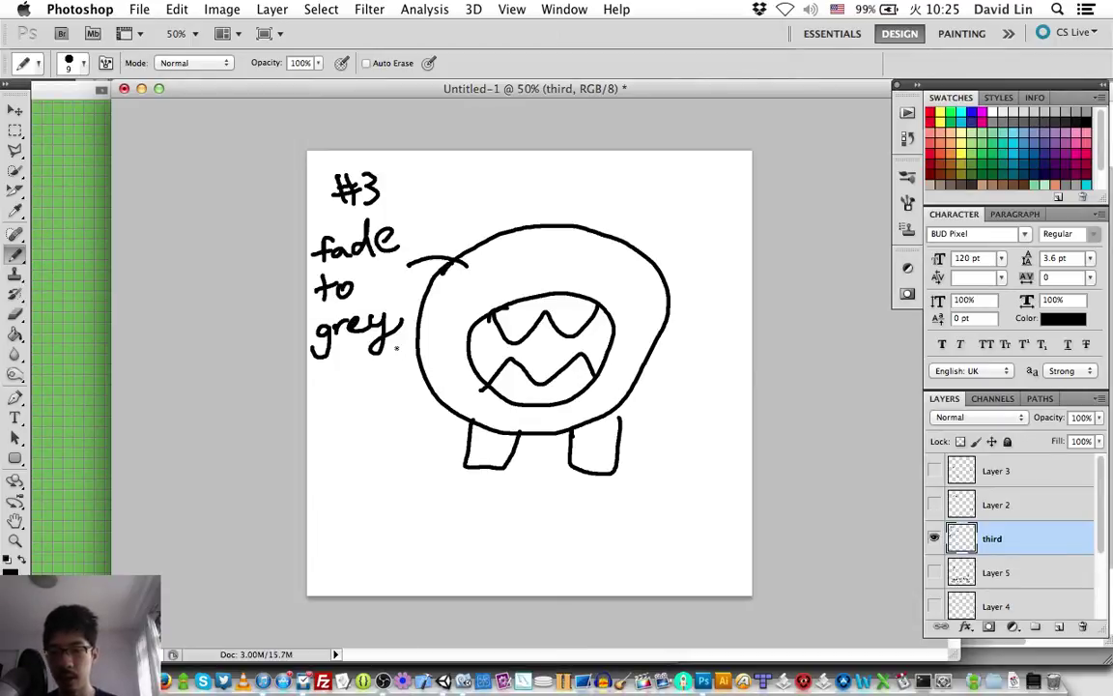
- Number the note 'i)' before fade and add 'ii)' below grey
left_click(315, 232)
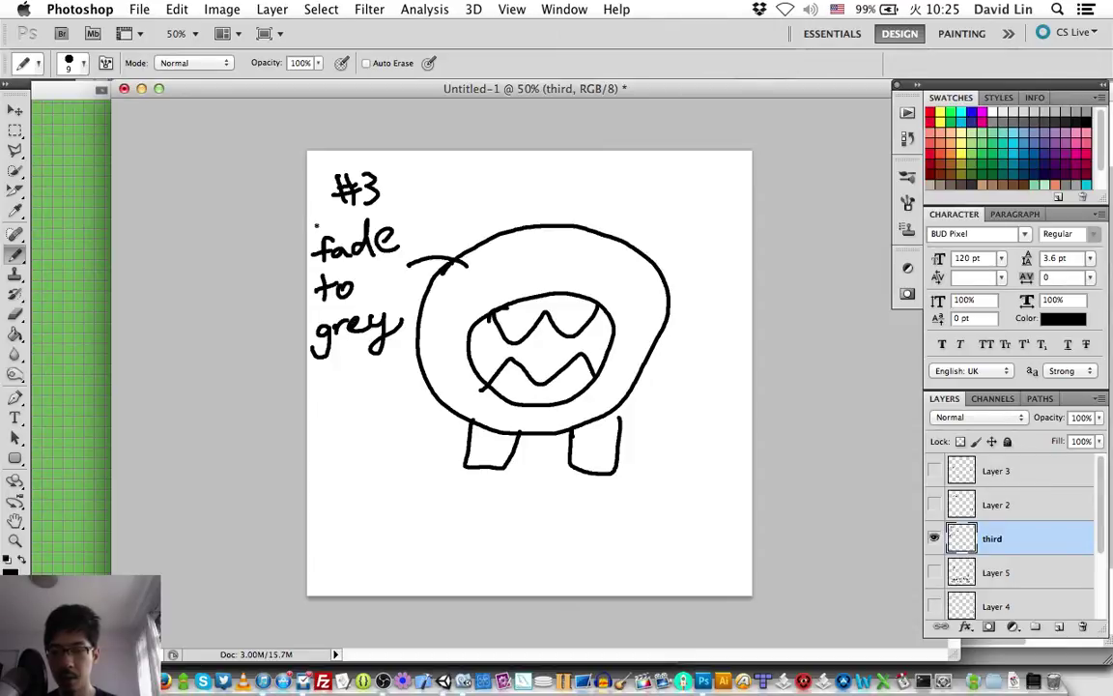
left_click(316, 205)
left_click_drag(331, 202, 332, 226)
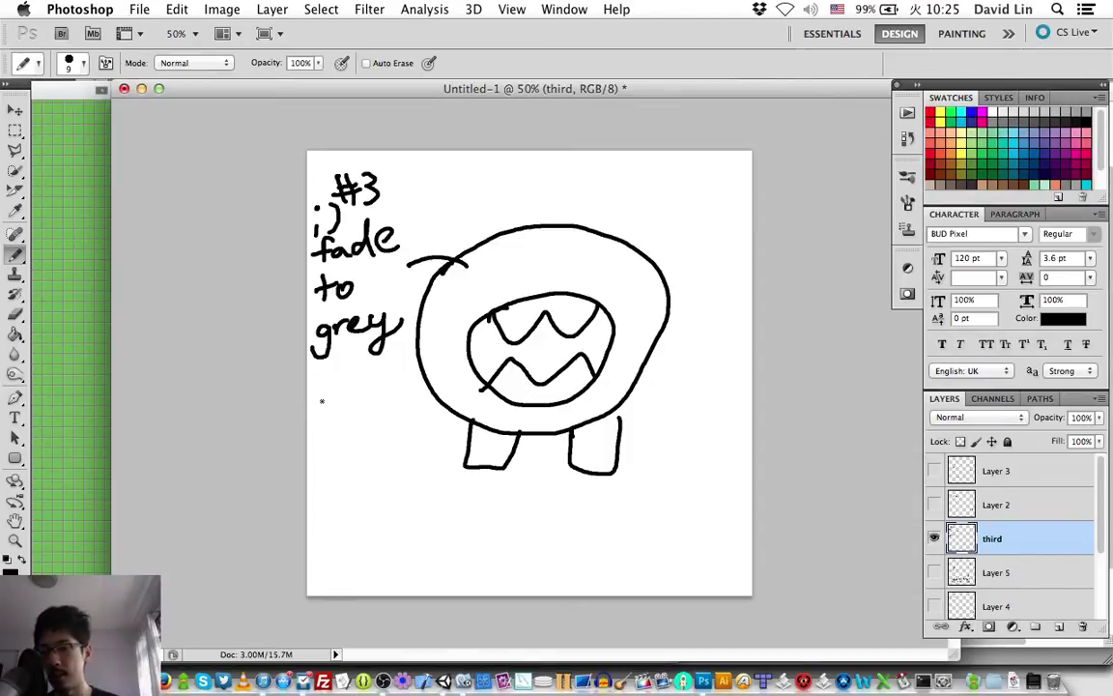
left_click(319, 385)
mouse_move(320, 392)
left_mouse_down()
mouse_move(322, 407)
mouse_move(347, 410)
left_mouse_up()
left_click(327, 382)
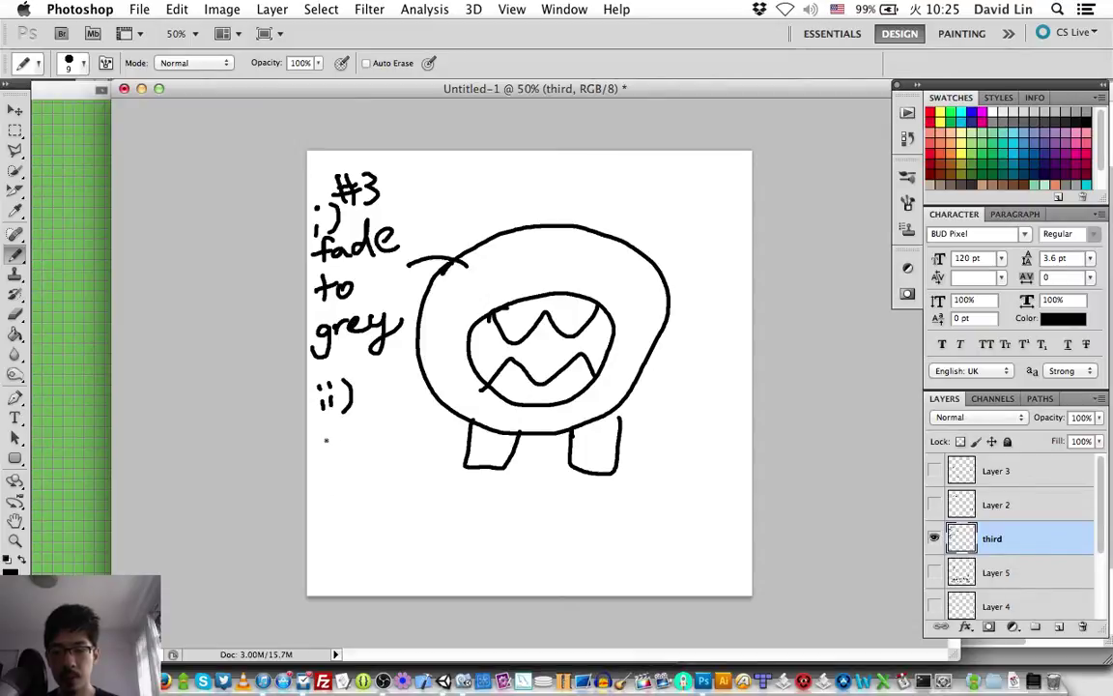
- Handwrite 'disperse into pixels' down the left side under ii)
mouse_move(327, 444)
left_mouse_down()
mouse_move(323, 453)
mouse_move(390, 450)
left_mouse_up()
mouse_move(393, 437)
left_mouse_down()
mouse_move(403, 450)
mouse_move(428, 446)
left_mouse_up()
left_click(335, 482)
left_click_drag(335, 486, 366, 491)
left_click_drag(360, 480, 381, 481)
mouse_move(329, 510)
left_mouse_down()
mouse_move(329, 539)
mouse_move(366, 526)
left_mouse_up()
mouse_move(366, 509)
left_mouse_down()
mouse_move(353, 527)
mouse_move(404, 520)
left_mouse_up()
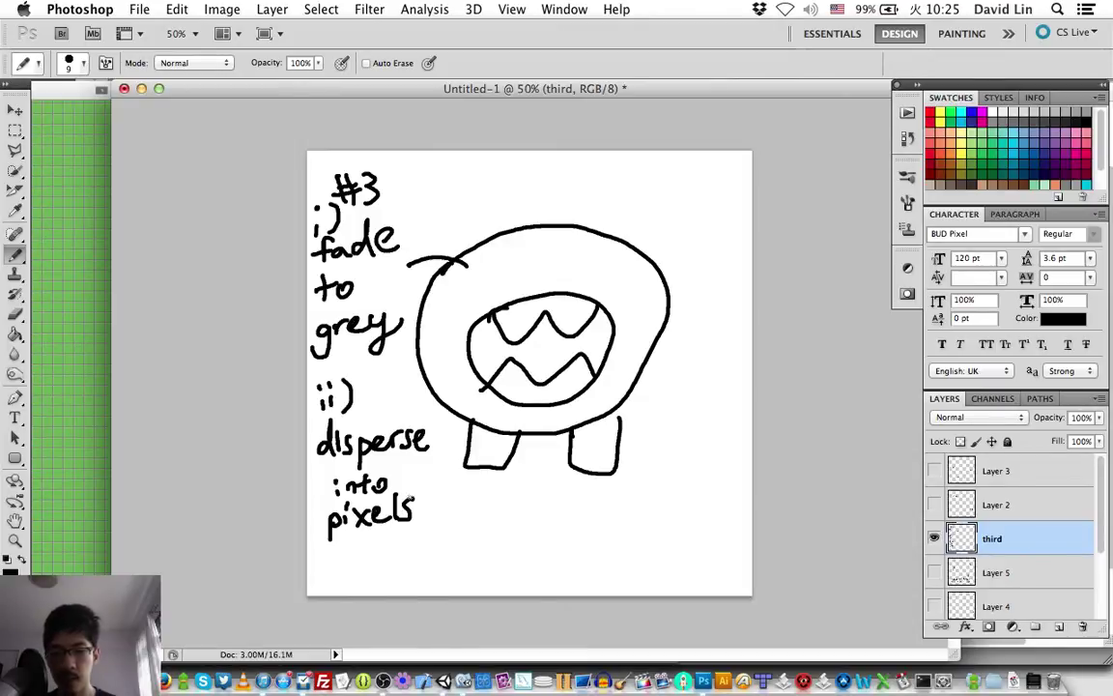
- Continue the note with 'that randomly spread out' below pixels
mouse_move(333, 557)
left_mouse_down()
mouse_move(338, 543)
mouse_move(382, 552)
left_mouse_up()
mouse_move(373, 543)
left_mouse_down()
mouse_move(447, 553)
mouse_move(462, 527)
mouse_move(469, 543)
mouse_move(507, 549)
left_mouse_up()
mouse_move(513, 537)
left_mouse_down()
mouse_move(504, 561)
mouse_move(445, 581)
left_mouse_up()
mouse_move(461, 569)
left_mouse_down()
mouse_move(462, 585)
mouse_move(466, 576)
left_mouse_up()
mouse_move(474, 572)
left_mouse_down()
mouse_move(522, 578)
mouse_move(547, 564)
mouse_move(576, 577)
left_mouse_up()
left_click_drag(568, 563, 583, 561)
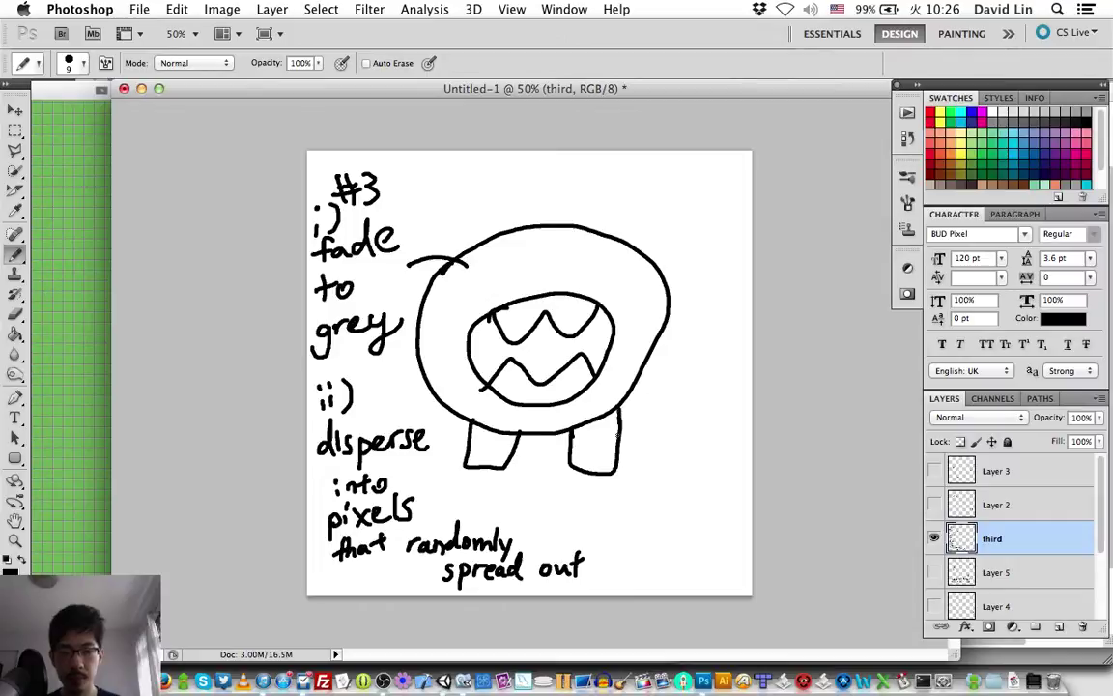
left_click(588, 467)
left_click(934, 538)
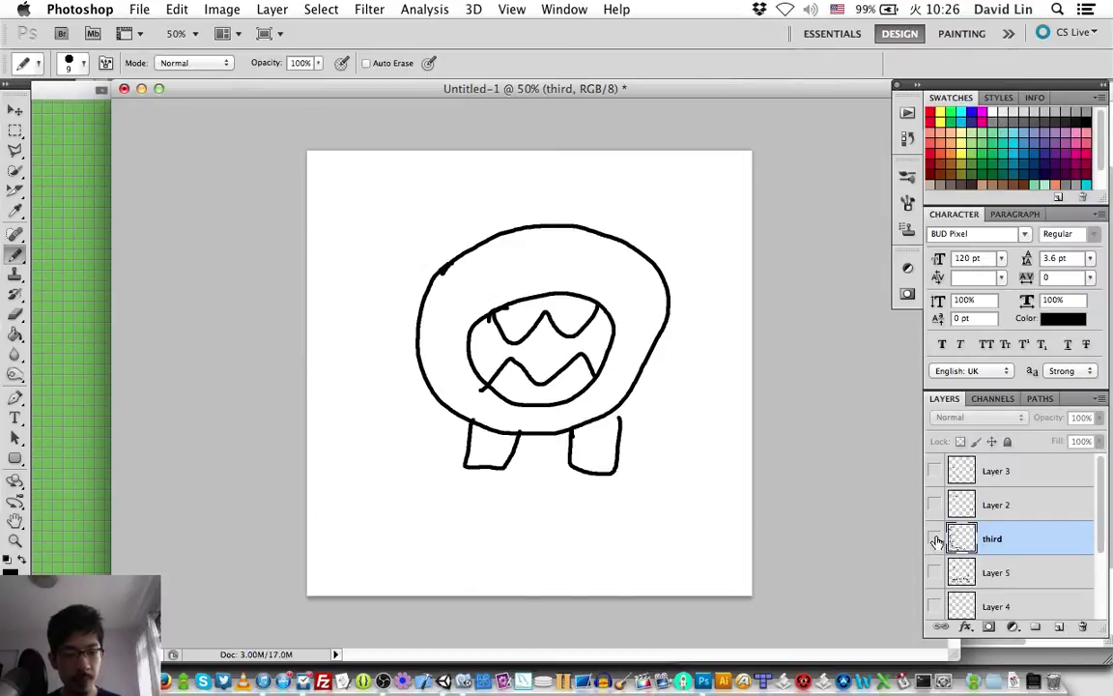
left_click(934, 538)
left_click(934, 573)
left_click(934, 572)
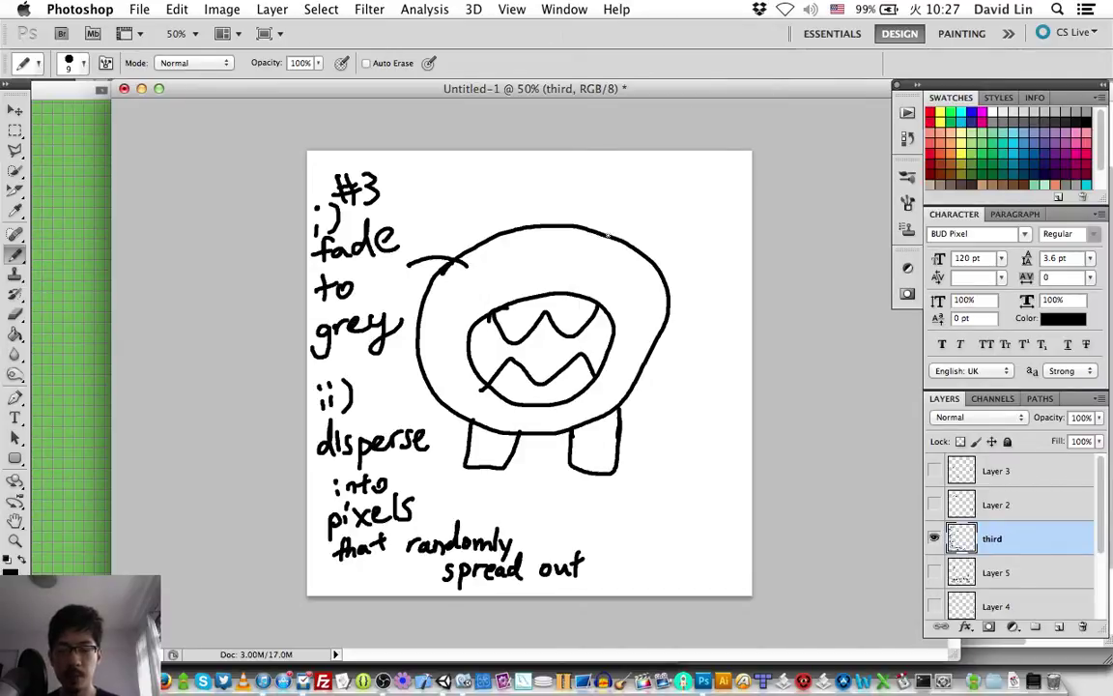
- Draw a pointer line to the boss's head and handwrite "make it" at top right
left_click_drag(612, 219, 598, 253)
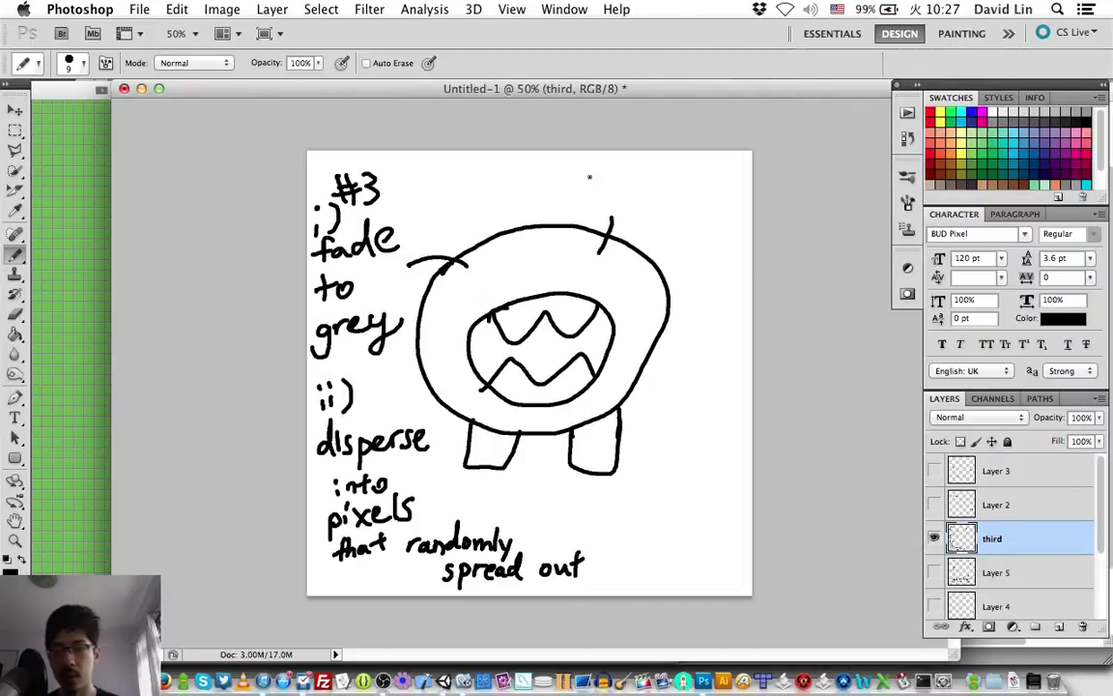
left_click_drag(570, 184, 670, 189)
left_click(659, 162)
left_click_drag(662, 174, 680, 172)
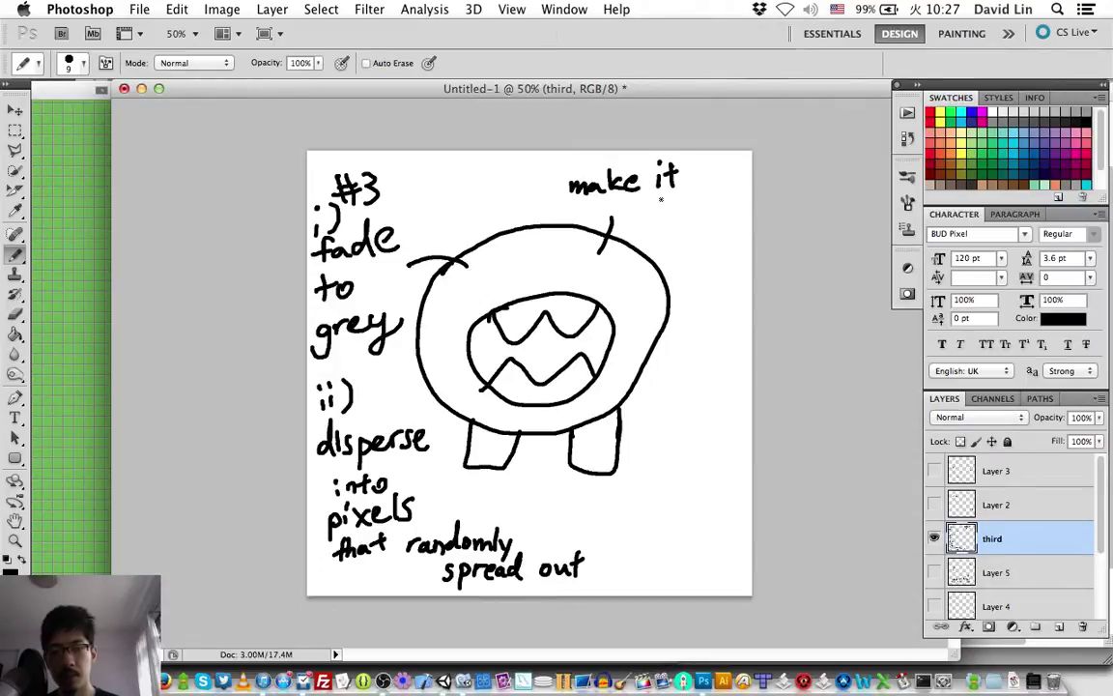
- Handwrite "shake while fading to grey" below it to finish the note, then switch to OBS
mouse_move(657, 198)
left_mouse_down()
mouse_move(647, 216)
mouse_move(689, 218)
left_mouse_up()
mouse_move(699, 198)
left_mouse_down()
mouse_move(700, 218)
mouse_move(720, 215)
left_mouse_up()
mouse_move(654, 227)
left_mouse_down()
mouse_move(662, 240)
mouse_move(674, 226)
mouse_move(679, 240)
mouse_move(725, 236)
mouse_move(677, 269)
mouse_move(713, 268)
mouse_move(727, 254)
mouse_move(735, 278)
mouse_move(690, 289)
left_mouse_up()
left_click(692, 221)
mouse_move(682, 284)
left_mouse_down()
mouse_move(703, 282)
mouse_move(684, 329)
mouse_move(720, 305)
mouse_move(736, 312)
left_mouse_up()
left_click_drag(743, 301, 732, 334)
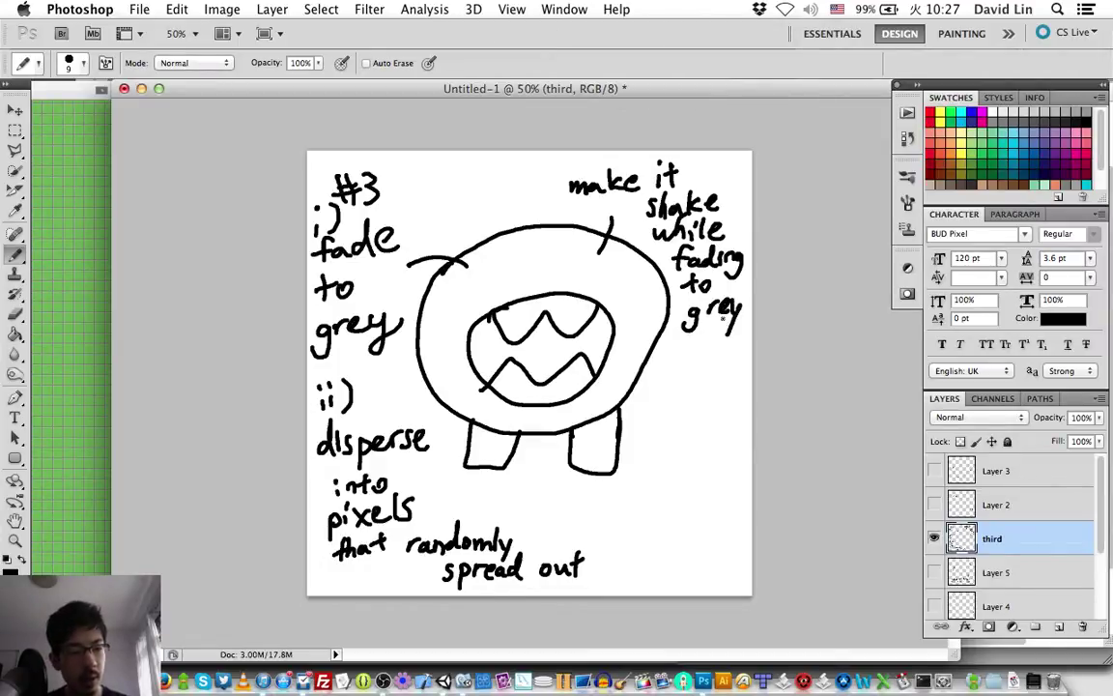
key("super+Tab")
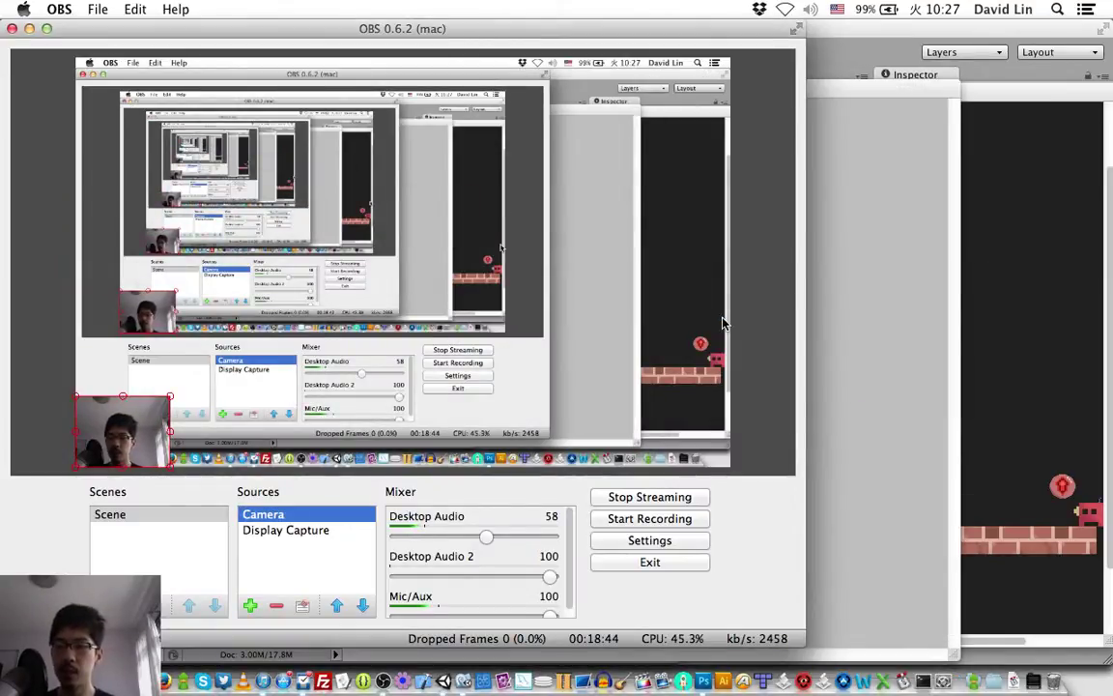
key("super+Tab")
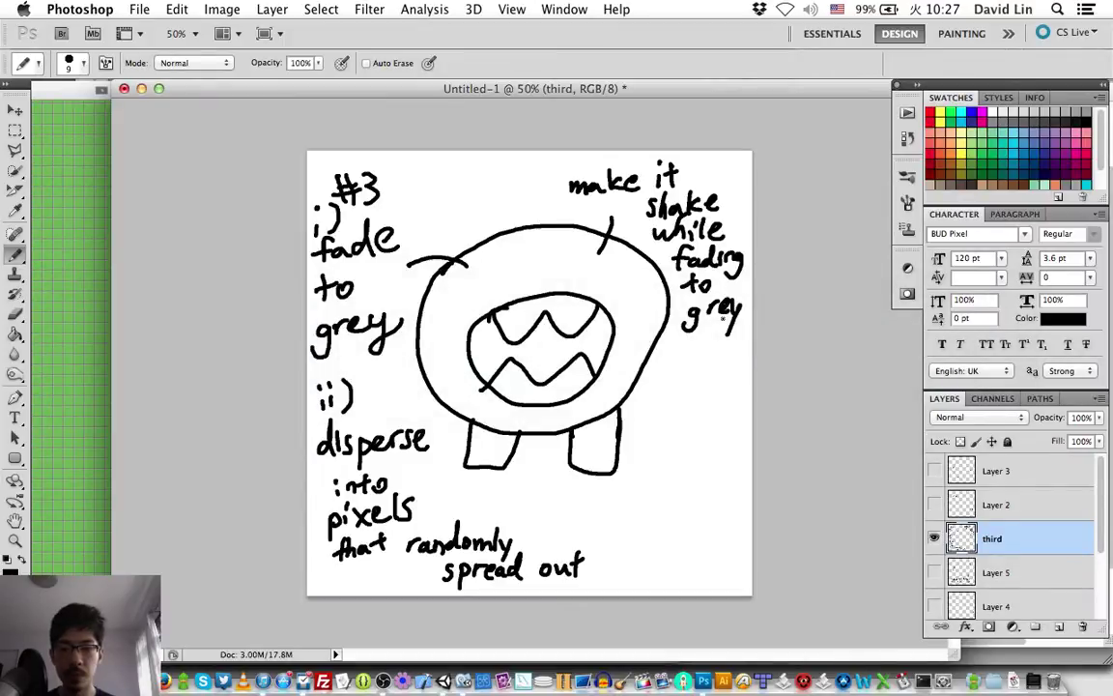
key("super+Tab")
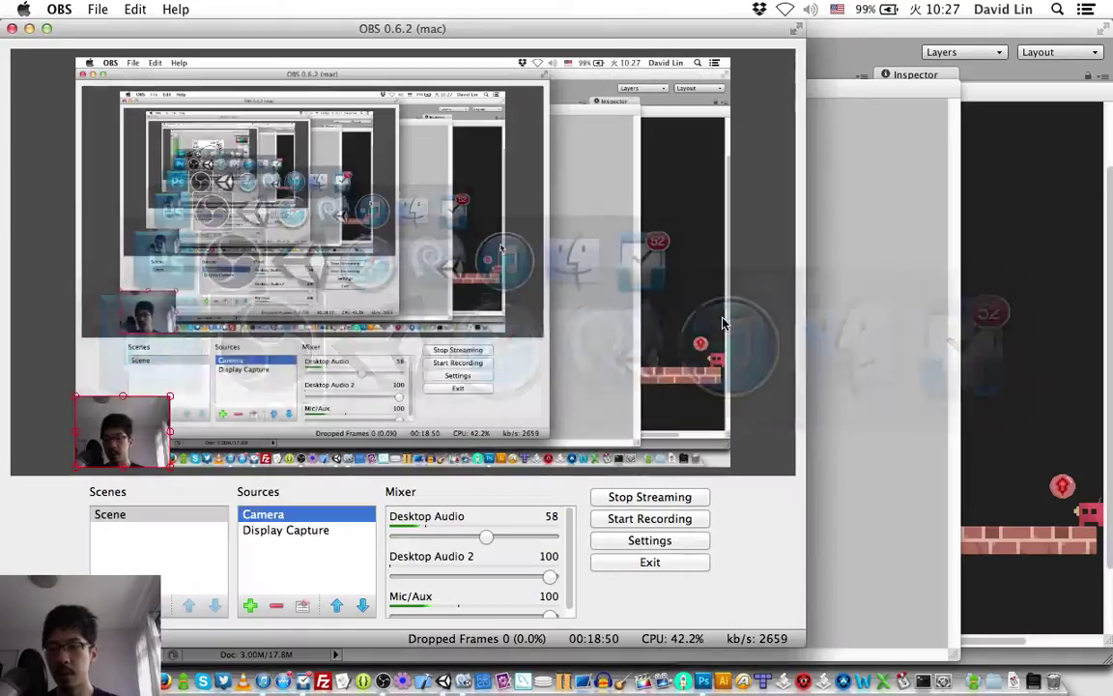
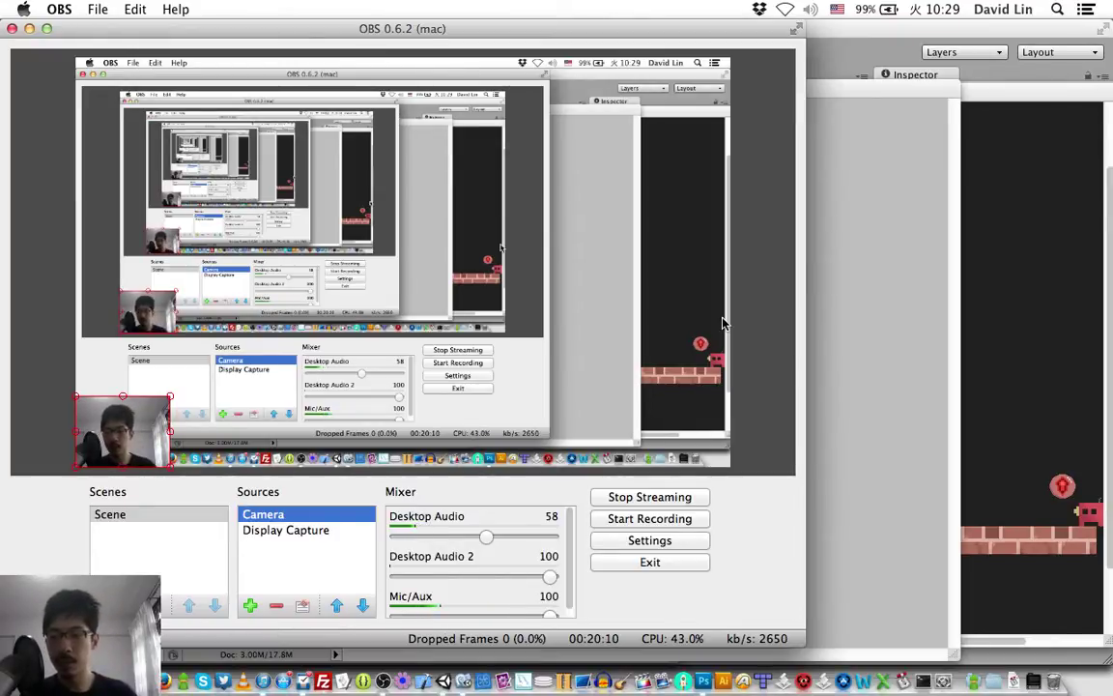
- Switch from OBS to the Photoshop sketch with the fade-to-grey, disperse and shake notes
key("super+Tab")
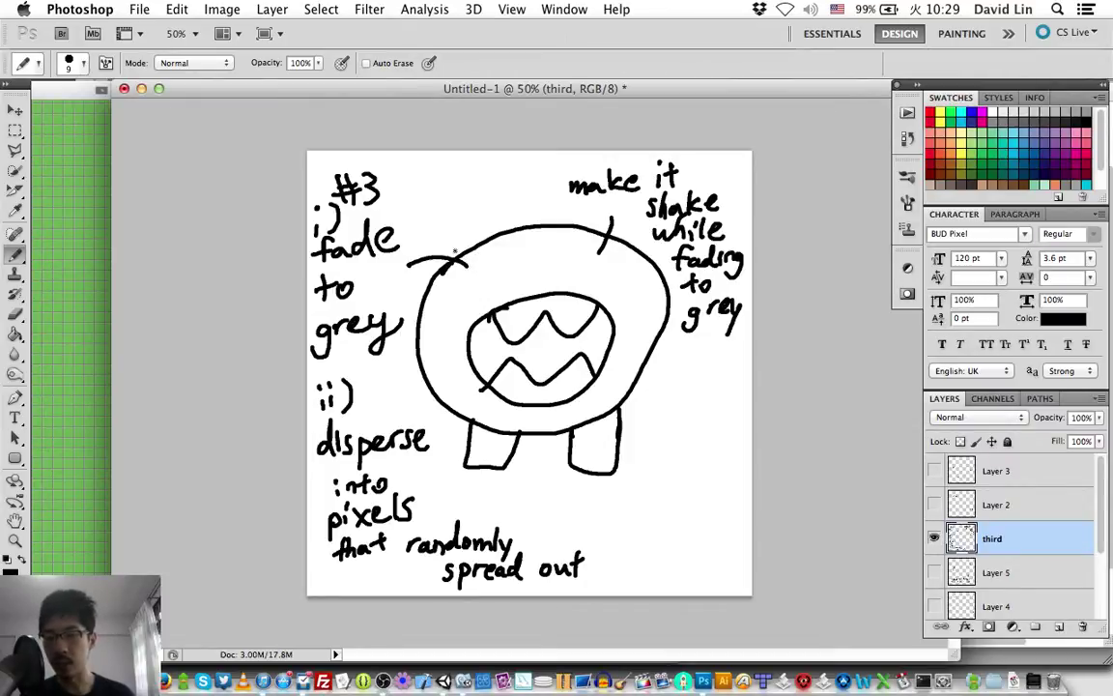
- Return from Photoshop to the OBS window previewing the platform game scene
key("super+Tab")
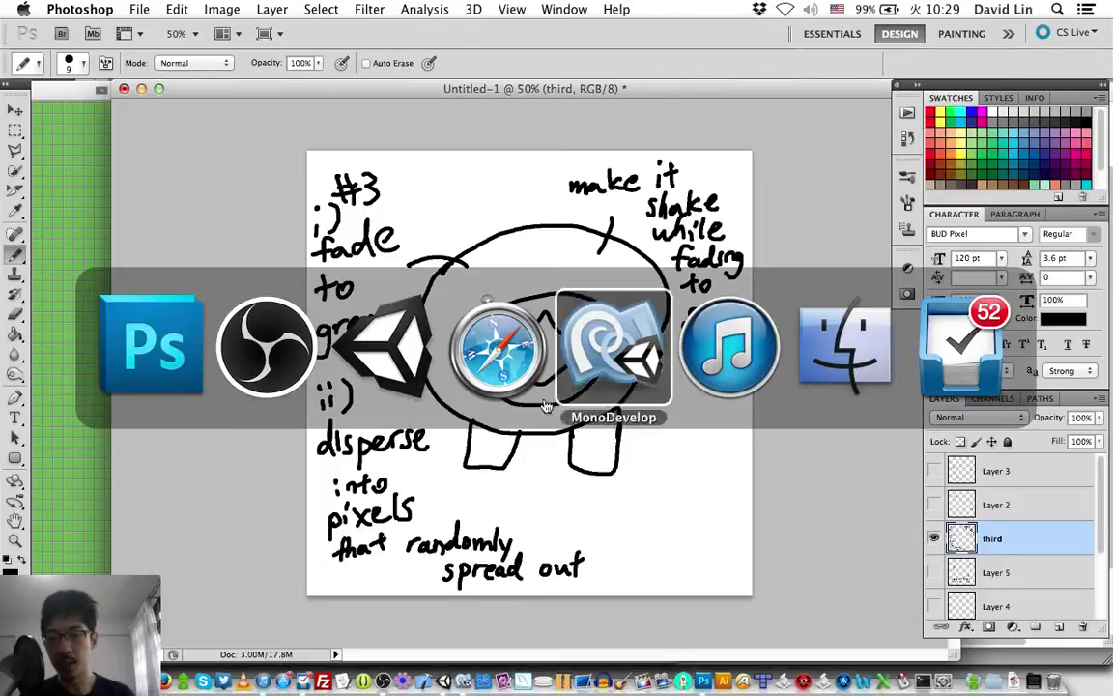
left_click(249, 328)
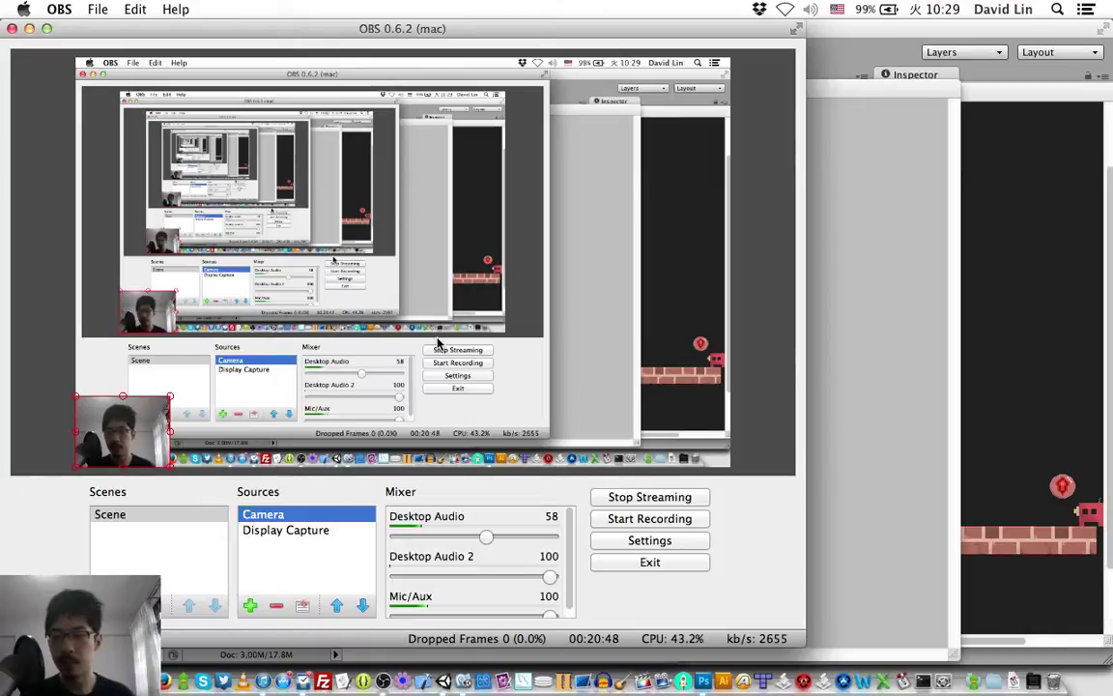
- Cycle past Photoshop to the Unity editor with MainScene.unity open
key("super+Tab")
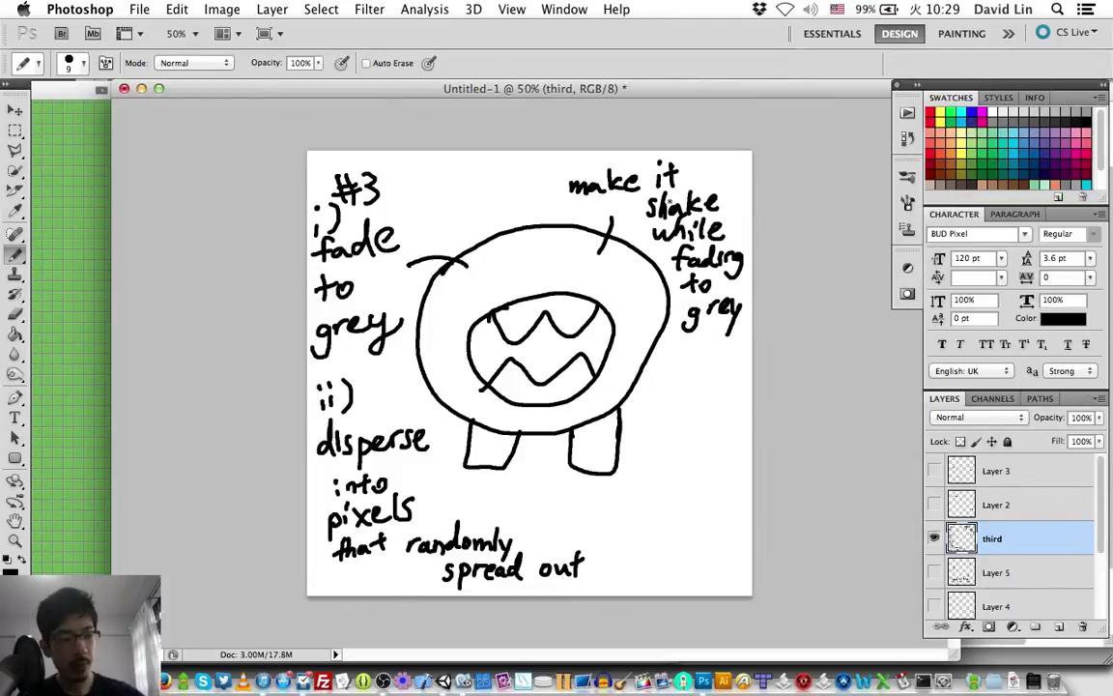
key("super+Tab")
key("super+Tab")
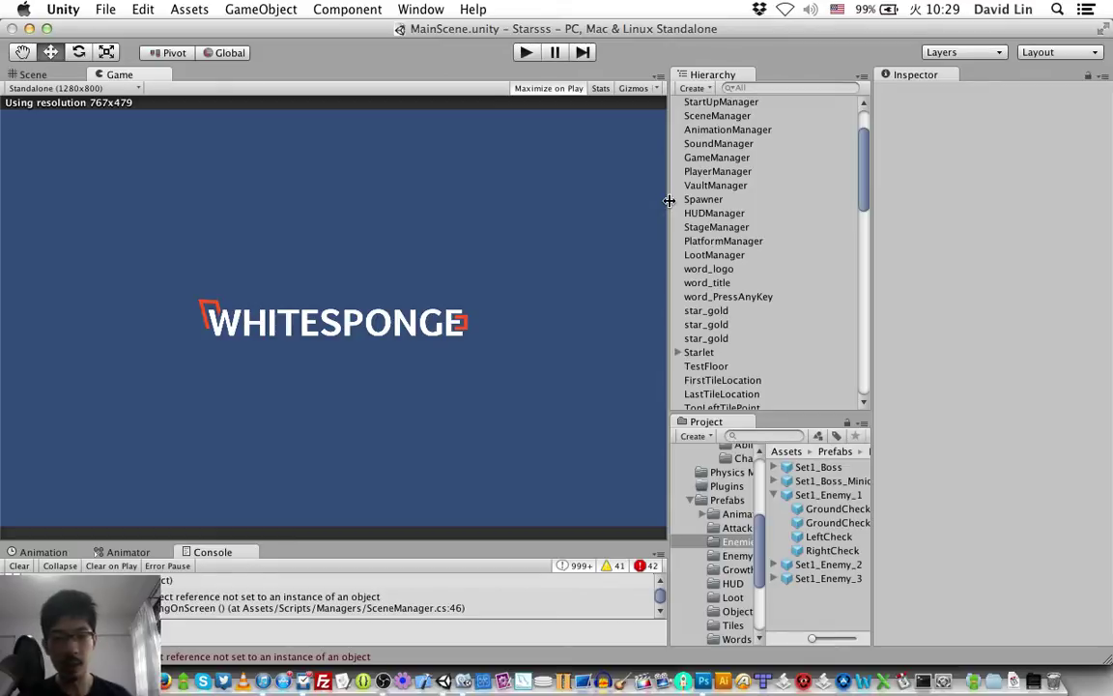
- Show the Scene view and expand Textures > Sprites > Characters to the bigTeeth sprite folder
left_click(40, 74)
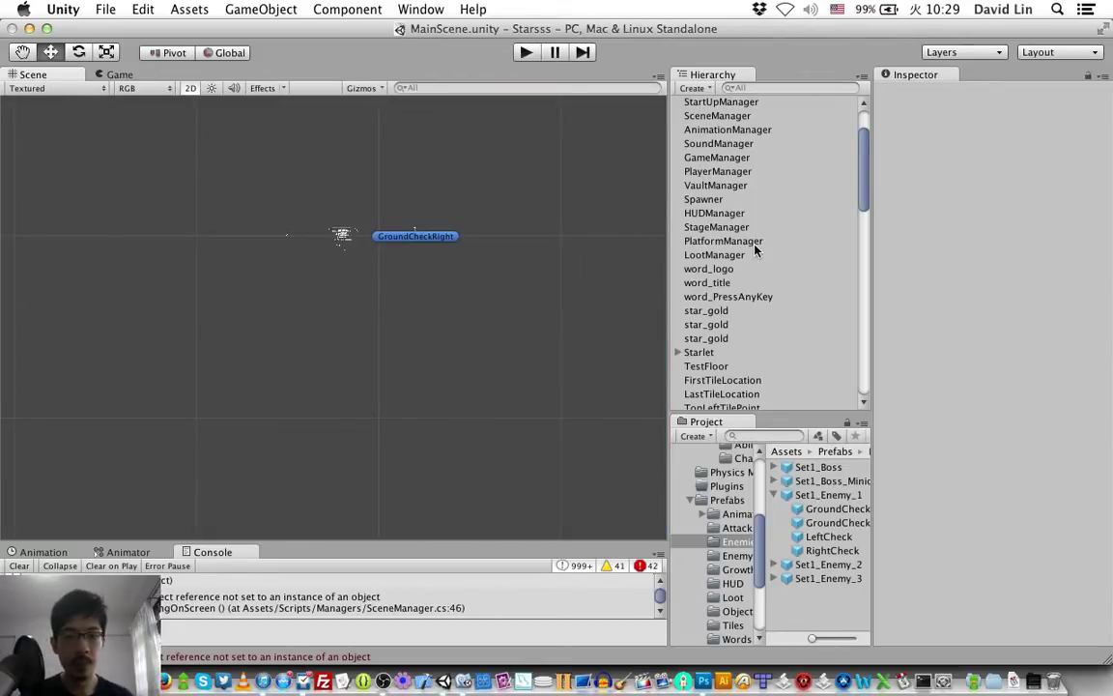
scroll(756, 250, "down", 15)
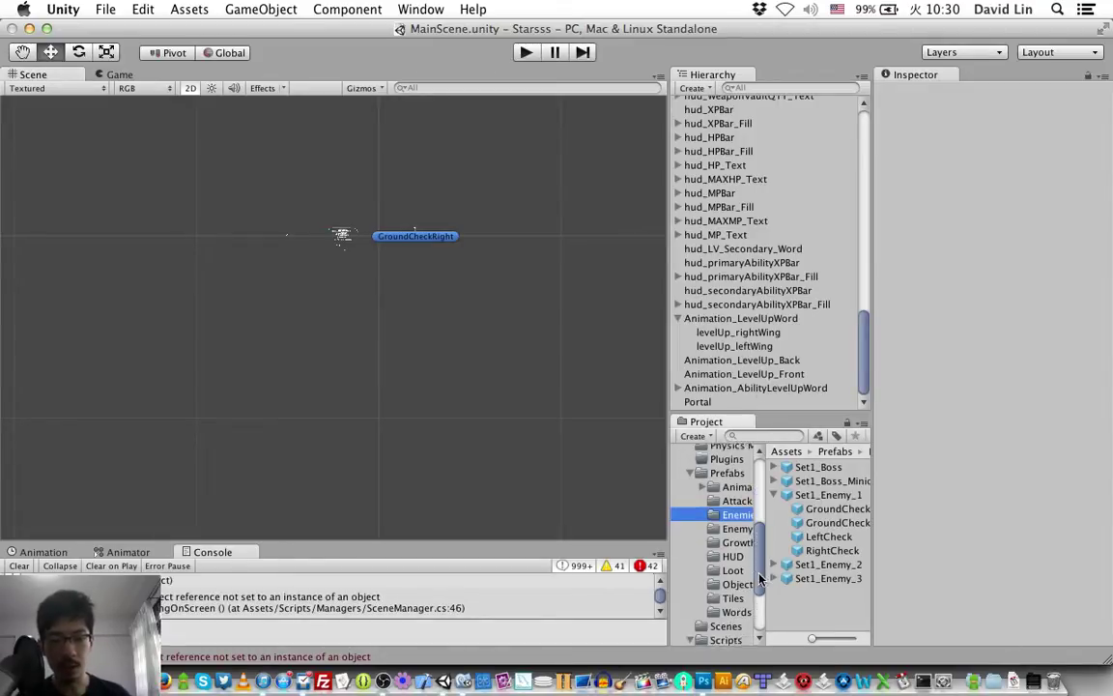
left_click_drag(759, 570, 758, 623)
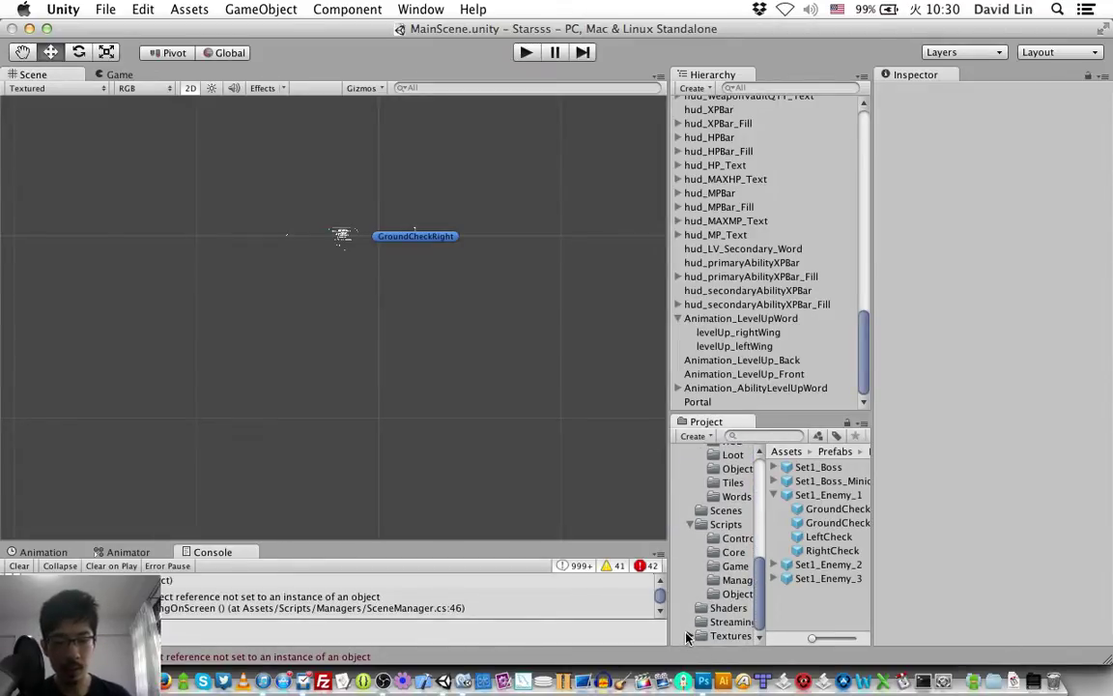
scroll(759, 609, "down", 3)
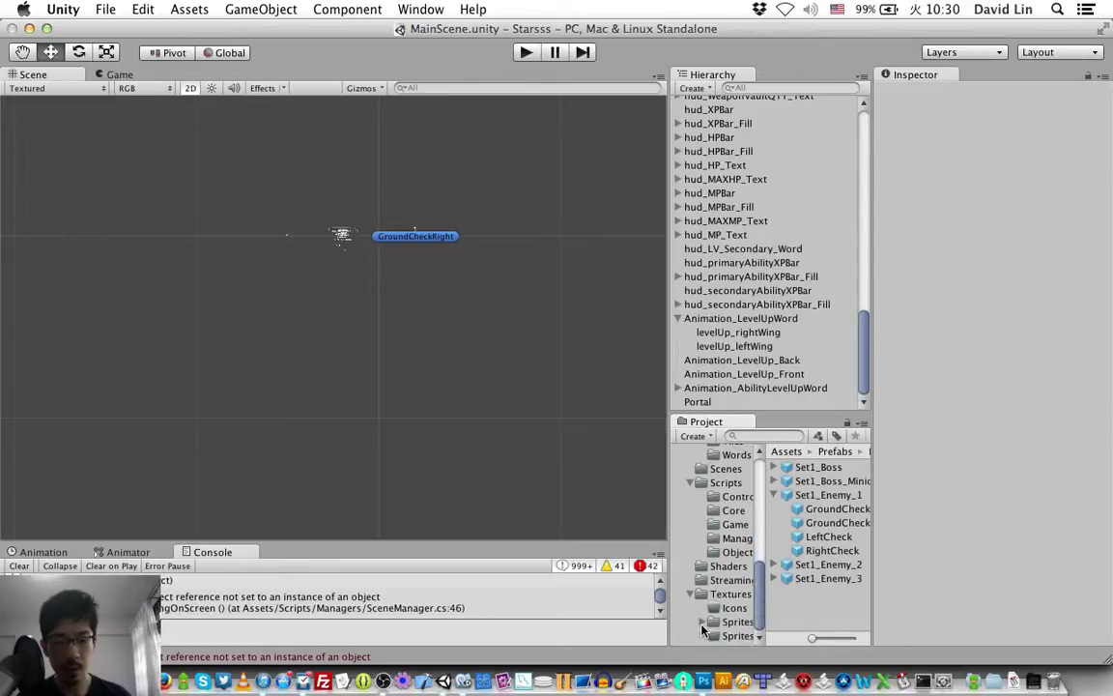
scroll(763, 574, "down", 3)
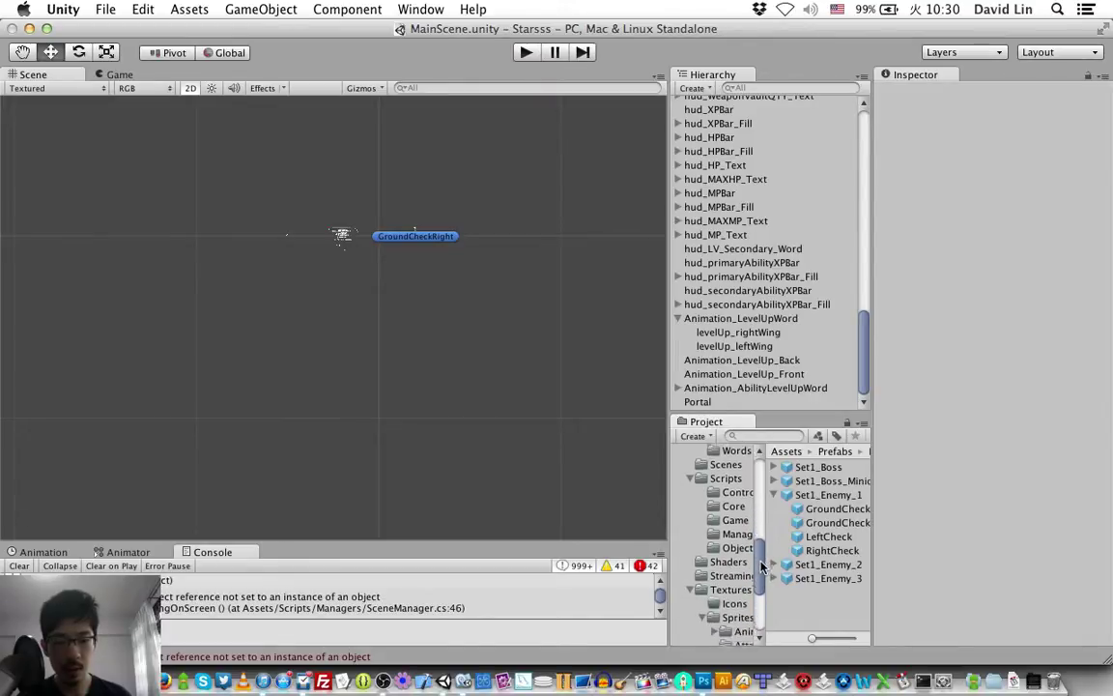
scroll(762, 577, "up", 1)
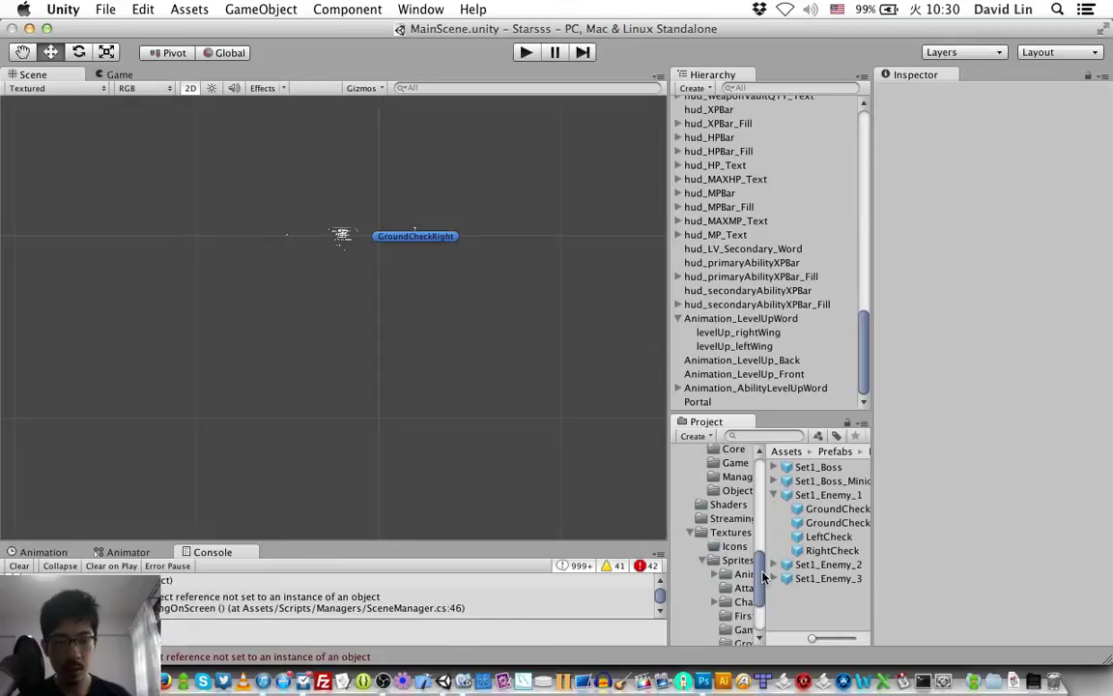
scroll(763, 579, "down", 2)
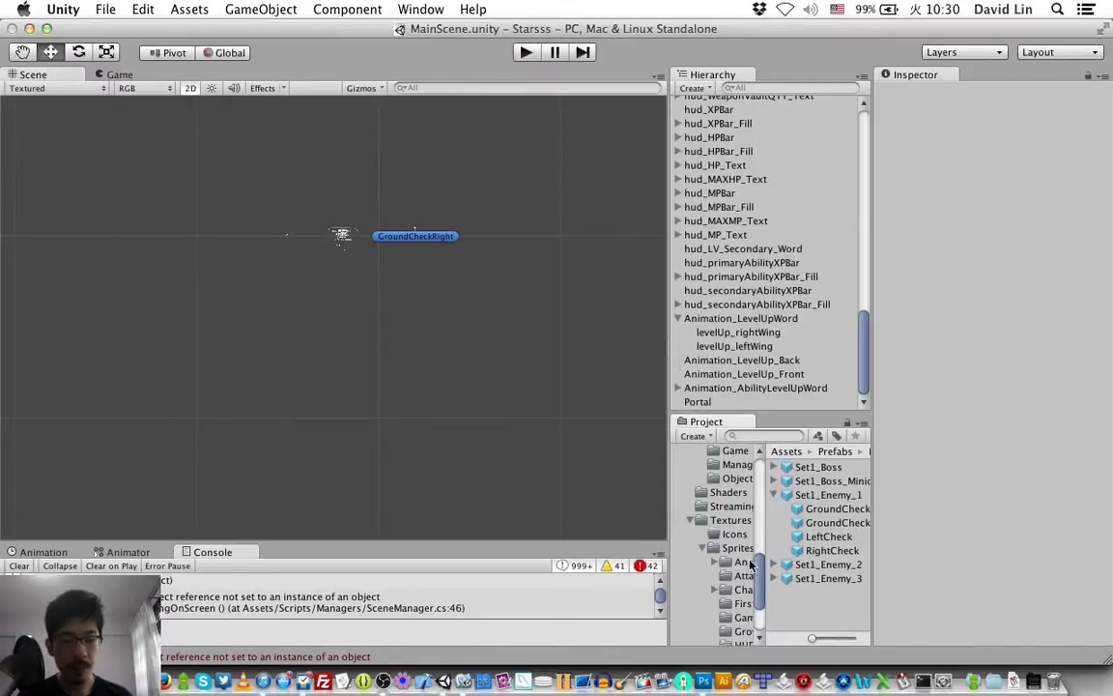
left_click(716, 590)
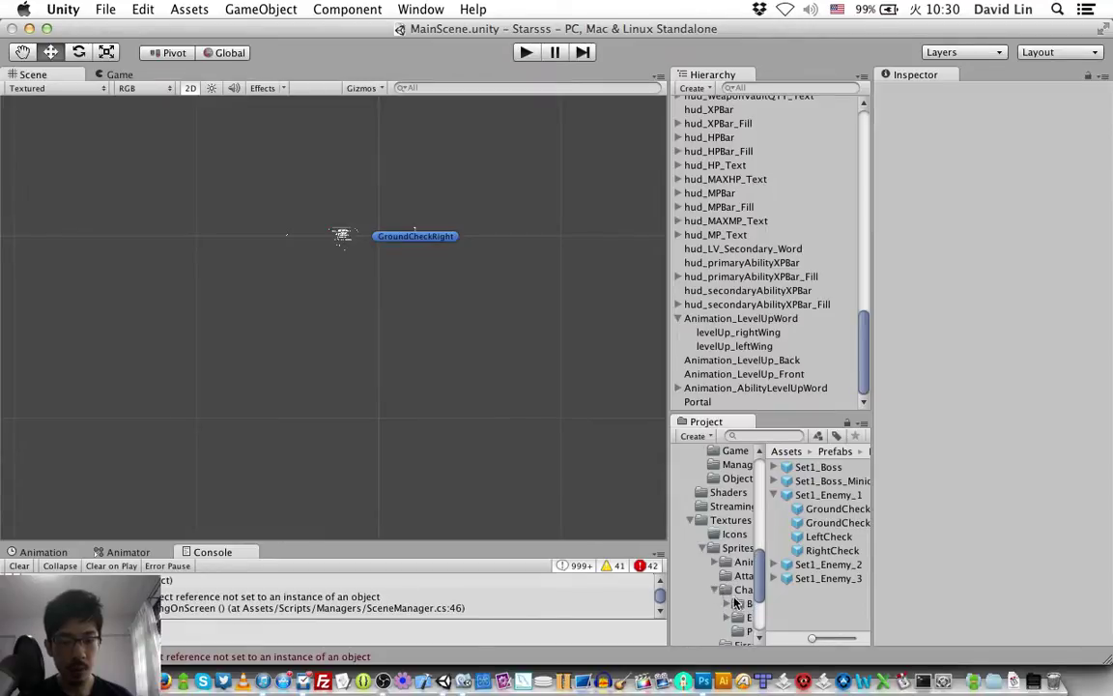
left_click(729, 603)
left_click(751, 618)
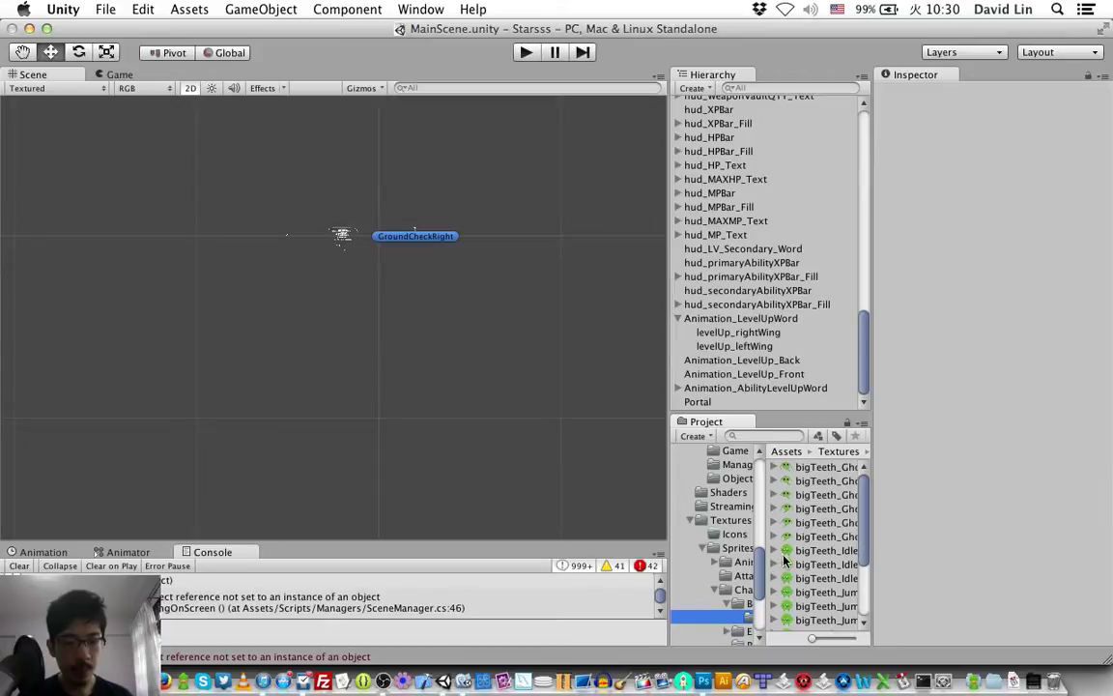
- Drop the bigTeeth_Idle_0 sprite into the Scene view and frame it
left_click_drag(791, 553, 448, 412)
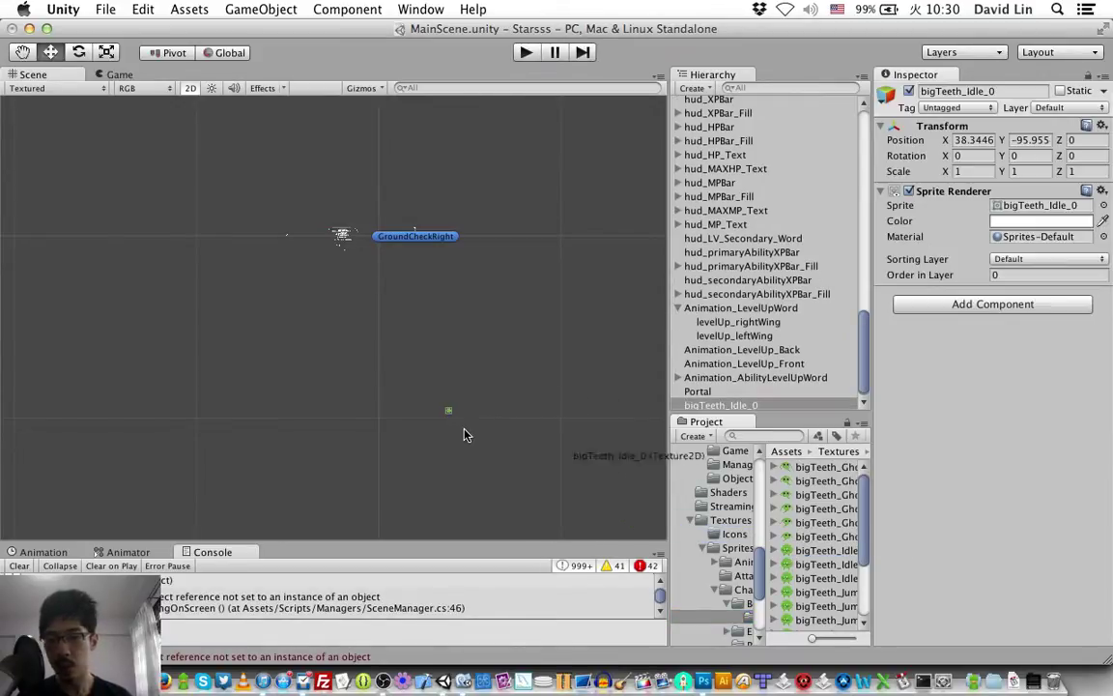
key("f")
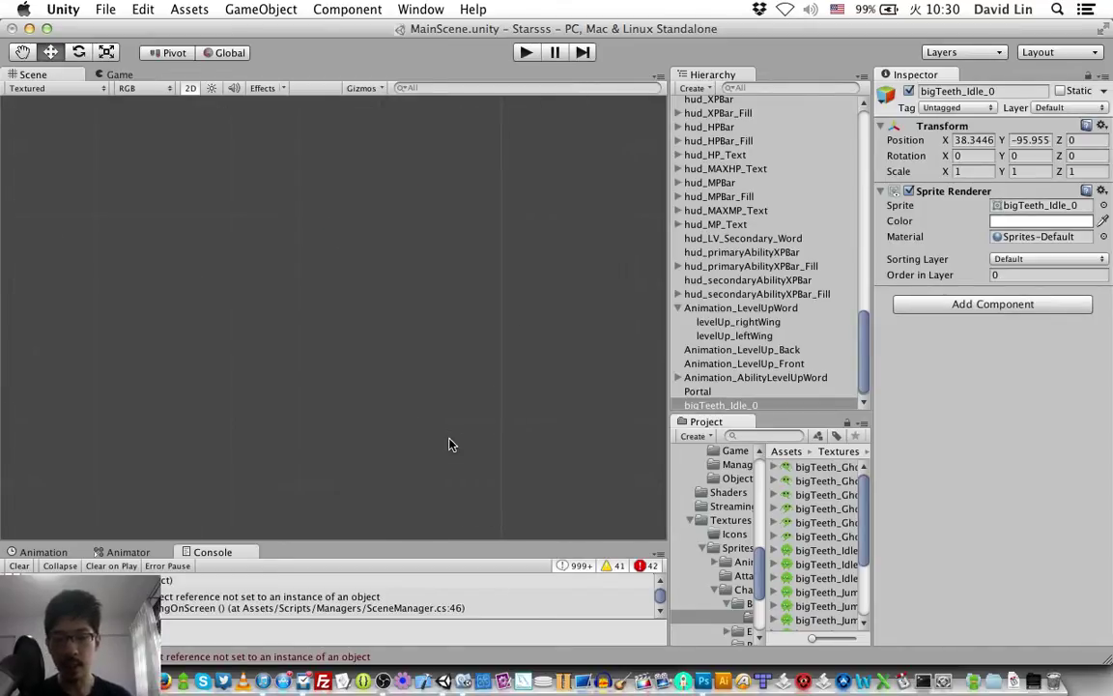
middle_click_drag(566, 425, 226, 227)
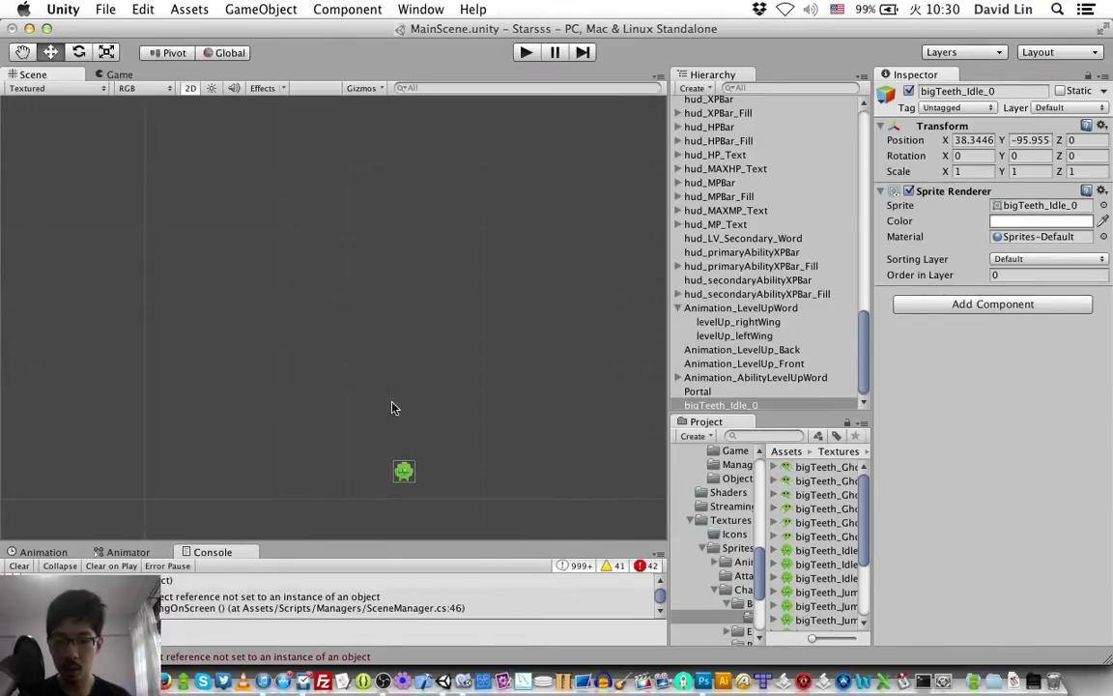
scroll(435, 445, "up", 3)
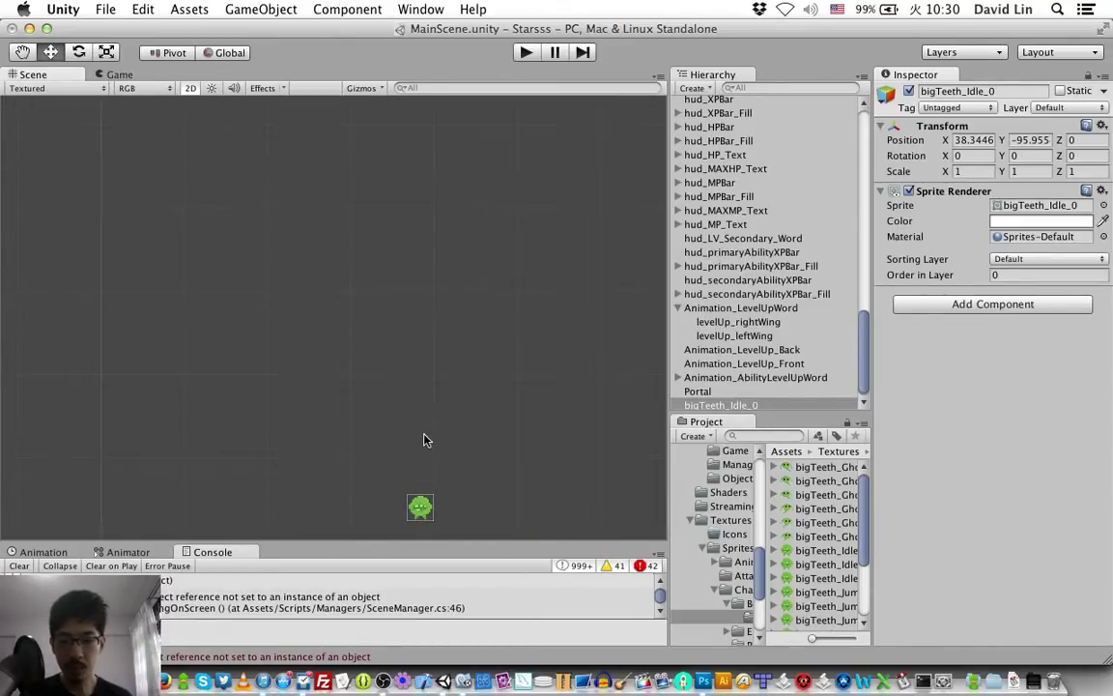
middle_click_drag(427, 440, 337, 262)
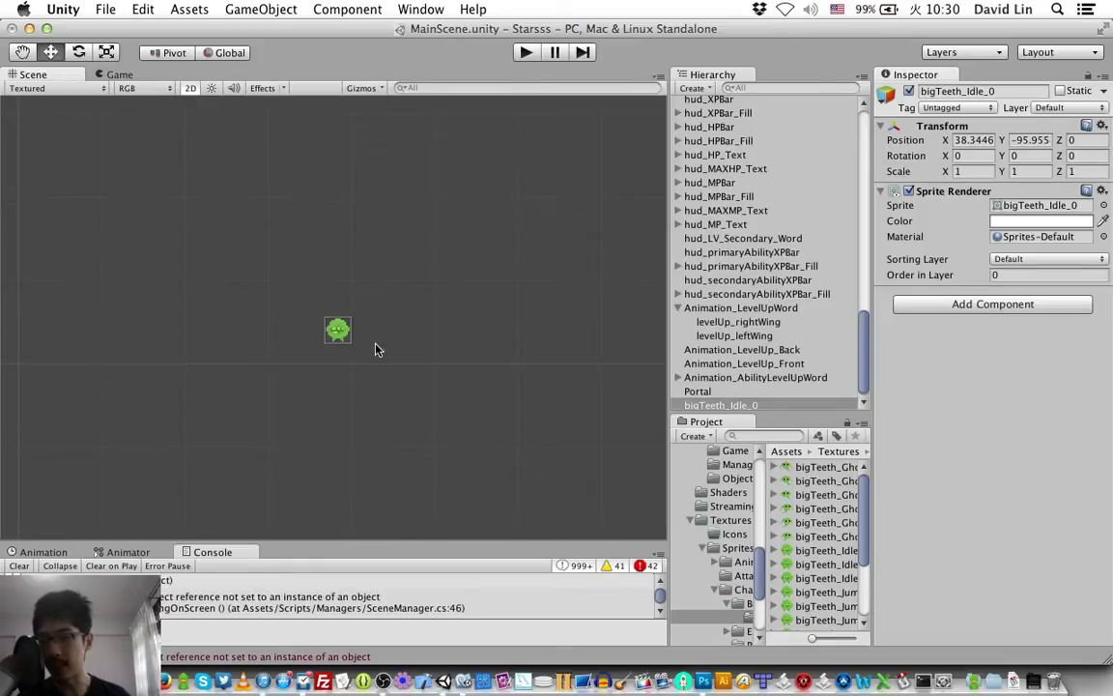
- Zoom in and centre the view on the green bigTeeth idle sprite
scroll(394, 378, "up", 5)
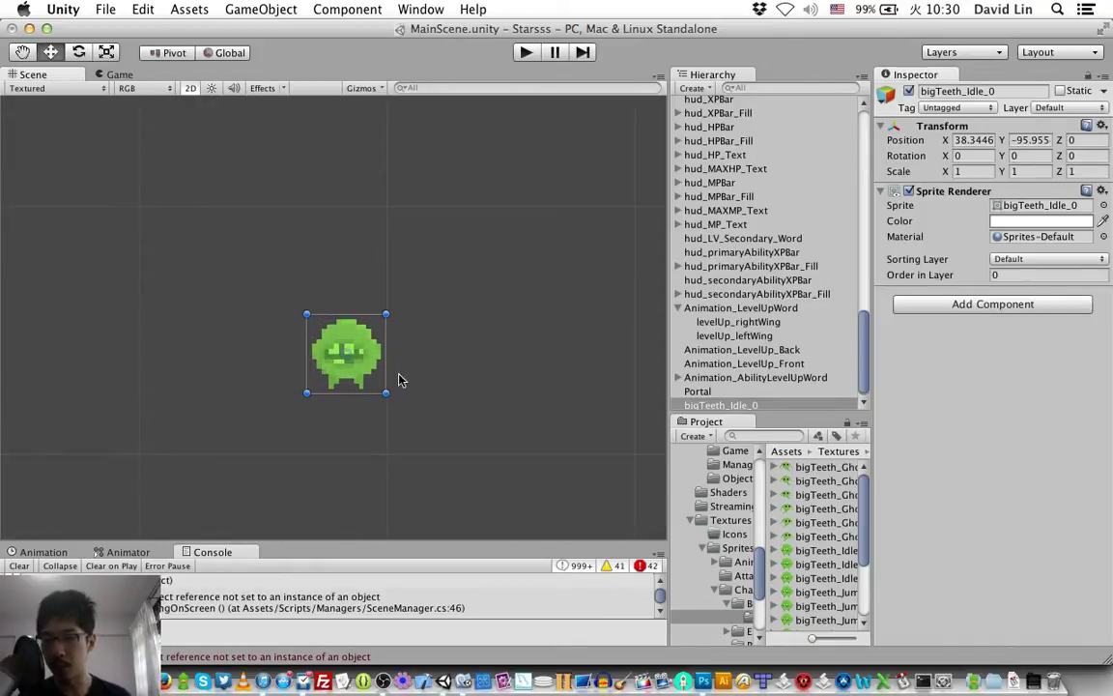
scroll(402, 379, "up", 4)
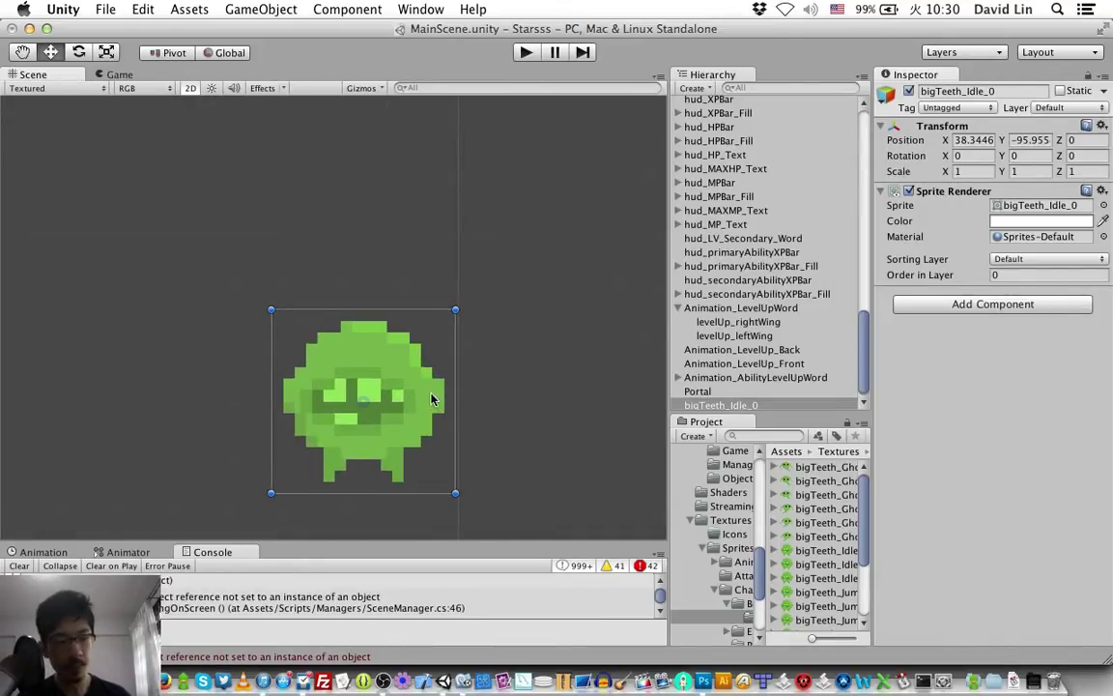
scroll(473, 399, "up", 3)
middle_click_drag(541, 324, 500, 239)
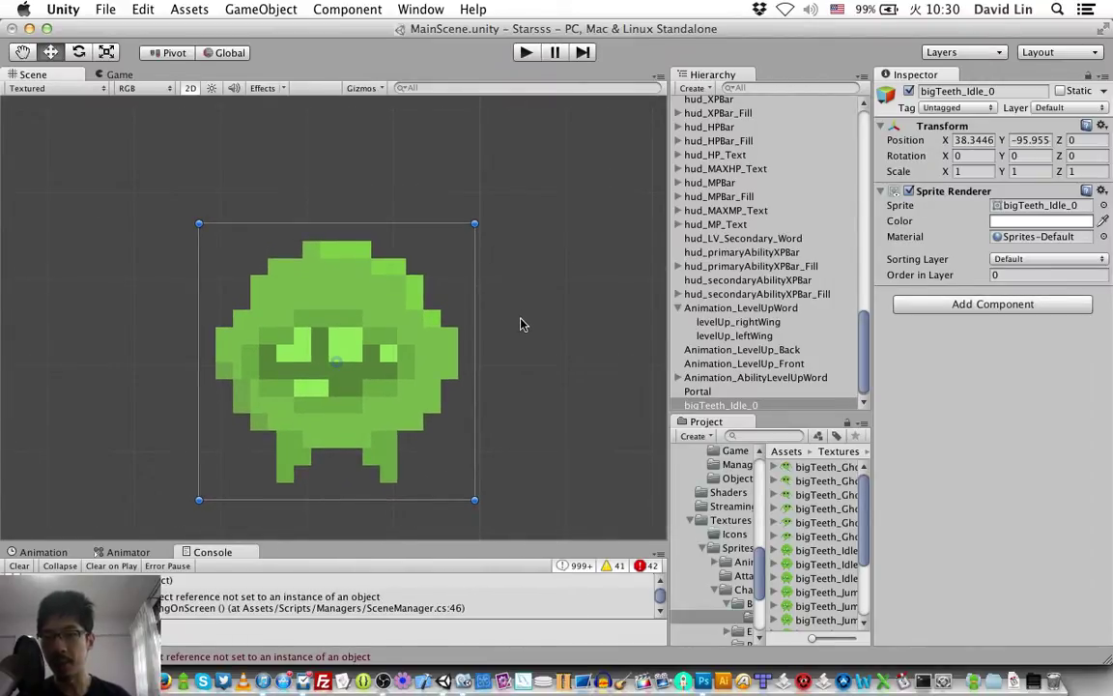
scroll(522, 319, "up", 3)
scroll(519, 321, "down", 1)
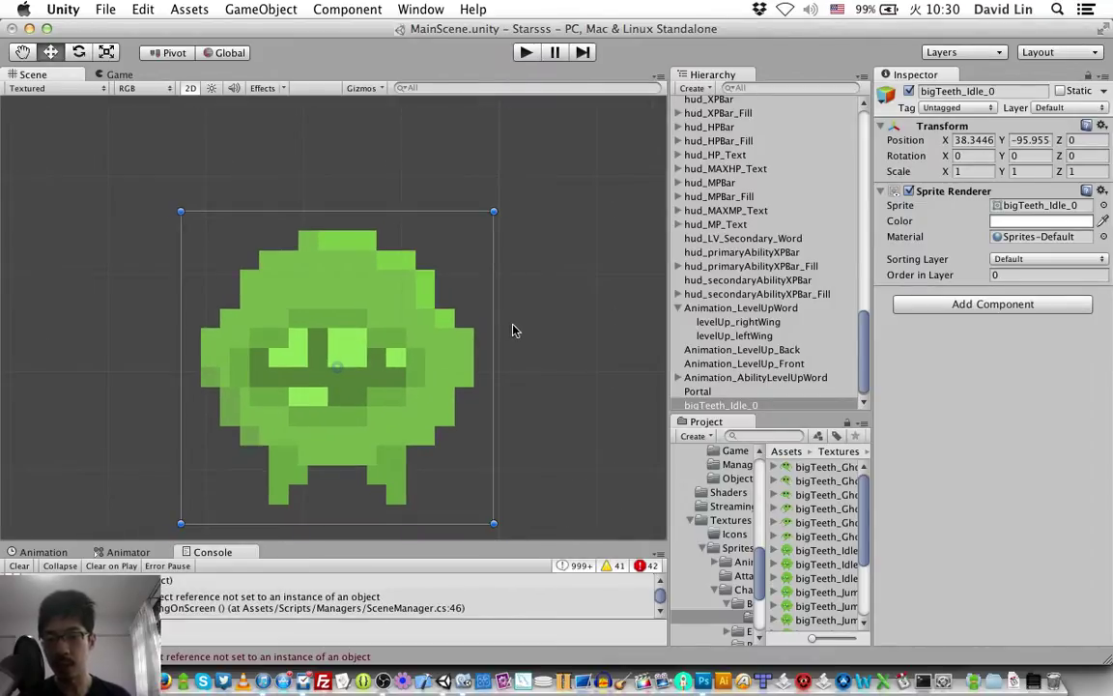
middle_click_drag(531, 316, 561, 279)
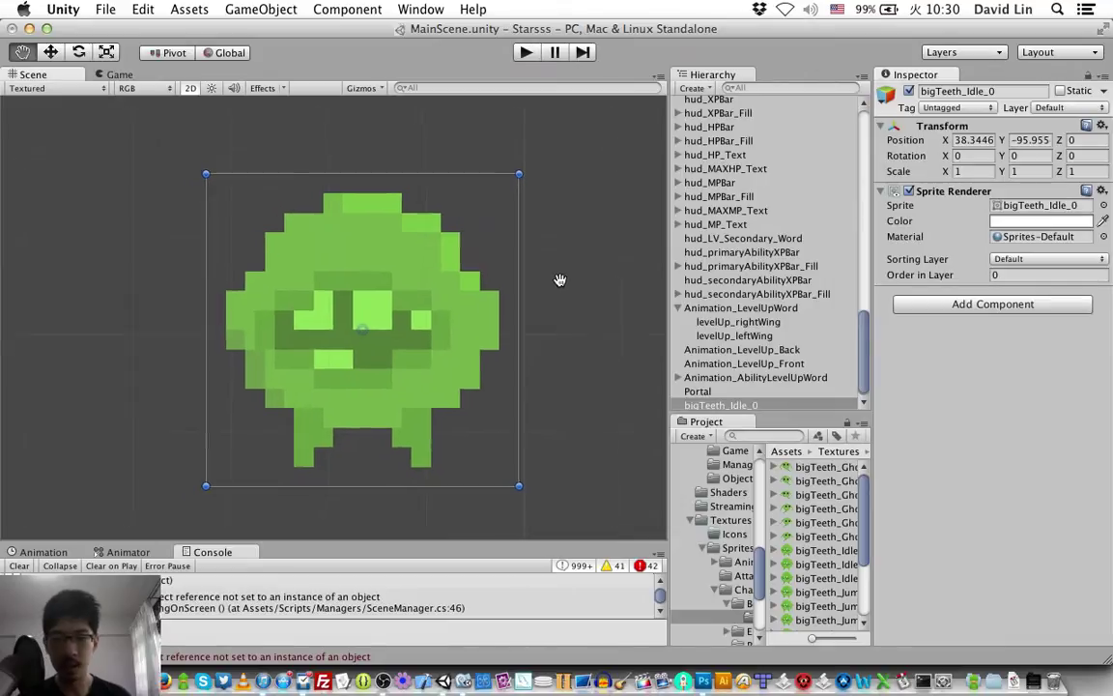
scroll(593, 308, "up", 1)
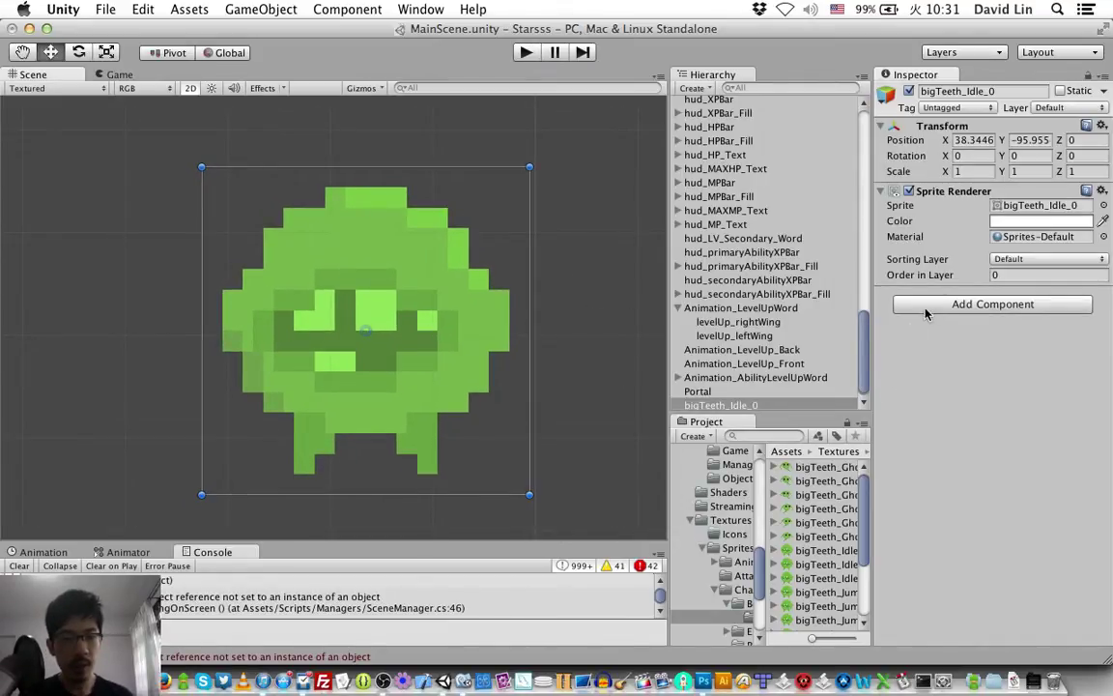
- Select bigTeeth_Idle_0 and open its Sprite Renderer tint colour picker
left_click(754, 404)
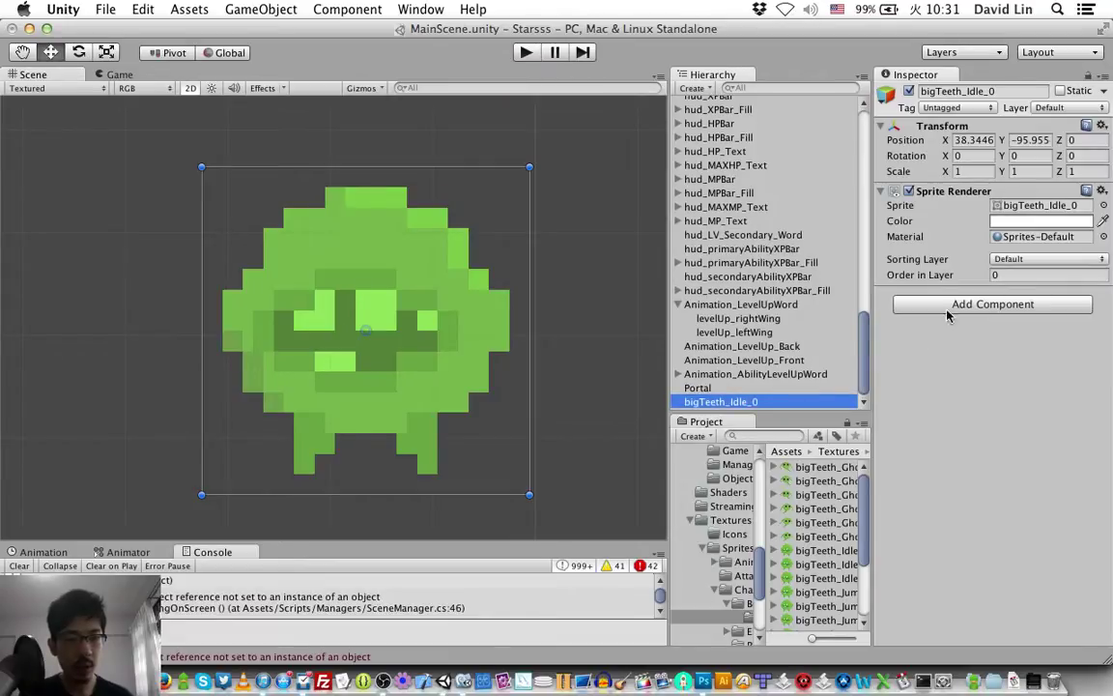
left_click(1096, 221)
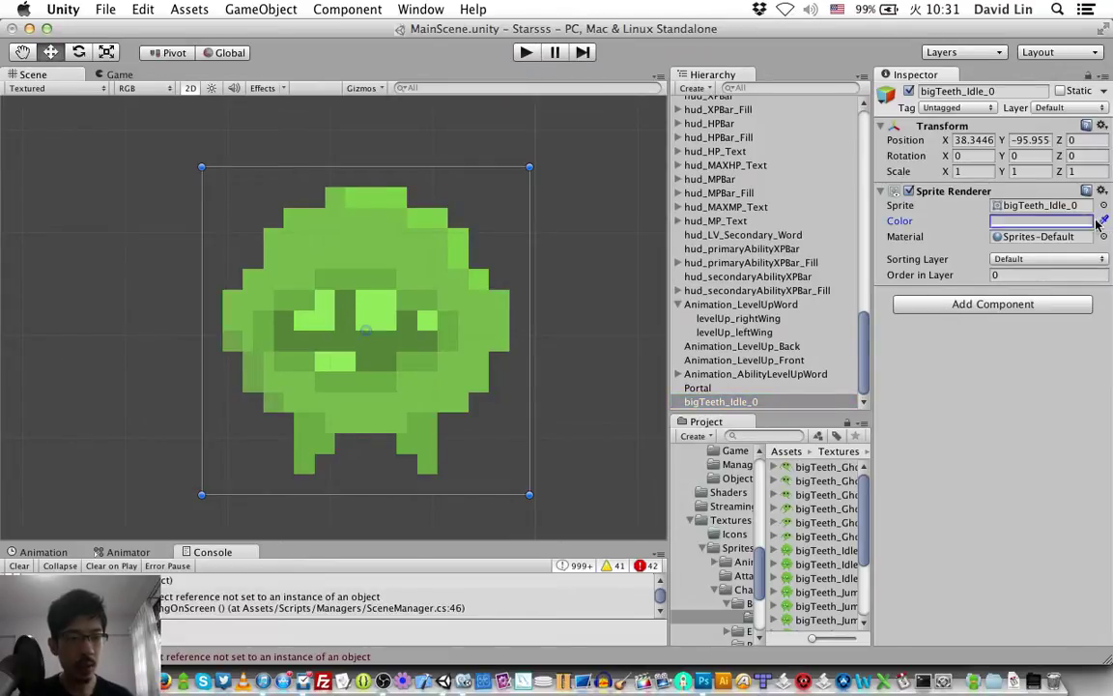
left_click(1102, 222)
left_click(1070, 223)
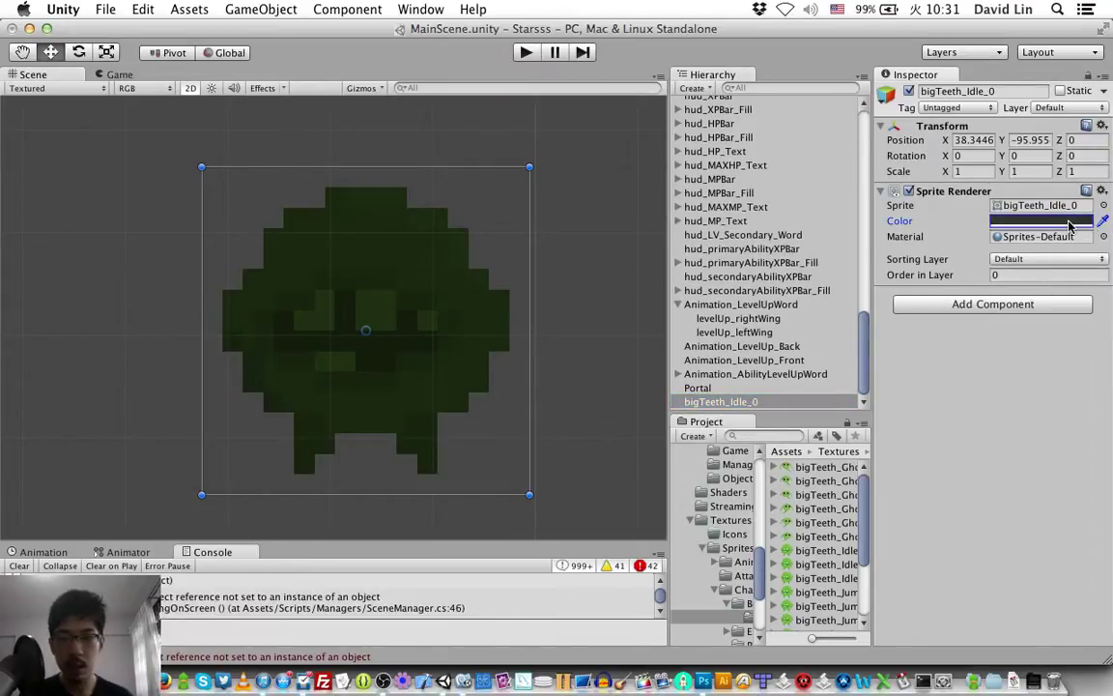
left_click(1065, 224)
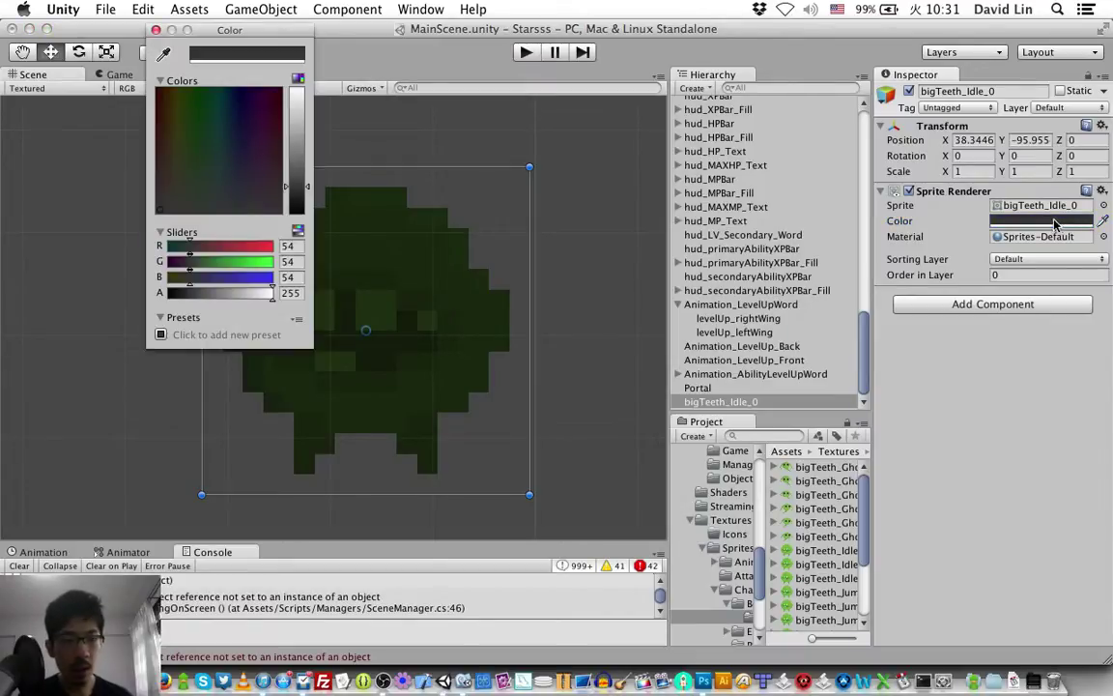
- Try a pale grey tint around 196, 190, 190 and test lowering the alpha
left_click(208, 245)
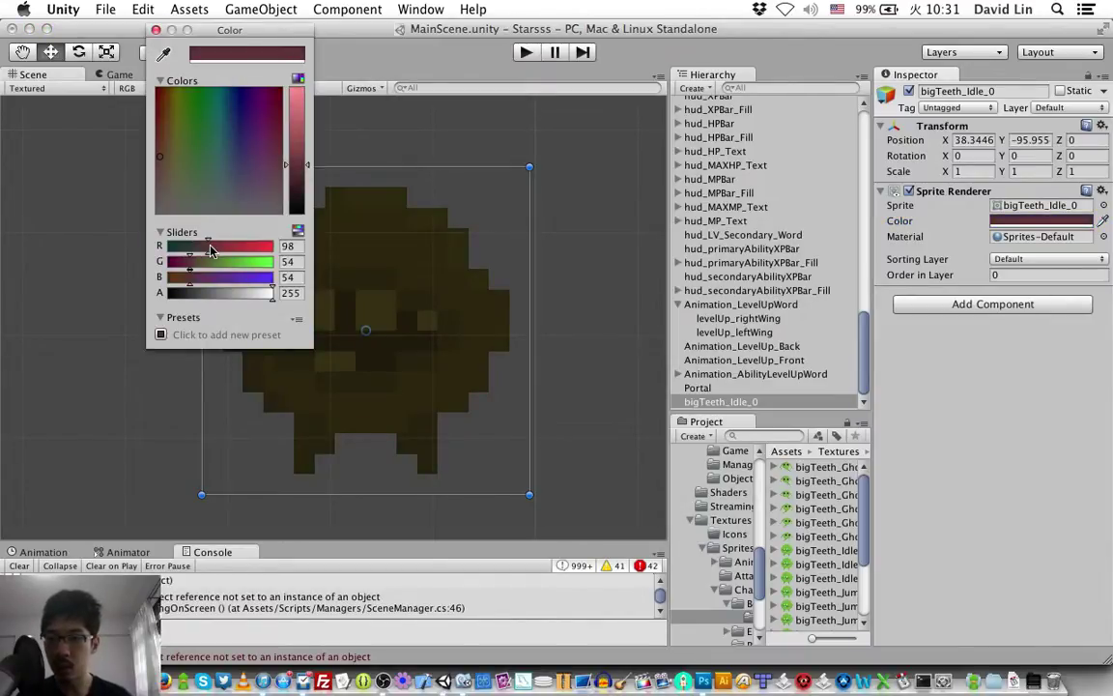
left_click(207, 261)
left_click(206, 278)
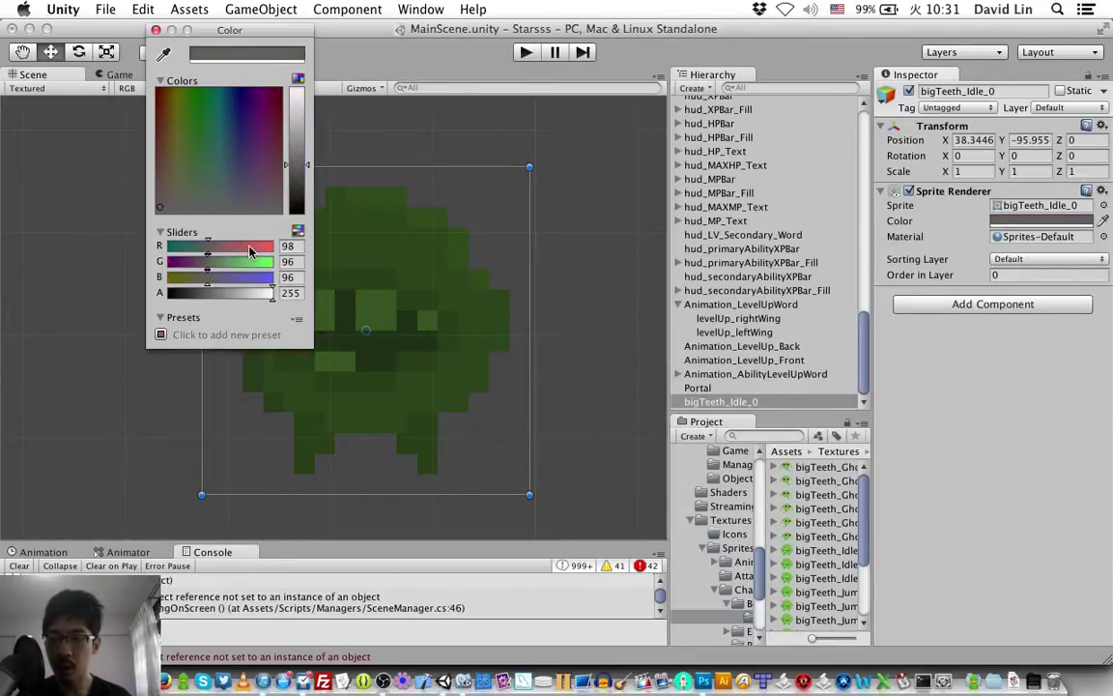
left_click(248, 246)
left_click(246, 261)
left_click(246, 277)
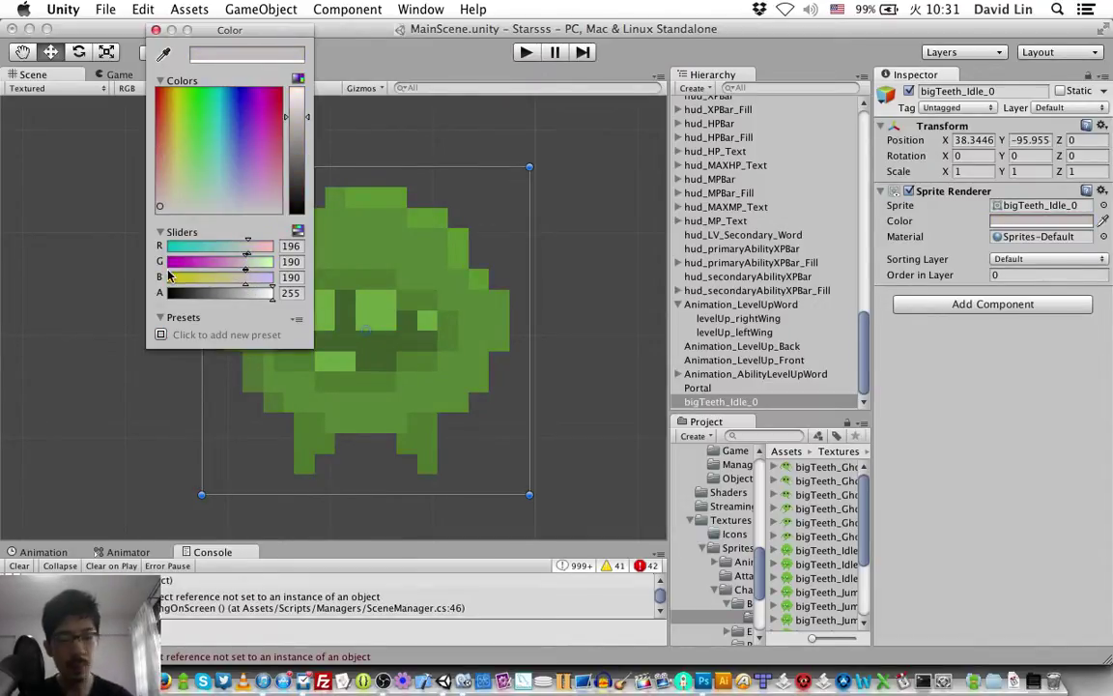
left_click(222, 296)
left_click_drag(222, 295, 192, 295)
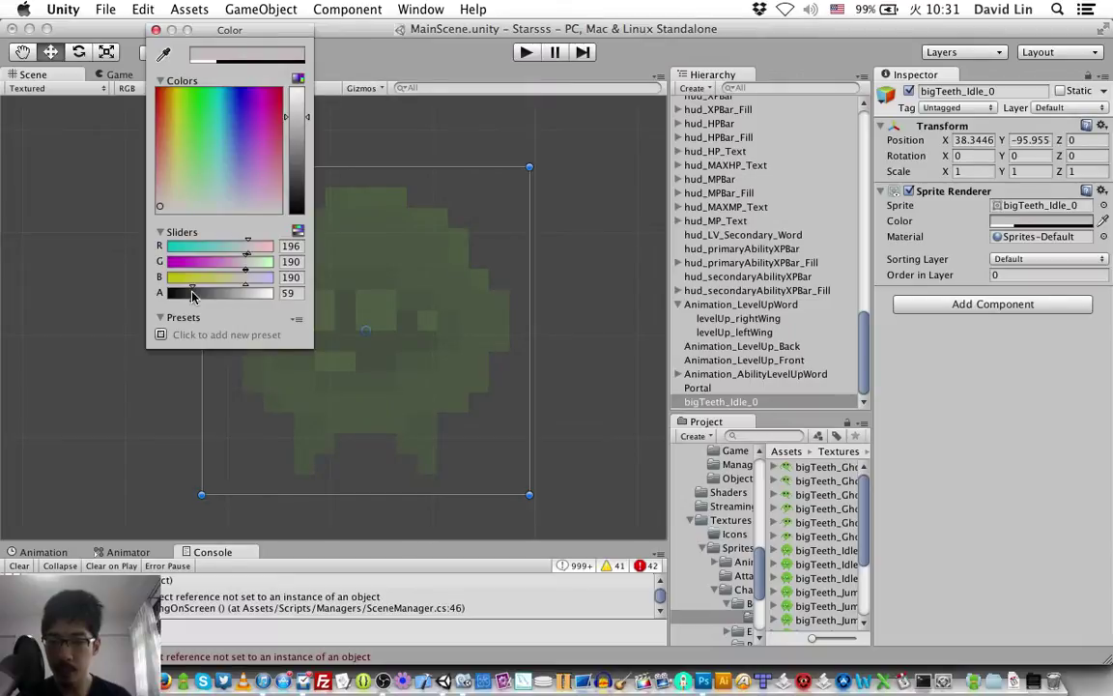
- Restore full opacity and try darker greys around 52, then about 90 per channel
left_click(190, 248)
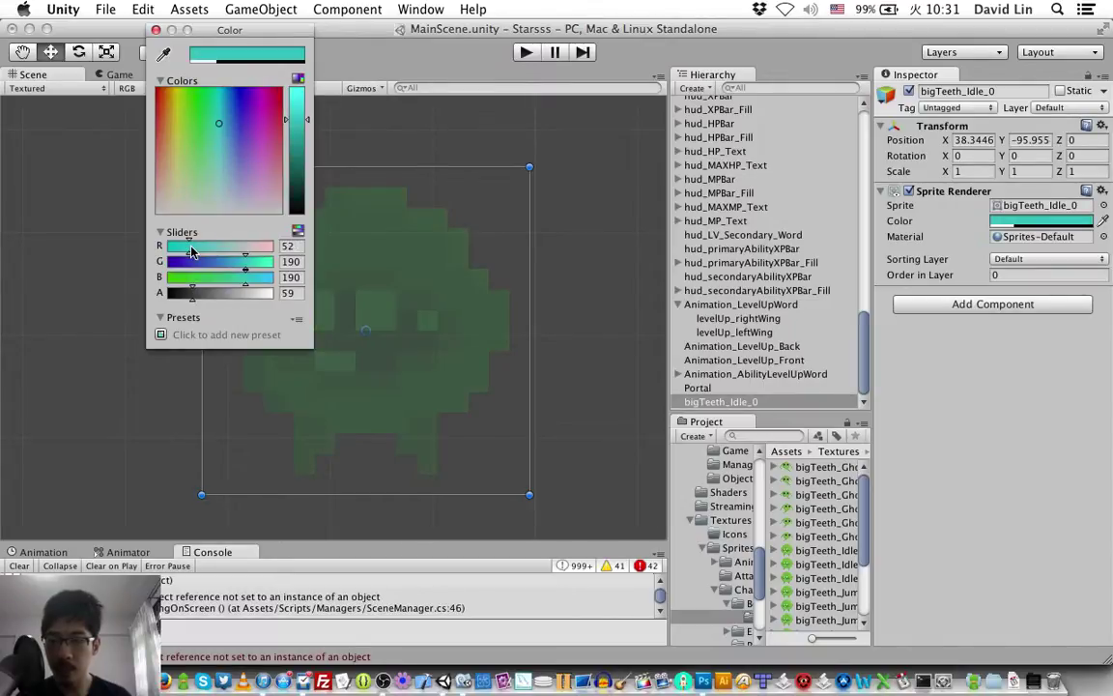
left_click(270, 294)
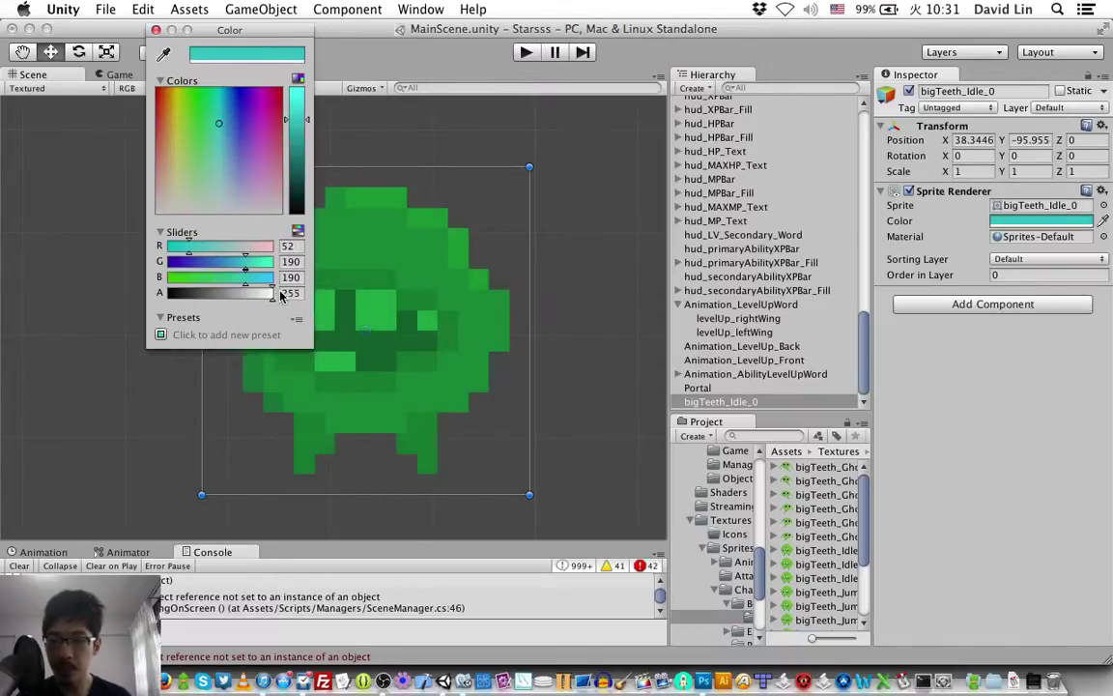
left_click(188, 261)
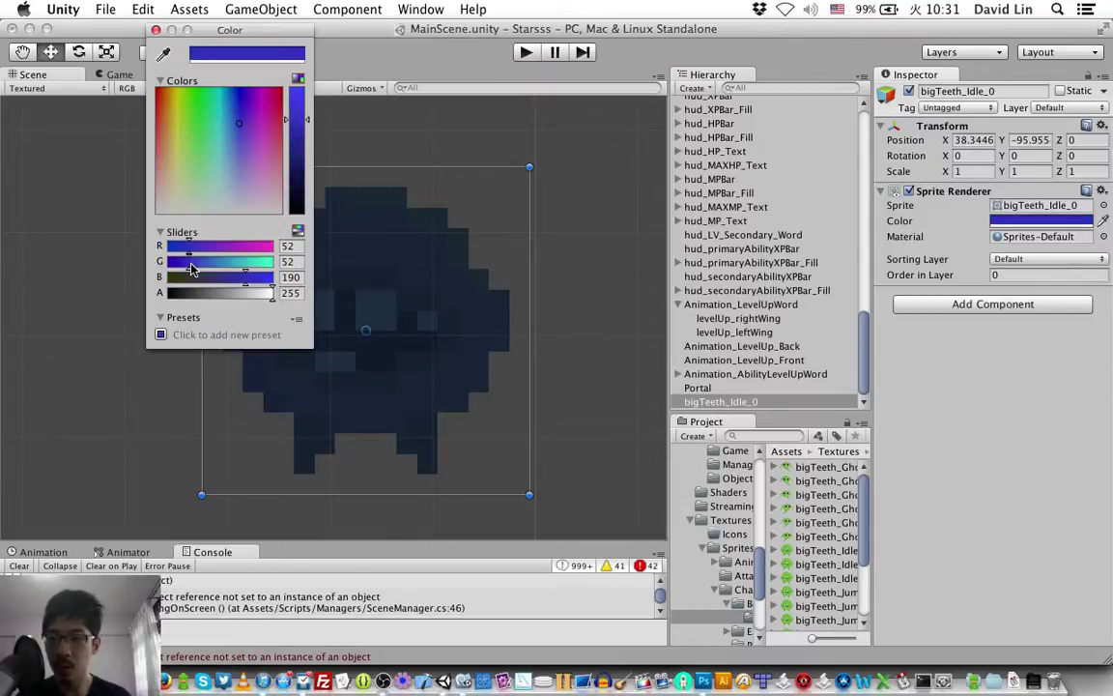
left_click(189, 280)
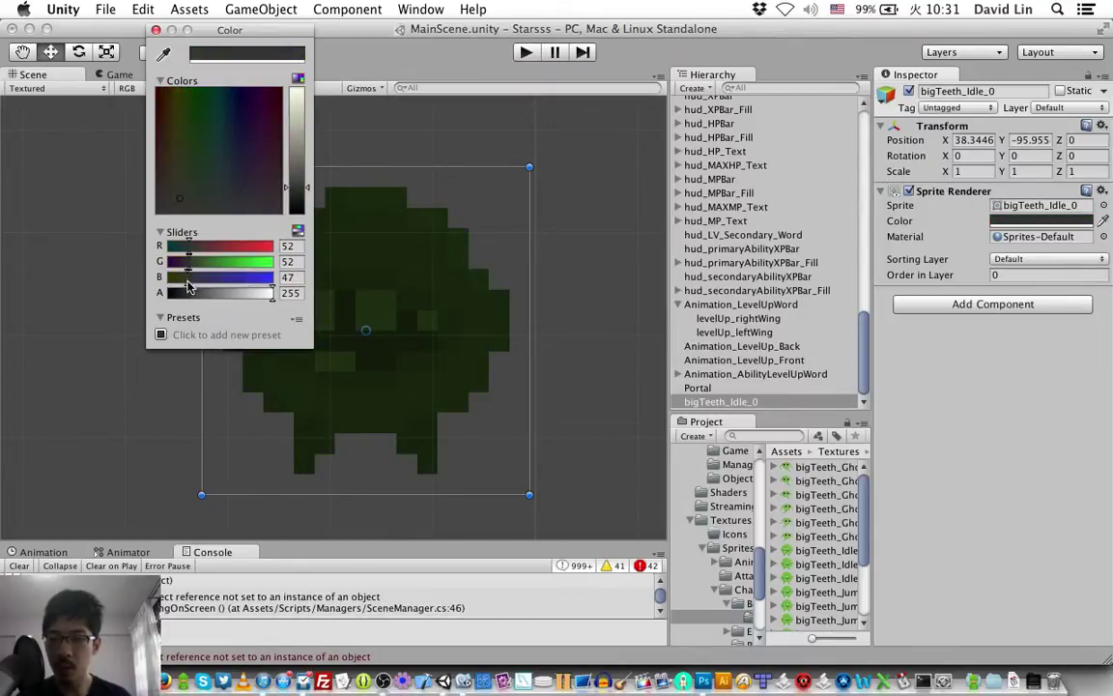
left_click(205, 278)
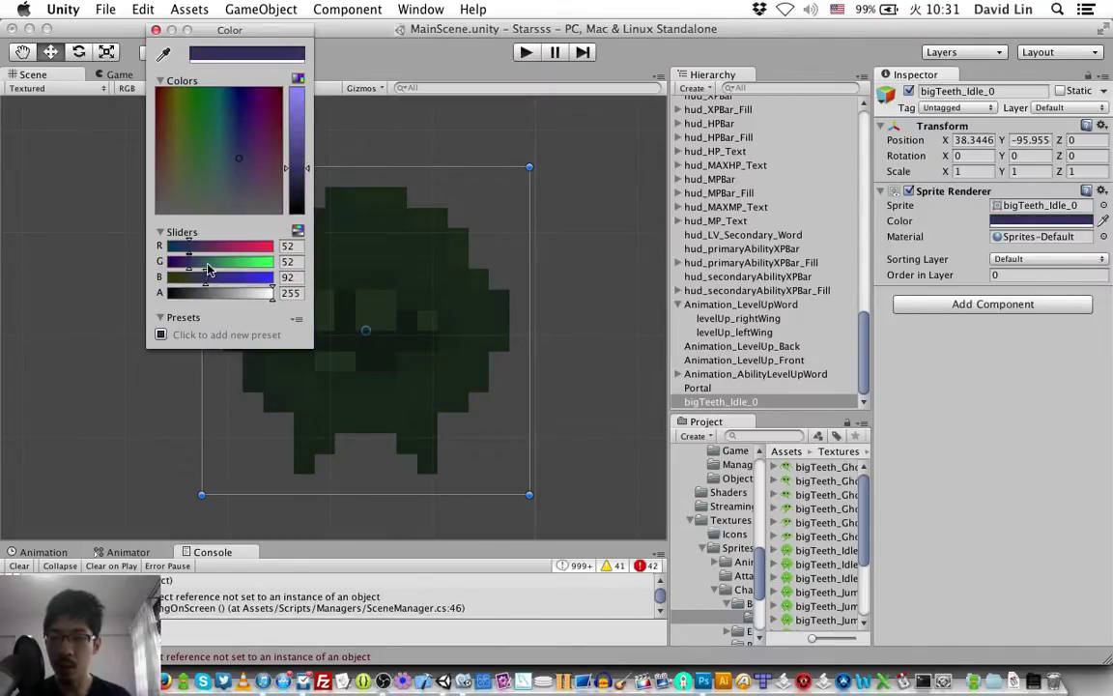
left_click(205, 263)
left_click(204, 246)
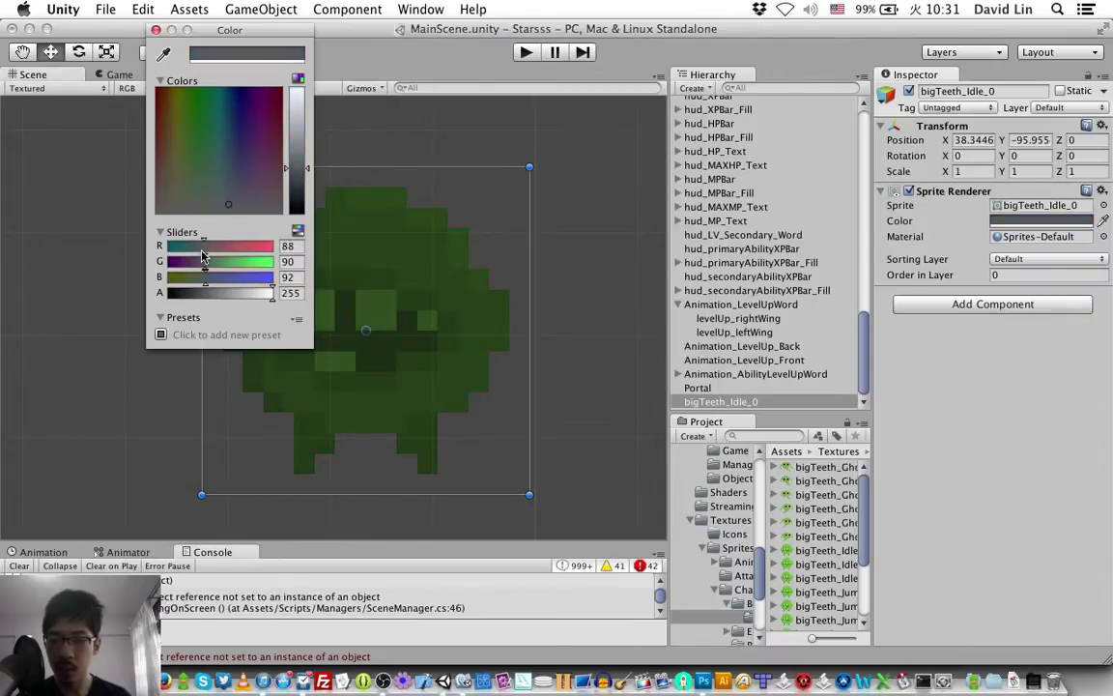
- Enter tint values 20, 30, 30, then change them to 60, 60, 60
left_click(286, 246)
type("2")
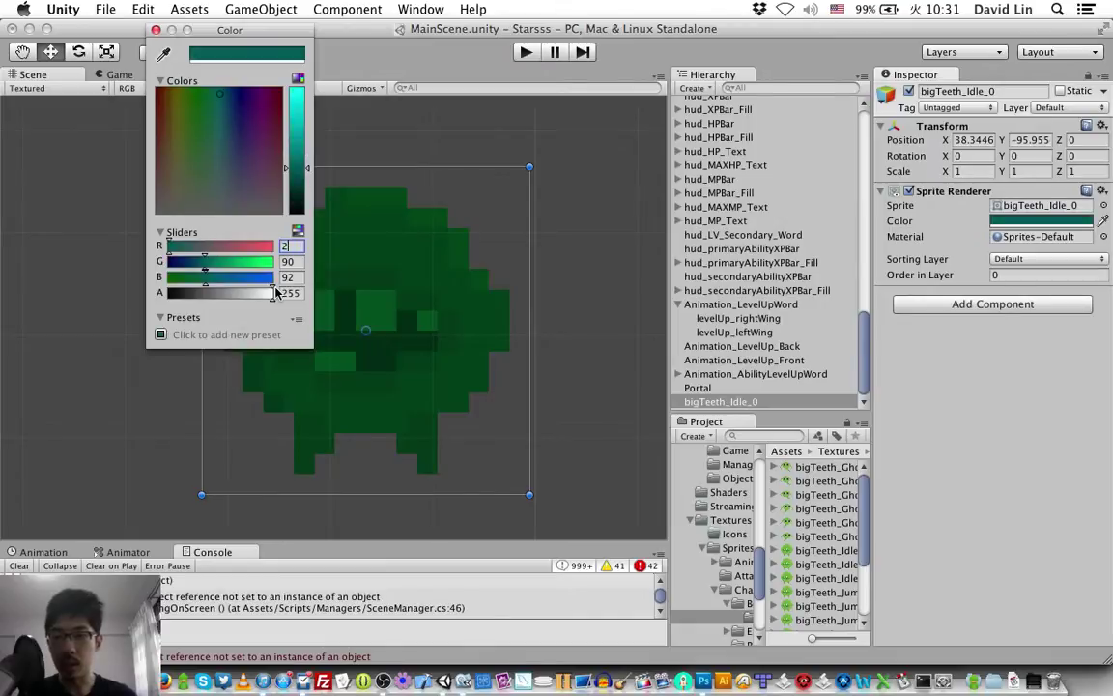
type("0")
key("Tab")
type("30")
key("Tab")
type("30")
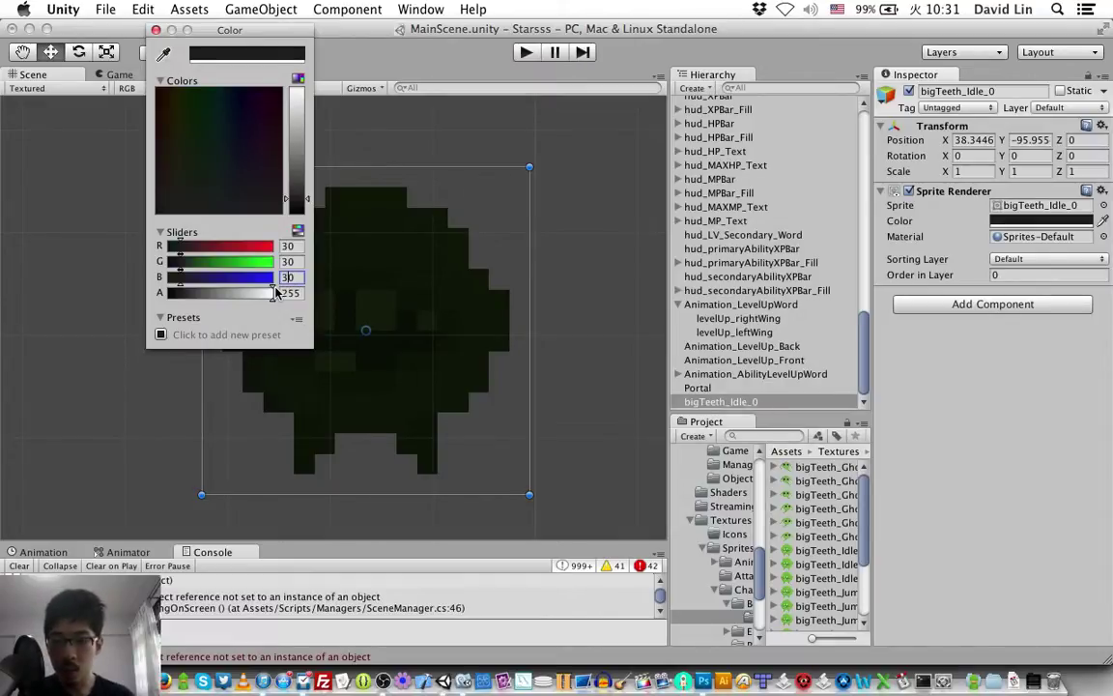
key("BackSpace")
key("BackSpace")
type("60")
key("shift+Tab")
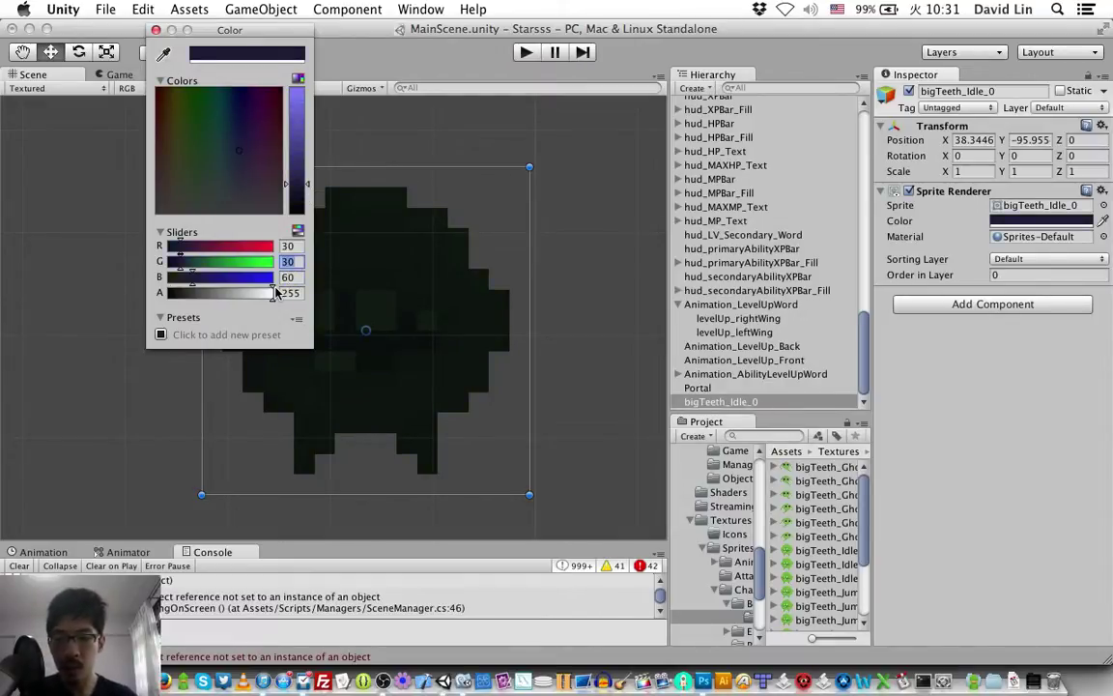
type("60")
key("shift+Tab")
type("60")
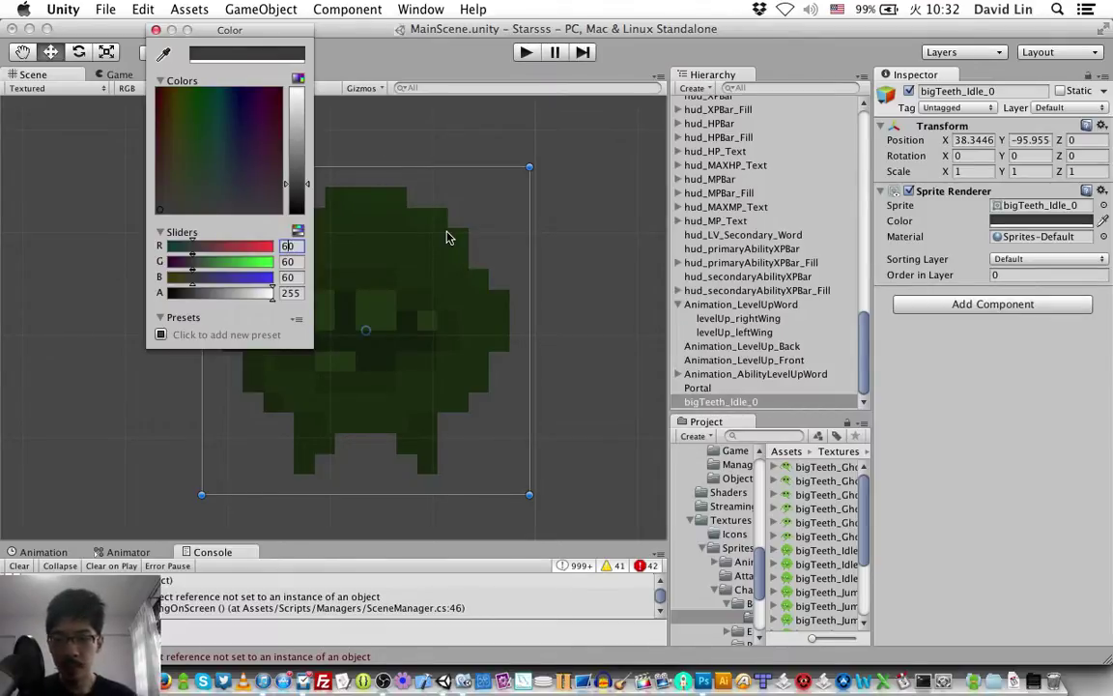
- Try grey tints of 40, 40, 40 and then 33, 33, 33
type("40")
key("Tab")
type("40")
key("Tab")
type("4")
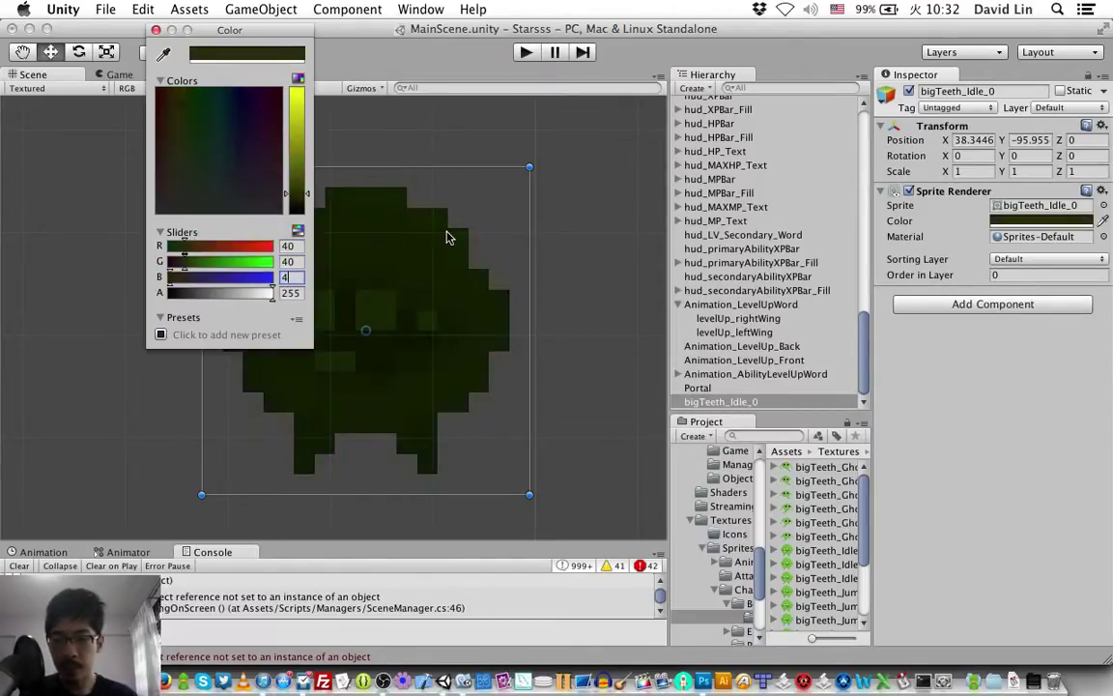
type("0")
key("Tab")
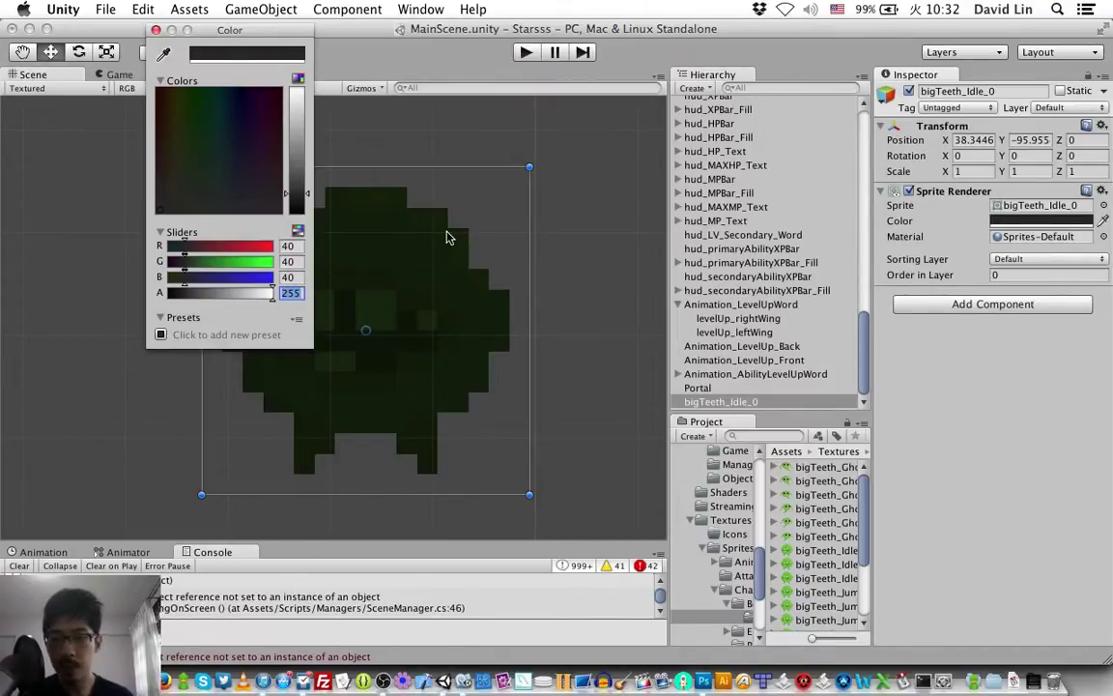
left_click(289, 246)
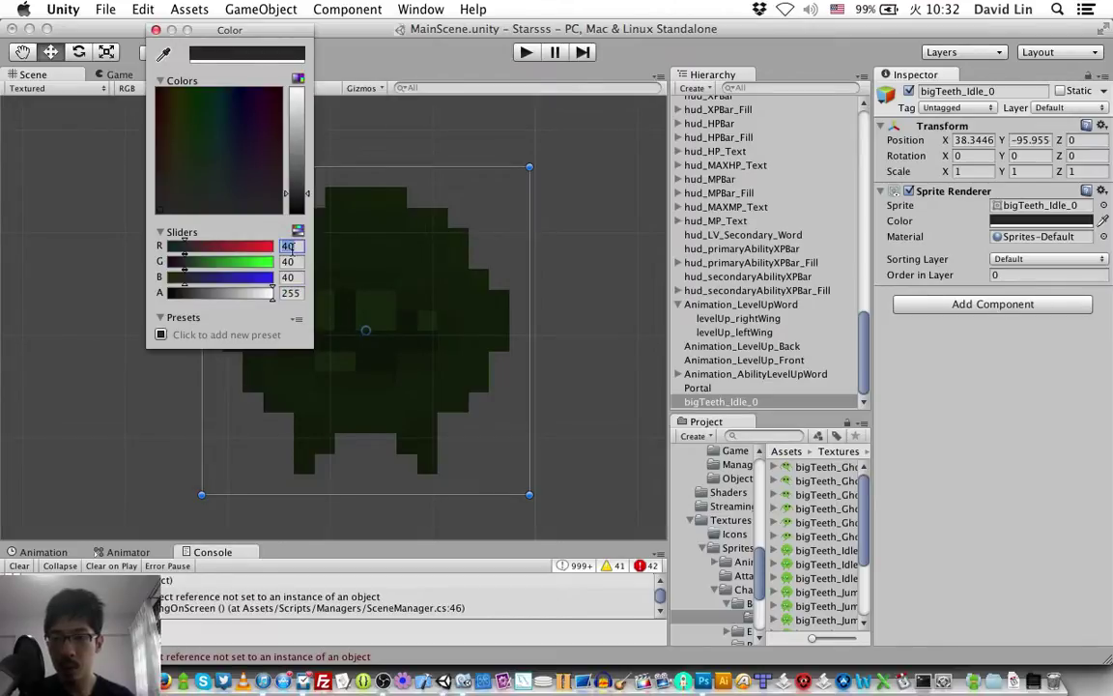
type("33")
key("Tab")
type("33")
key("Tab")
type("33")
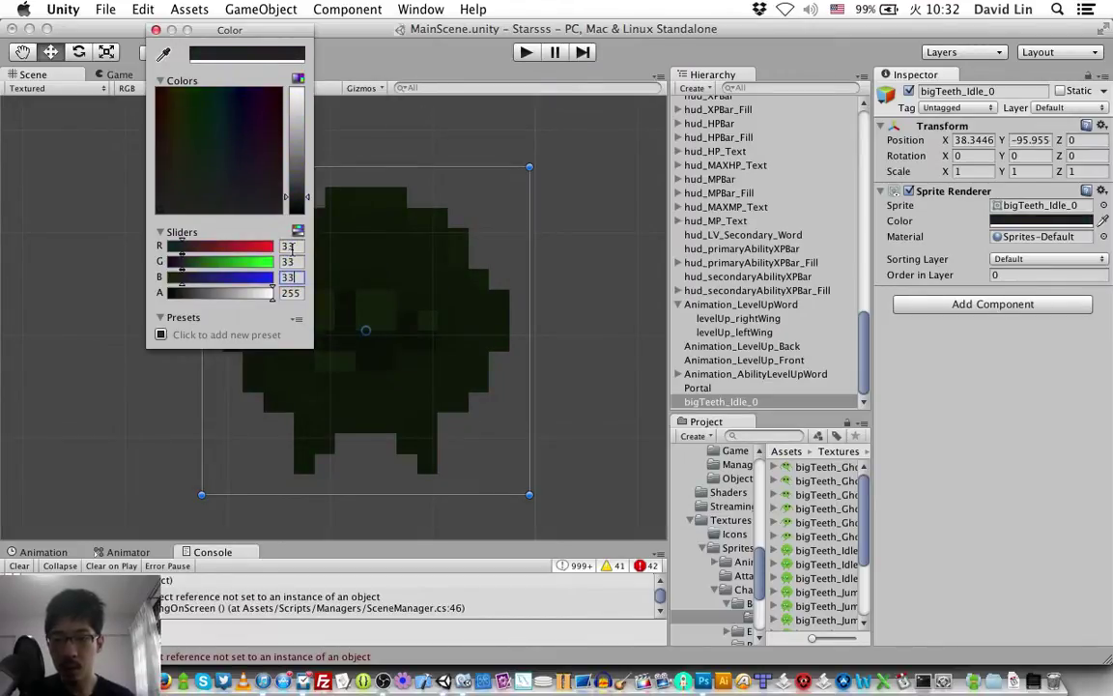
key("Tab")
- Darken the tint to 13, 13, 13
left_click(291, 248)
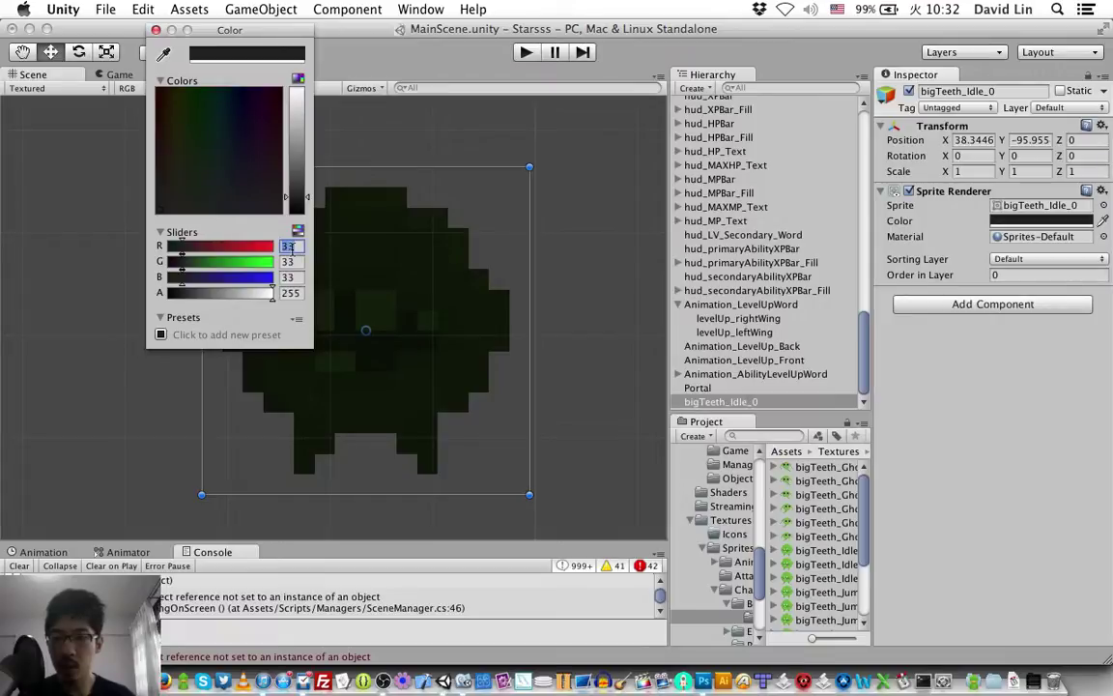
type("13")
key("Tab")
type("13")
key("Tab")
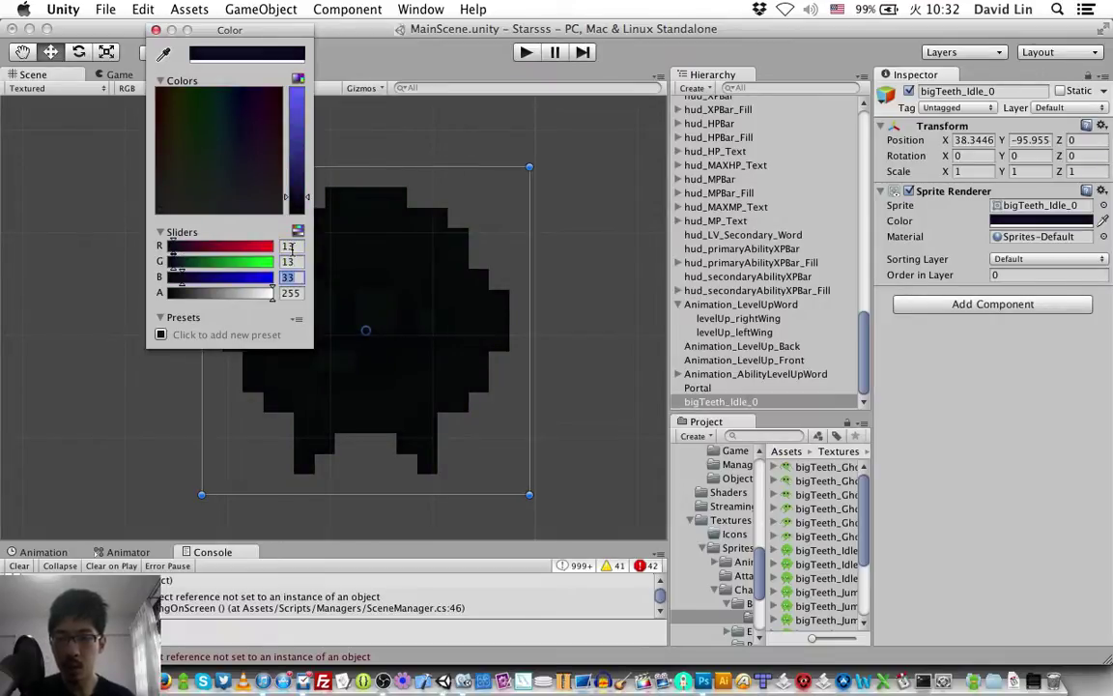
type("13")
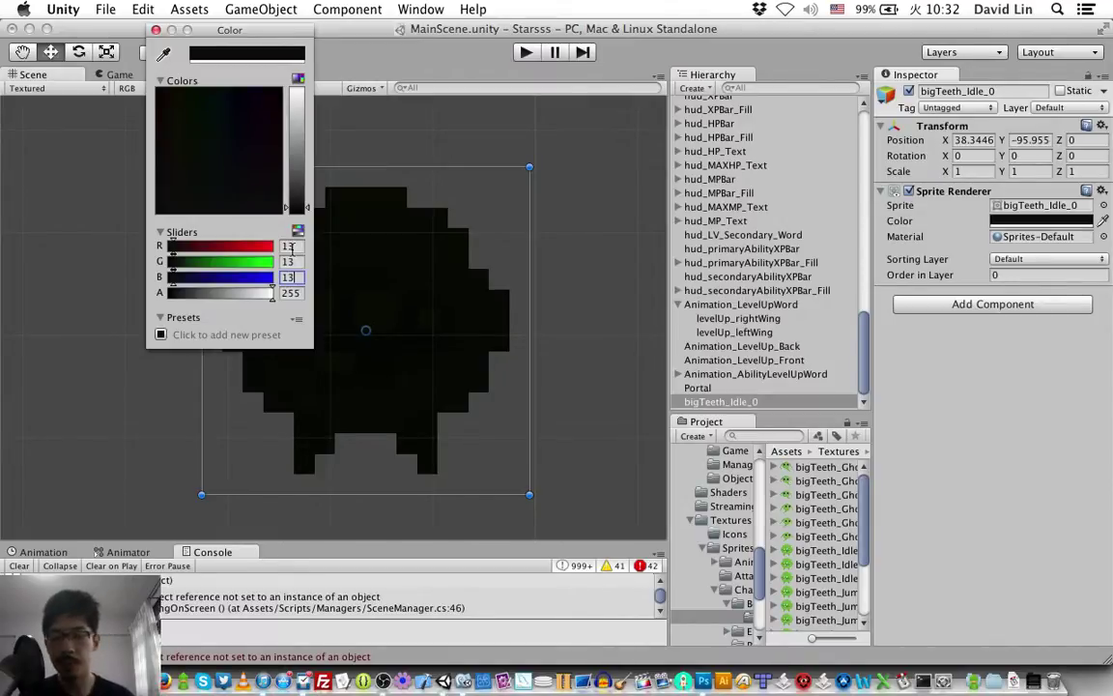
- Try 30 per channel, then settle on an even grey tint of 50, 50, 50
left_click(290, 247)
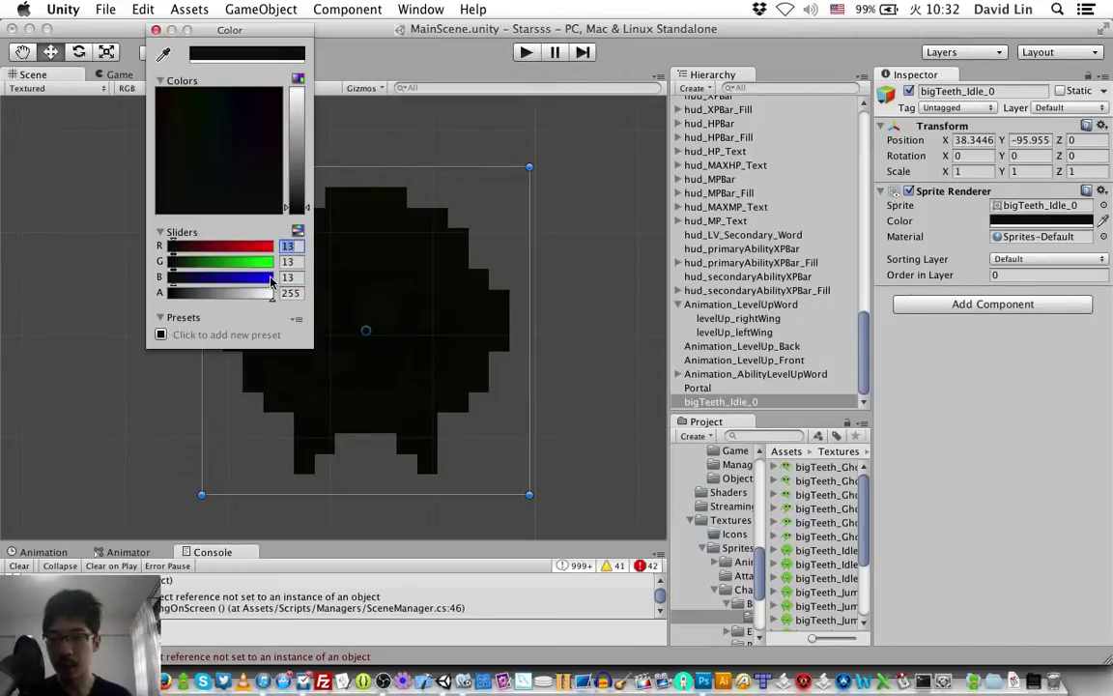
type("30")
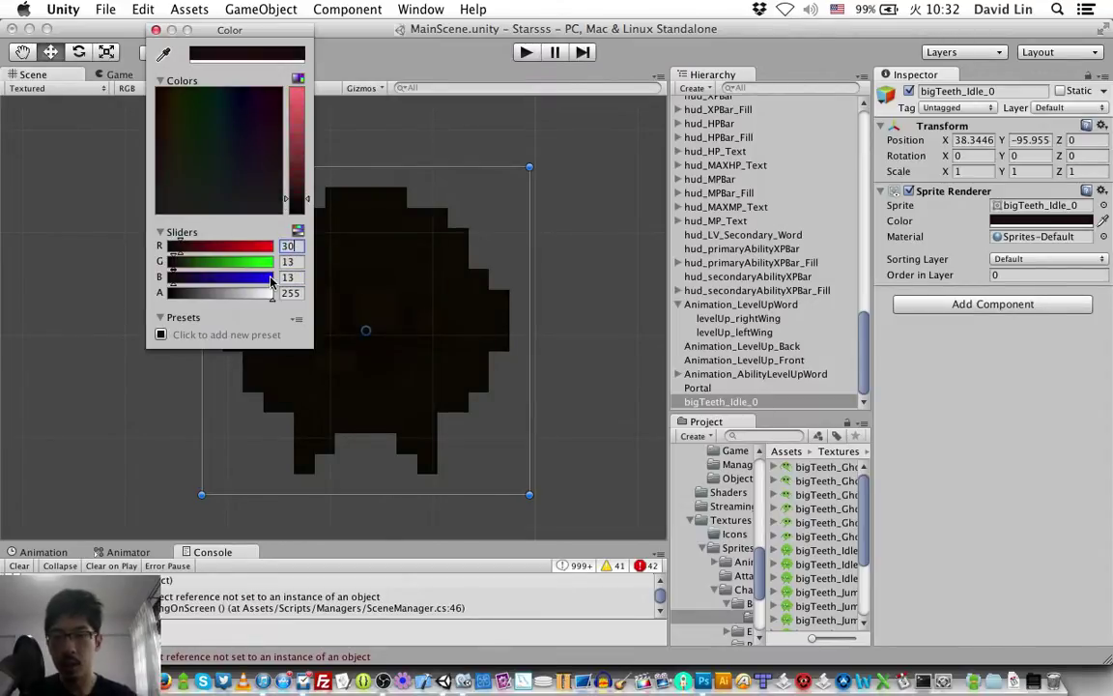
key("Tab")
type("30")
key("Tab")
type("30")
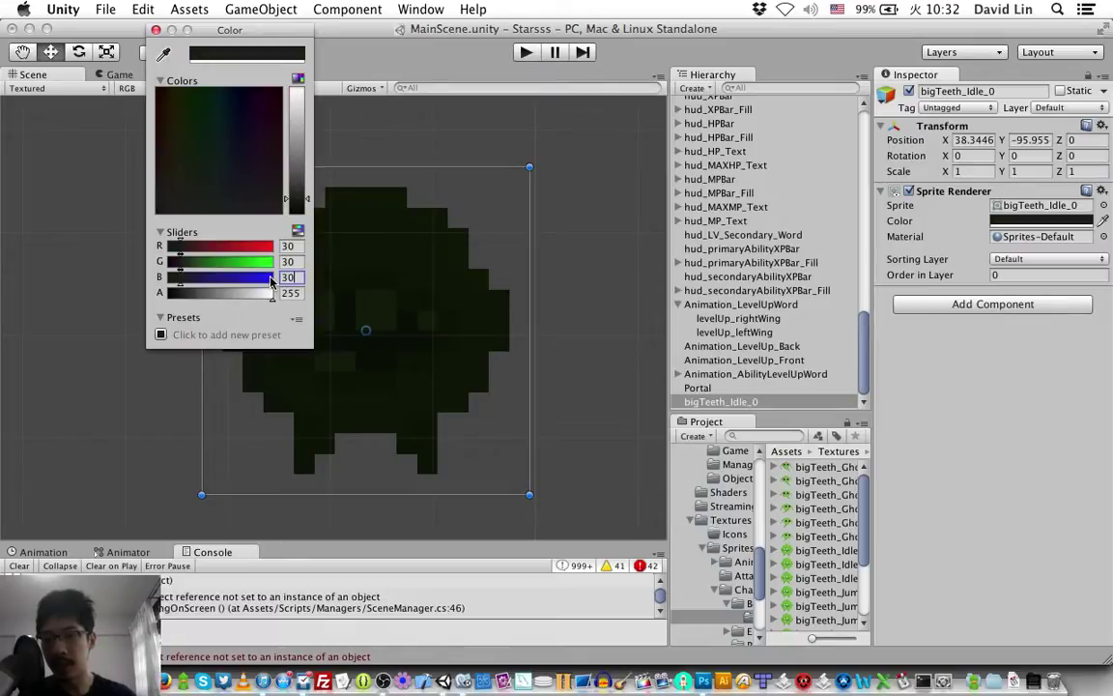
key("BackSpace")
key("BackSpace")
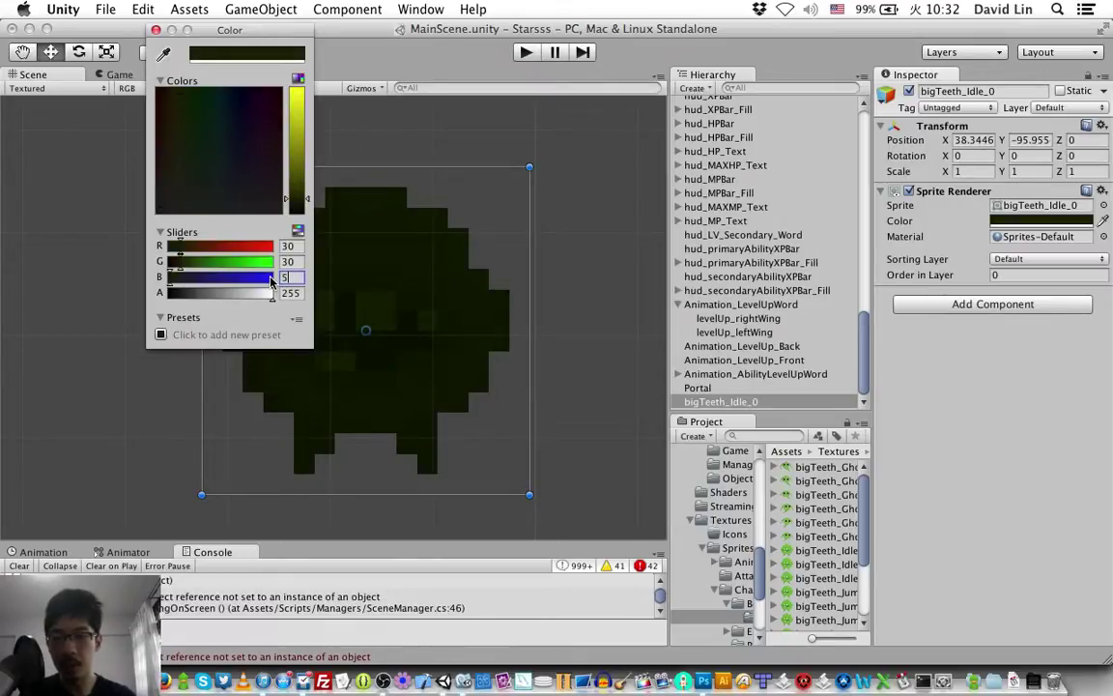
type("50")
key("shift+Tab")
type("50")
key("Tab")
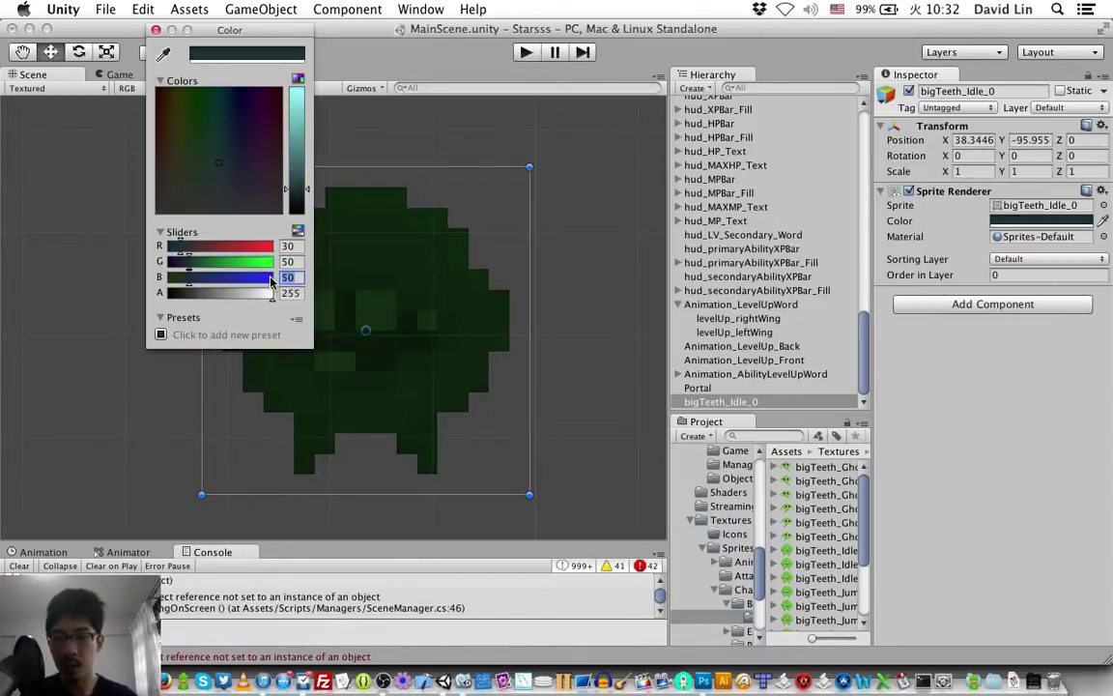
key("shift+Tab")
key("shift+Tab")
type("50")
key("Tab")
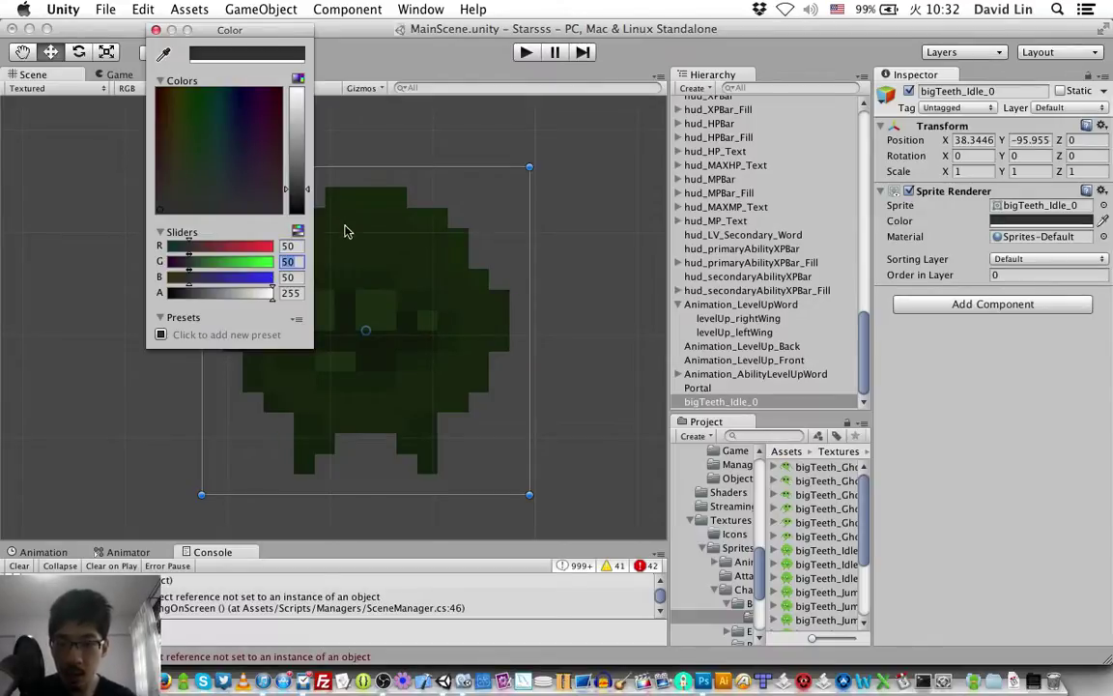
- Close the colour picker and set the Sprite Renderer tint back to white
left_click(154, 32)
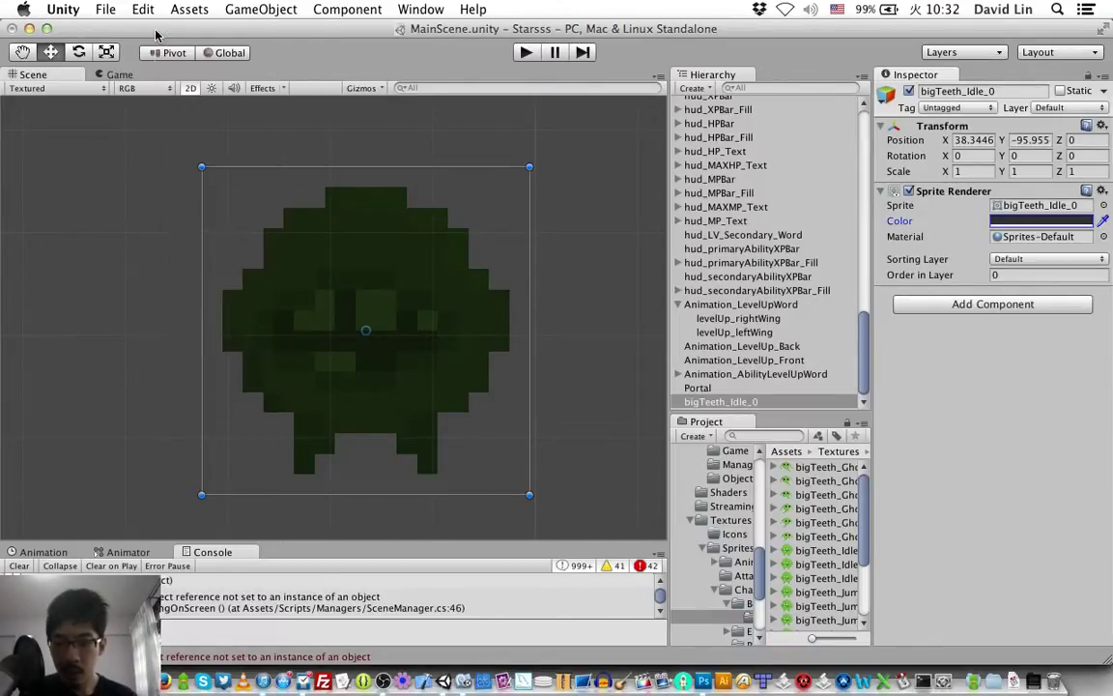
scroll(124, 247, "up", 6)
scroll(123, 249, "down", 8)
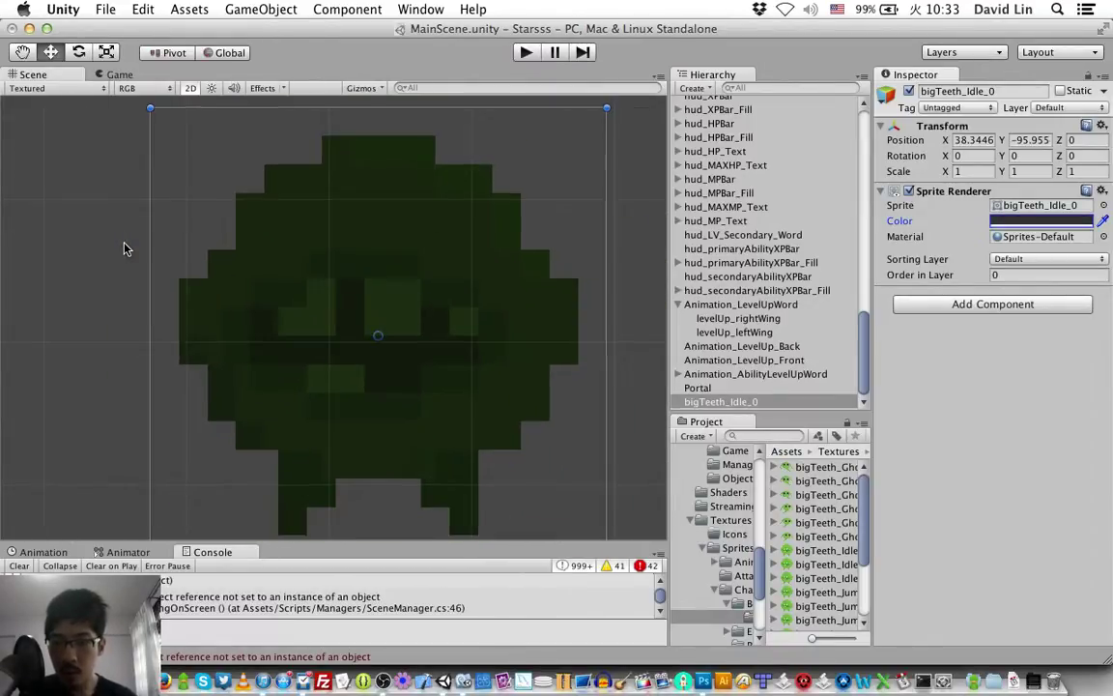
scroll(124, 248, "up", 3)
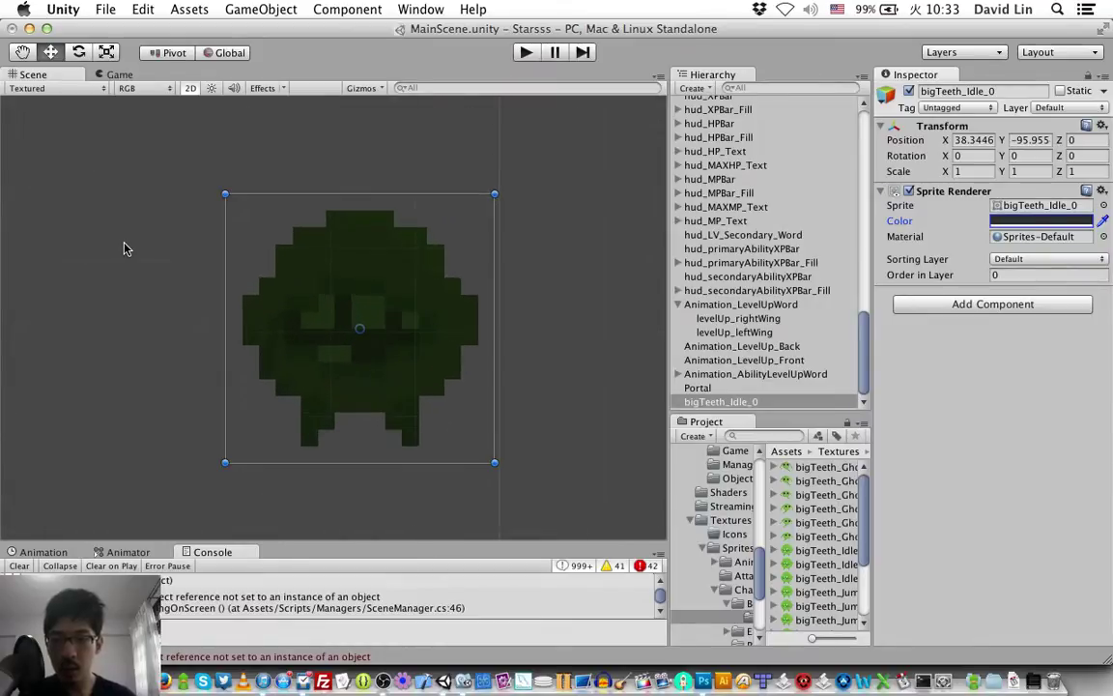
left_click(1105, 223)
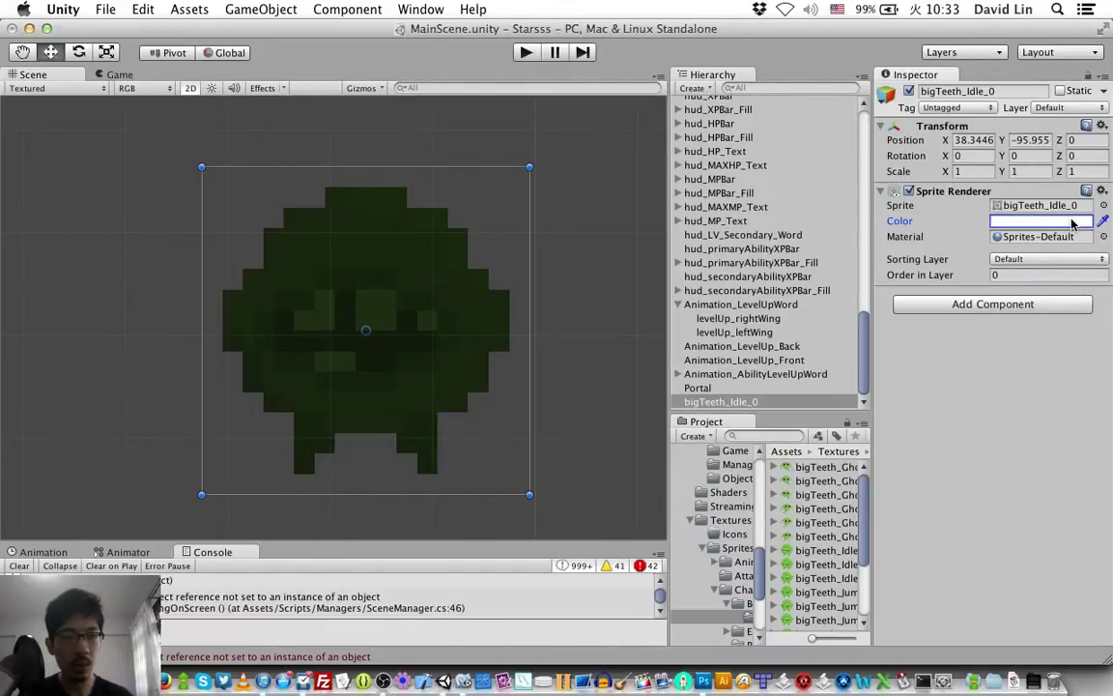
left_click(1073, 225)
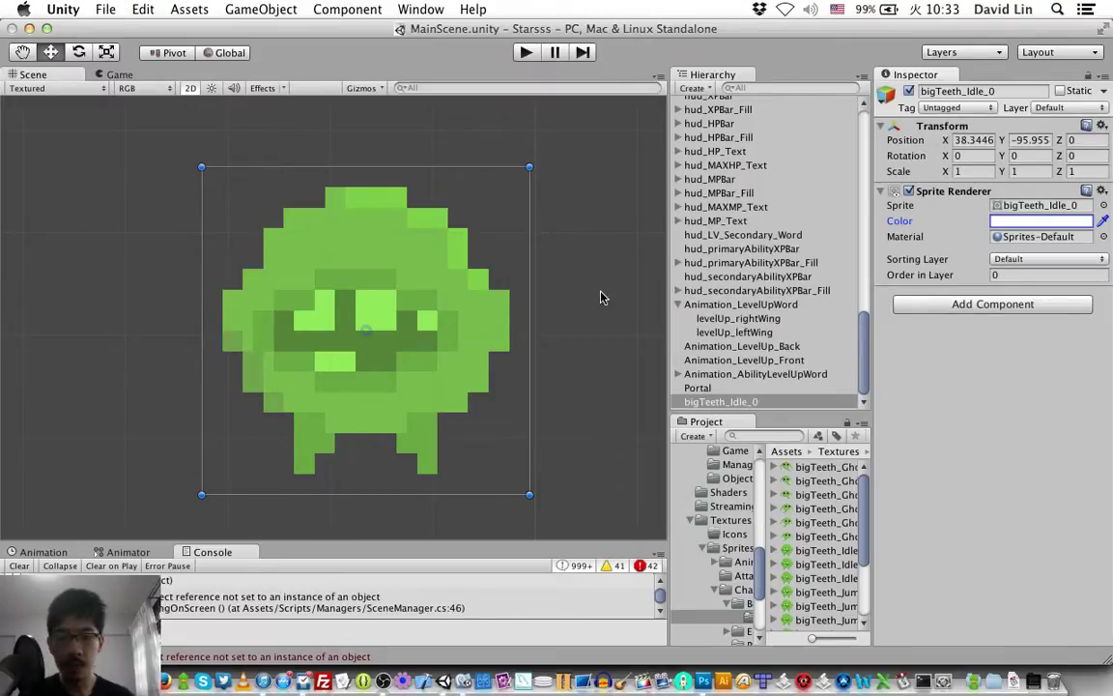
- Switch to Photoshop and bring the stageCanvas.psd document forward
key("super+Tab")
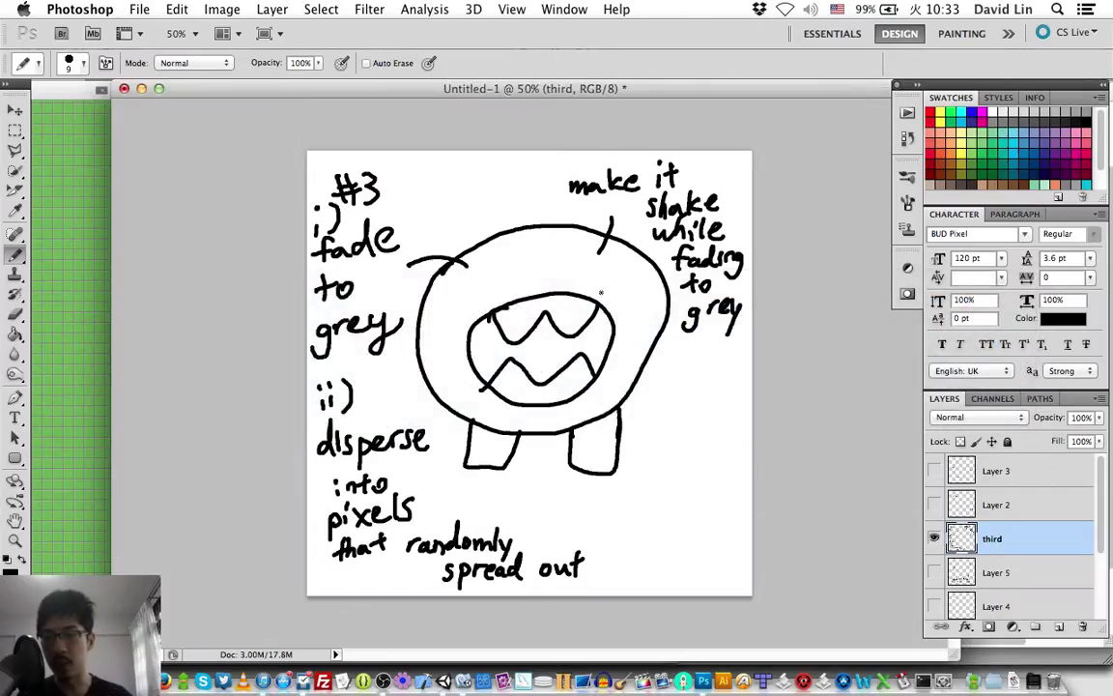
left_click(66, 99)
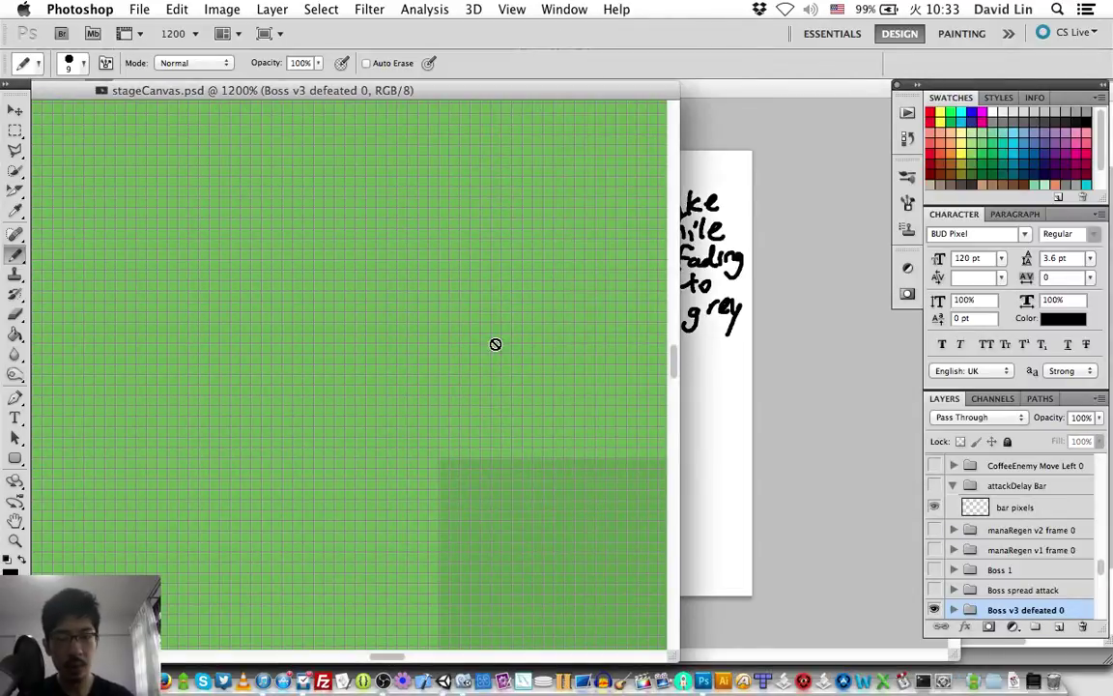
left_click(735, 88)
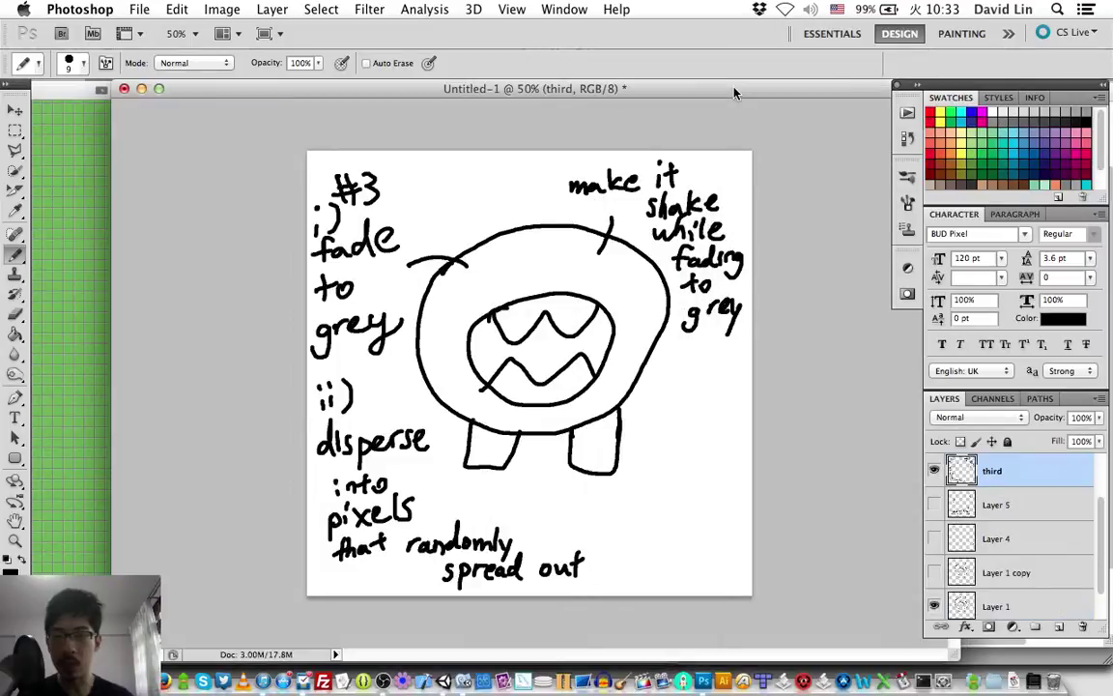
key("ctrl+Tab")
key("ctrl+Tab")
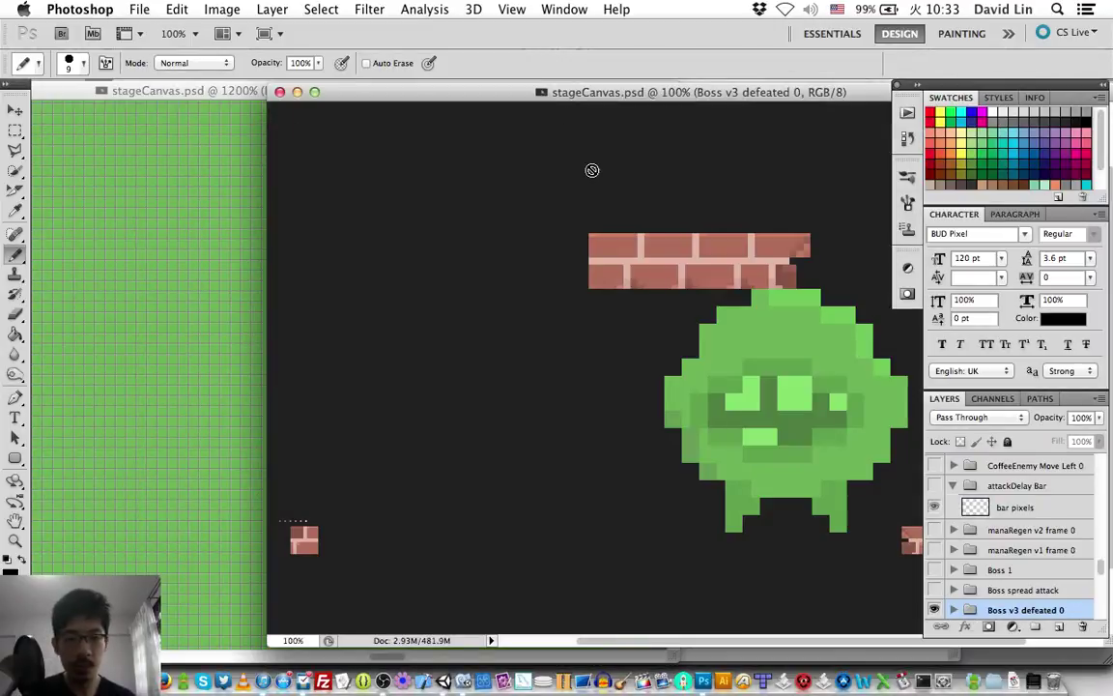
scroll(1002, 517, "down", 1)
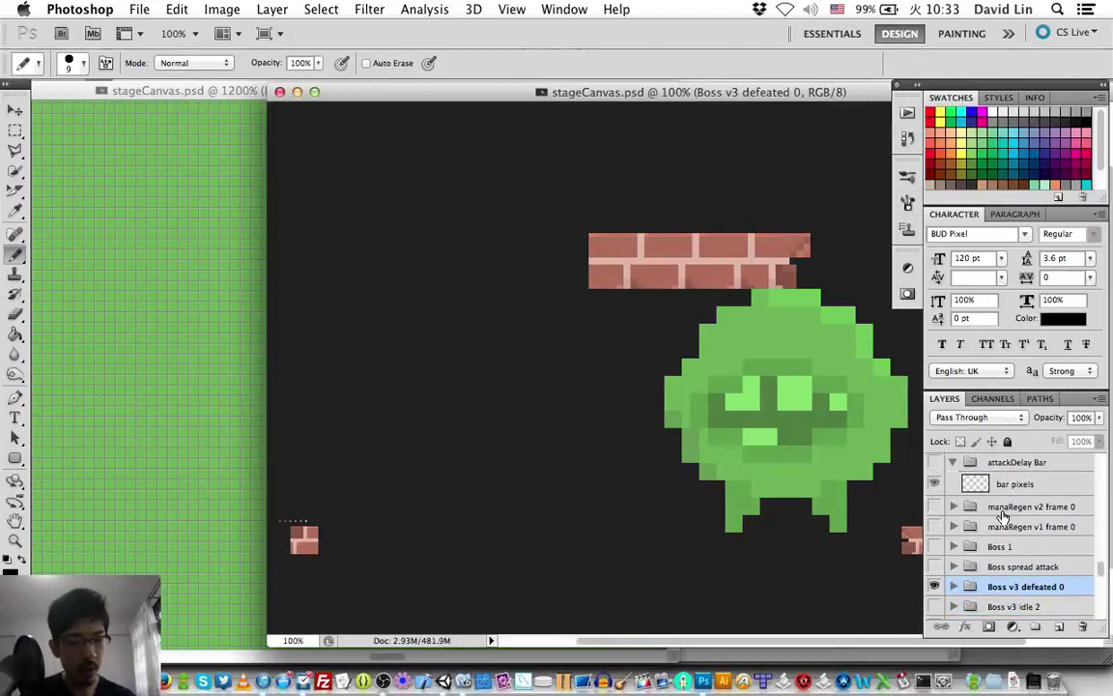
- Duplicate the Boss v3 defeated 0 group as 'Boss v3 defeated grey'
right_click(1035, 586)
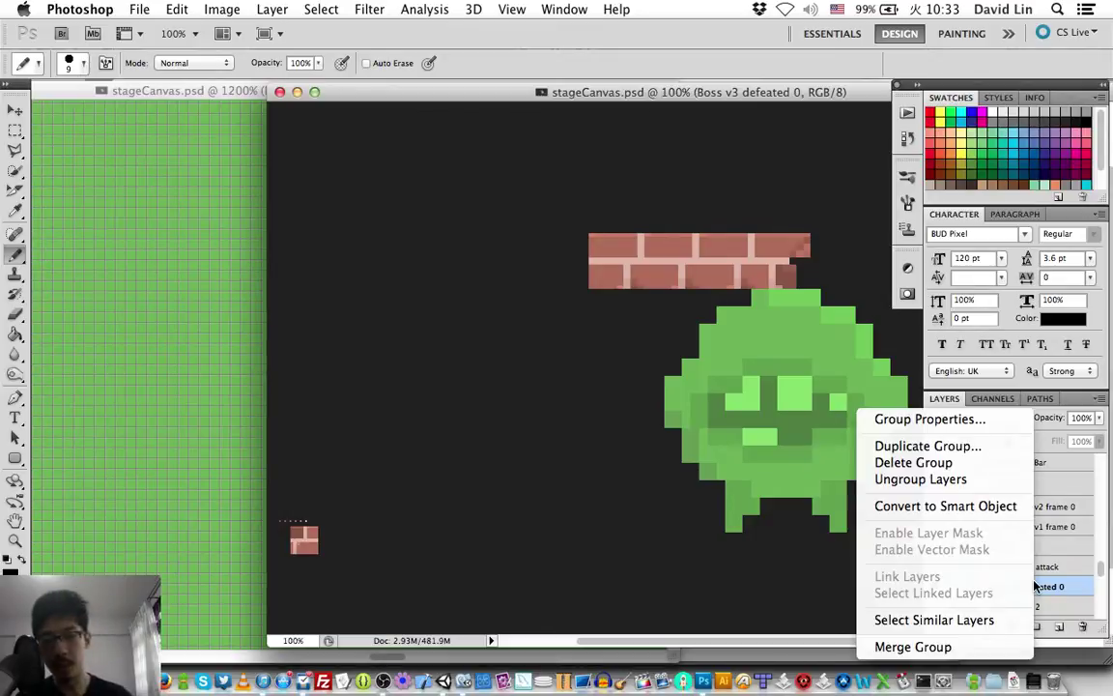
left_click(934, 447)
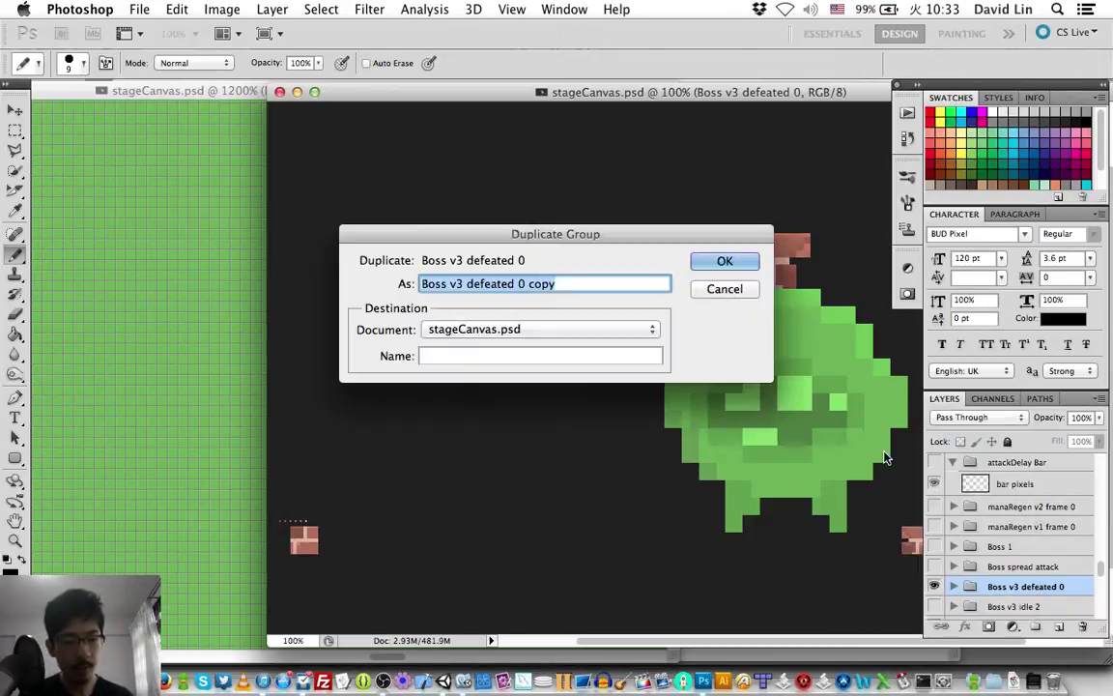
key("Right")
key("BackSpace")
key("BackSpace")
key("BackSpace")
key("BackSpace")
key("BackSpace")
key("BackSpace")
key("BackSpace")
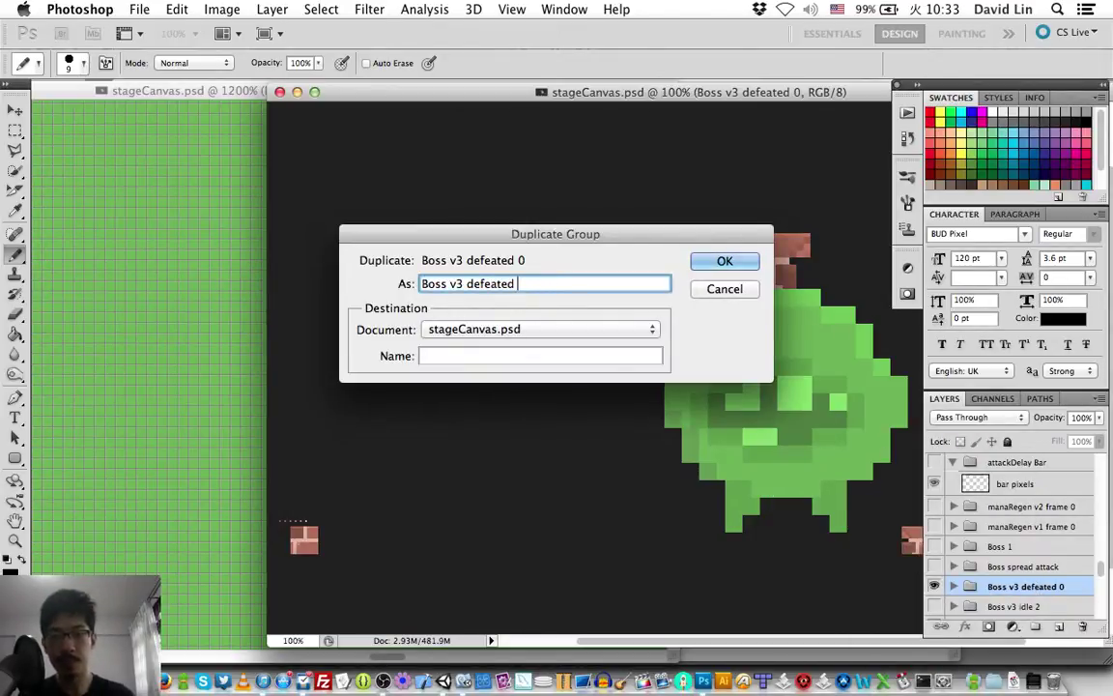
type("gre")
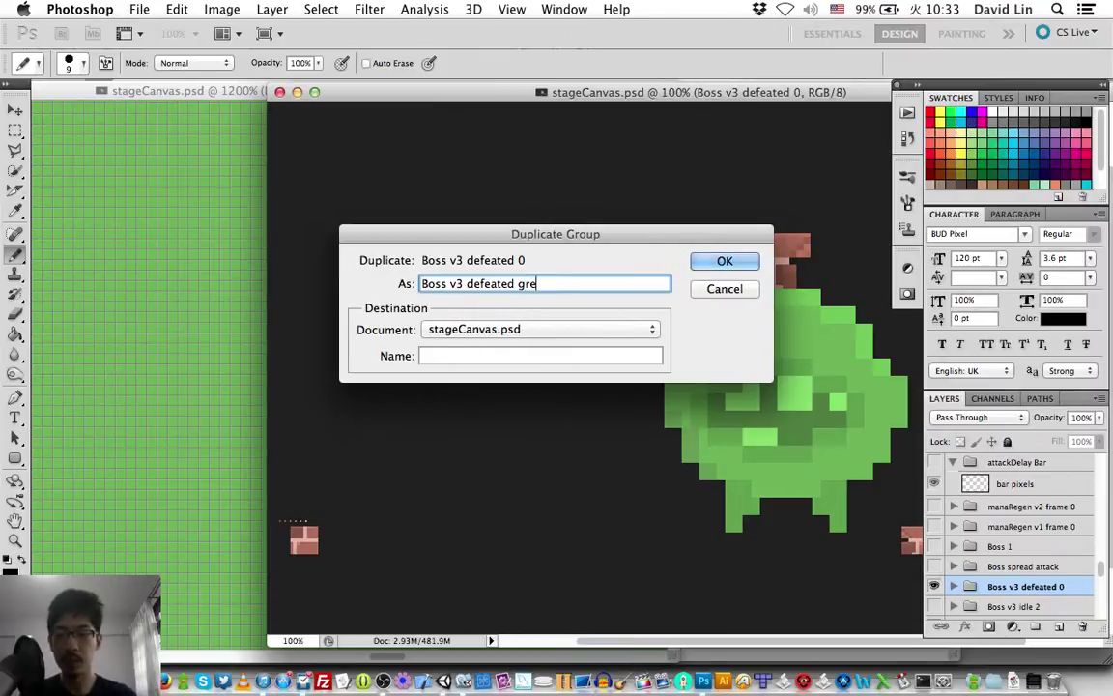
key("F1")
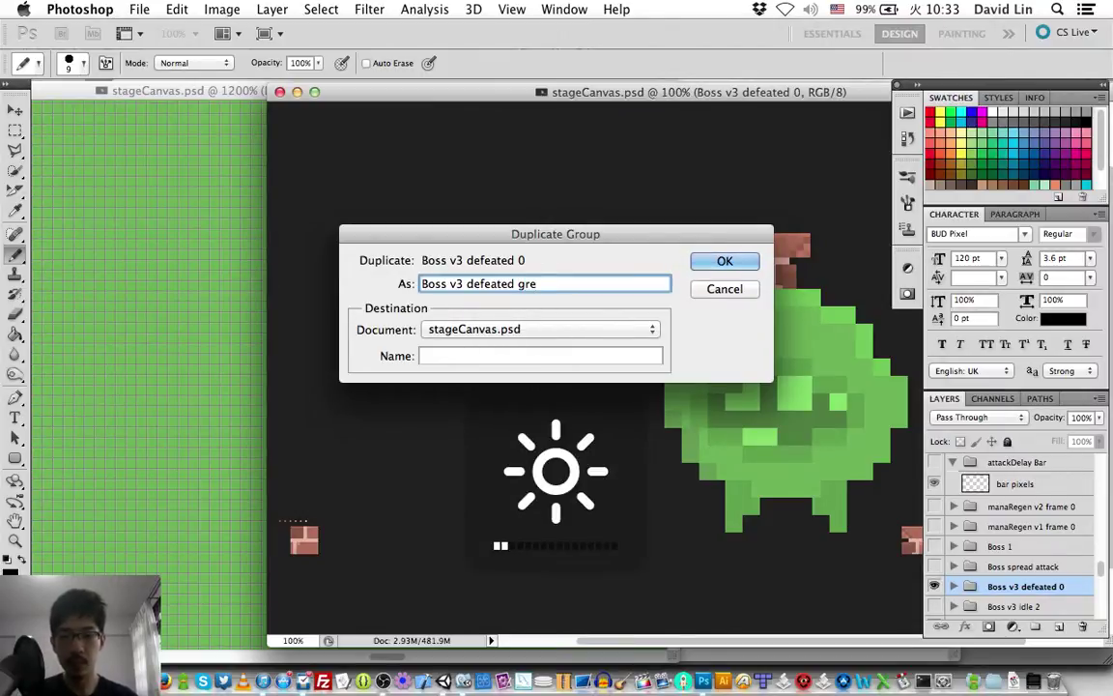
type("y")
key("Return")
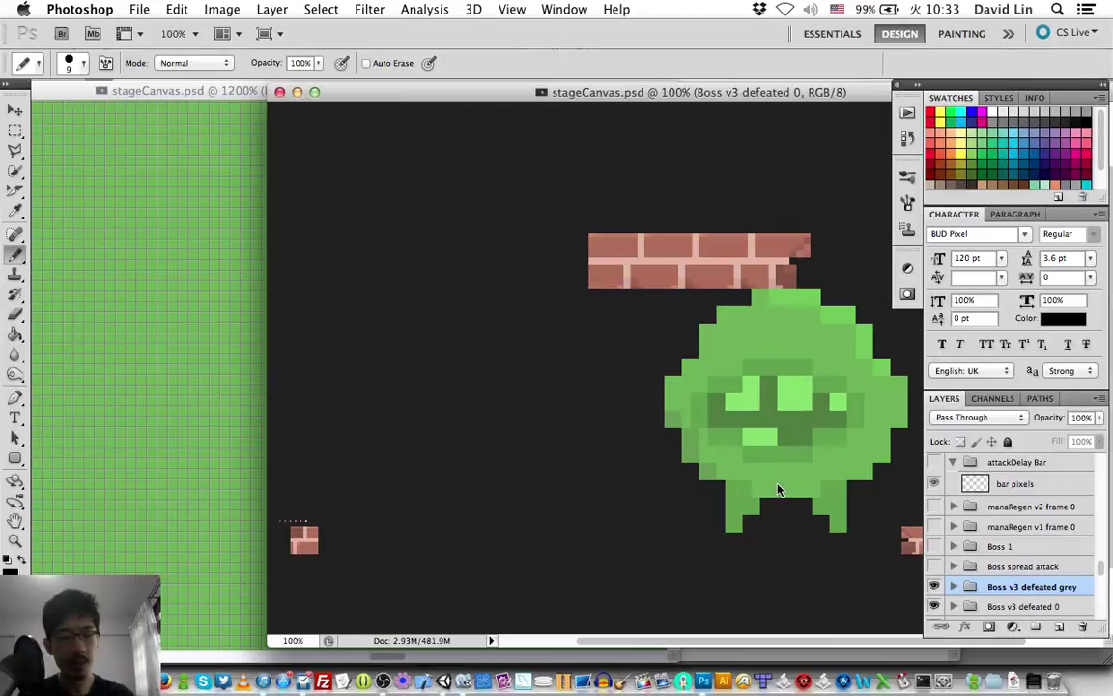
- Browse the Image menu for a greying command, then dismiss it
left_click(217, 11)
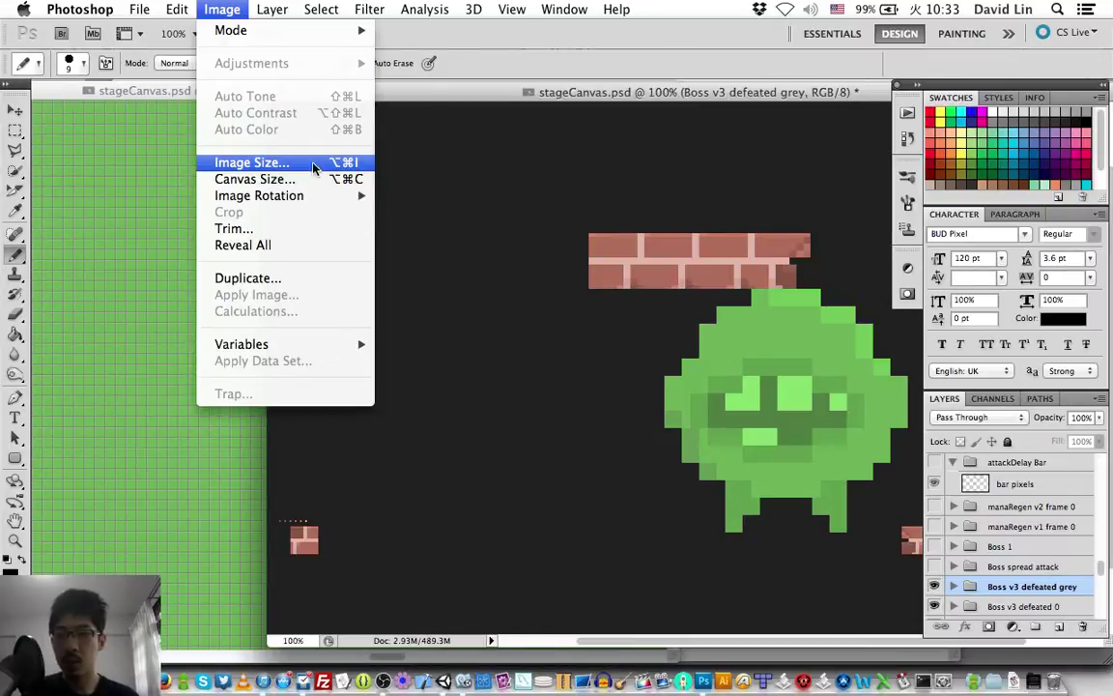
mouse_move(170, 9)
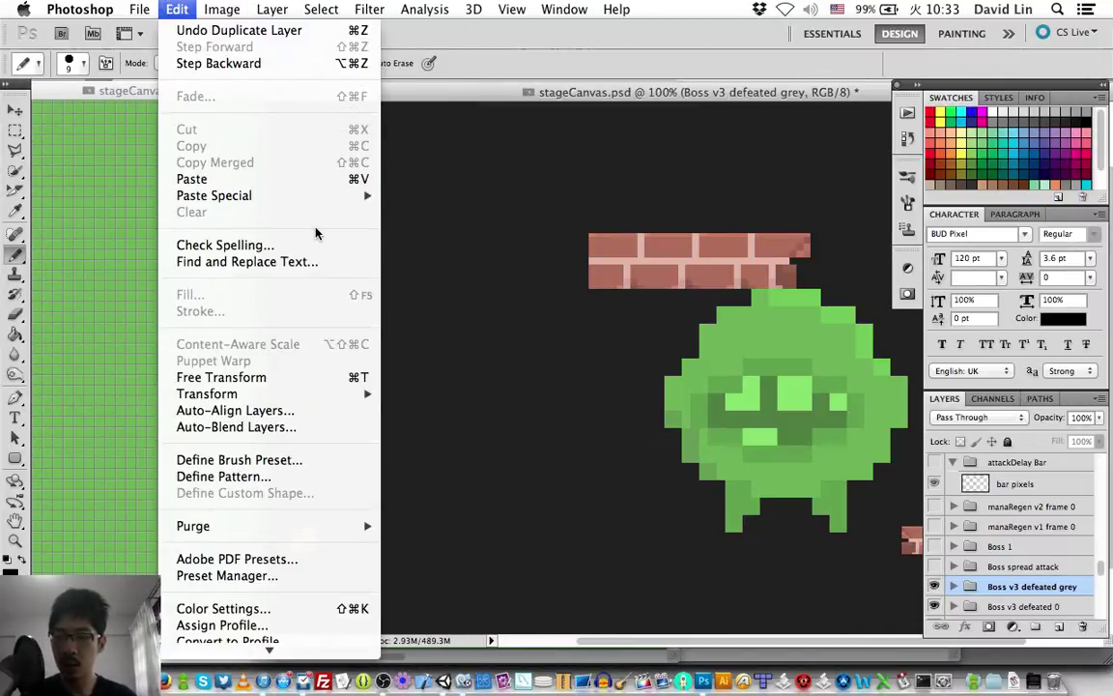
scroll(350, 468, "down", 3)
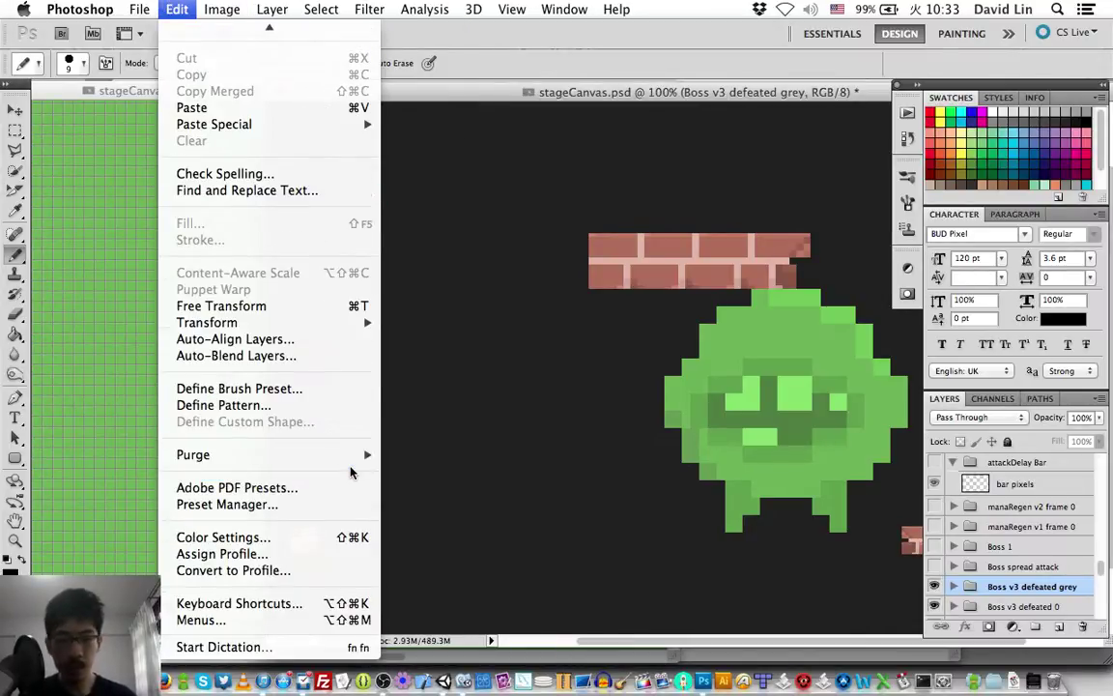
scroll(270, 193, "up", 3)
left_click(657, 148)
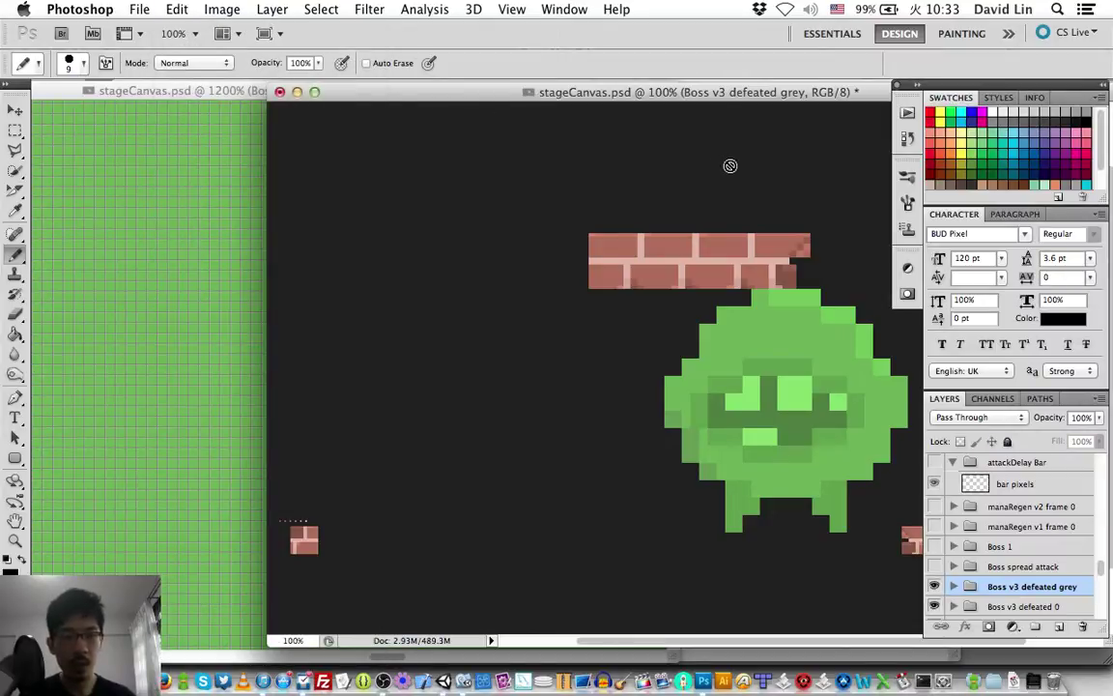
- Add a default Hue/Saturation adjustment layer above the grey group and collapse its settings
left_click(907, 270)
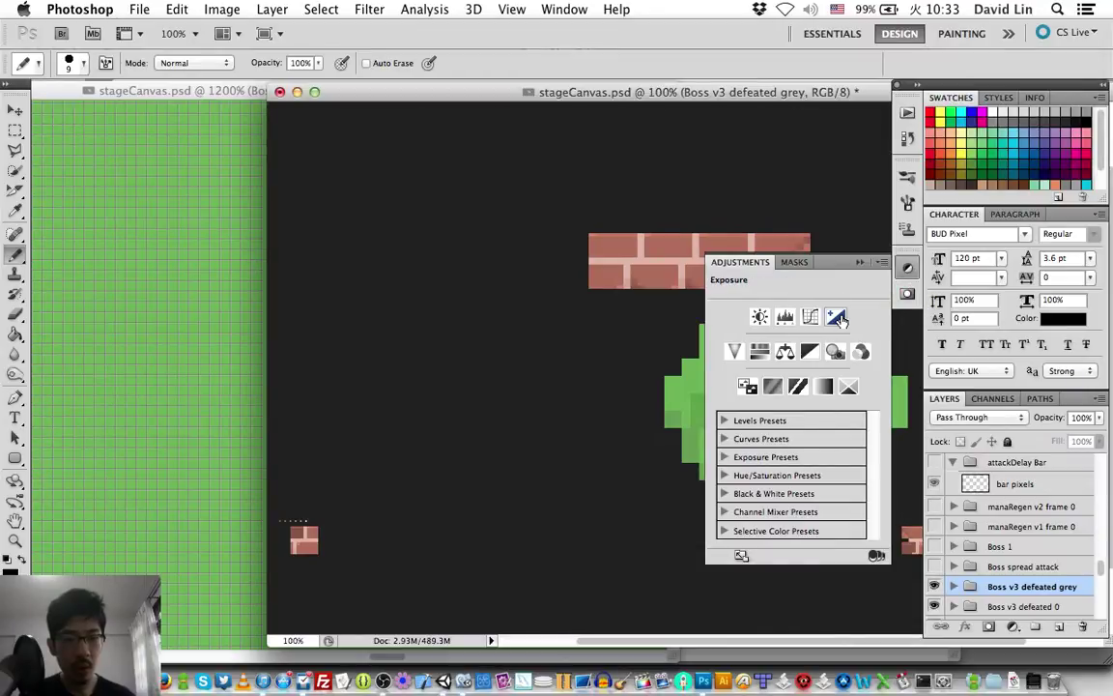
left_click(762, 353)
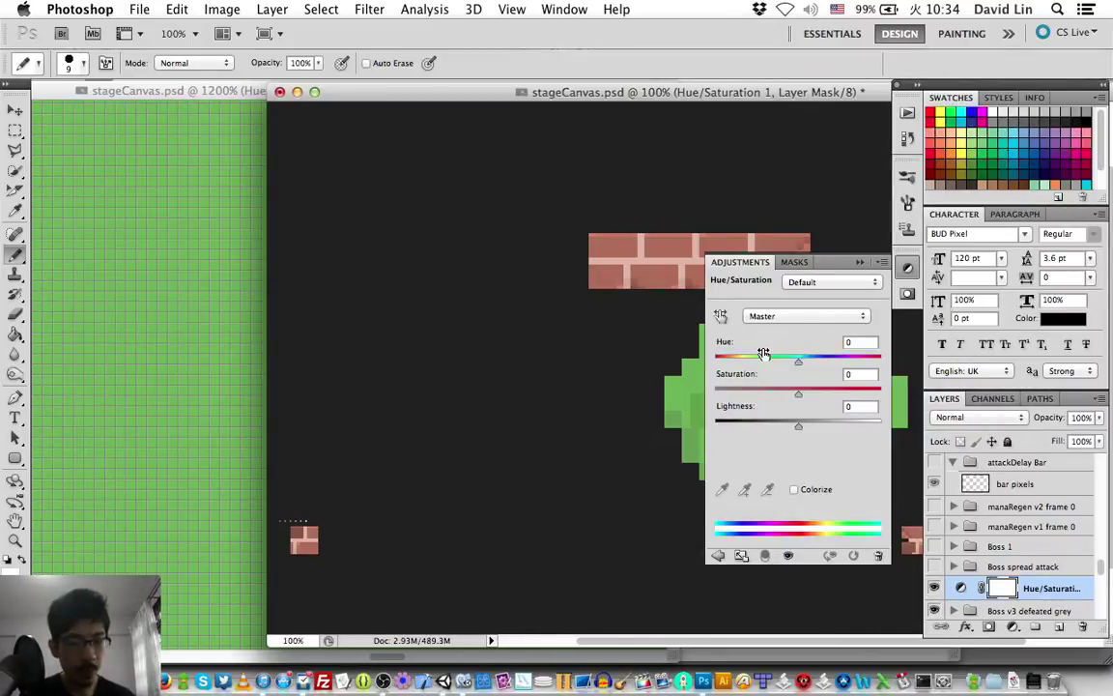
left_click(907, 274)
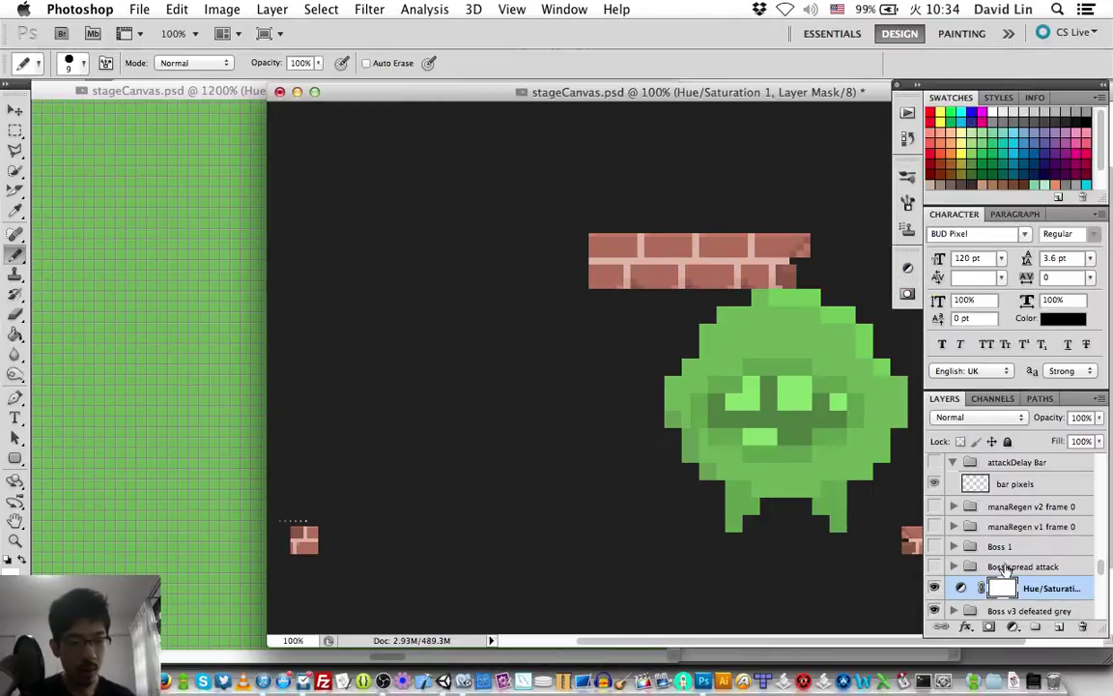
- Delete the Hue/Saturation layer and expand the Boss v3 defeated grey group
key("BackSpace")
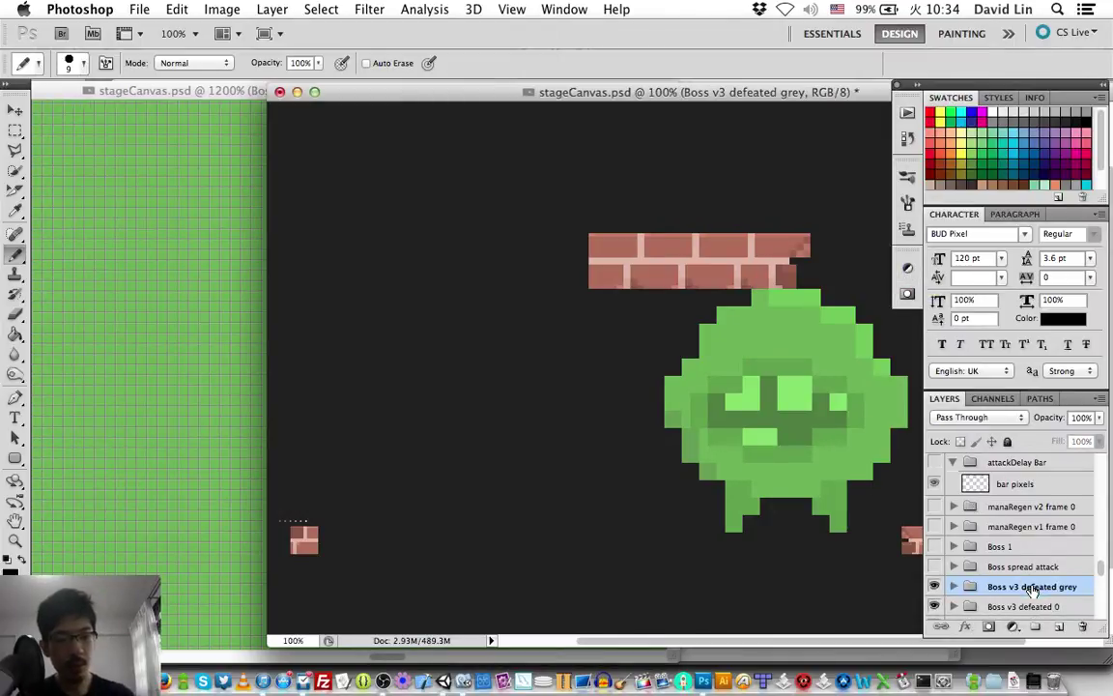
left_click(953, 587)
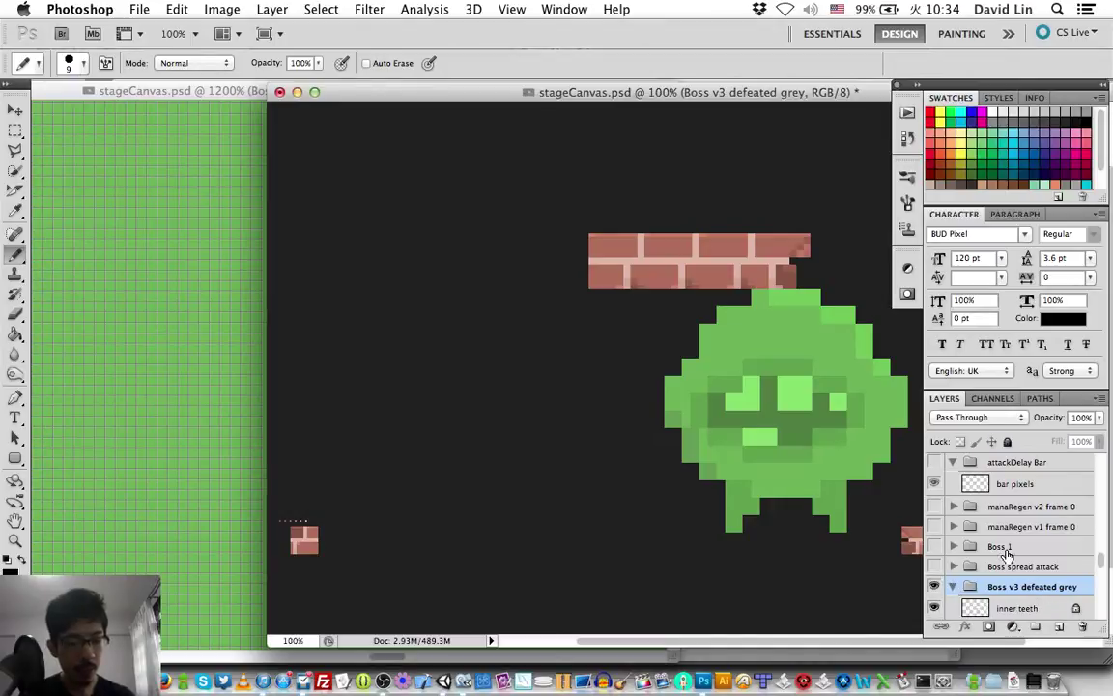
scroll(1005, 571, "down", 2)
- Merge the group's layers from inner teeth down into a single inner teeth layer
left_click(1008, 566)
scroll(1015, 551, "down", 6)
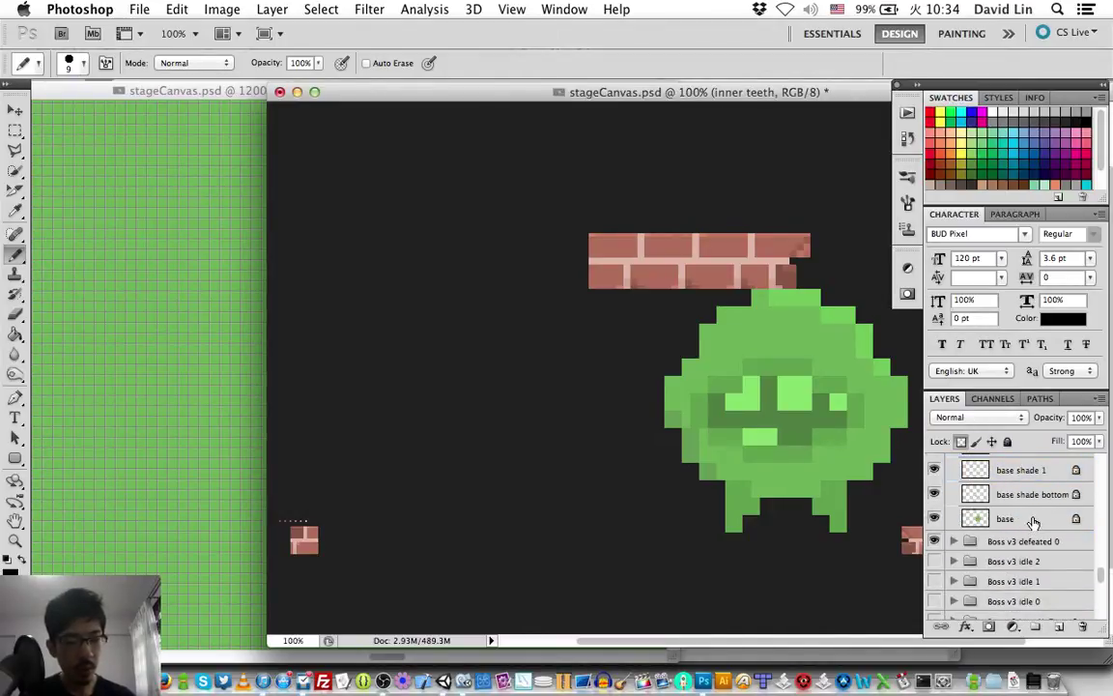
key("super+shift+bracketleft")
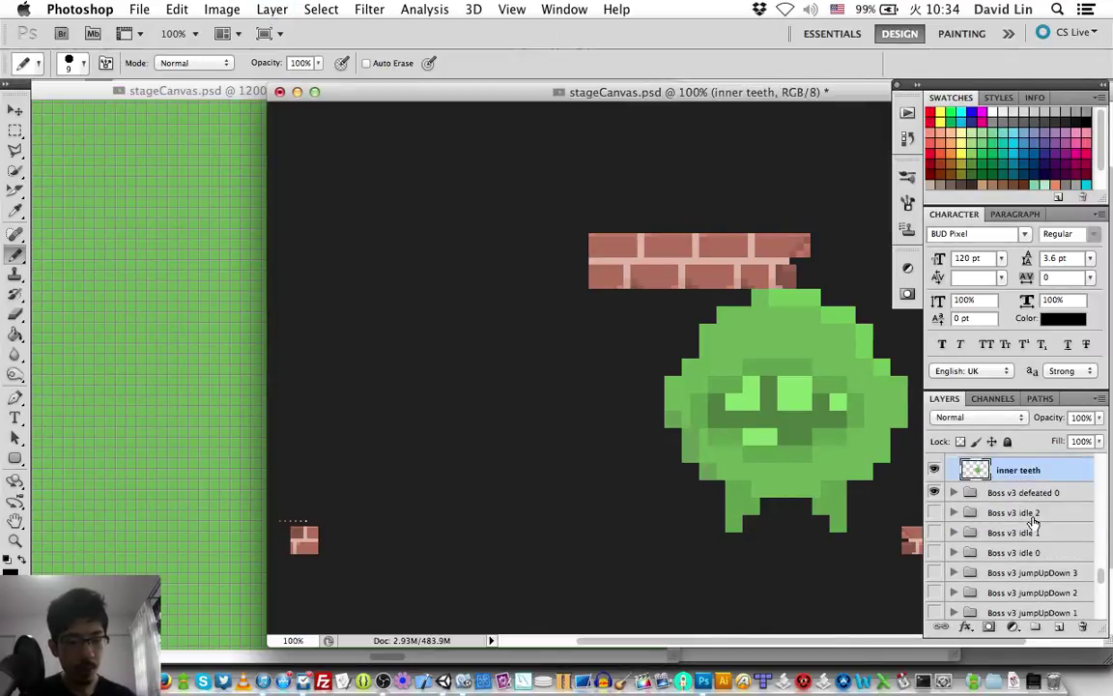
scroll(1033, 523, "up", 4)
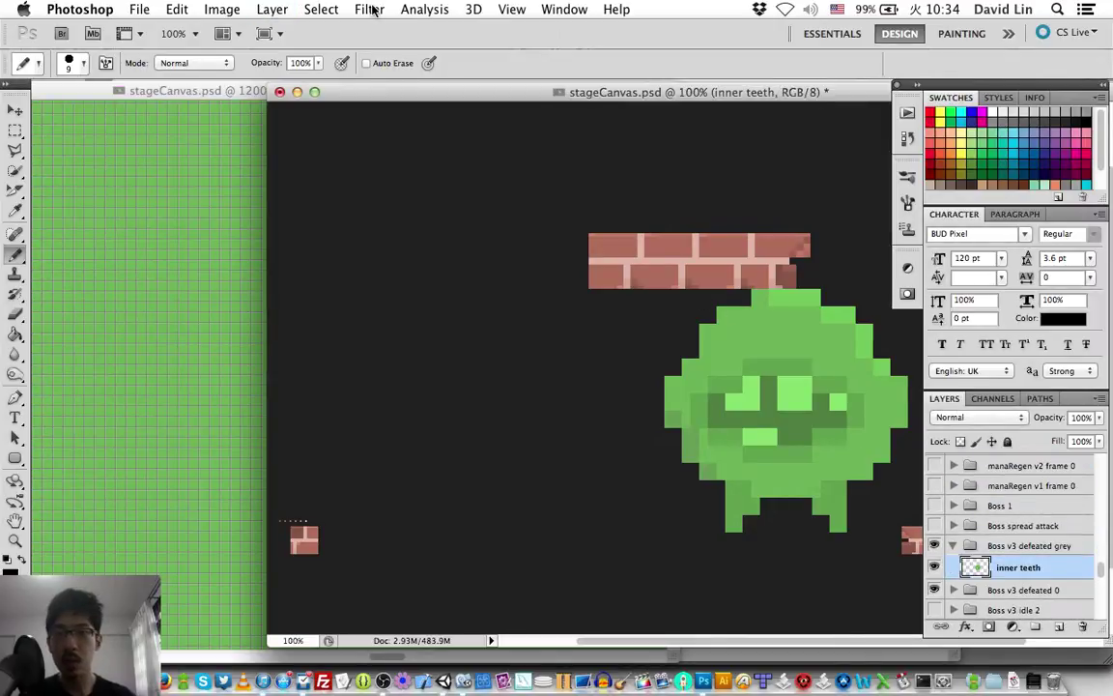
left_click(321, 10)
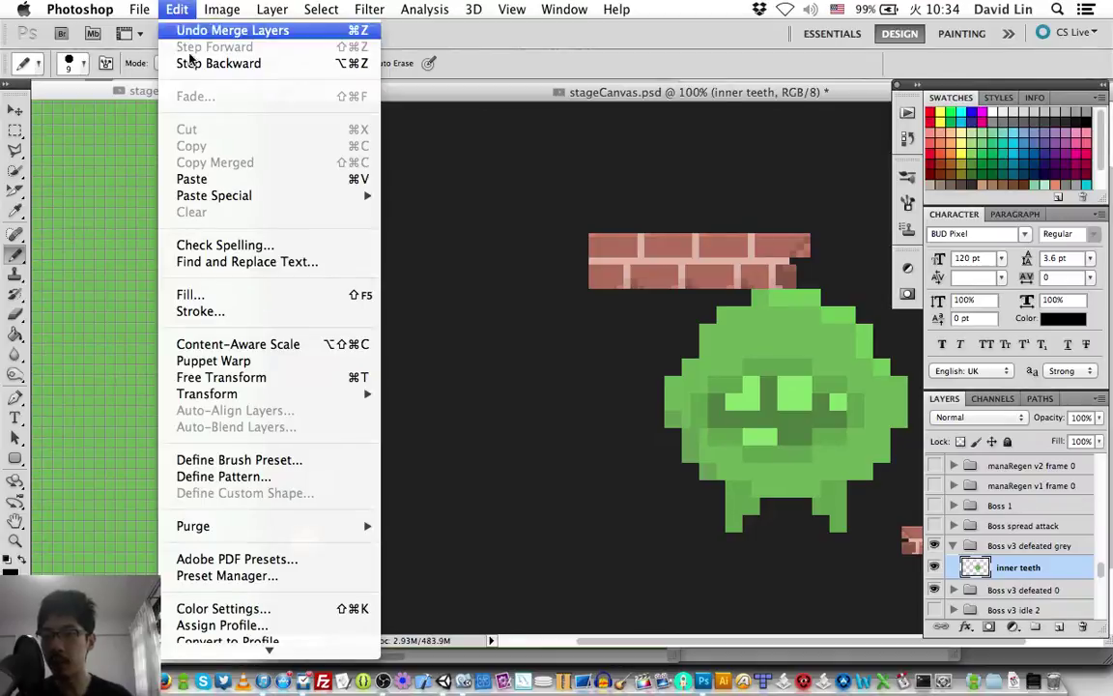
mouse_move(273, 9)
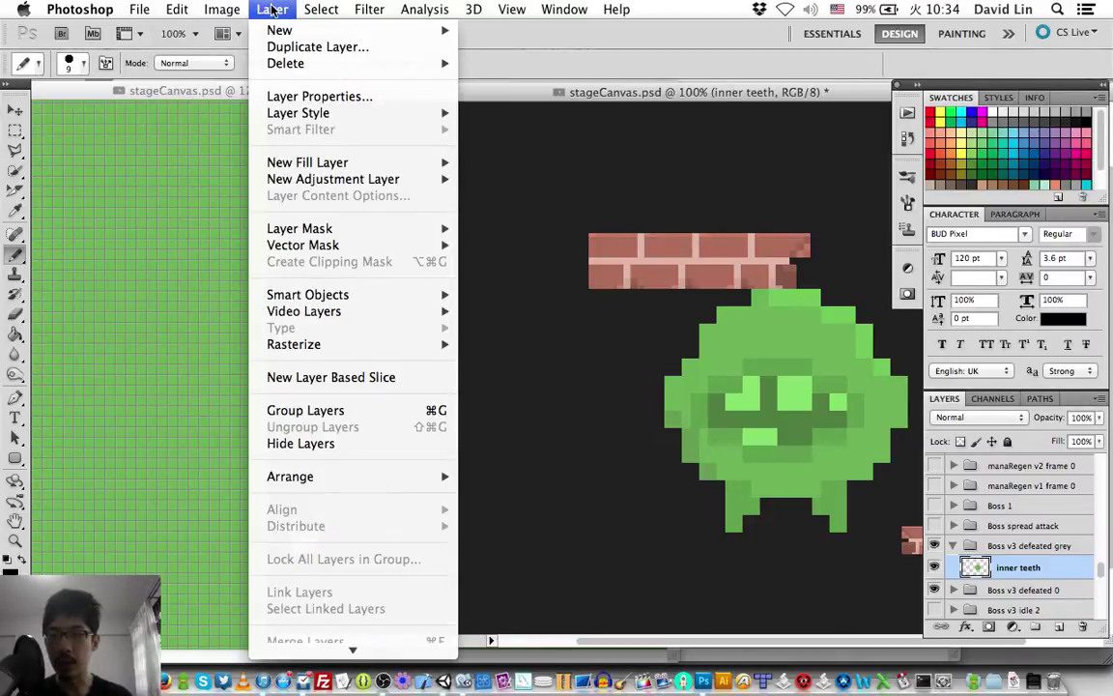
mouse_move(338, 179)
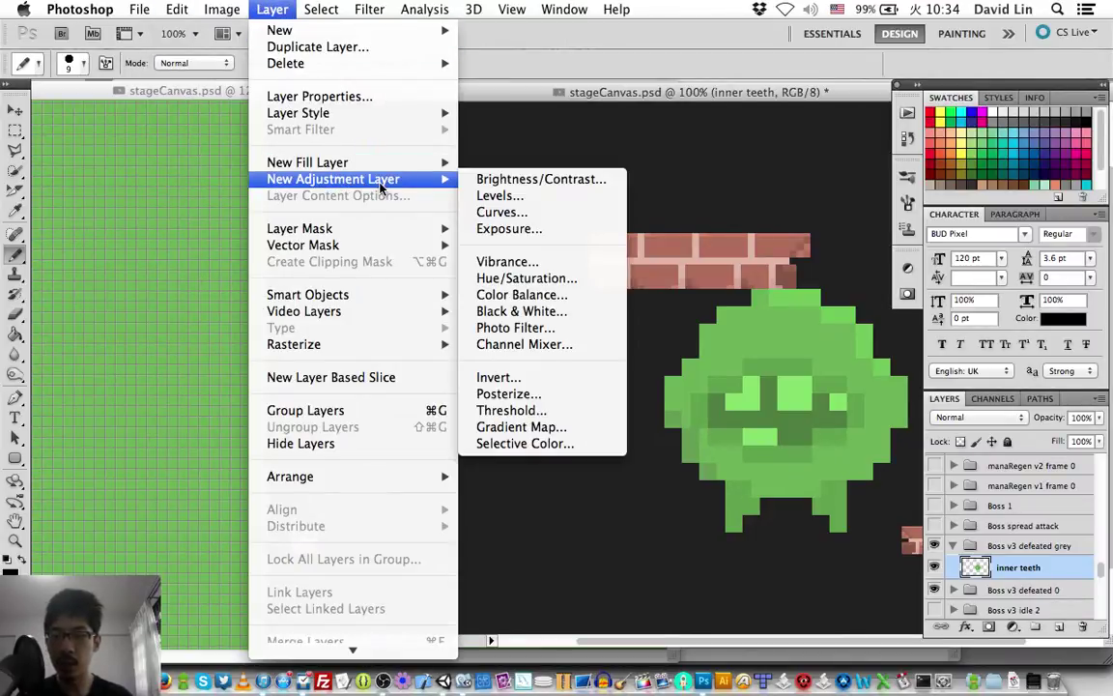
left_click(520, 279)
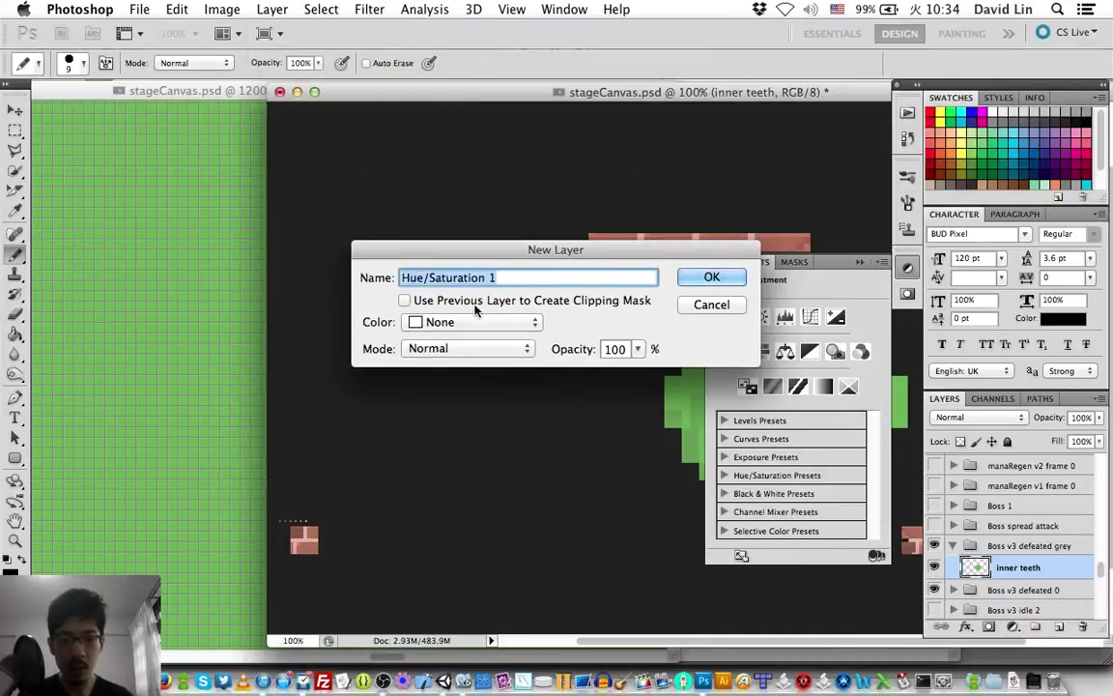
left_click(493, 304)
key("Return")
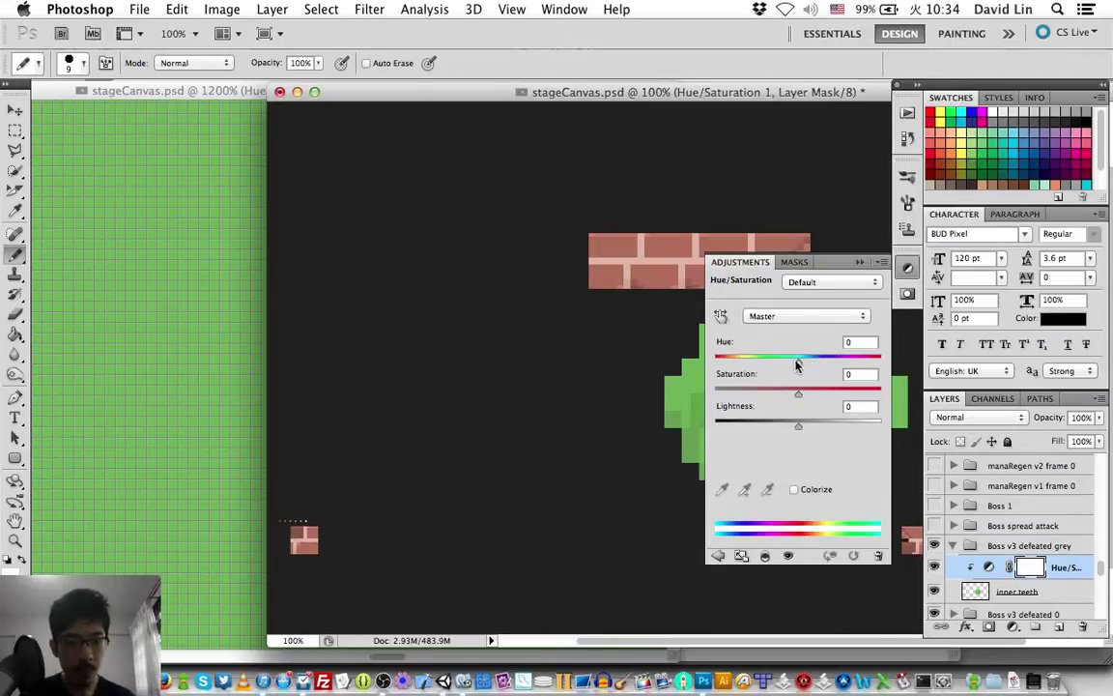
left_click(779, 426)
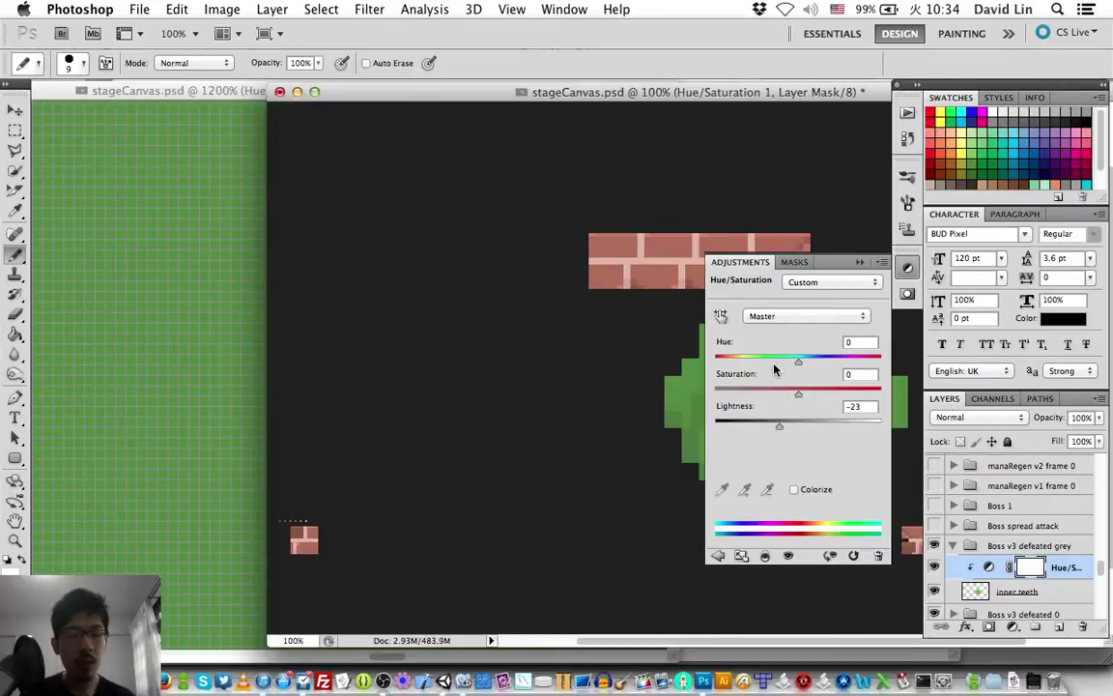
key("super+z")
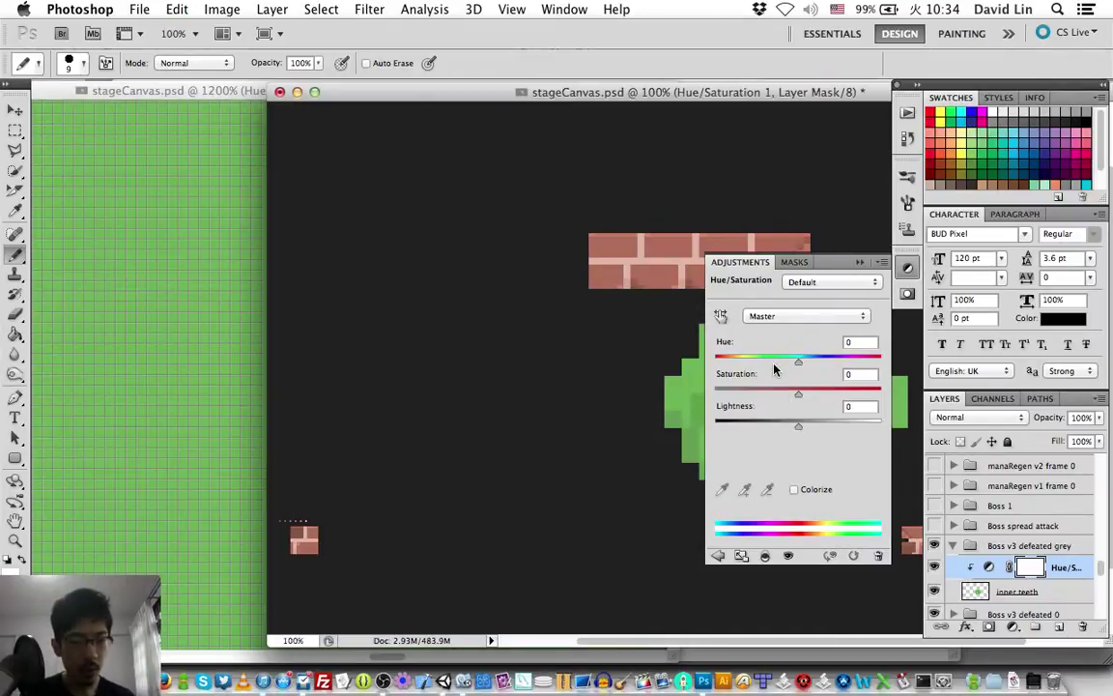
left_click(812, 316)
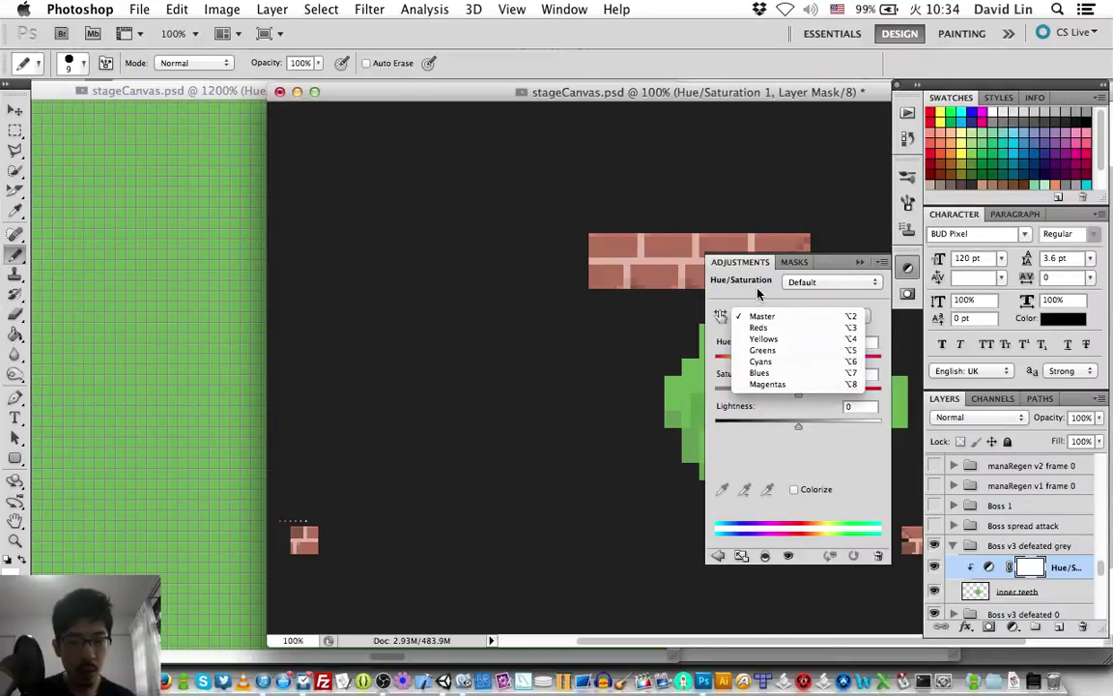
left_click(783, 476)
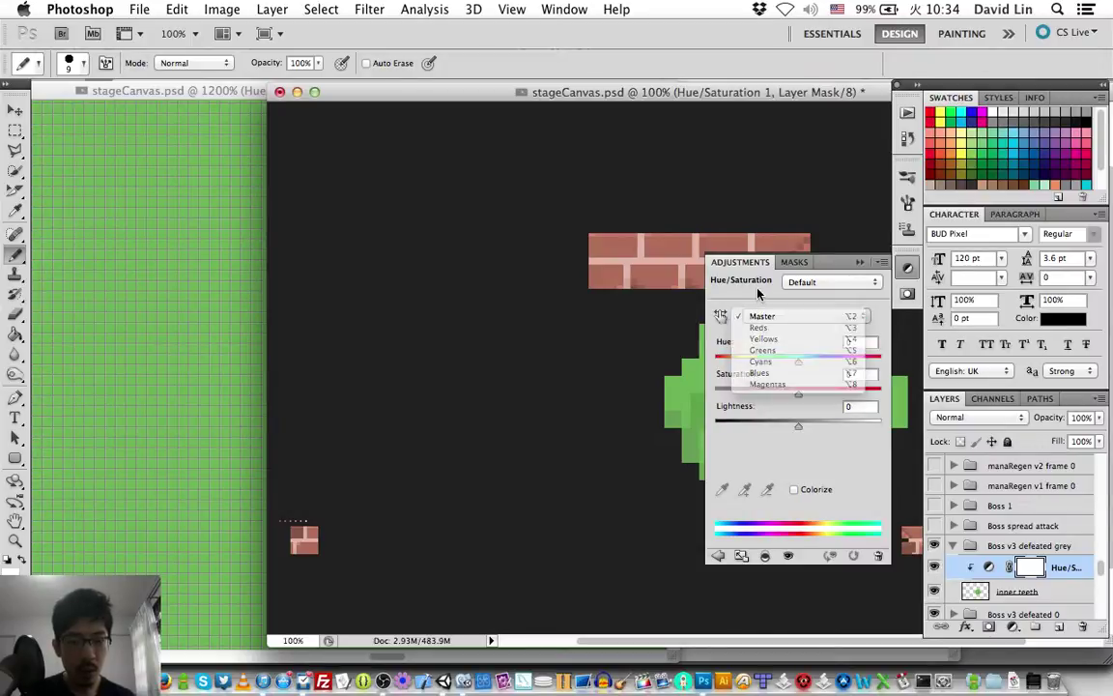
left_click(793, 489)
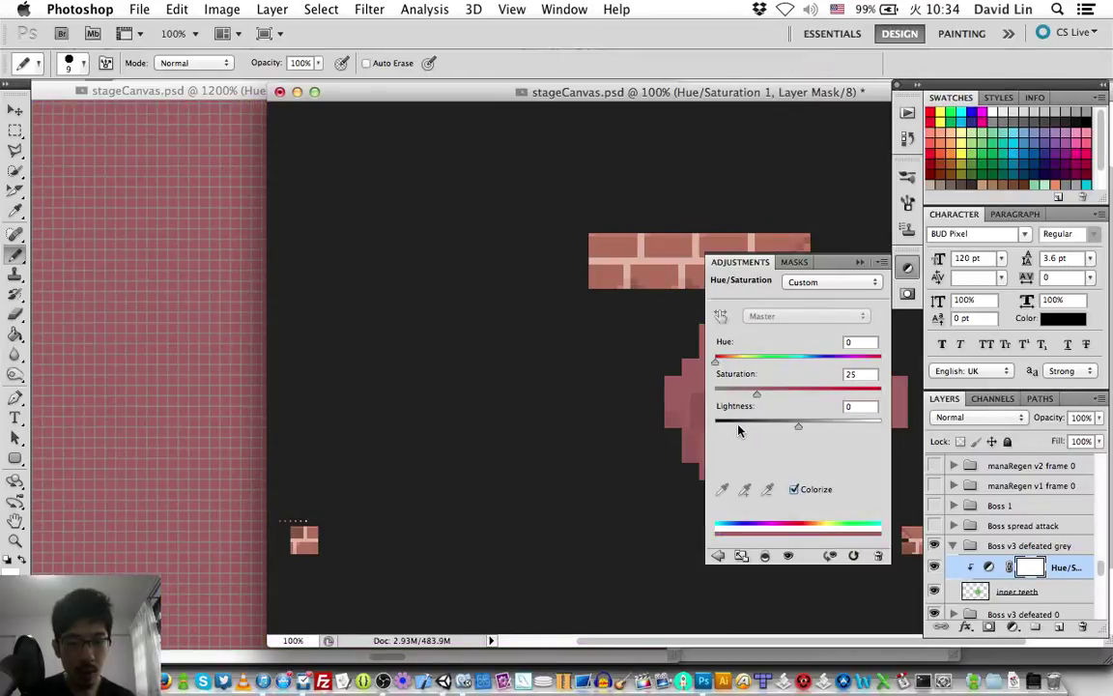
left_click(738, 425)
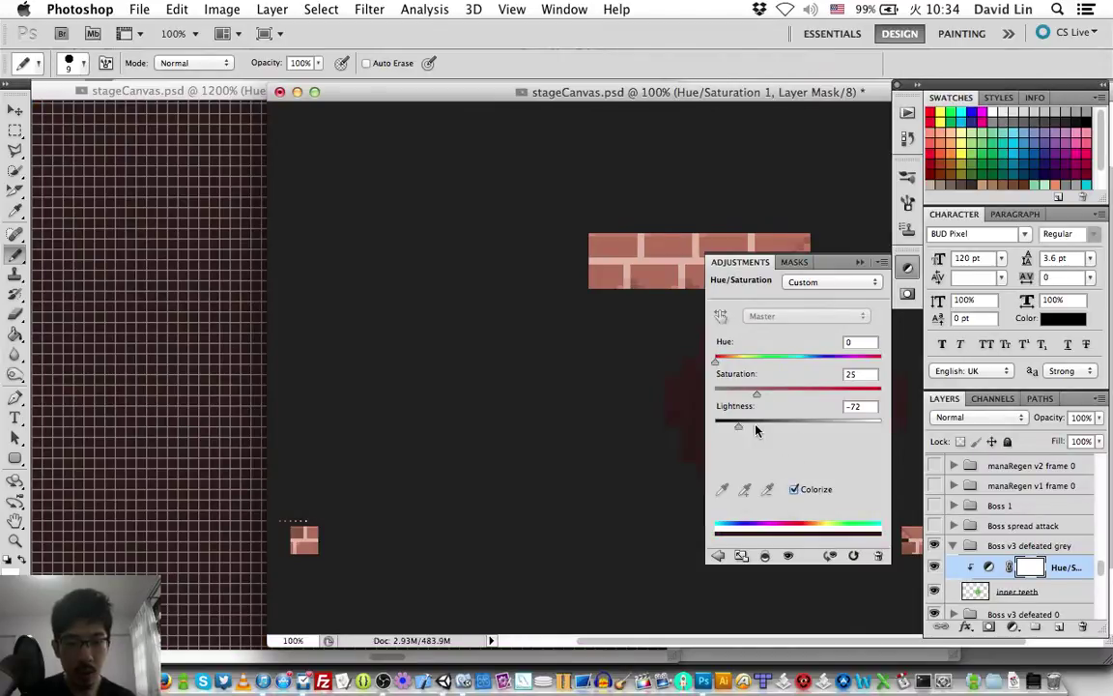
left_click(756, 425)
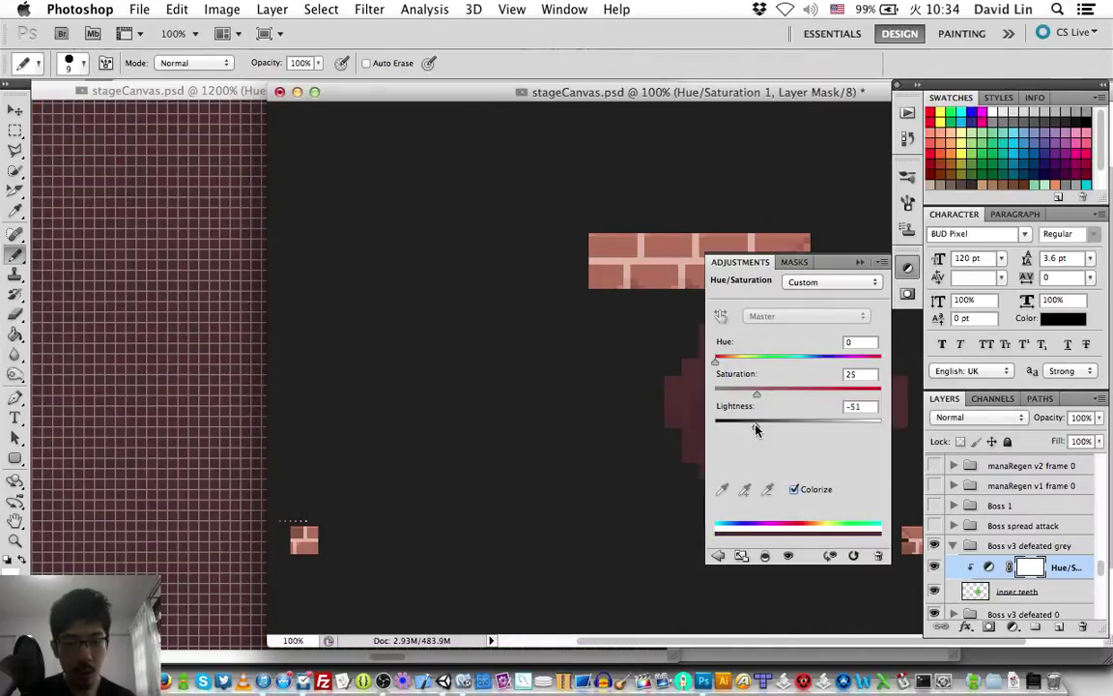
left_click(909, 268)
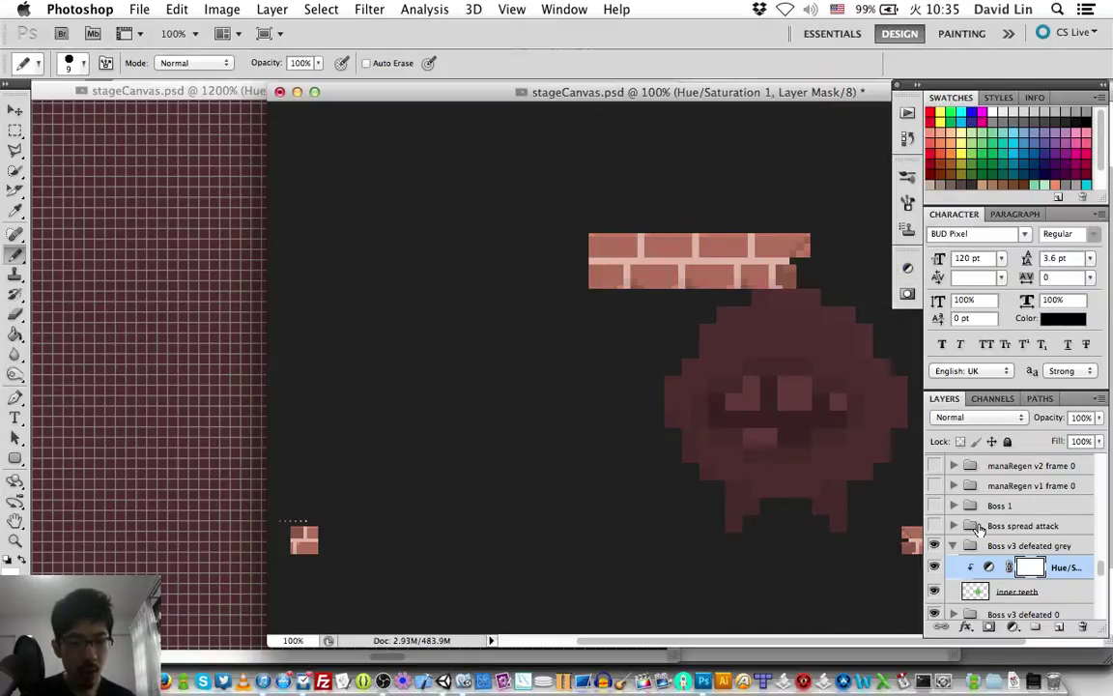
key("BackSpace")
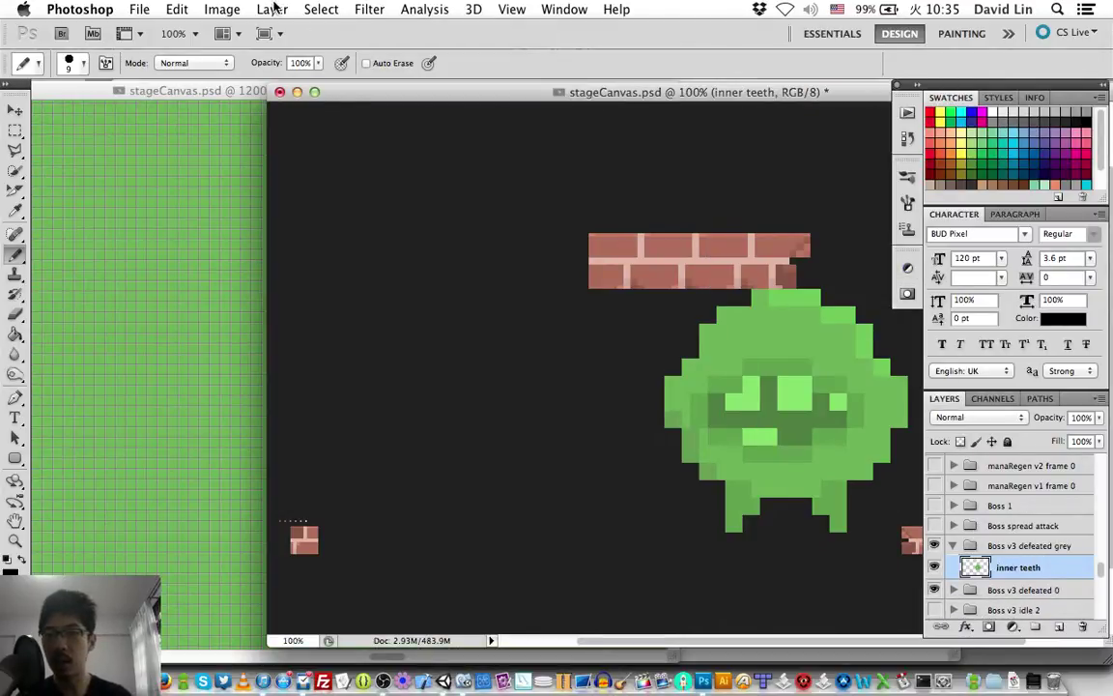
- Add a Black & White adjustment layer clipped to the boss sprite layer to grey it out
left_click(272, 8)
mouse_move(379, 182)
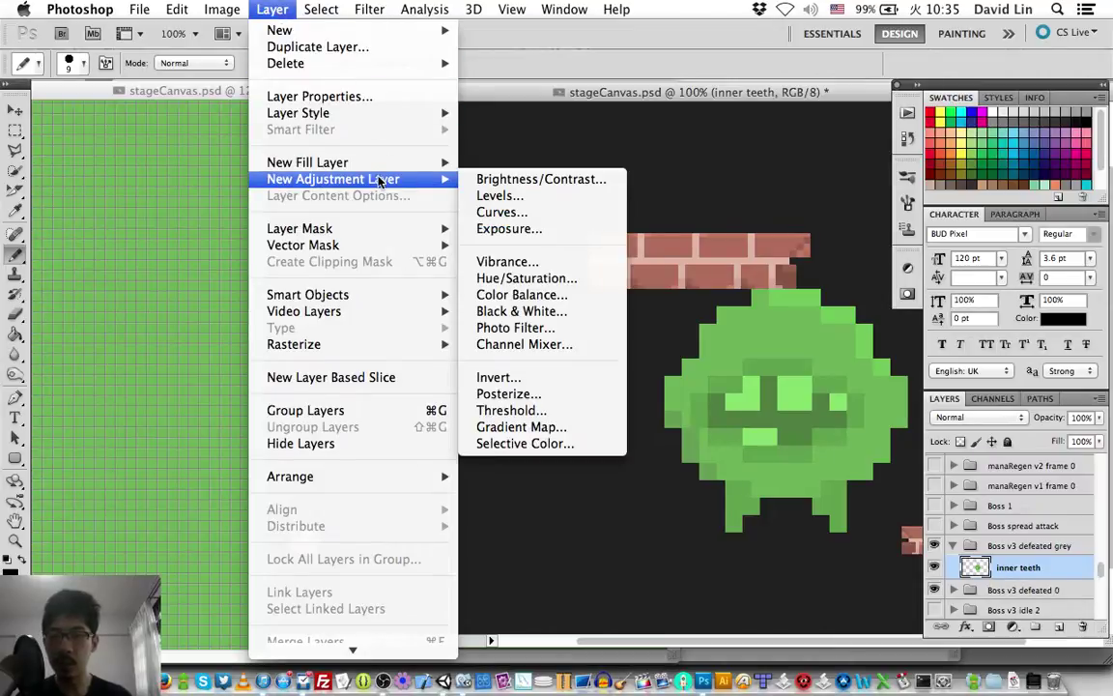
left_click(503, 319)
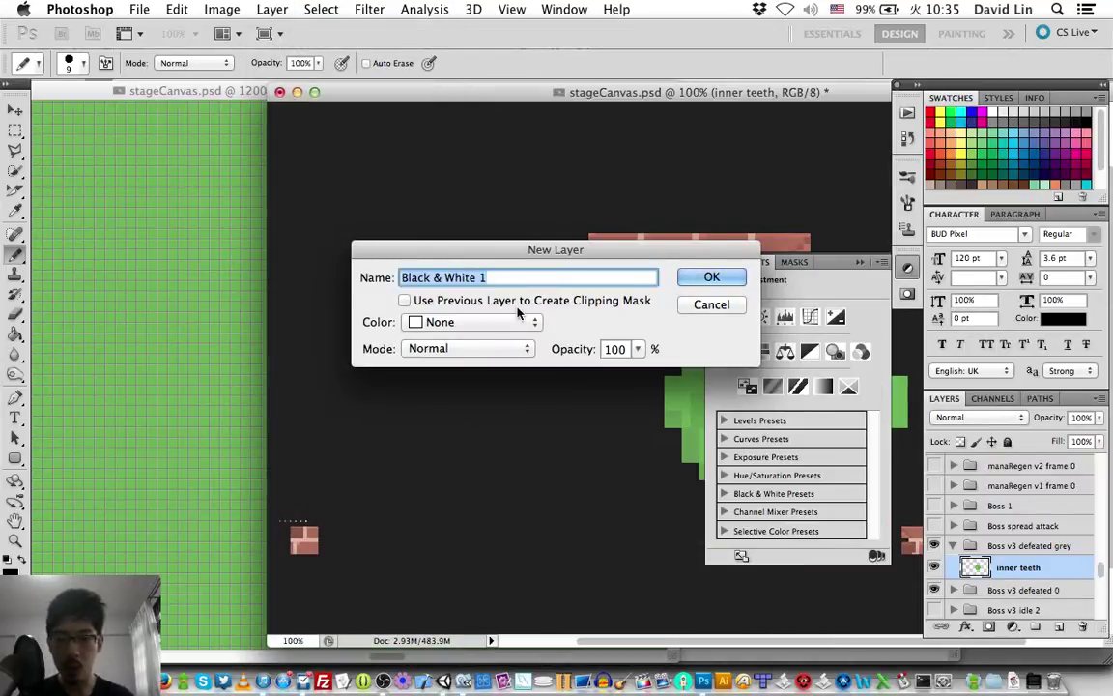
left_click(507, 301)
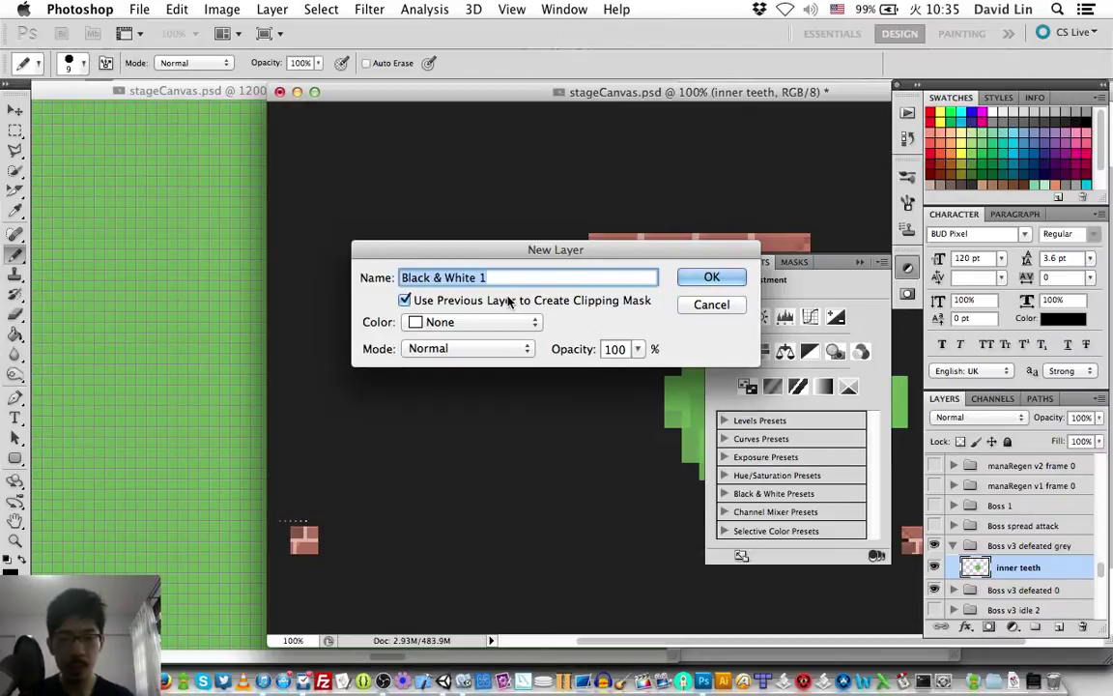
key("Return")
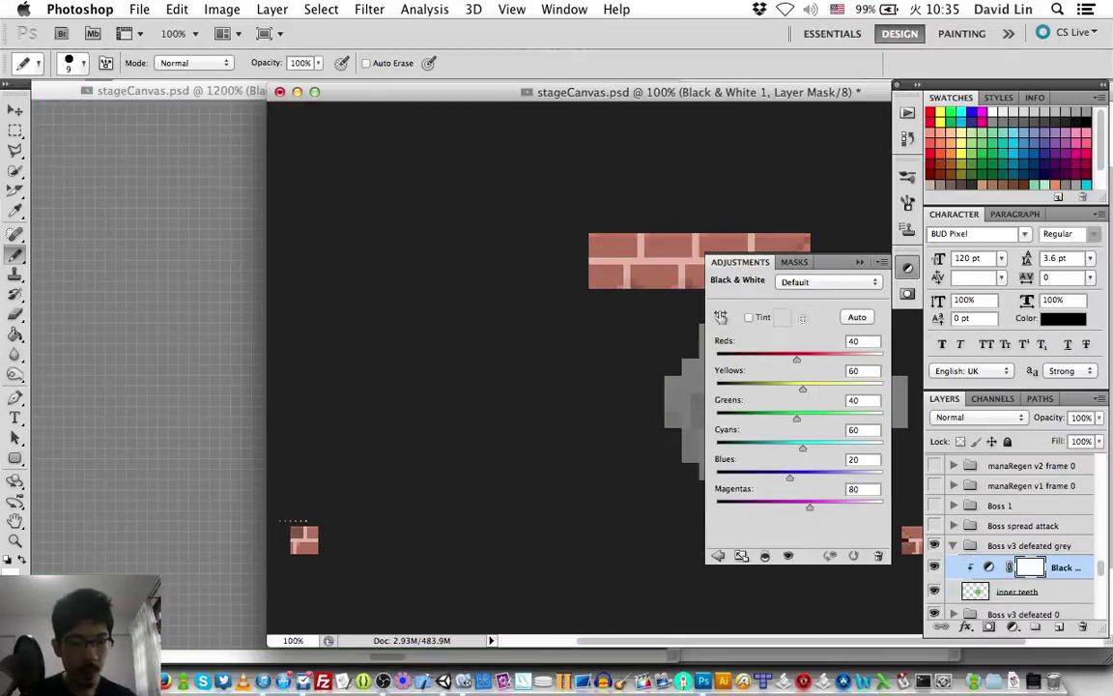
left_click(907, 268)
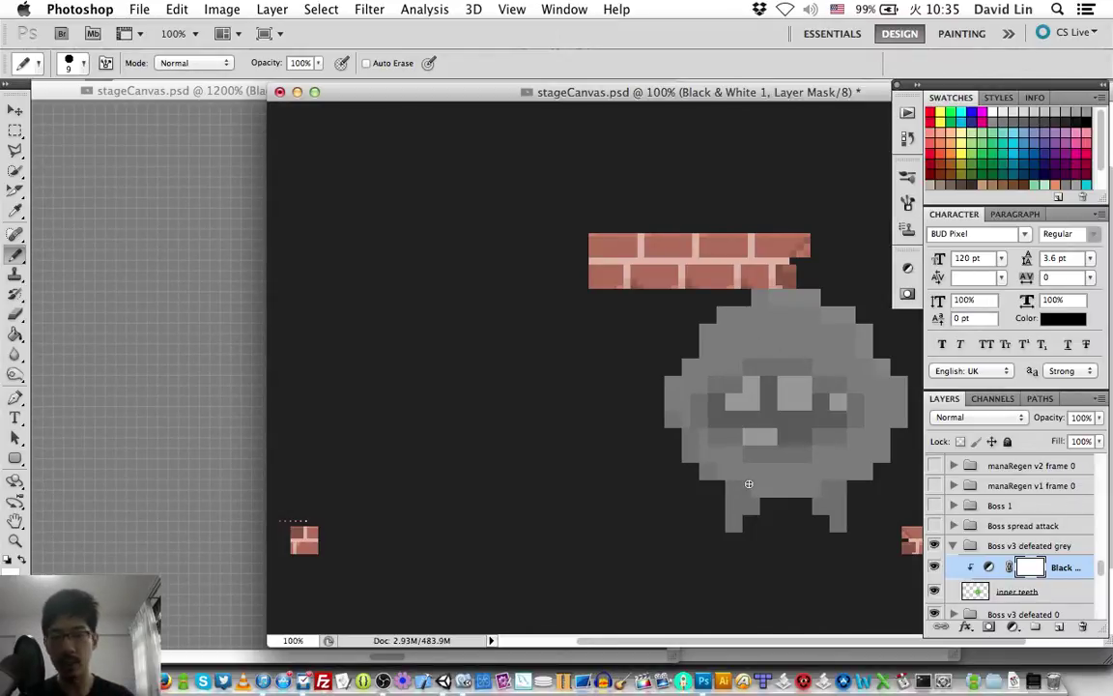
- Save stageCanvas.psd and bring up the application switcher
key("super+s")
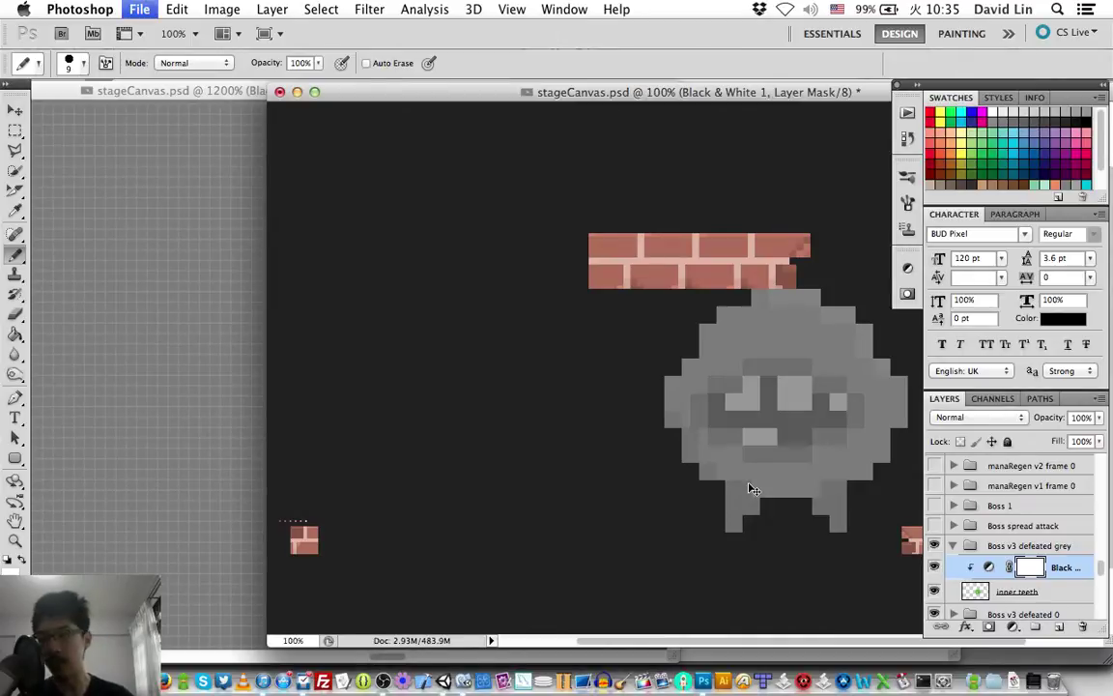
key("super+Tab")
key("super+Tab")
key("super+Tab")
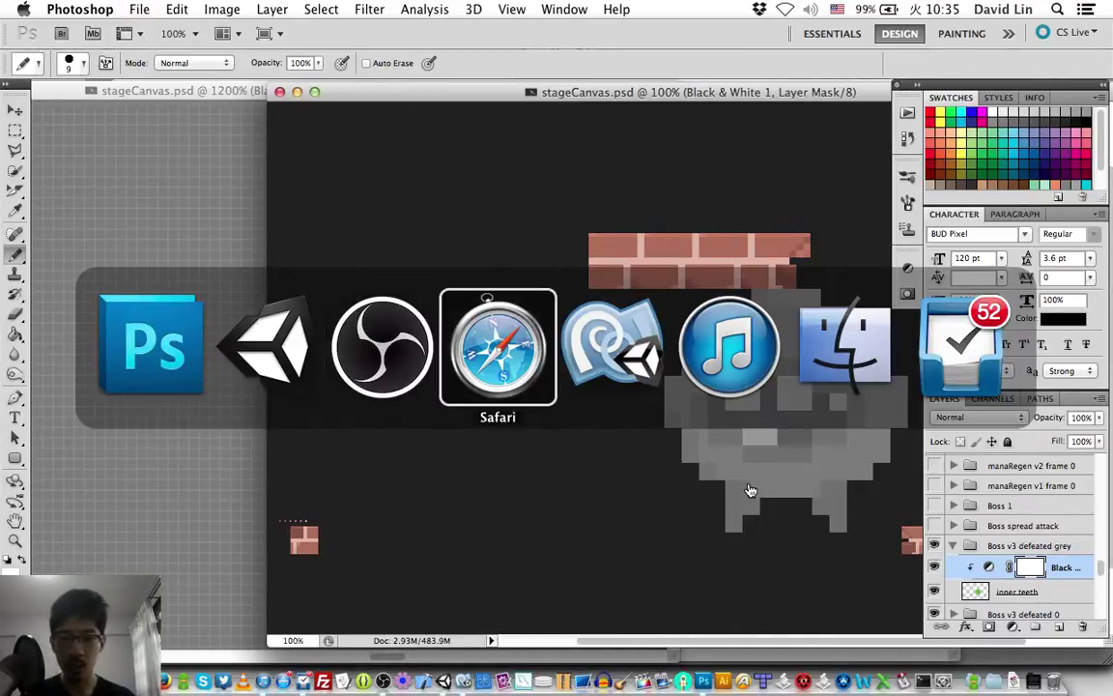
key("super+Tab")
- Load the two new Twitter notifications, then begin a new-tab search for 'unity C#'
key("super+shift+Tab")
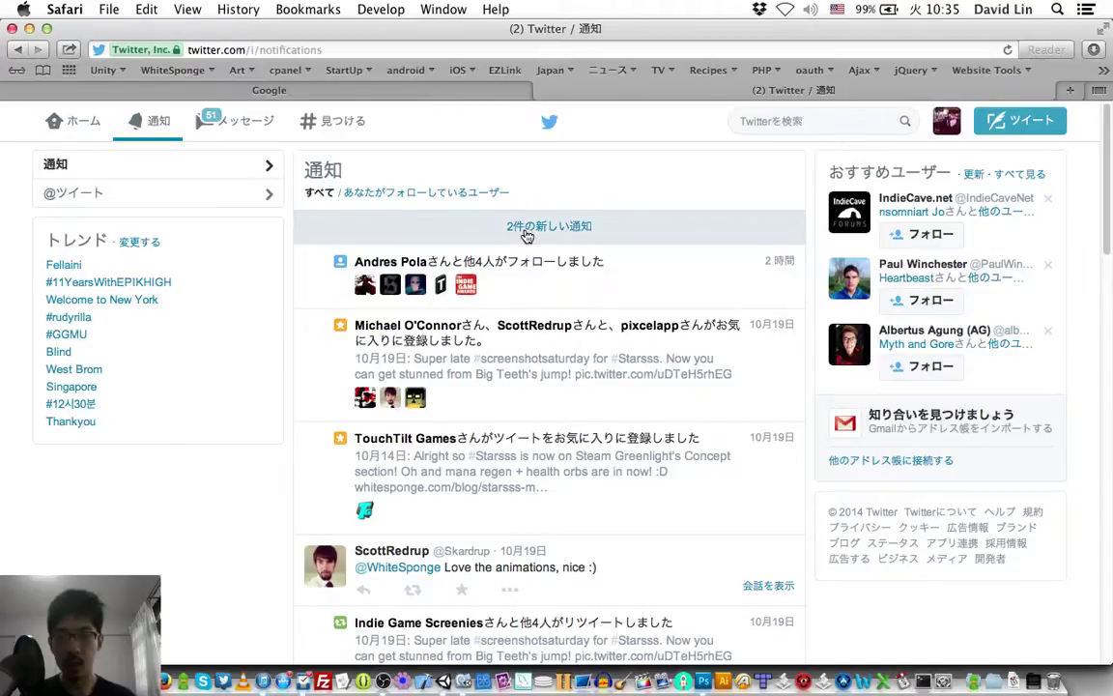
left_click(530, 224)
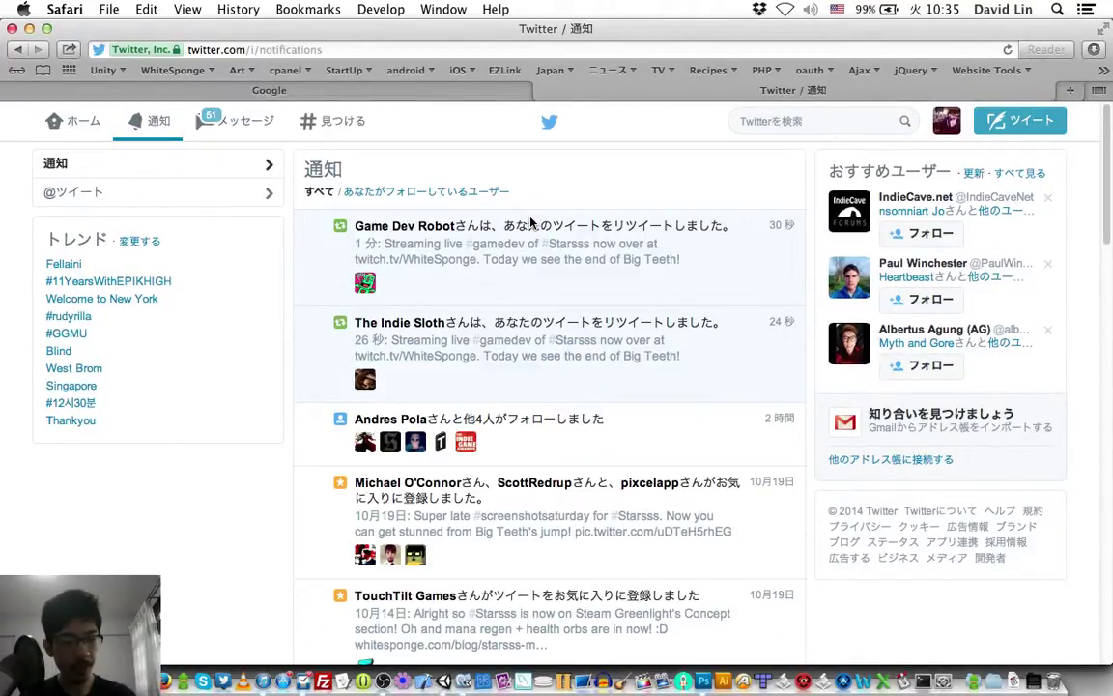
key("super+t")
type("uni")
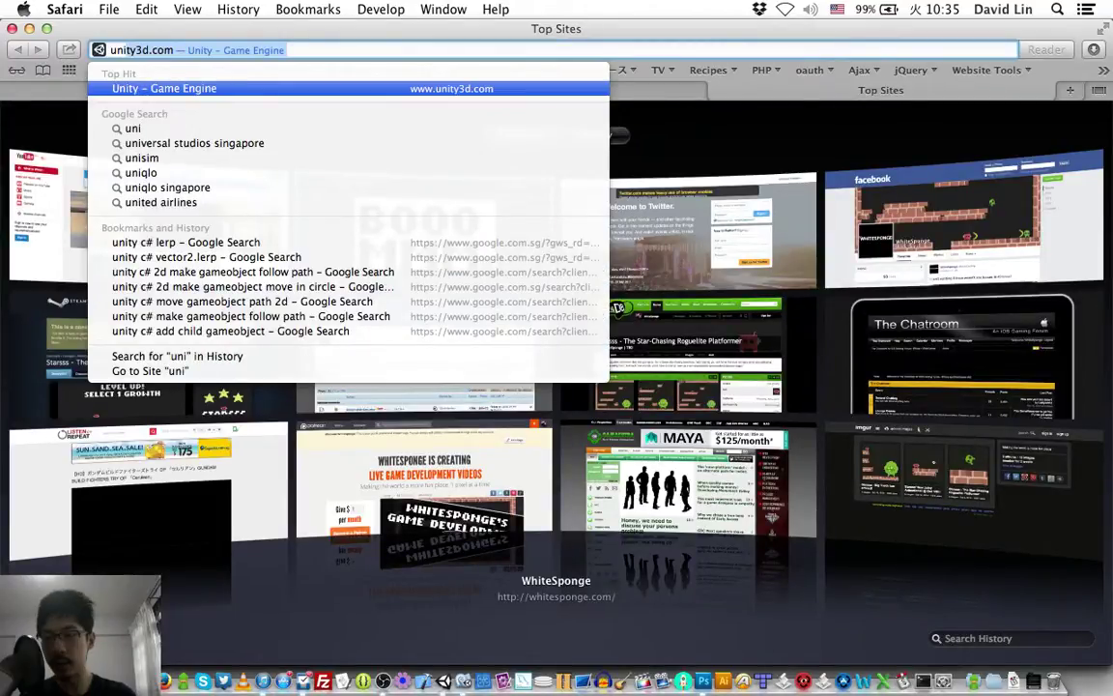
type("ty C#")
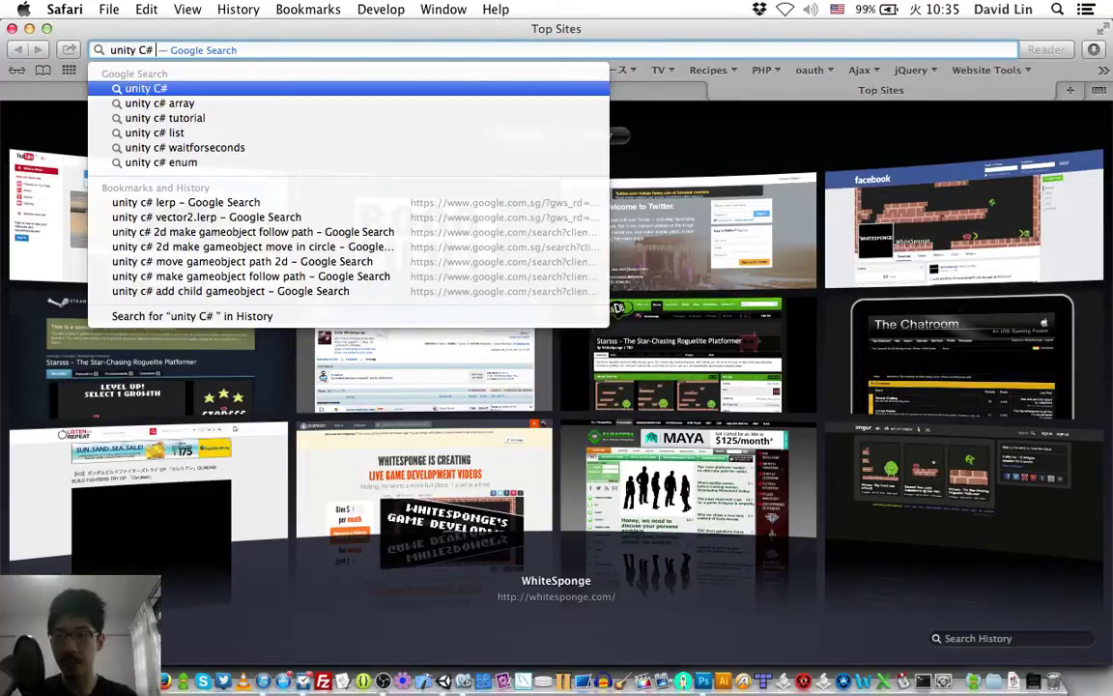
- Open the Unity Answers and Color.grayscale results in background tabs
type("f")
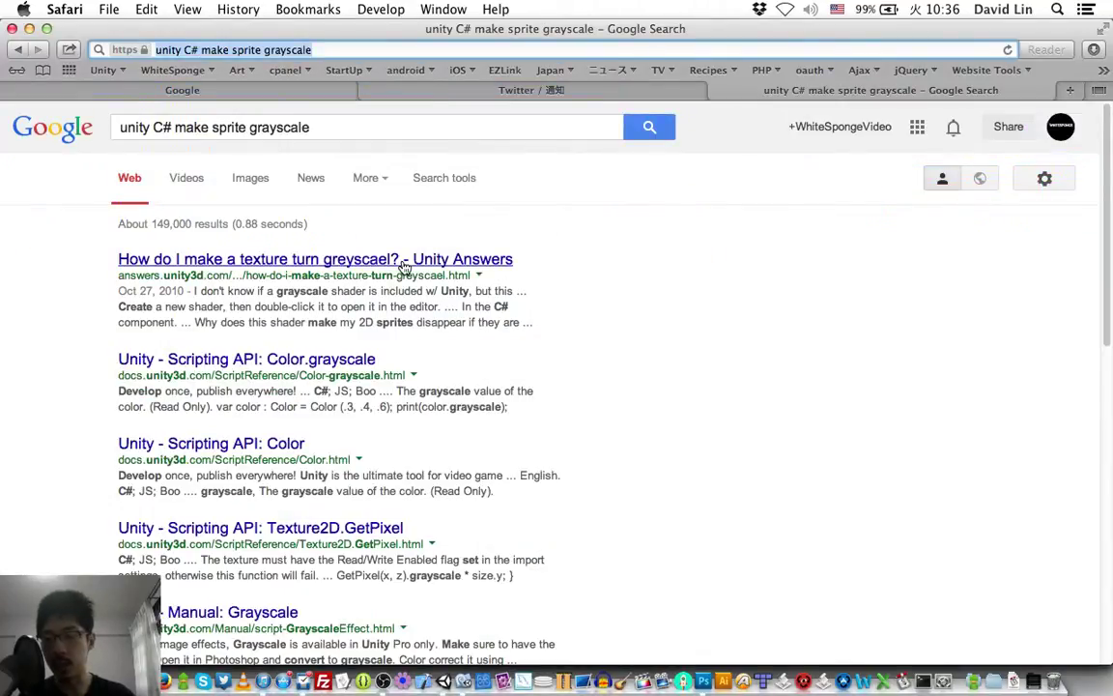
left_click(404, 266, "super")
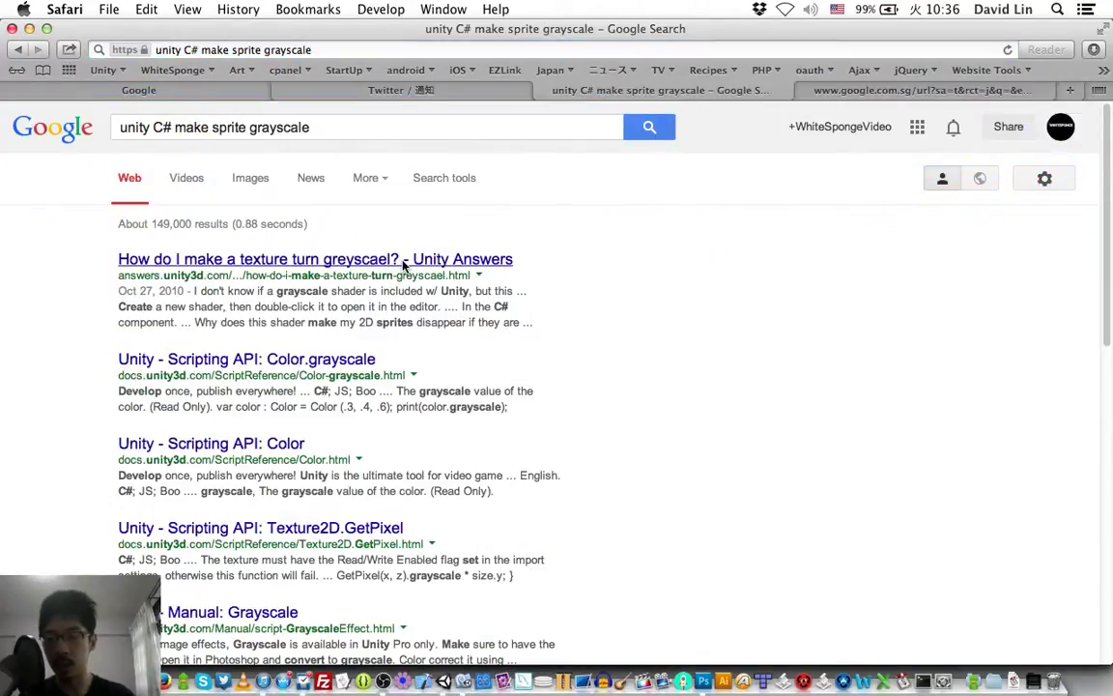
left_click(321, 360, "super")
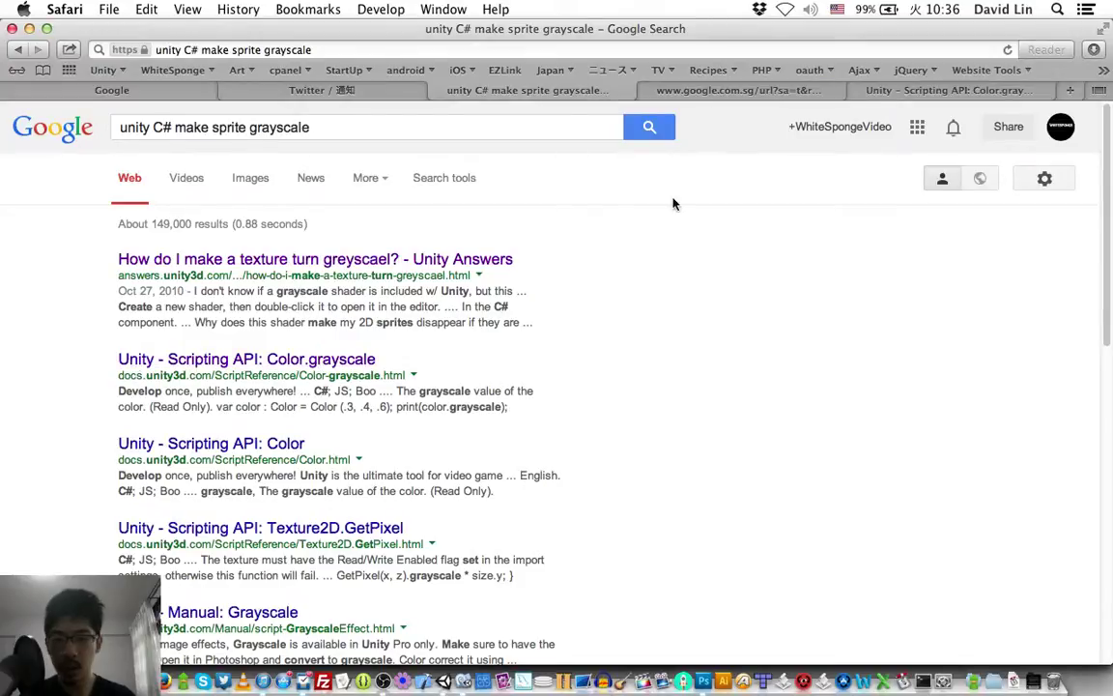
- Move to the Unity Answers tab, then bring OBS to the front
key("ctrl+Tab")
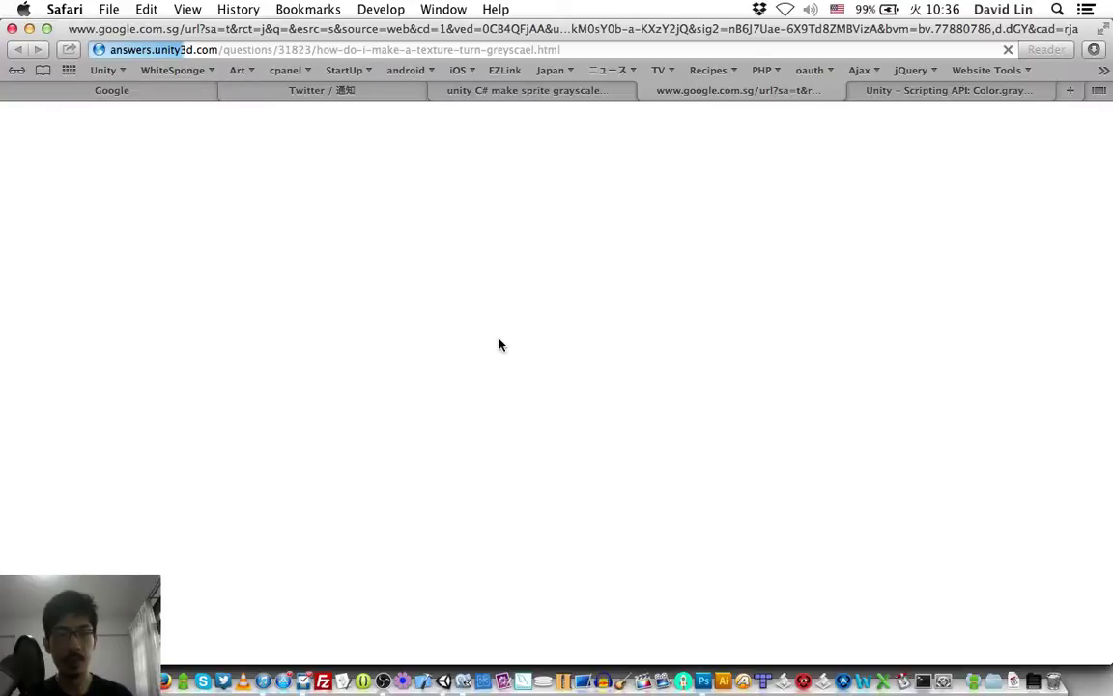
key("super+Tab")
key("super+Tab")
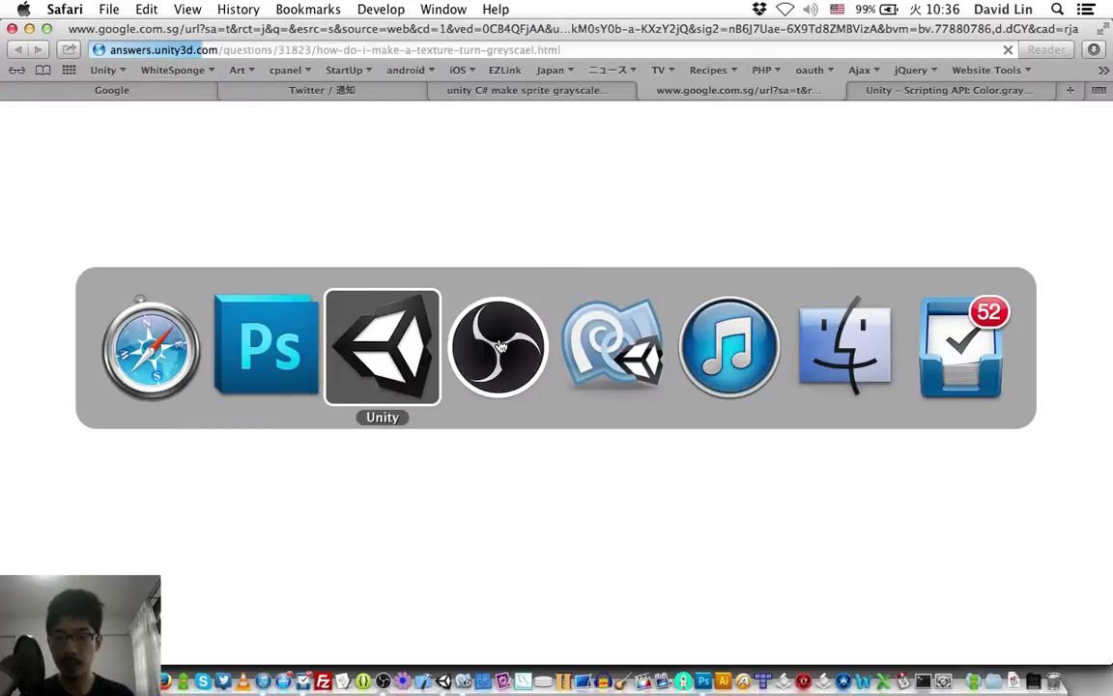
key("super+Tab")
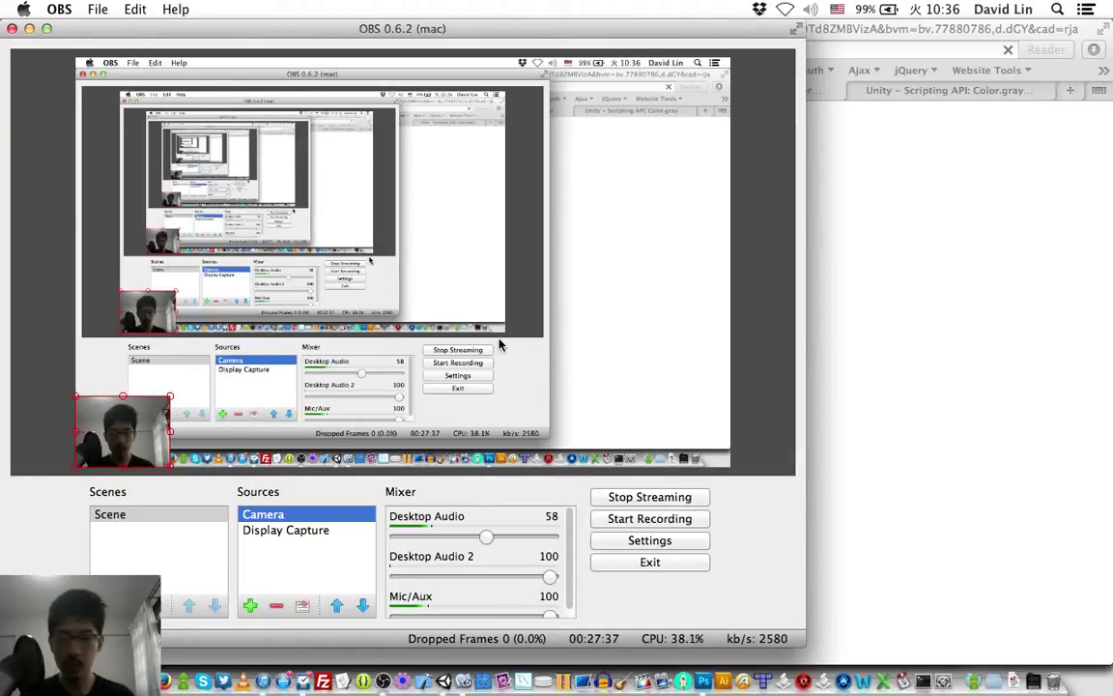
- Read the Color.grayscale documentation and recheck the still-loading Unity Answers tab and Google results
left_click(940, 92)
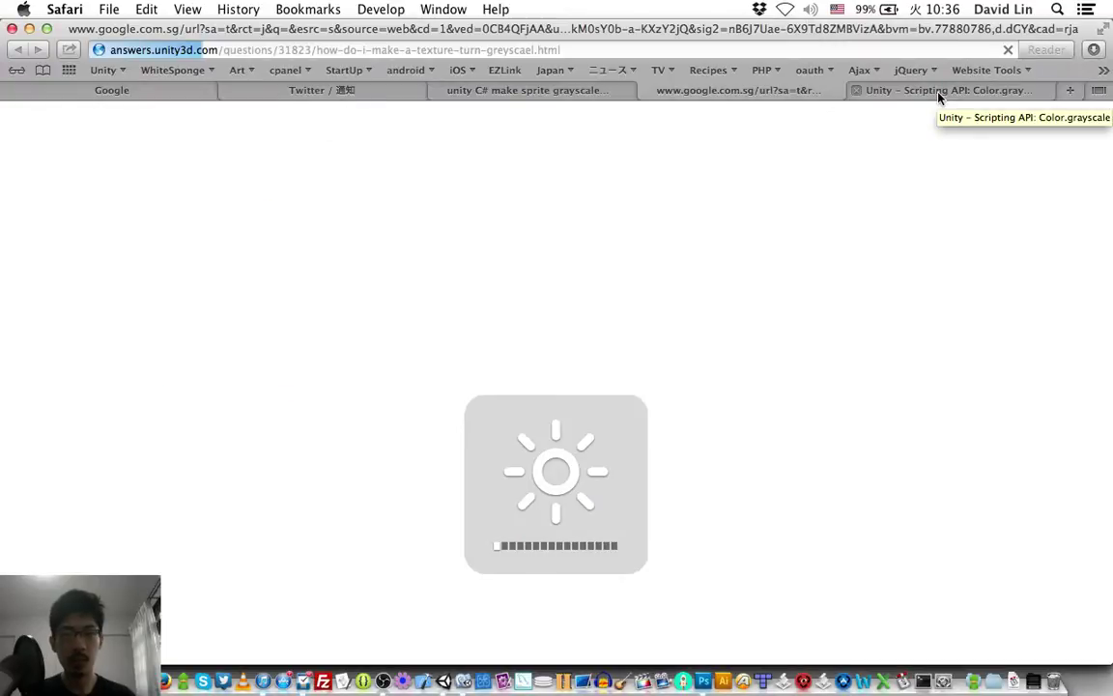
left_click(940, 92)
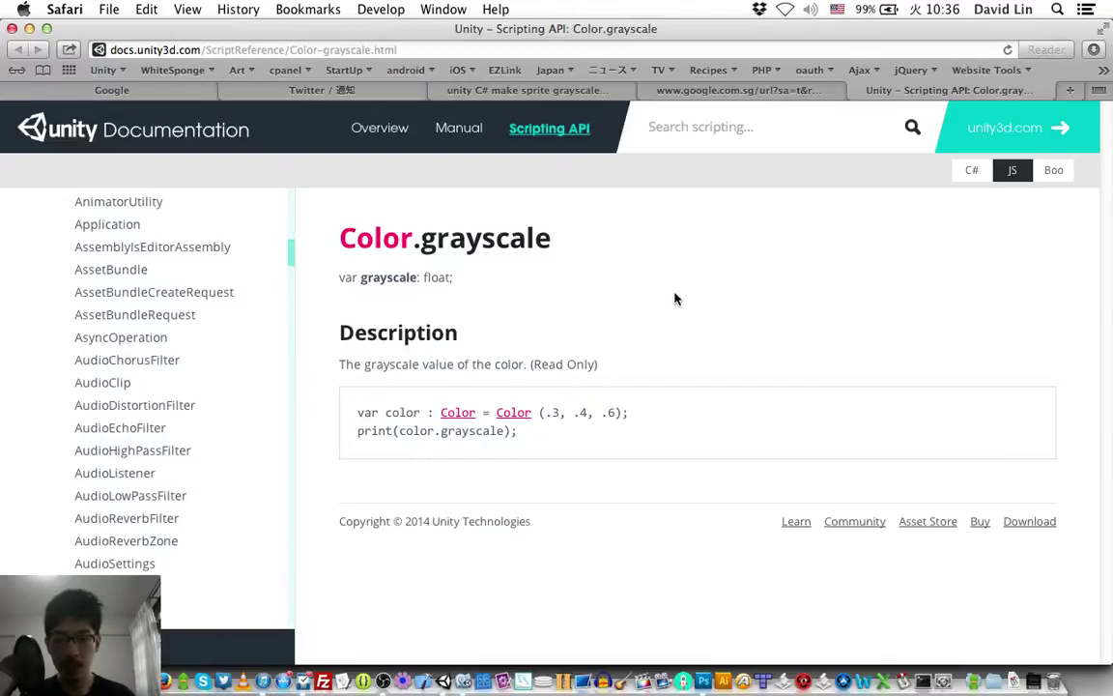
left_click(781, 96)
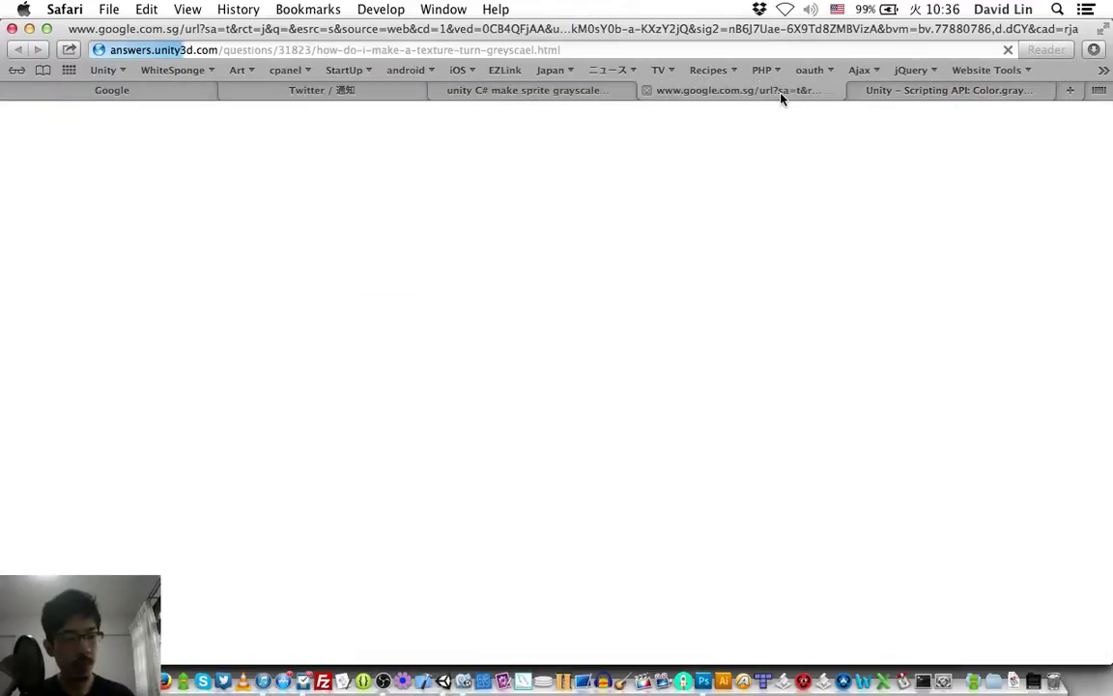
left_click(565, 92)
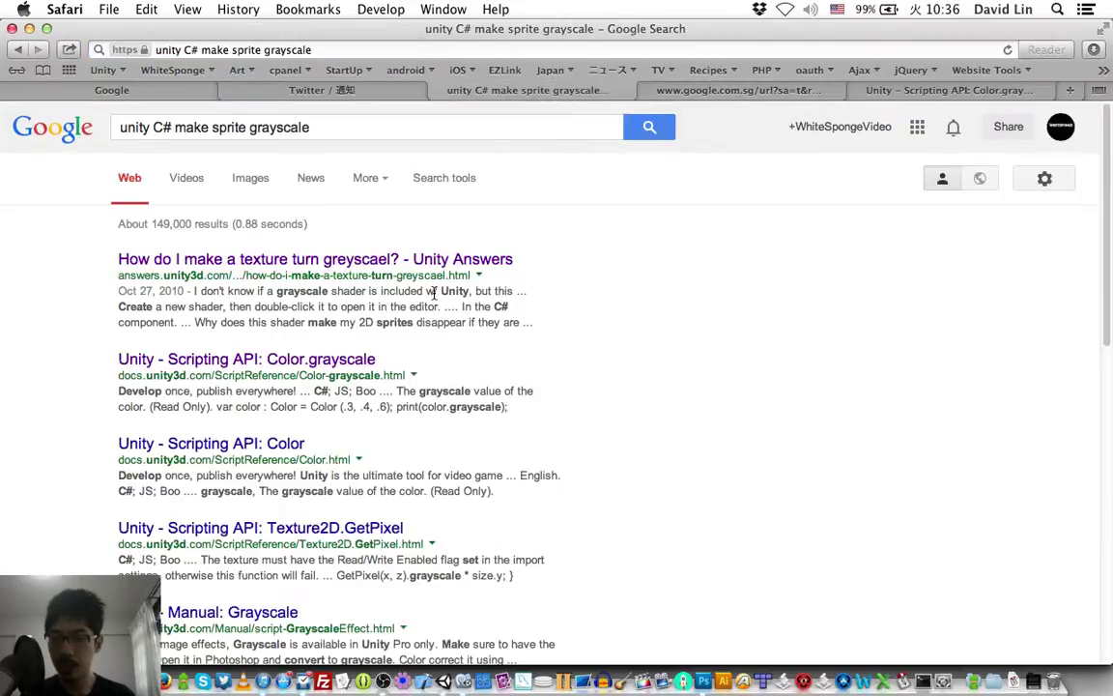
scroll(367, 425, "down", 3)
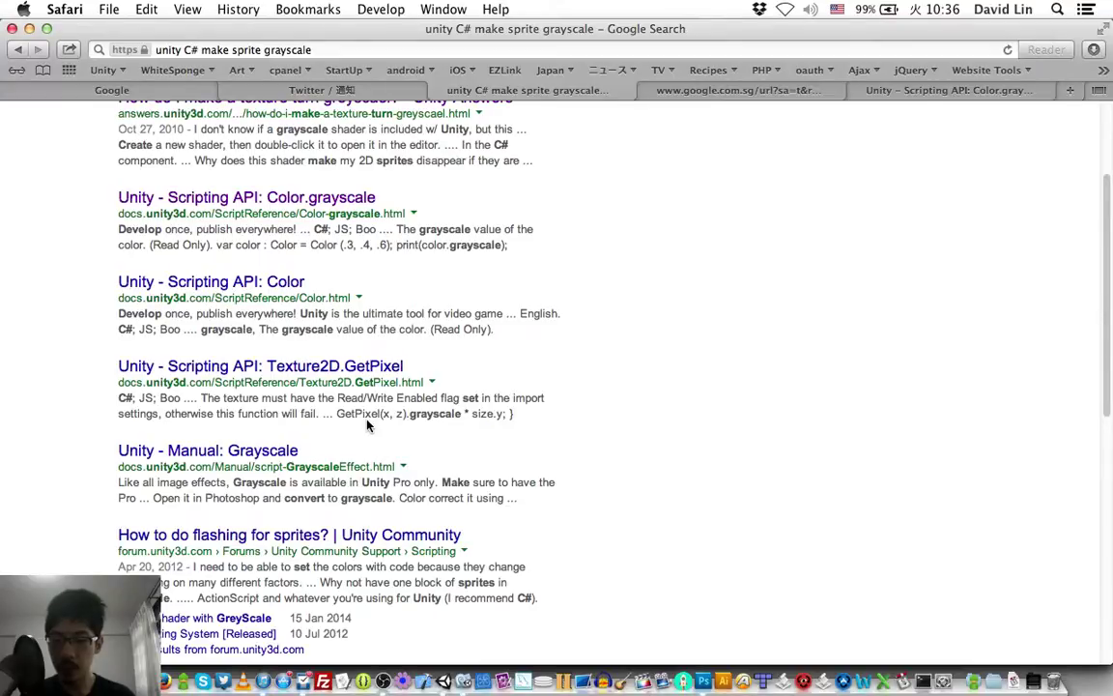
scroll(367, 426, "up", 3)
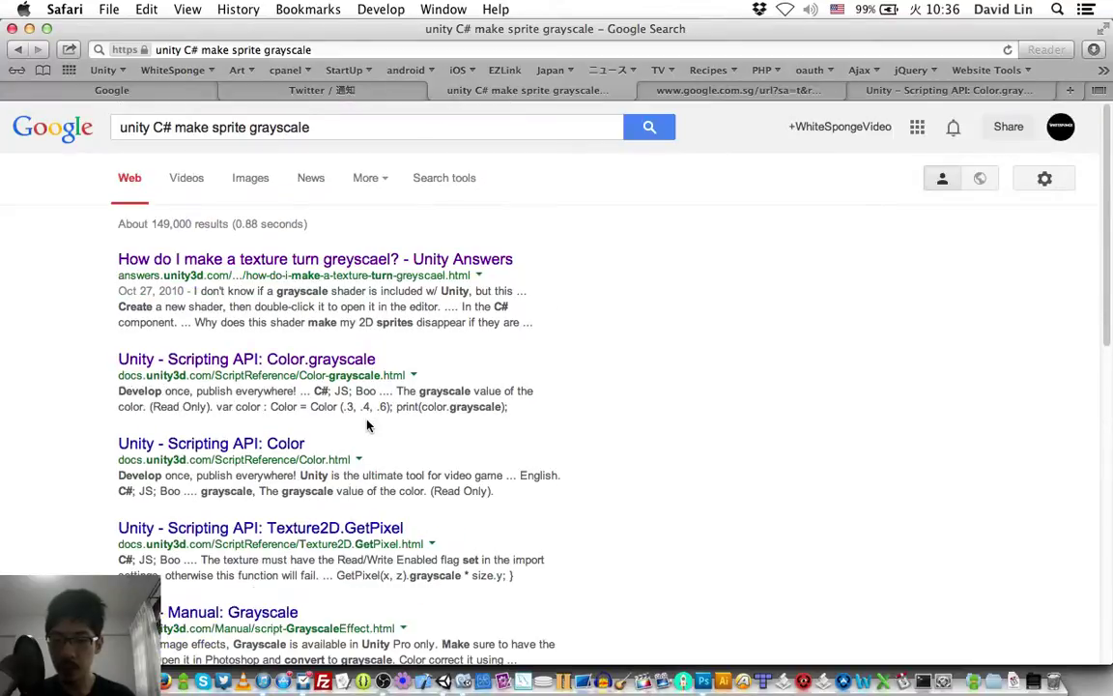
left_click(935, 95)
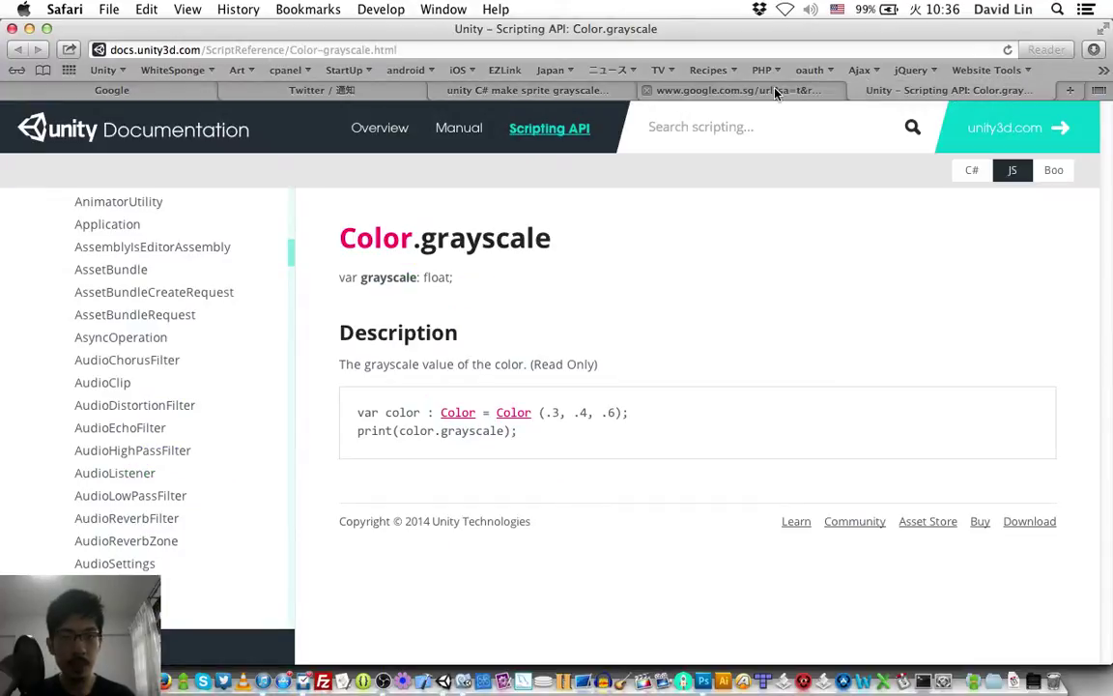
left_click(776, 92)
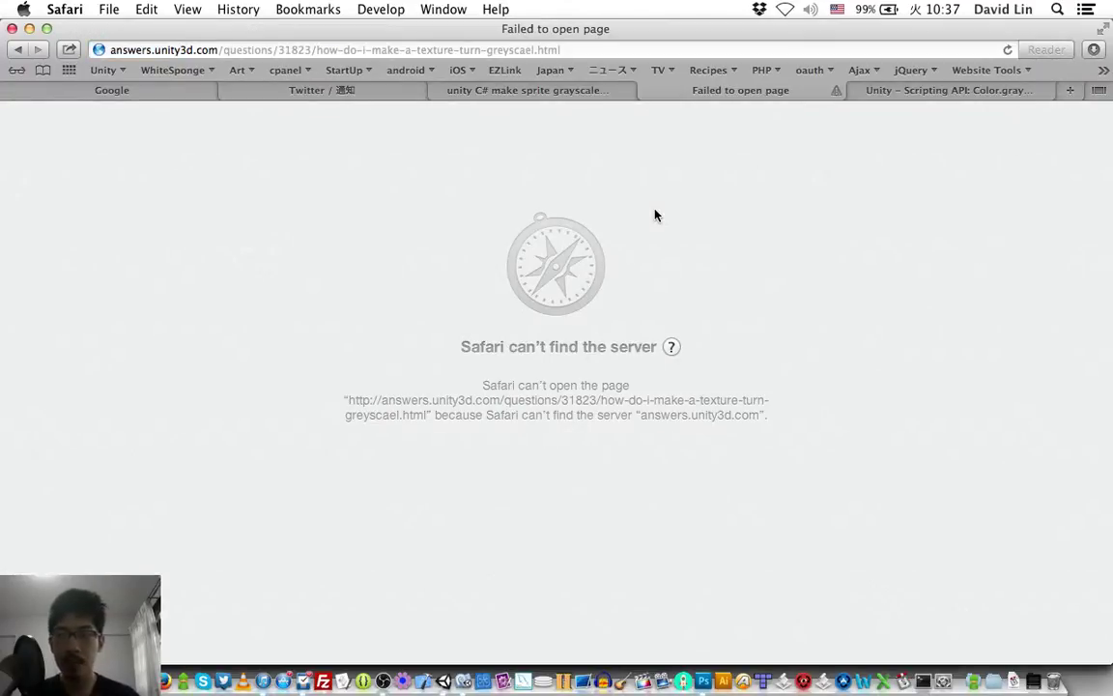
- Correct 'greyscael' to 'greyscale' in the Unity Answers address, then reopen the first Google result
left_click(528, 50)
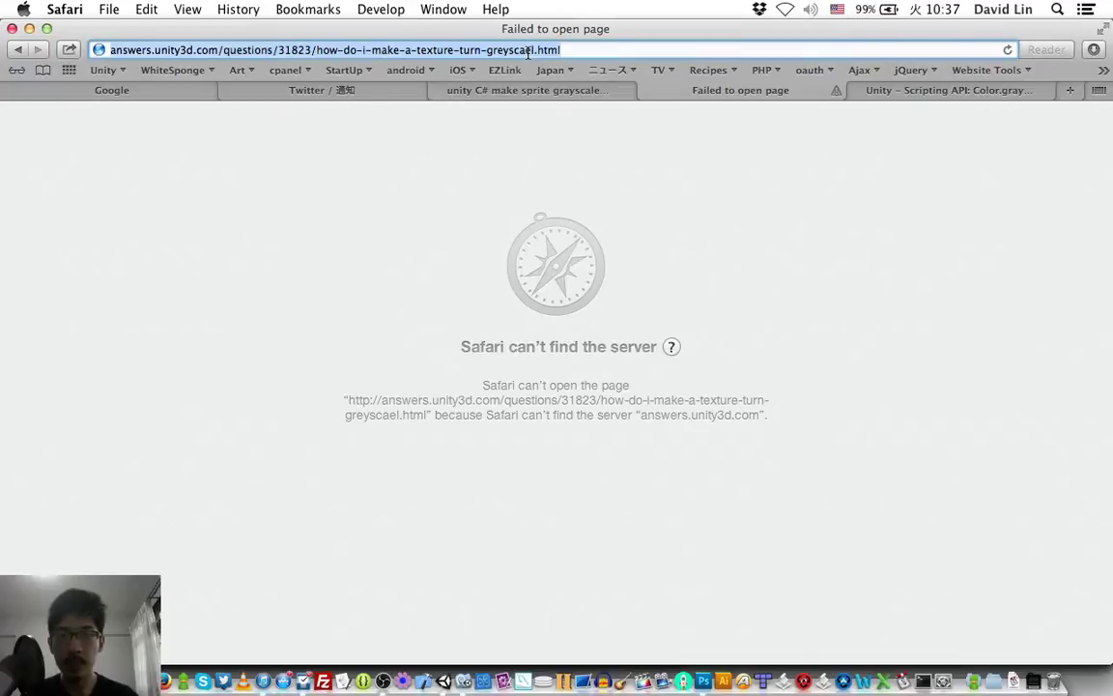
left_click(531, 50)
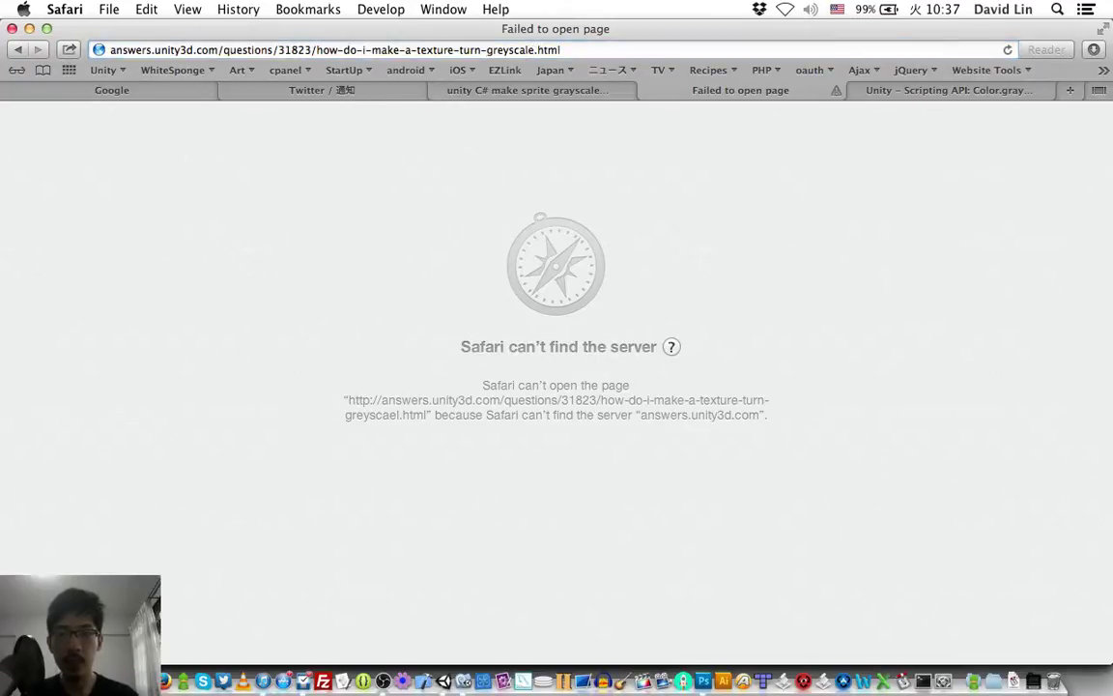
key("BackSpace")
key("BackSpace")
type("le")
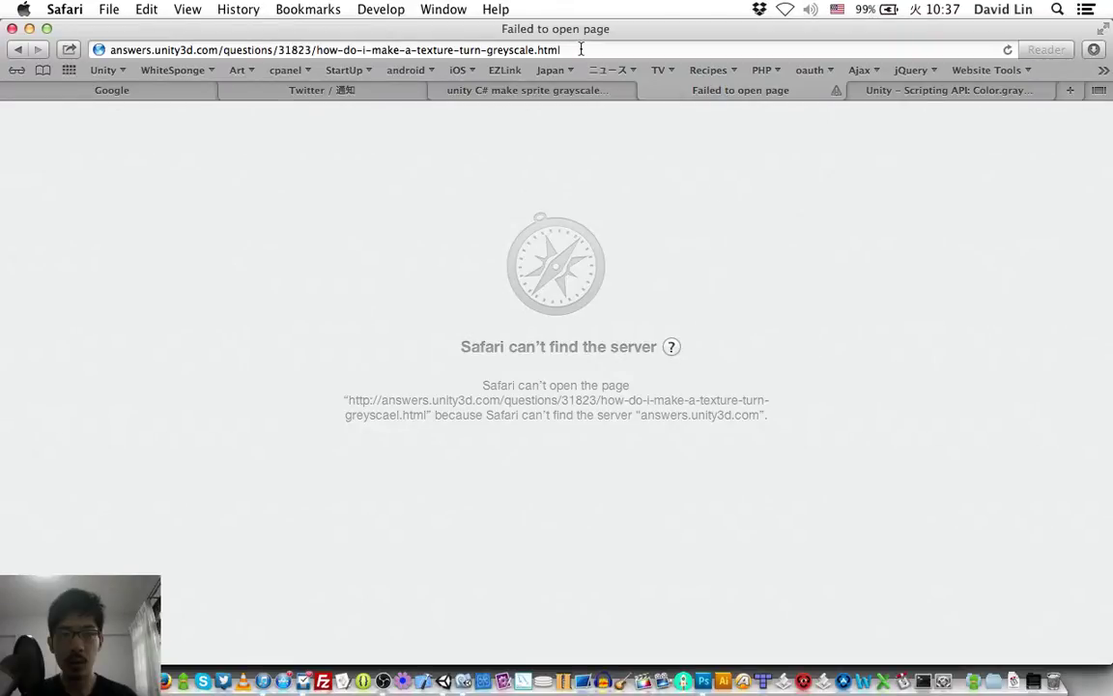
left_click(541, 90)
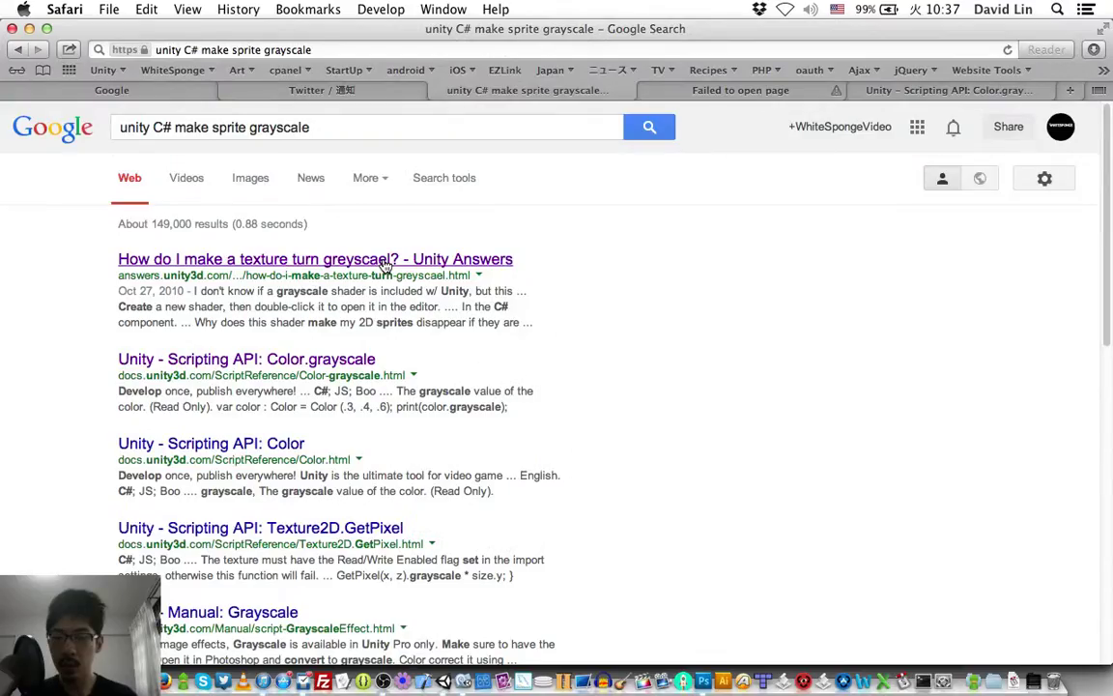
left_click(384, 265, "super")
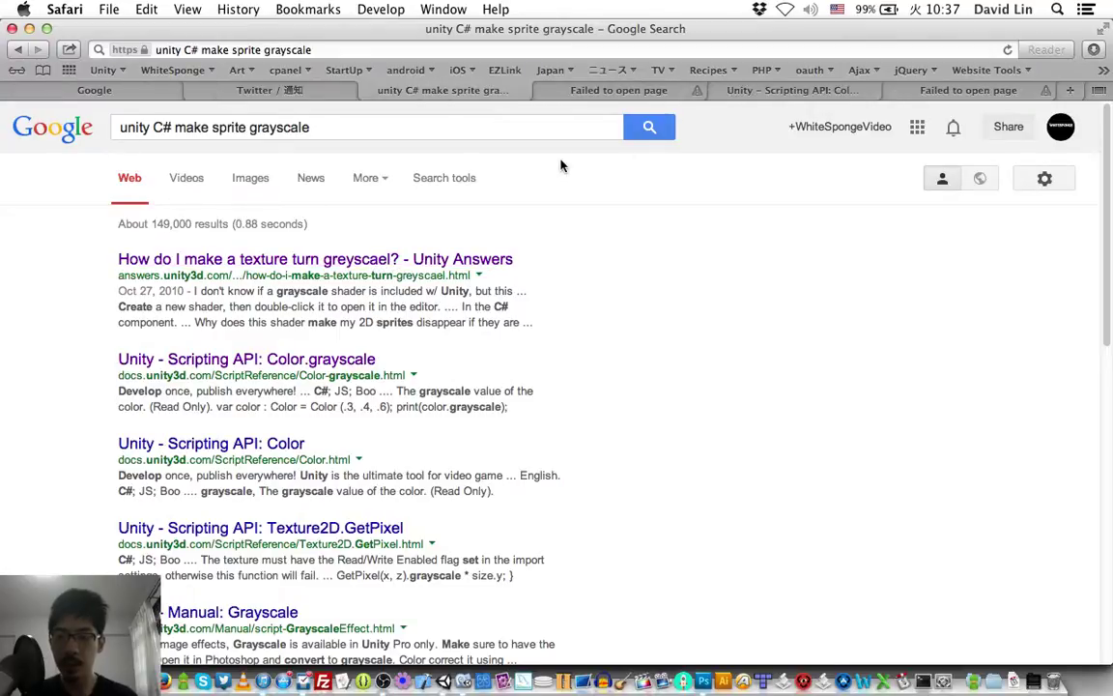